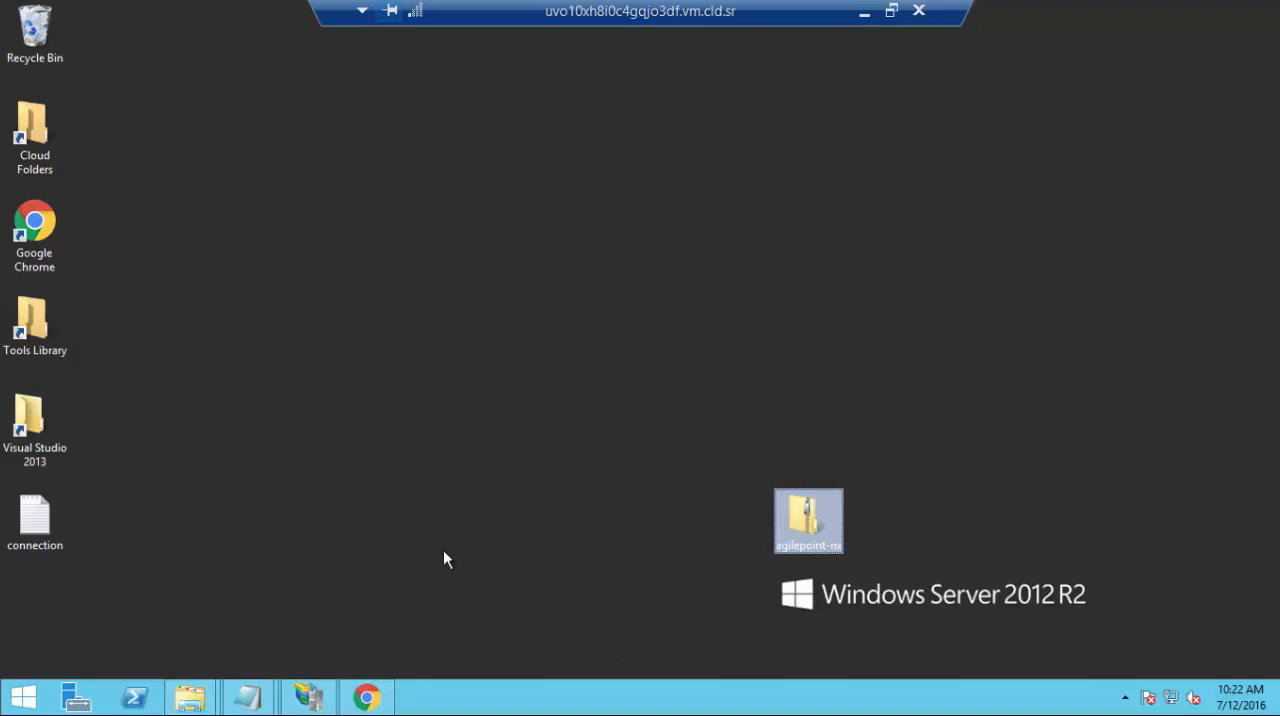
Switch to Chrome and open the upload form for adding a new WordPress plugin from a zip file
{"action": "left_click", "coordinate": [367, 700]}
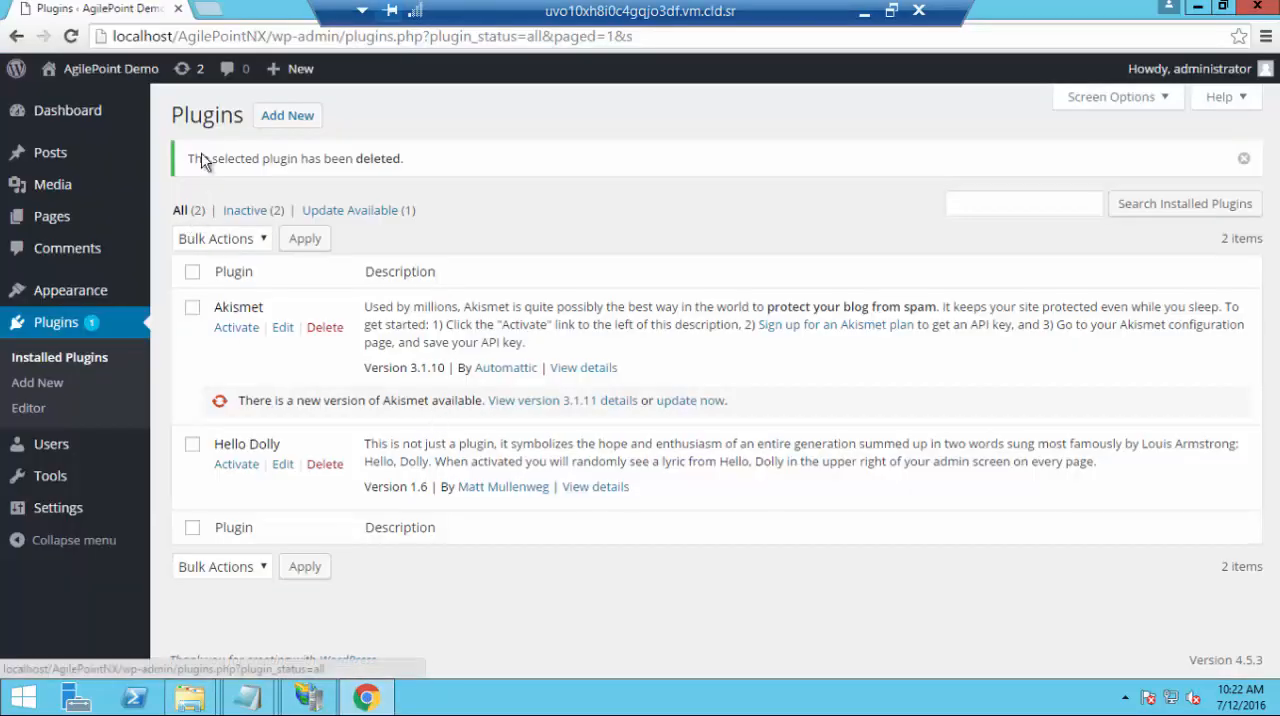
{"action": "left_click", "coordinate": [70, 328]}
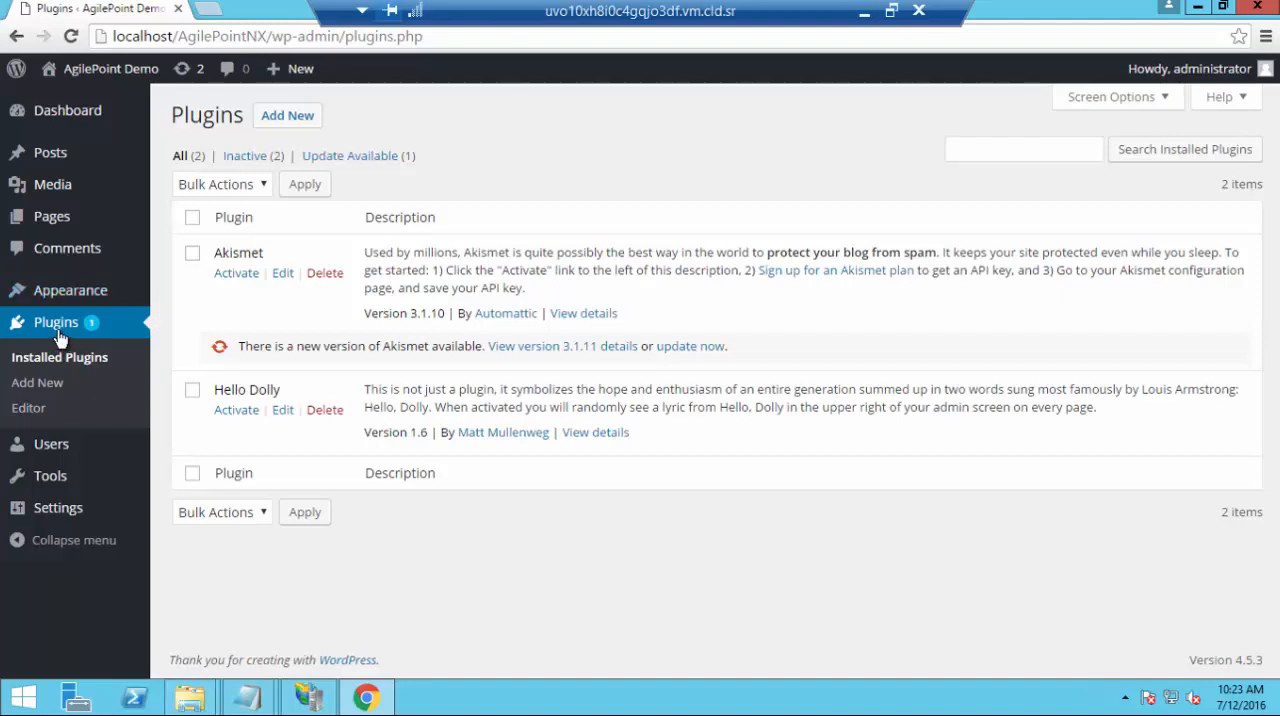
{"action": "left_click", "coordinate": [290, 125]}
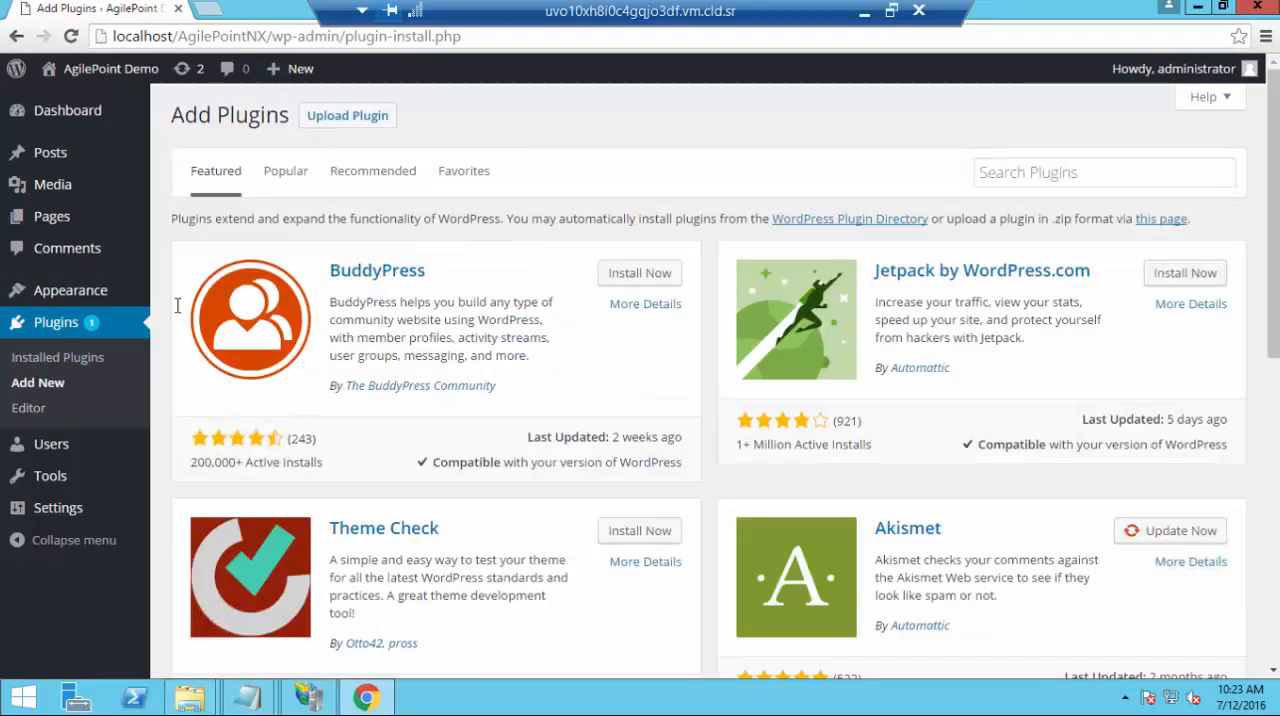
{"action": "left_click", "coordinate": [351, 121]}
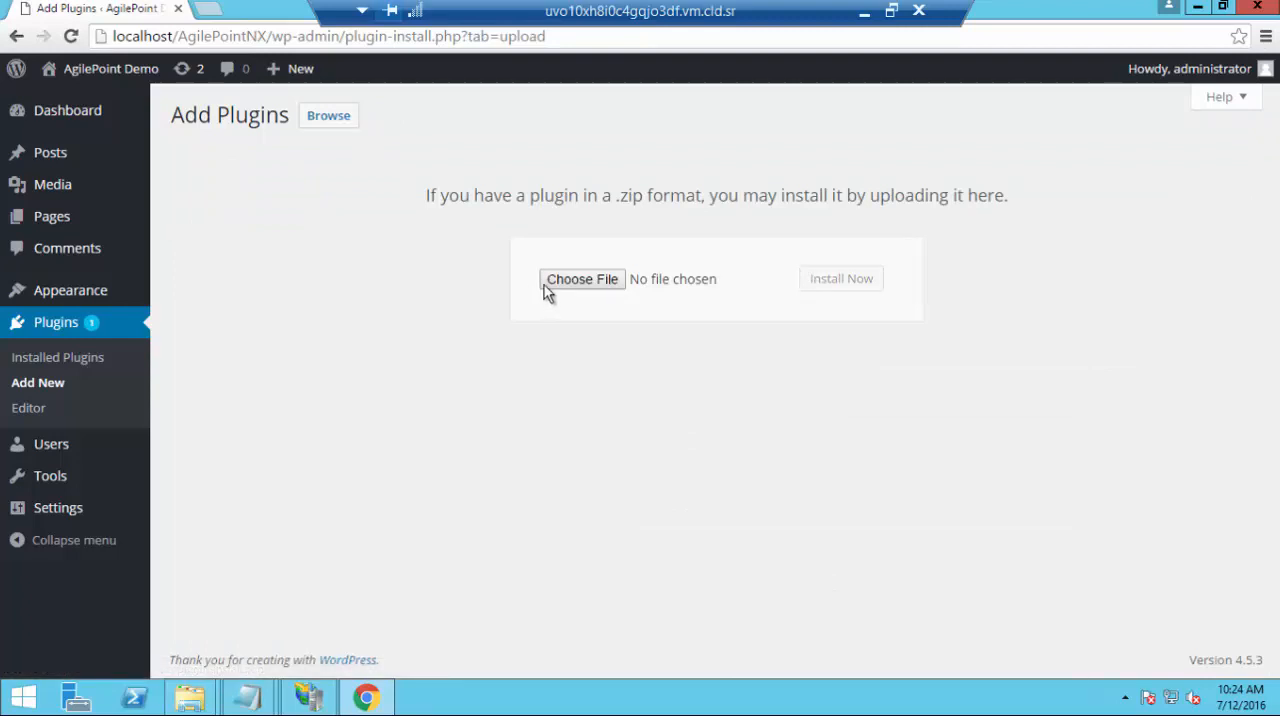
Install the plugin from the agilepoint-nx.zip file on the Desktop and activate it
{"action": "left_click", "coordinate": [576, 281]}
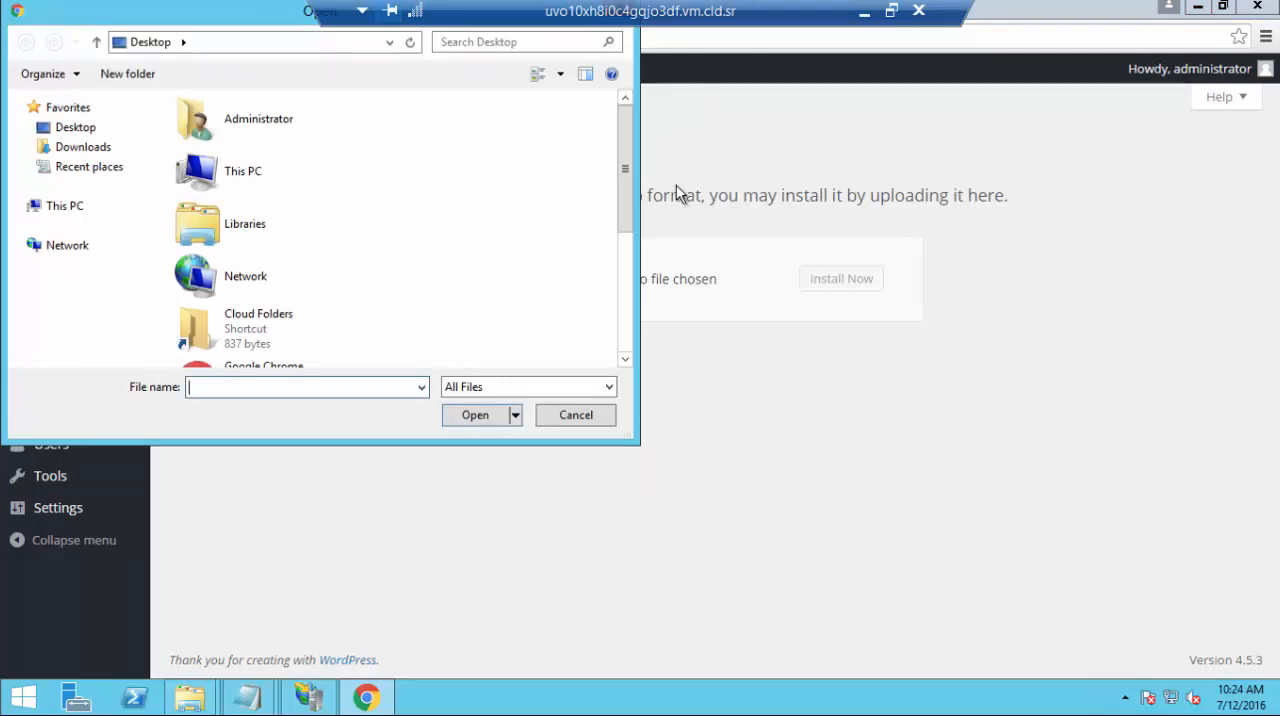
{"action": "left_click_drag", "start_coordinate": [627, 192], "coordinate": [630, 332]}
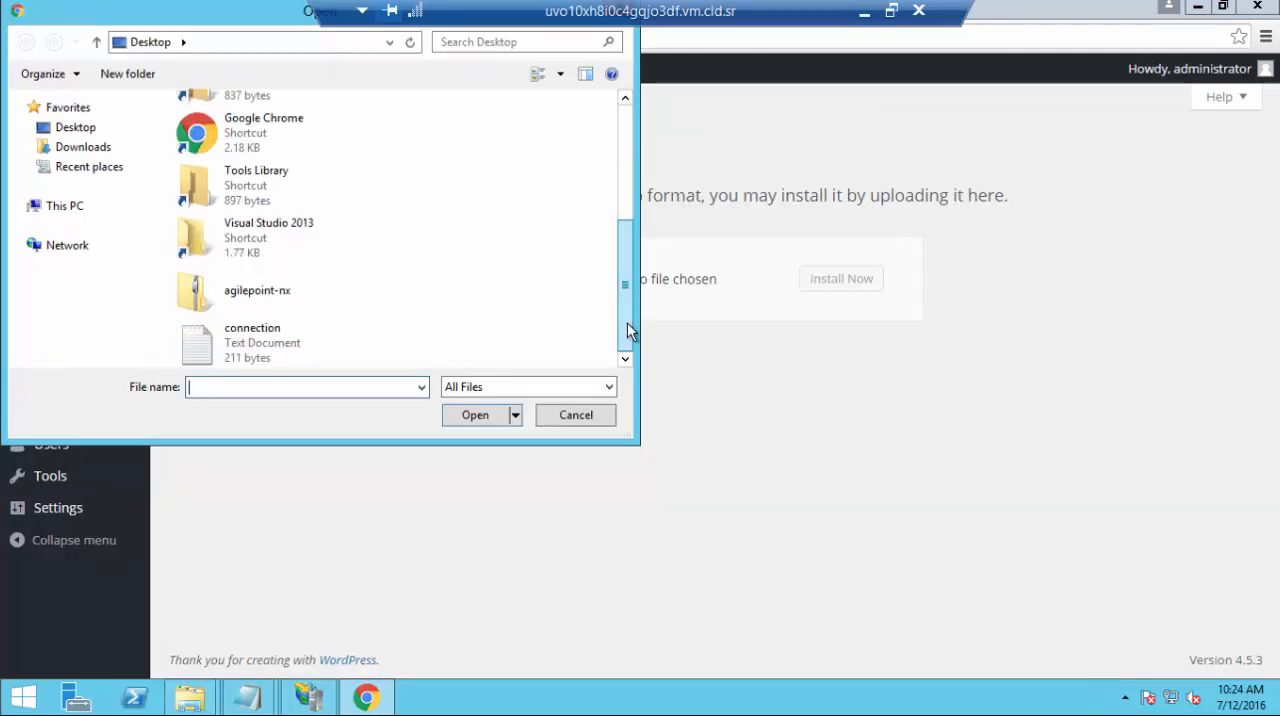
{"action": "double_click", "coordinate": [267, 292]}
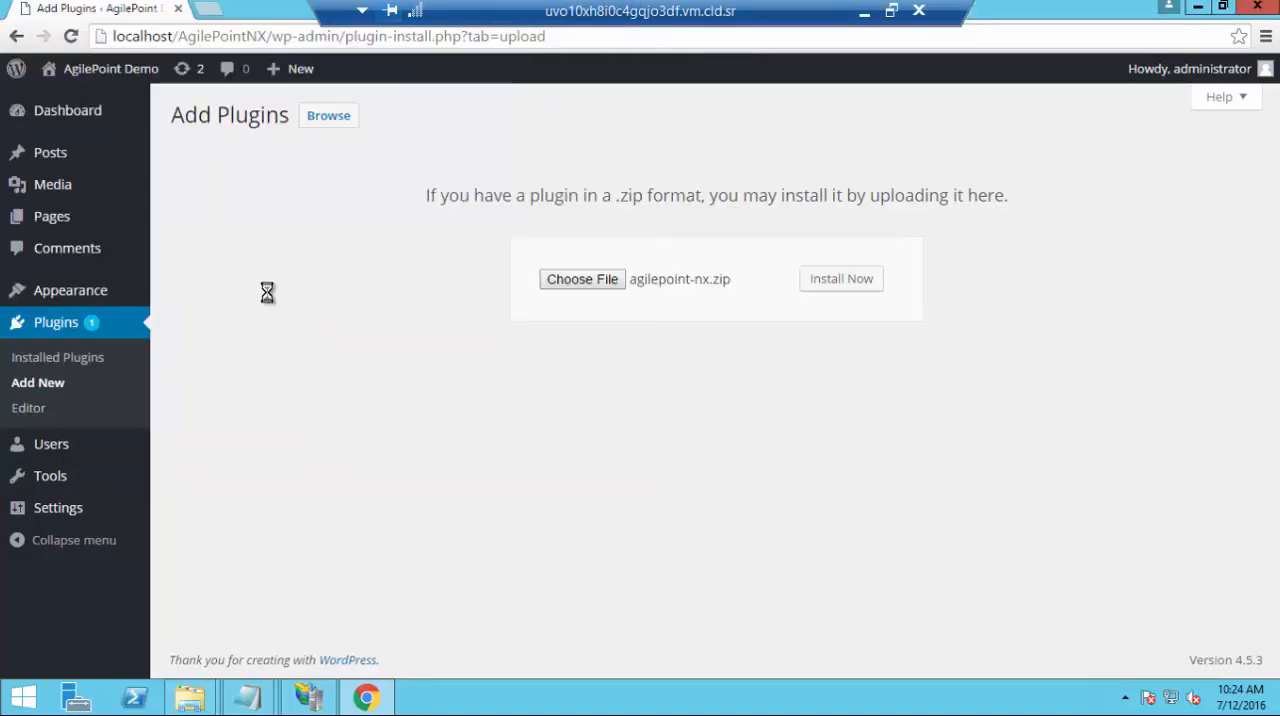
{"action": "left_click", "coordinate": [829, 288]}
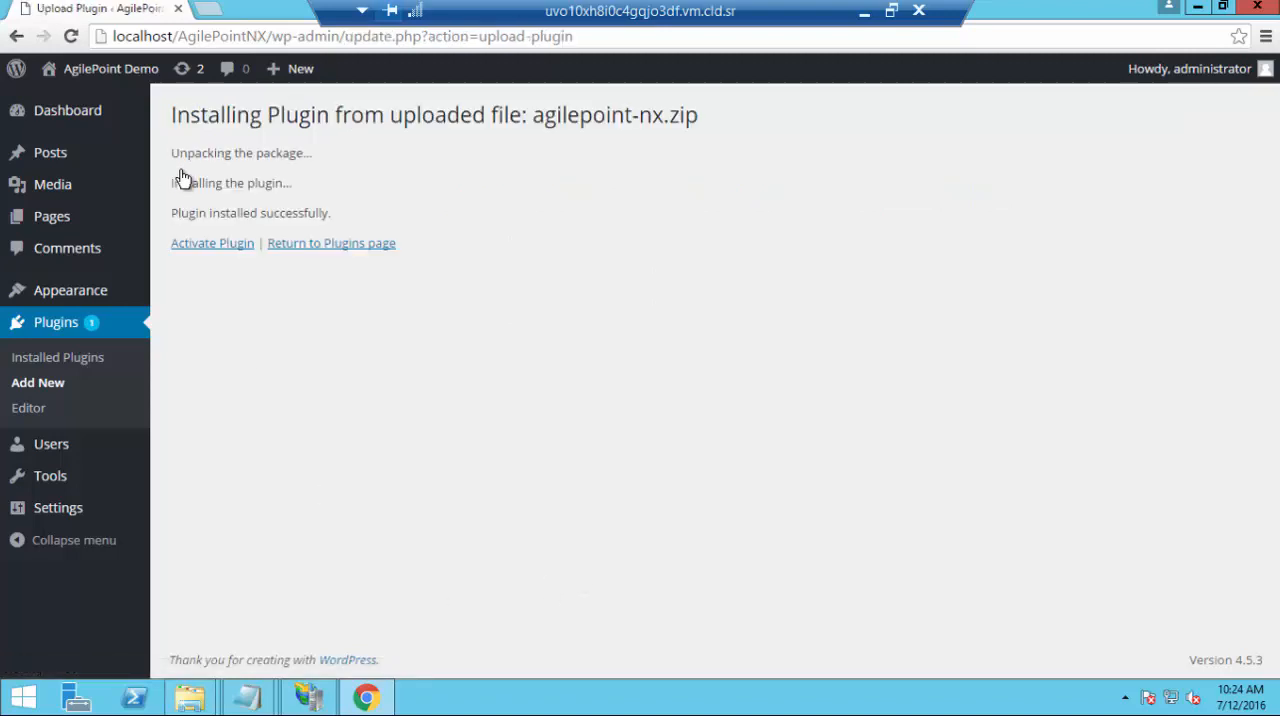
{"action": "left_click", "coordinate": [210, 248]}
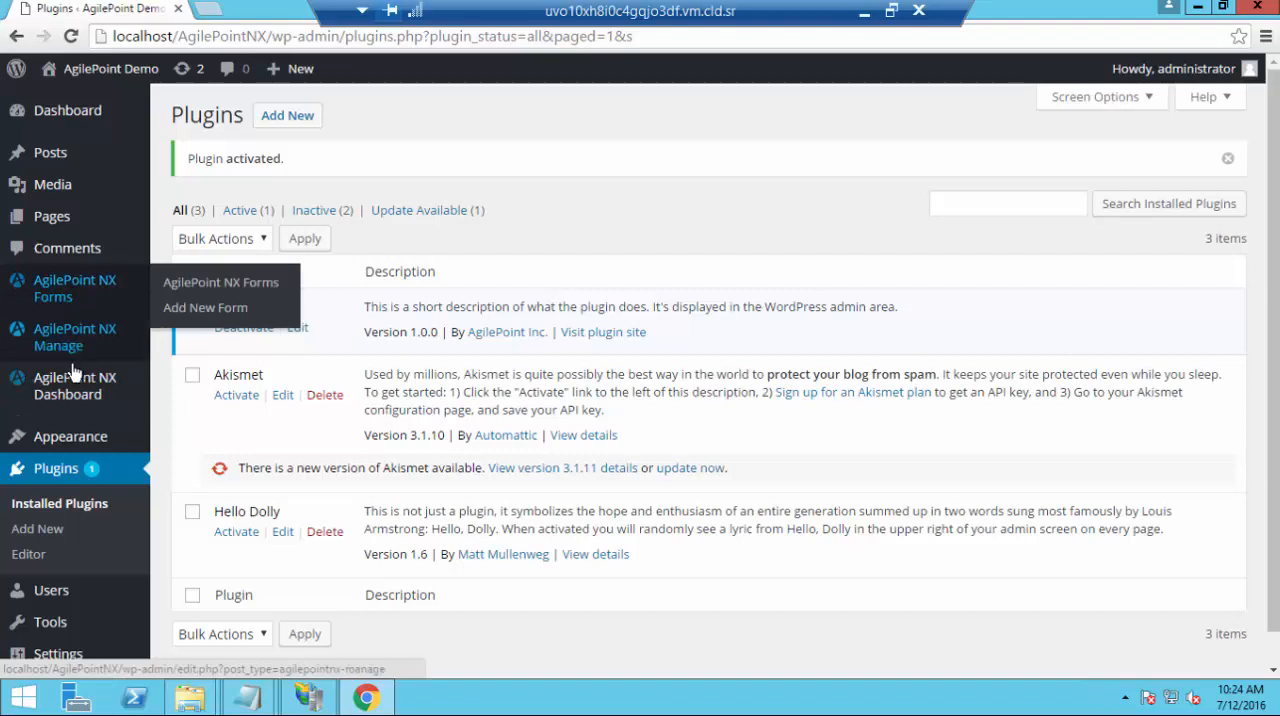
Open the list of AgilePoint NX Dashboard pages and move the existing AgilePoint Dashboard page to the trash
{"action": "mouse_move", "coordinate": [95, 398]}
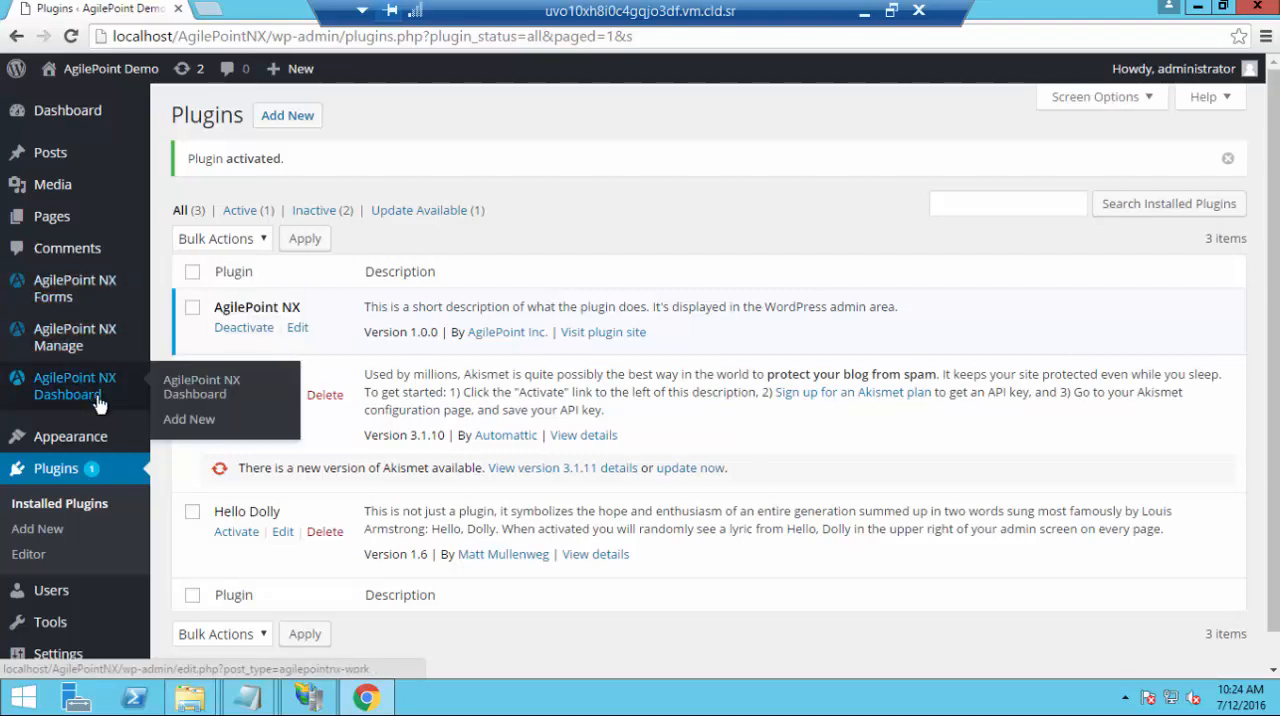
{"action": "mouse_move", "coordinate": [70, 302]}
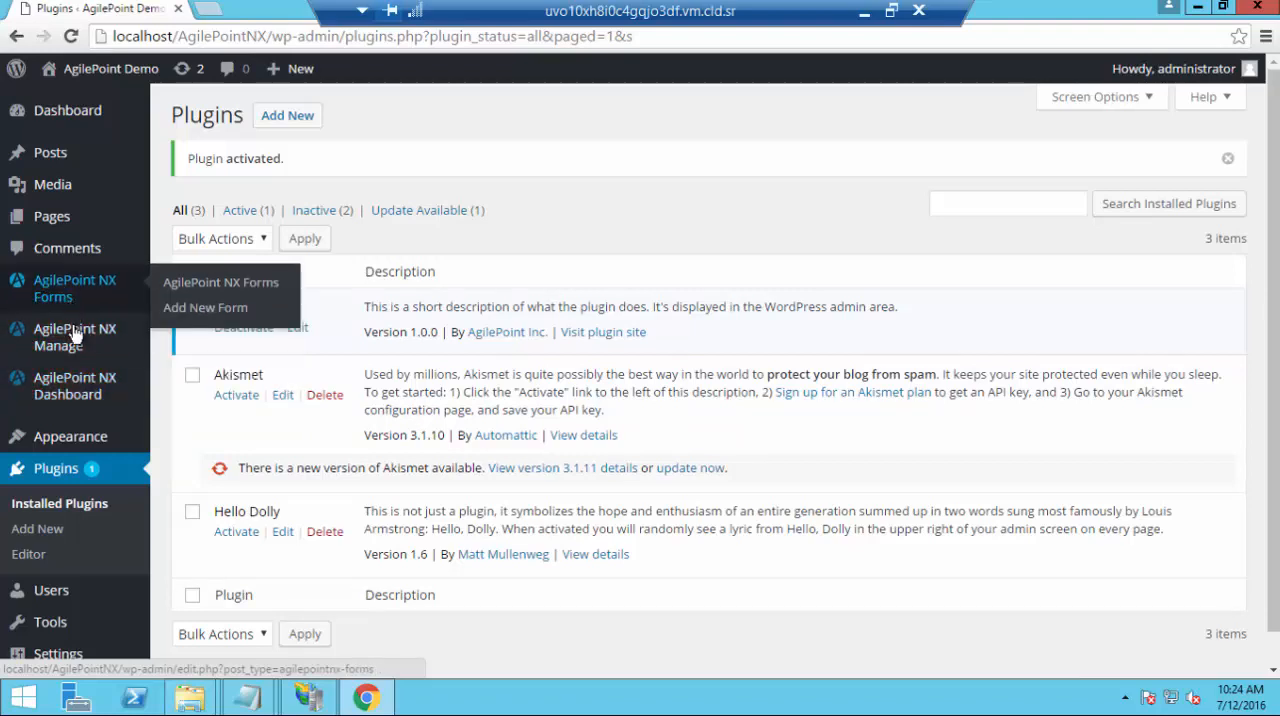
{"action": "mouse_move", "coordinate": [75, 340]}
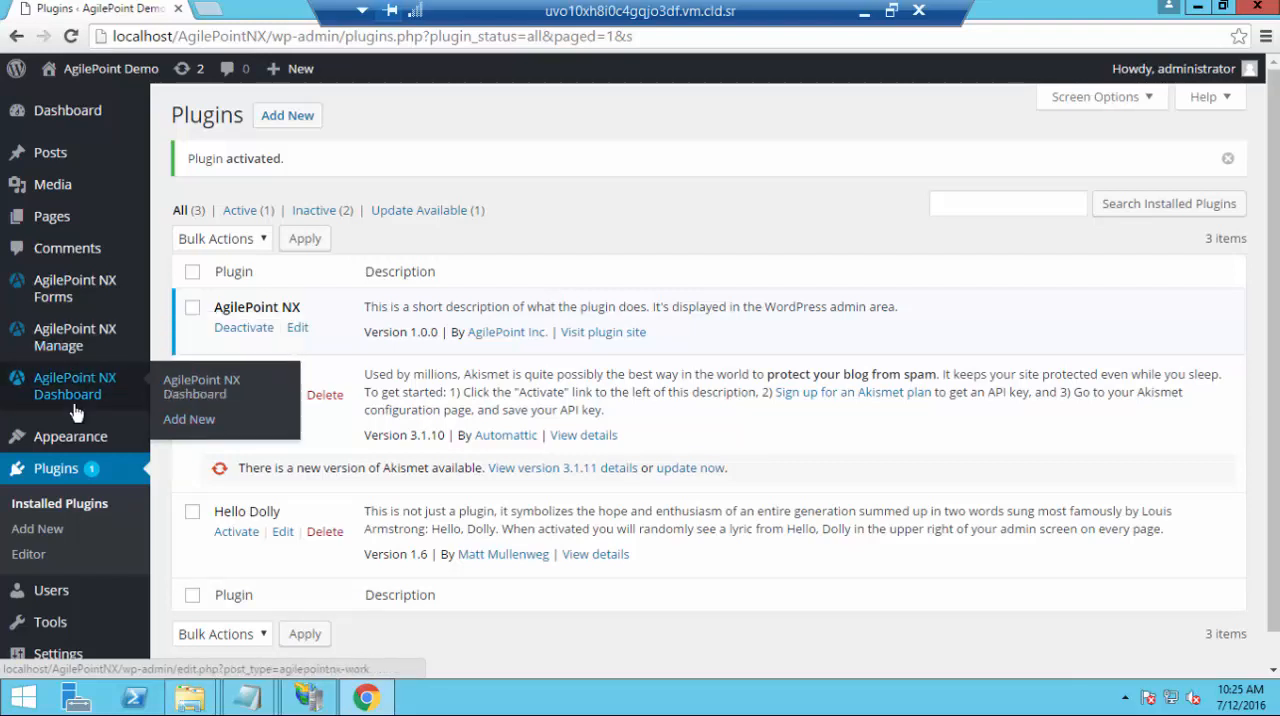
{"action": "mouse_move", "coordinate": [72, 303]}
{"action": "left_click", "coordinate": [212, 404]}
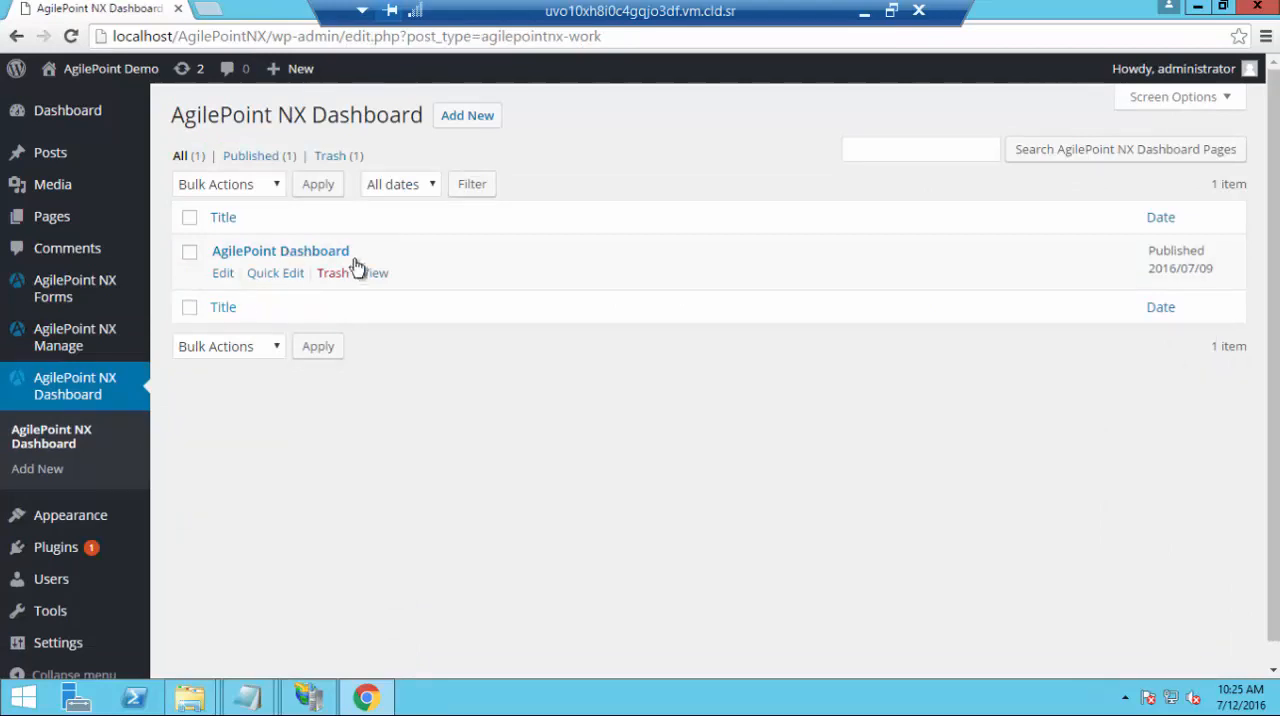
{"action": "left_click", "coordinate": [190, 254]}
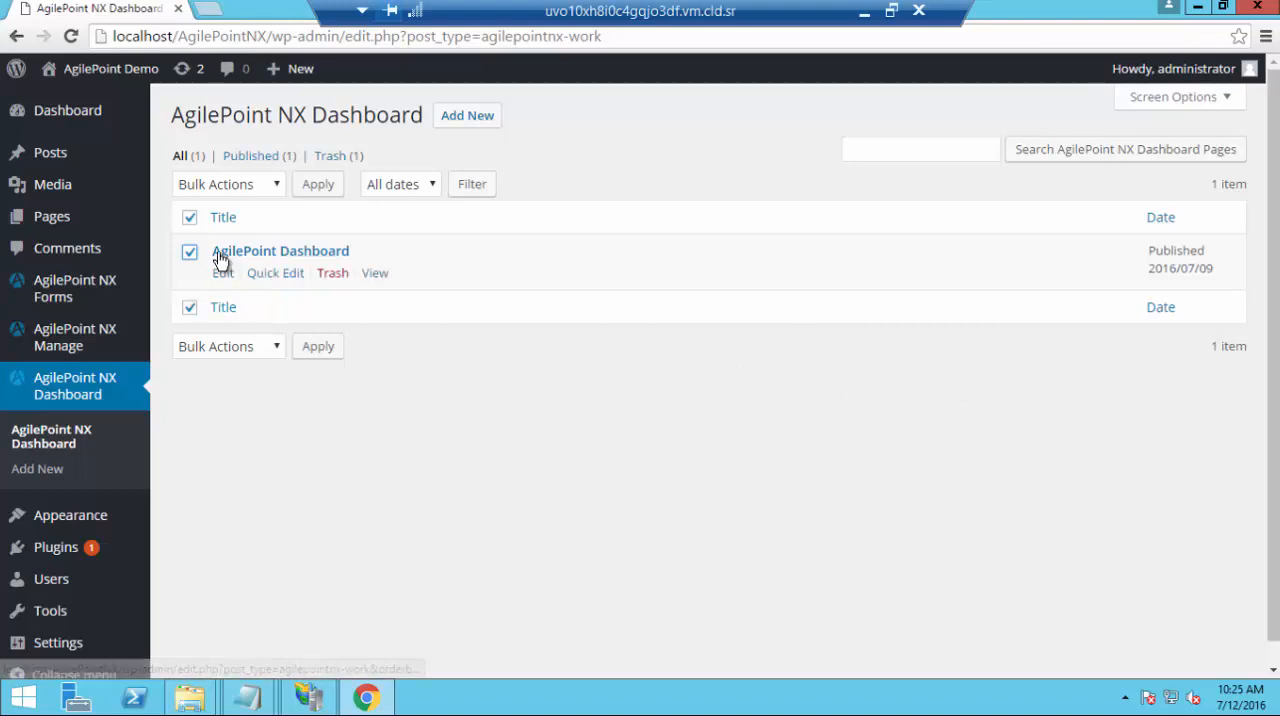
{"action": "left_click", "coordinate": [331, 273]}
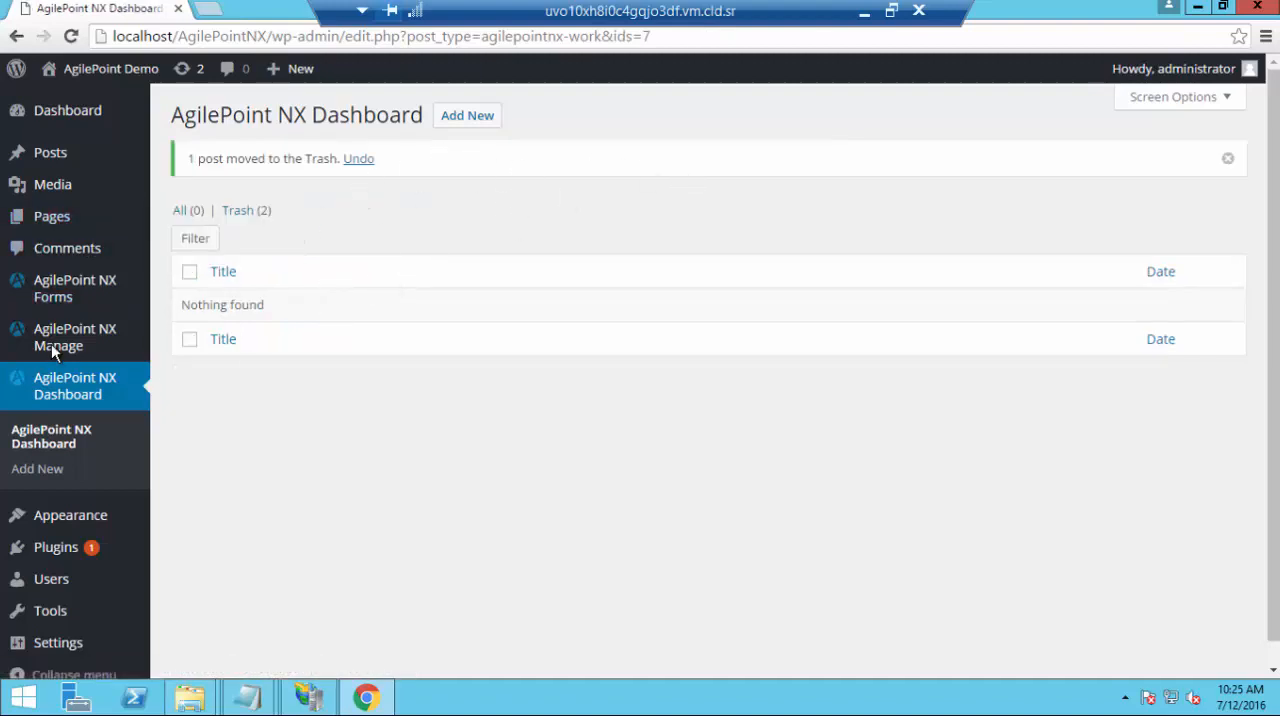
{"action": "mouse_move", "coordinate": [23, 346]}
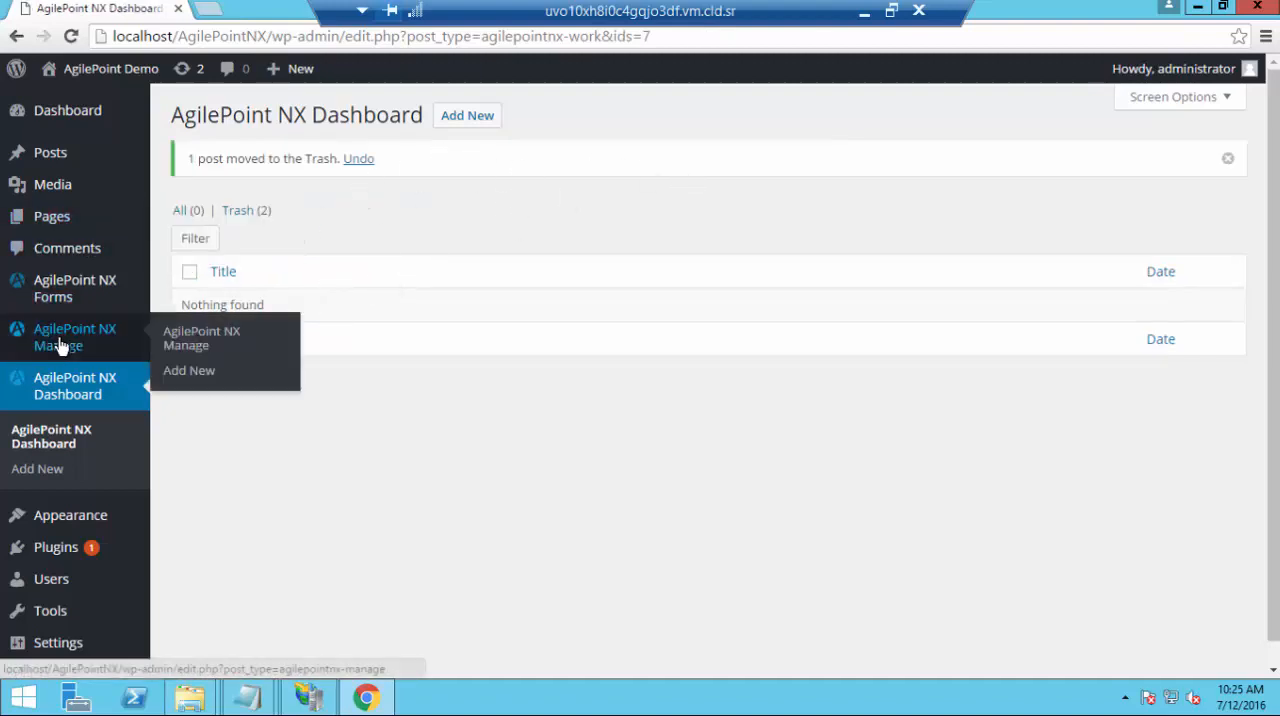
{"action": "left_click", "coordinate": [463, 119]}
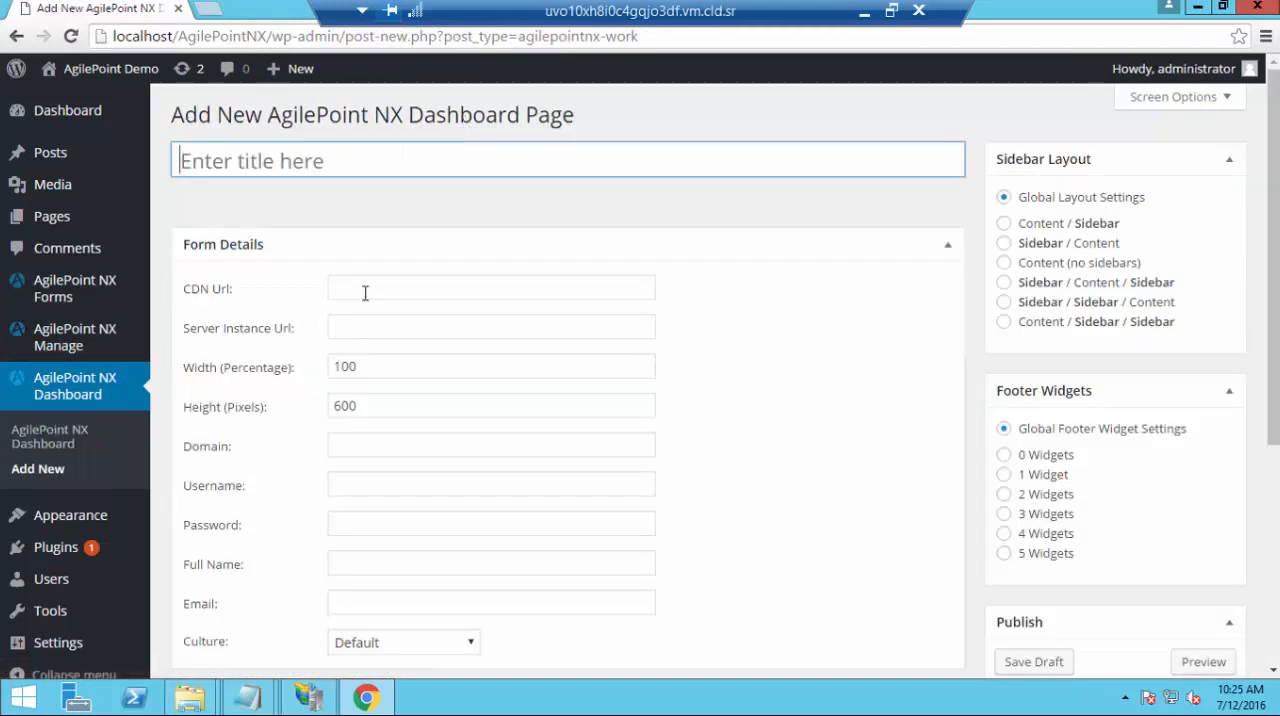
{"action": "left_click", "coordinate": [365, 292]}
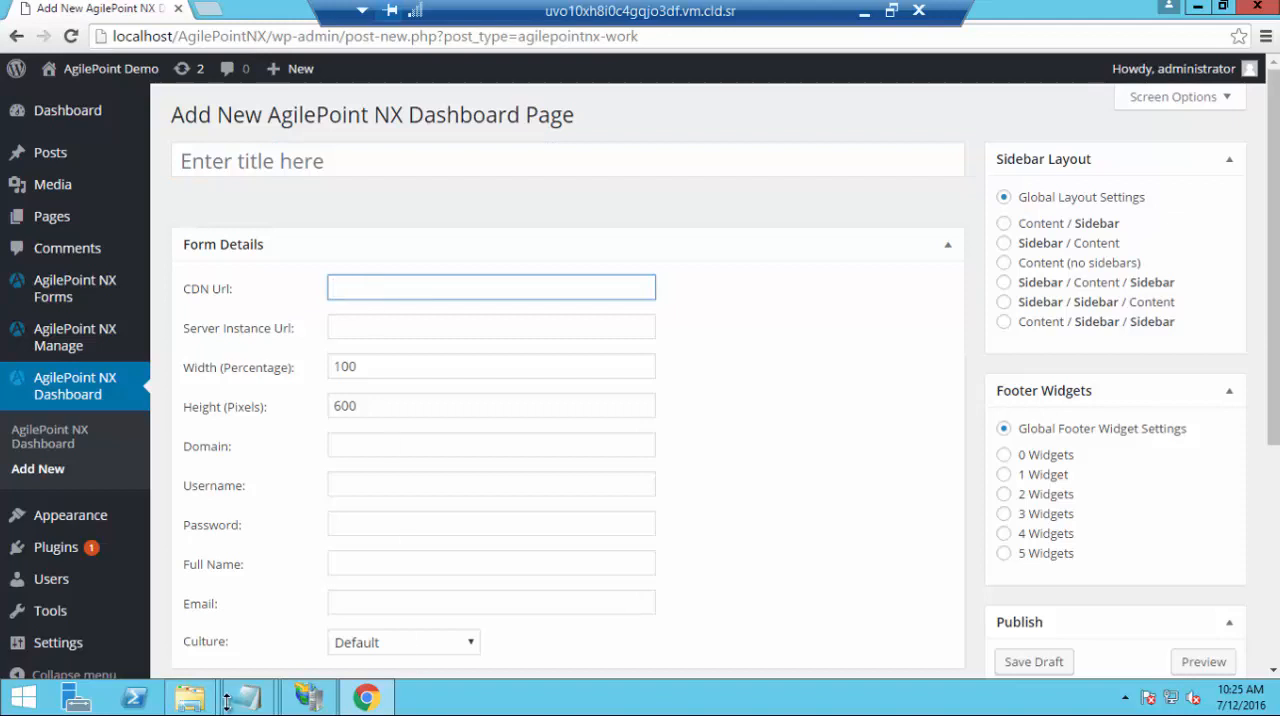
{"action": "mouse_move", "coordinate": [247, 697]}
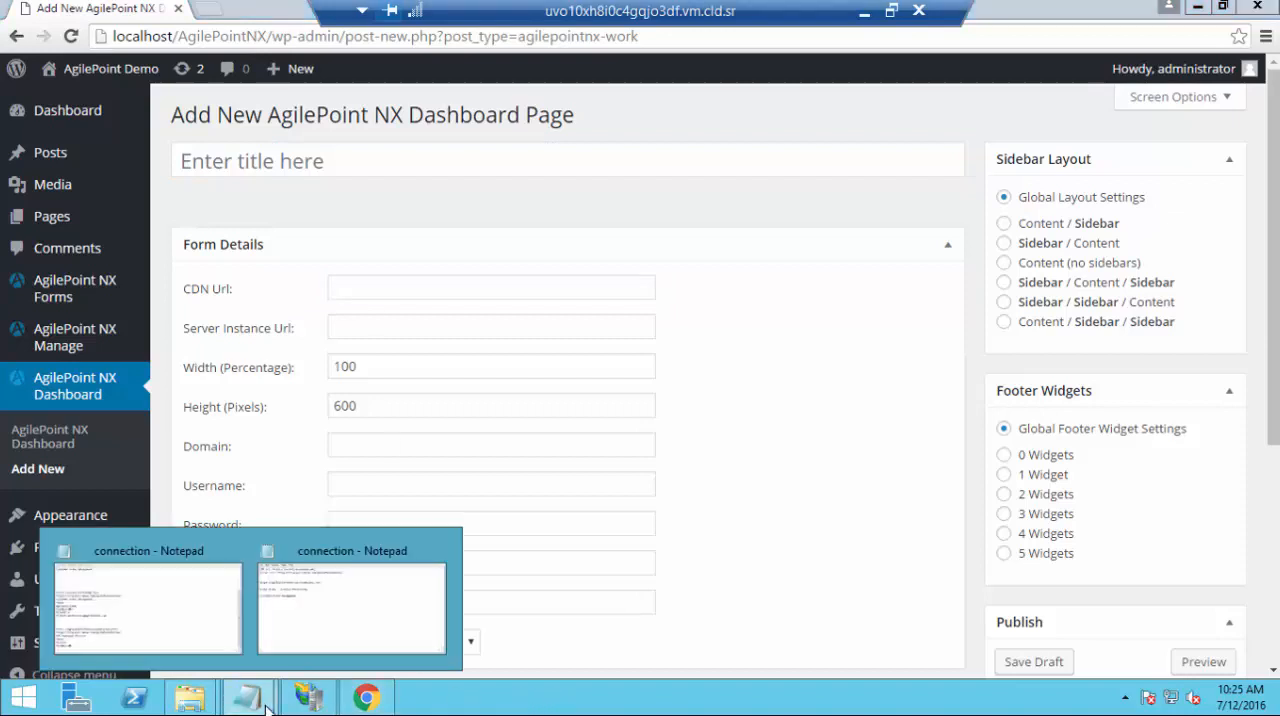
{"action": "left_click", "coordinate": [312, 631]}
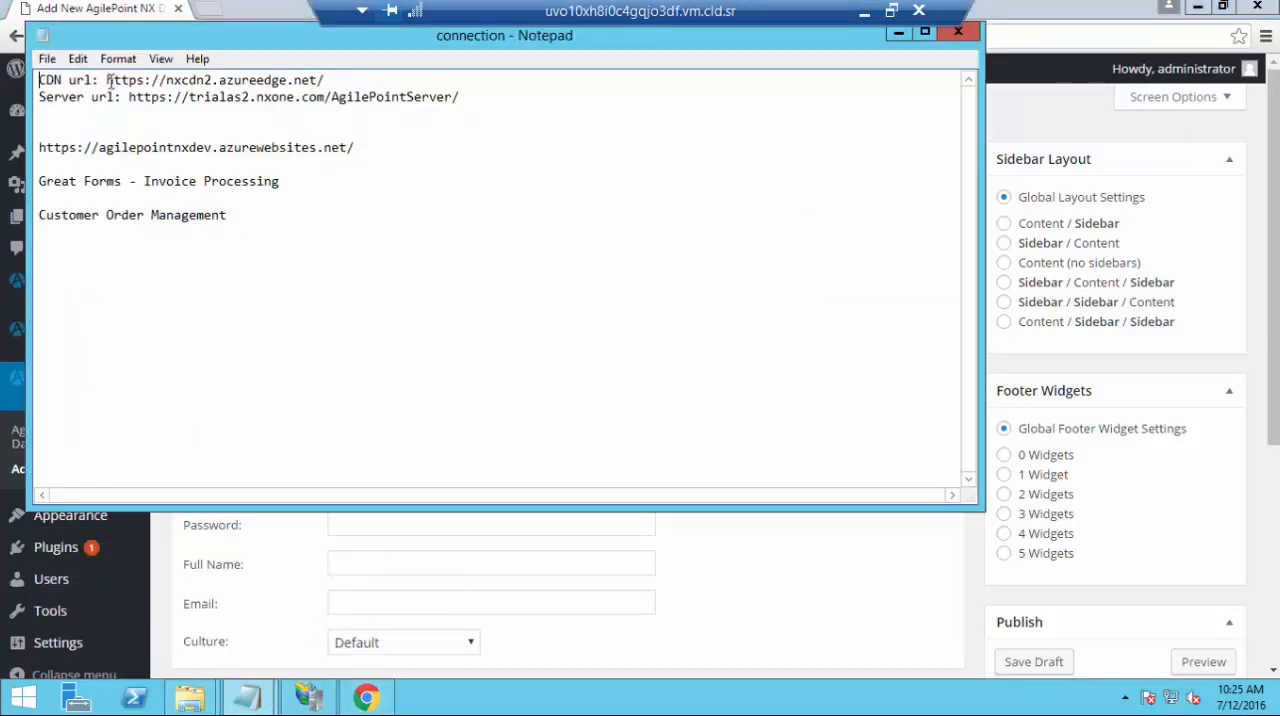
{"action": "left_click_drag", "start_coordinate": [107, 80], "coordinate": [272, 80]}
{"action": "left_click_drag", "start_coordinate": [351, 79], "coordinate": [351, 79]}
{"action": "key", "text": "ctrl+c"}
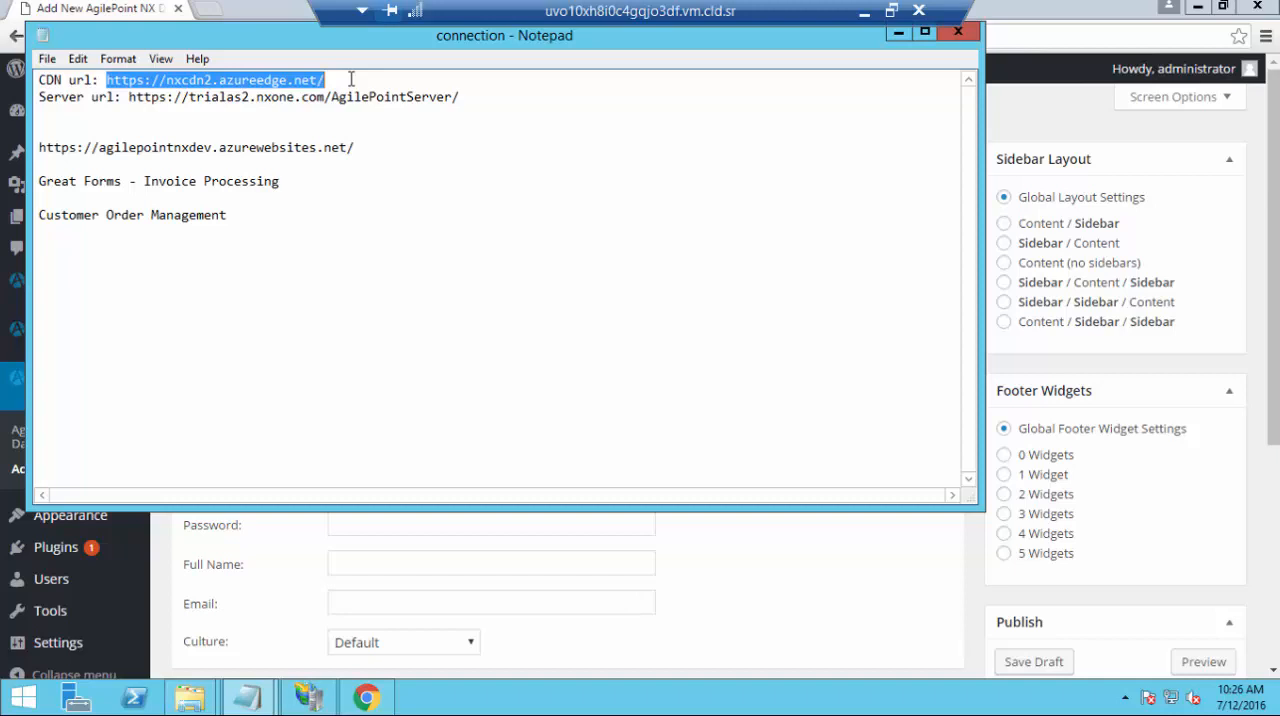
{"action": "left_click", "coordinate": [730, 554]}
{"action": "left_click", "coordinate": [391, 288]}
{"action": "key", "text": "ctrl+v"}
{"action": "left_click", "coordinate": [391, 333]}
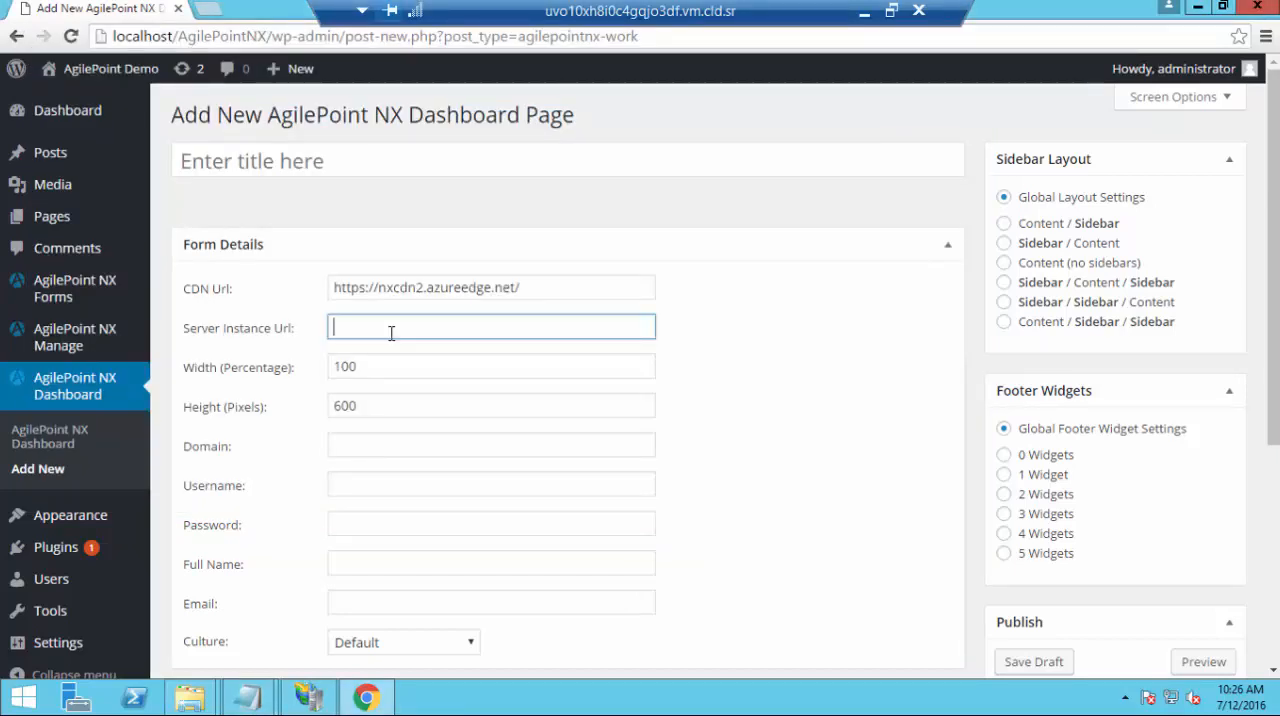
{"action": "key", "text": "alt+Tab"}
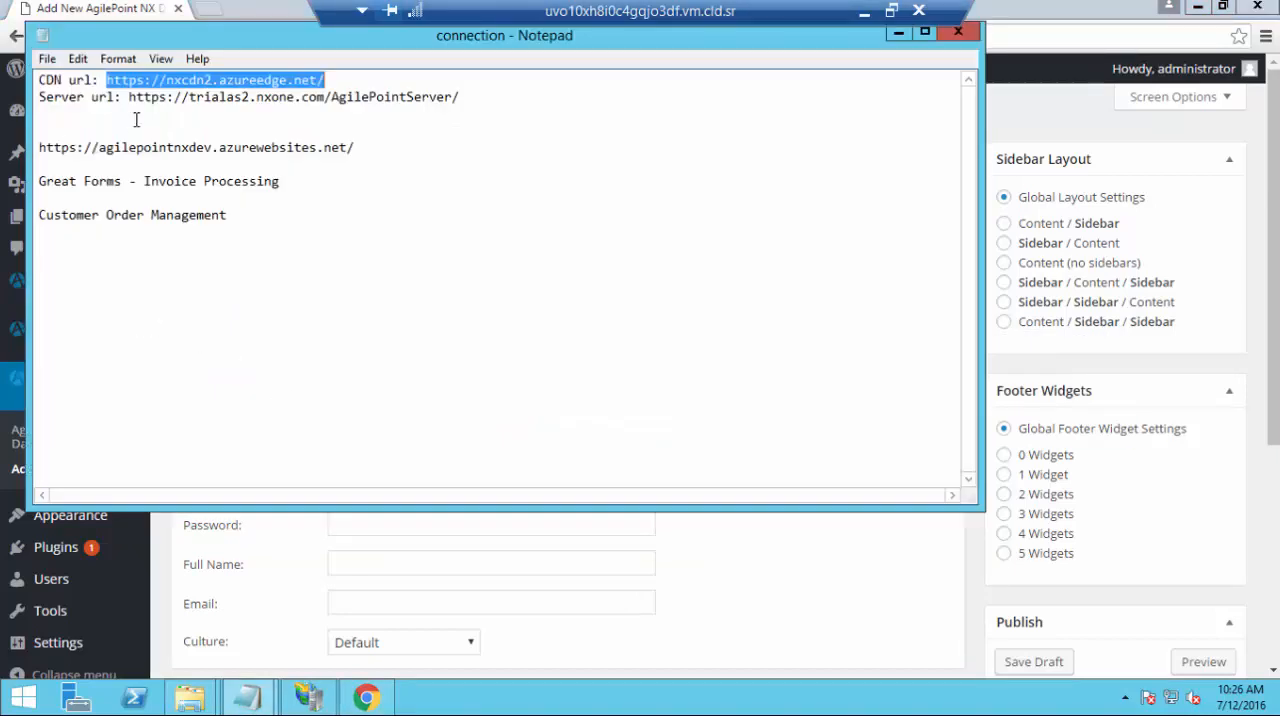
{"action": "left_click_drag", "start_coordinate": [128, 97], "coordinate": [471, 92]}
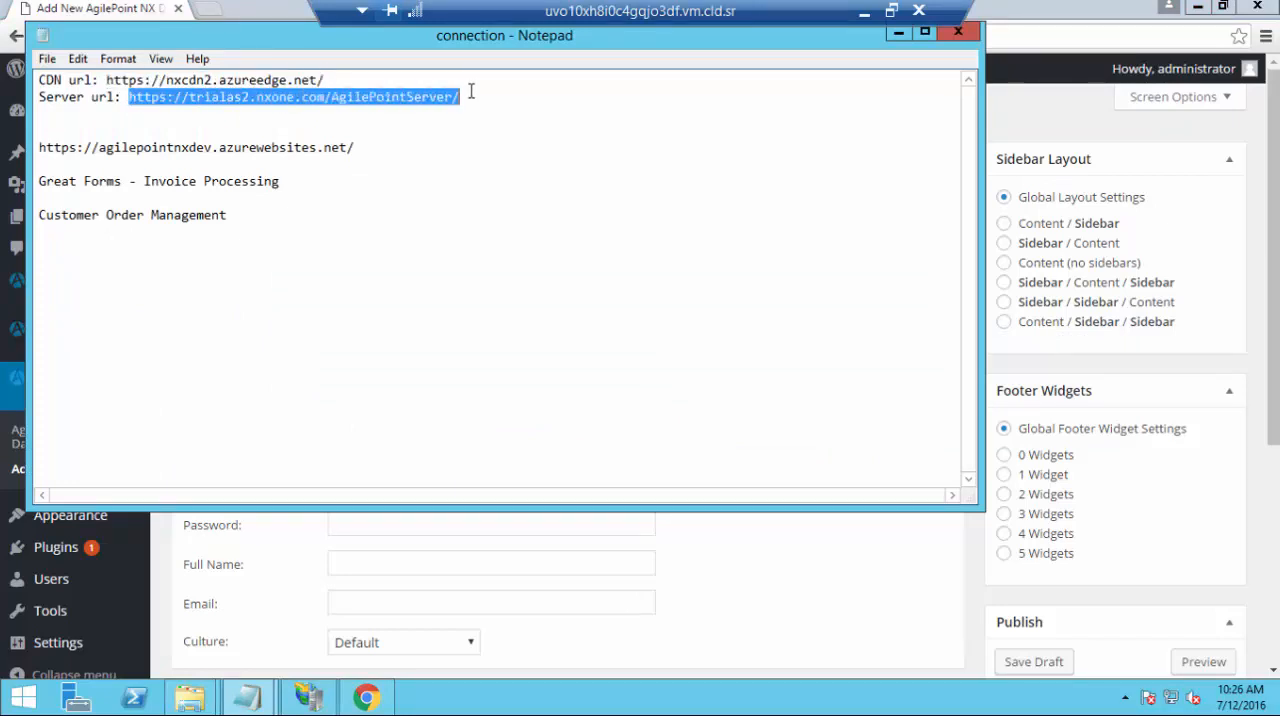
{"action": "key", "text": "ctrl+c"}
{"action": "key", "text": "alt+Tab"}
{"action": "key", "text": "ctrl+v"}
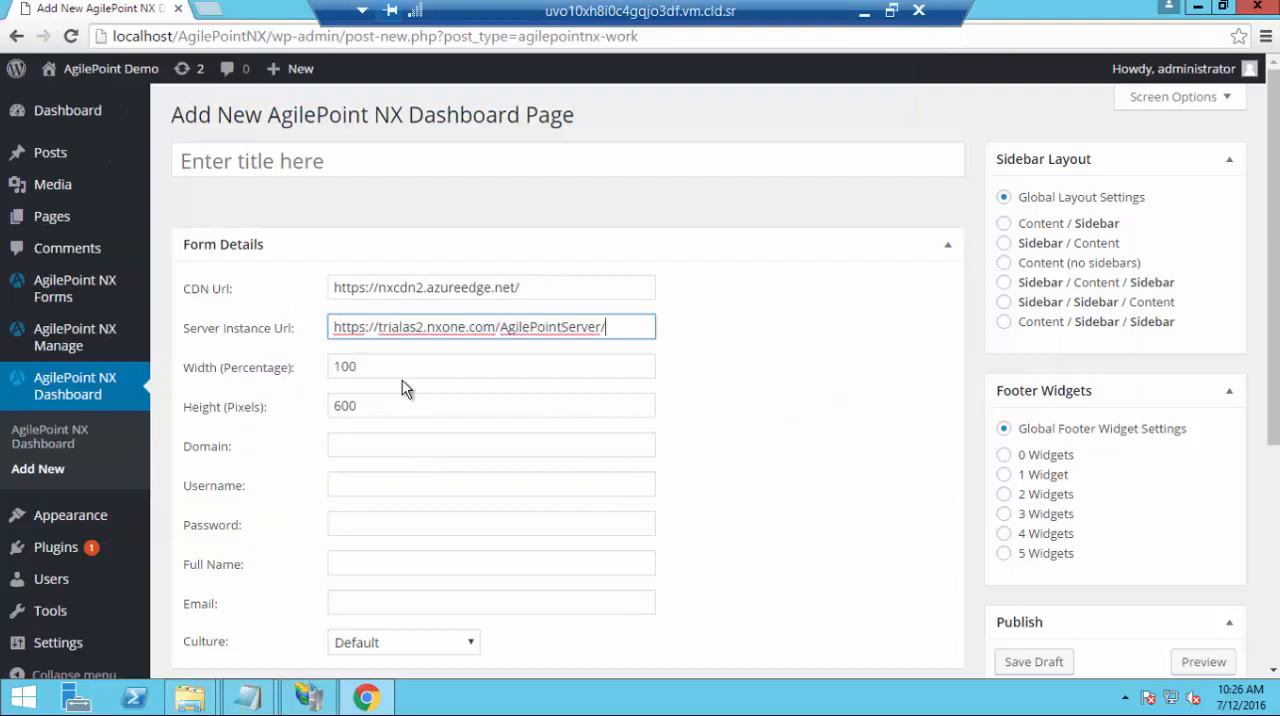
Set the dashboard page's height to 800 pixels
{"action": "key", "text": "Tab"}
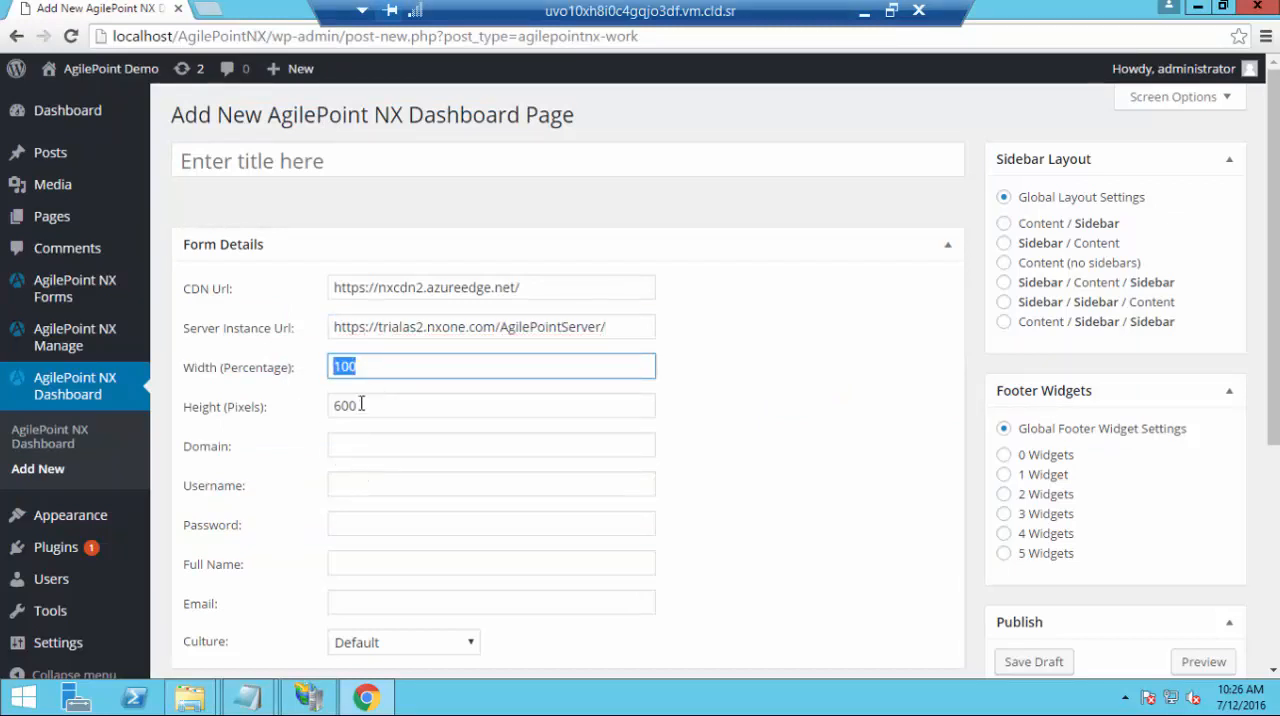
{"action": "key", "text": "Tab"}
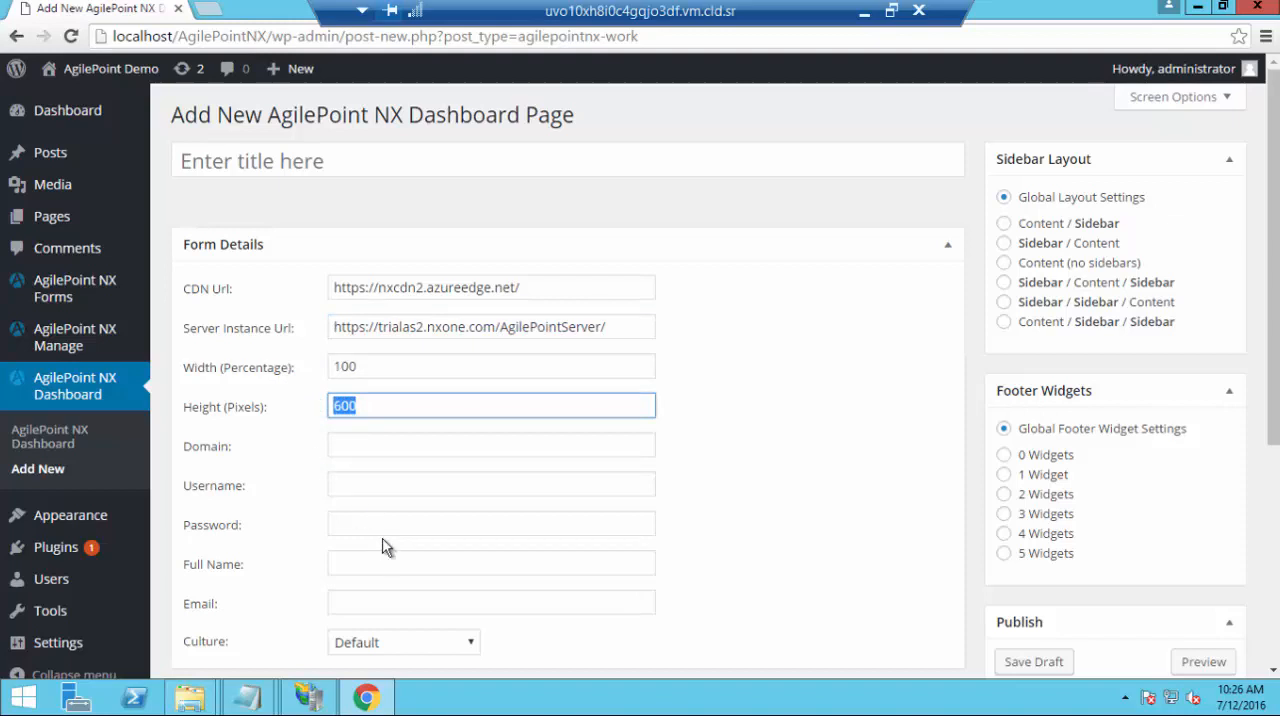
{"action": "type", "text": "800"}
Enter nxone as the domain and fill in the account username and password
{"action": "left_click", "coordinate": [399, 452]}
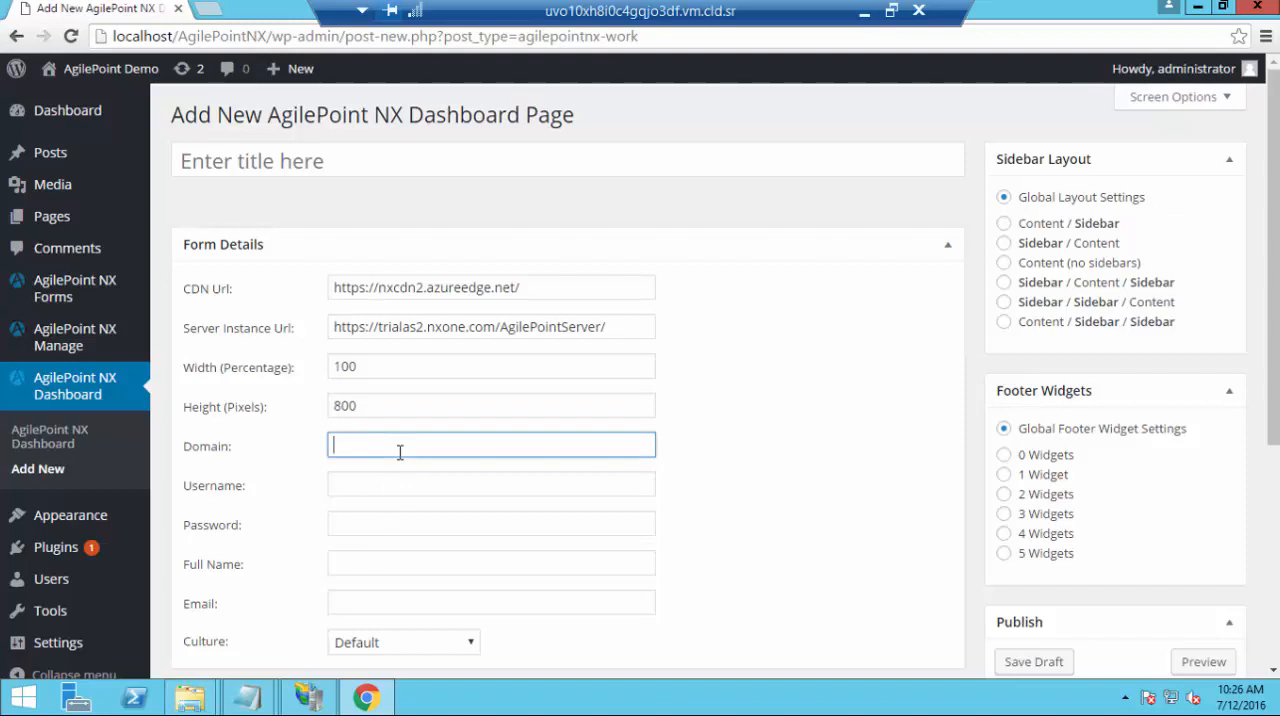
{"action": "type", "text": "nxone"}
{"action": "key", "text": "Tab"}
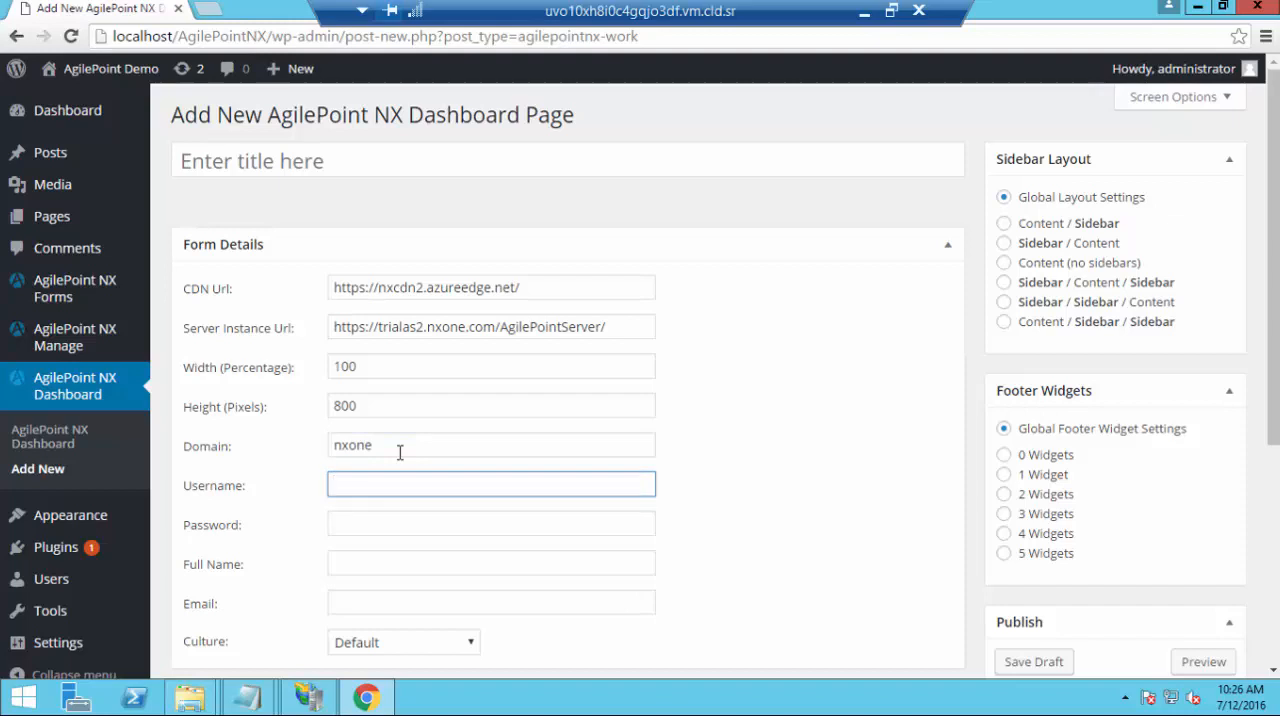
{"action": "type", "text": "agilepointdemo"}
{"action": "key", "text": "Tab"}
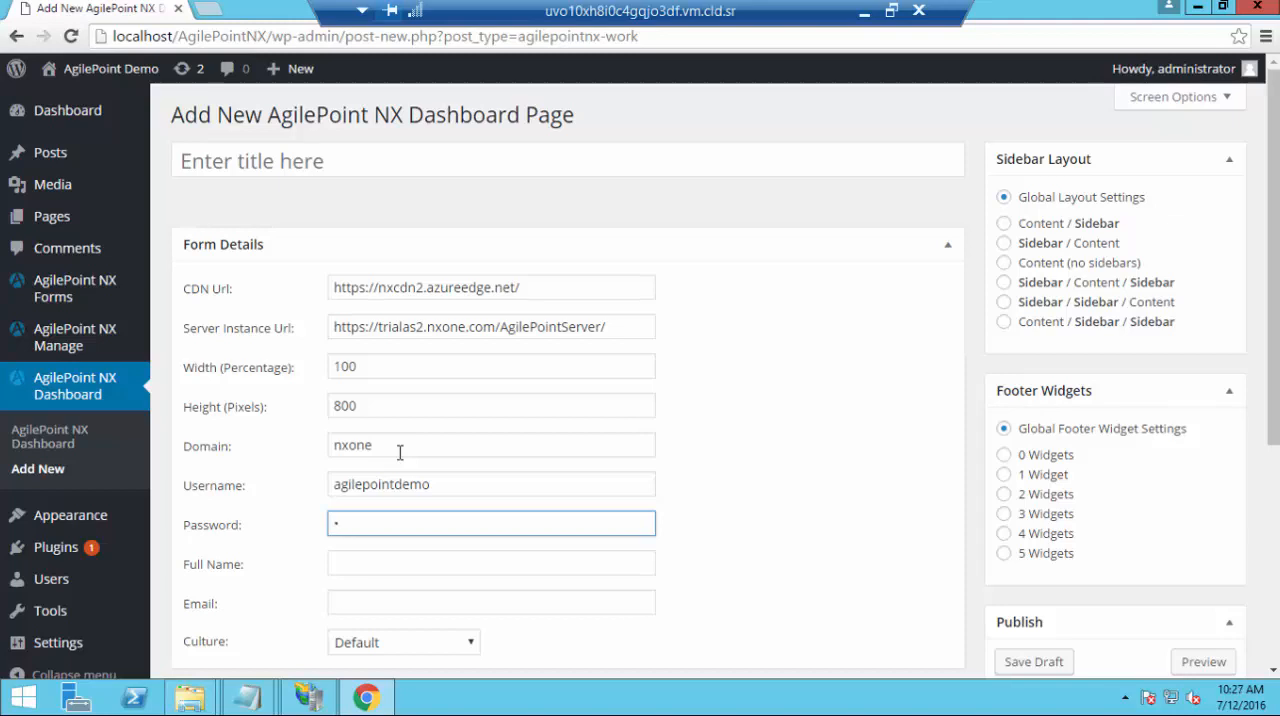
{"action": "type", "text": "•••••••••••"}
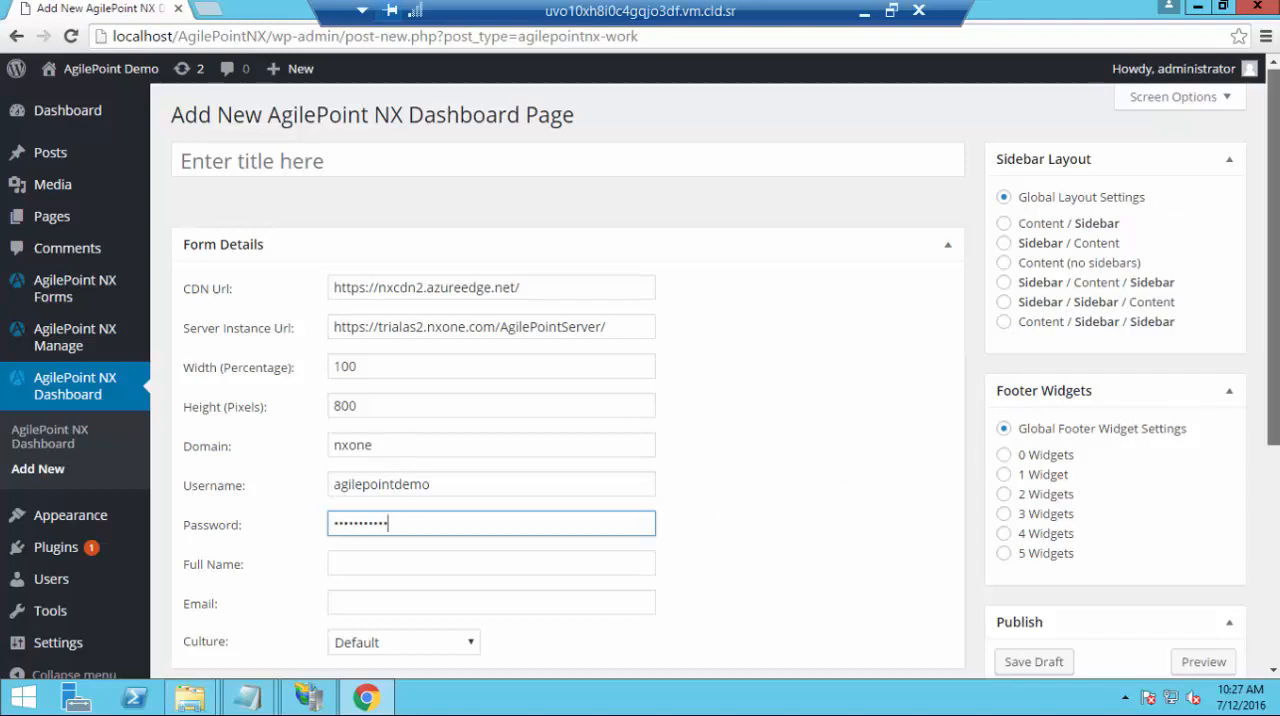
Publish the new AgilePoint NX Dashboard page with its Culture left at Default
{"action": "scroll", "coordinate": [935, 452], "scroll_direction": "down", "scroll_amount": 2}
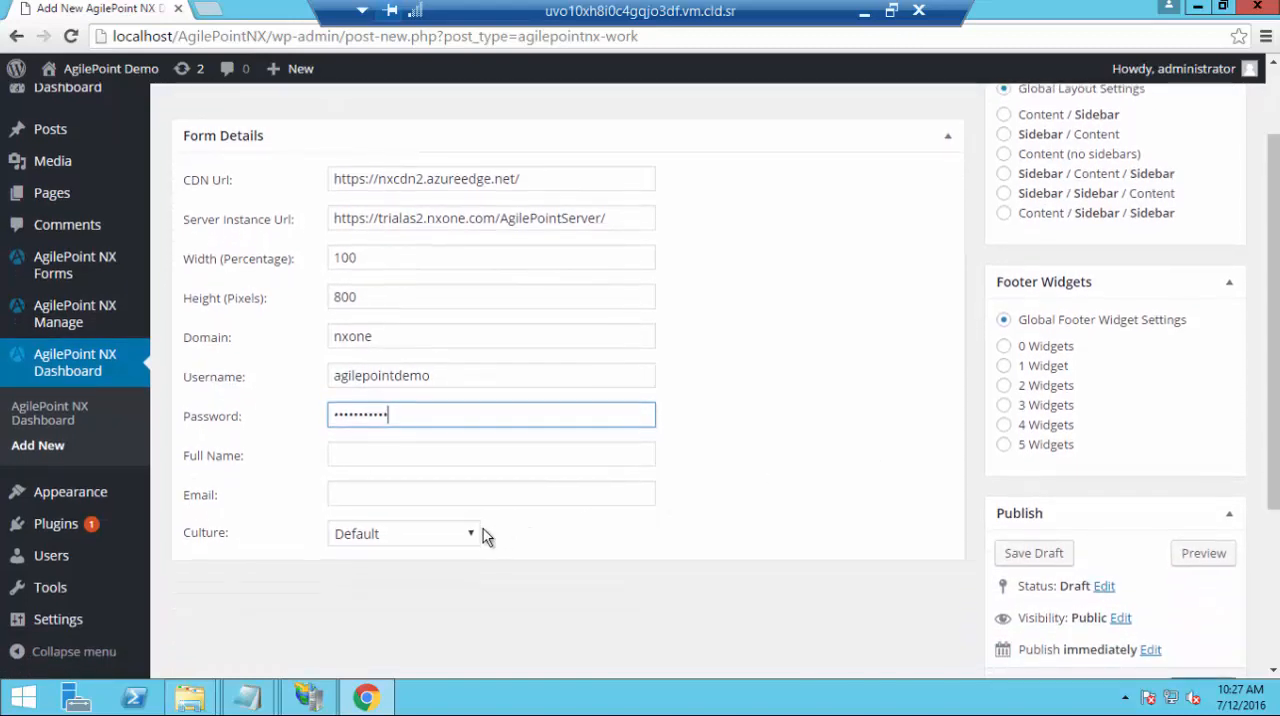
{"action": "left_click", "coordinate": [445, 543]}
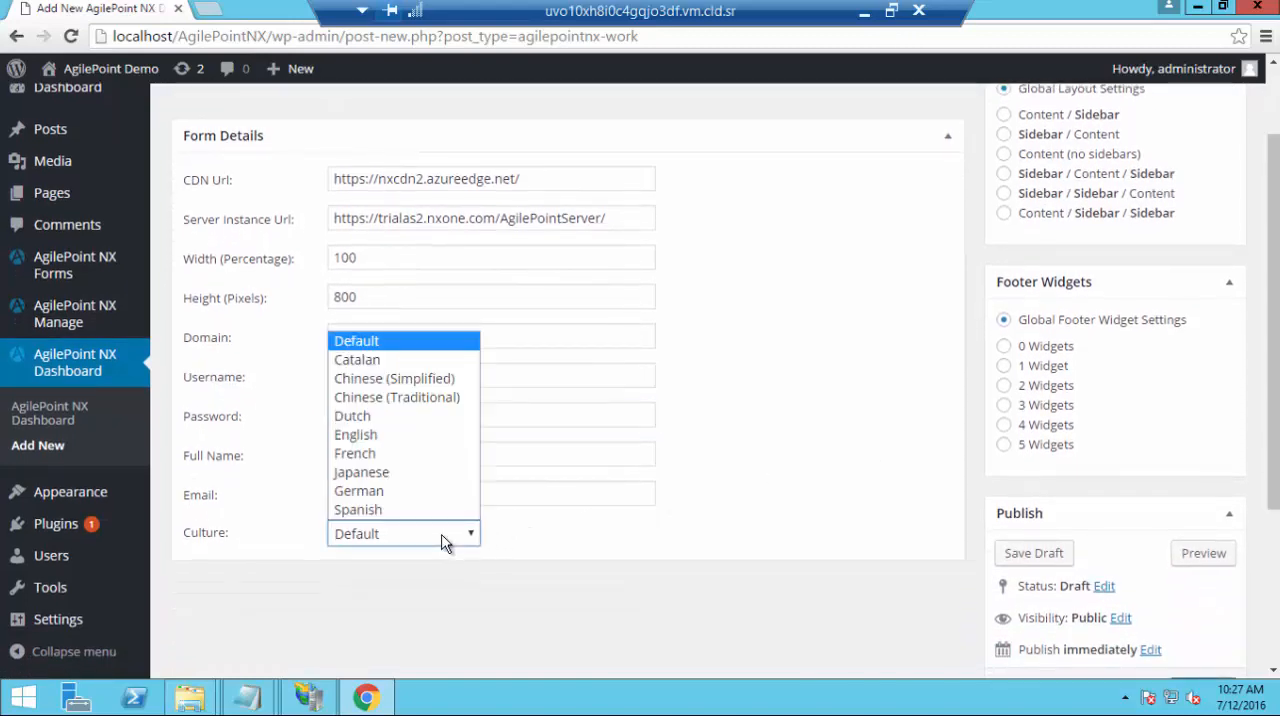
{"action": "left_click", "coordinate": [571, 528]}
{"action": "scroll", "coordinate": [1275, 340], "scroll_direction": "down", "scroll_amount": 3}
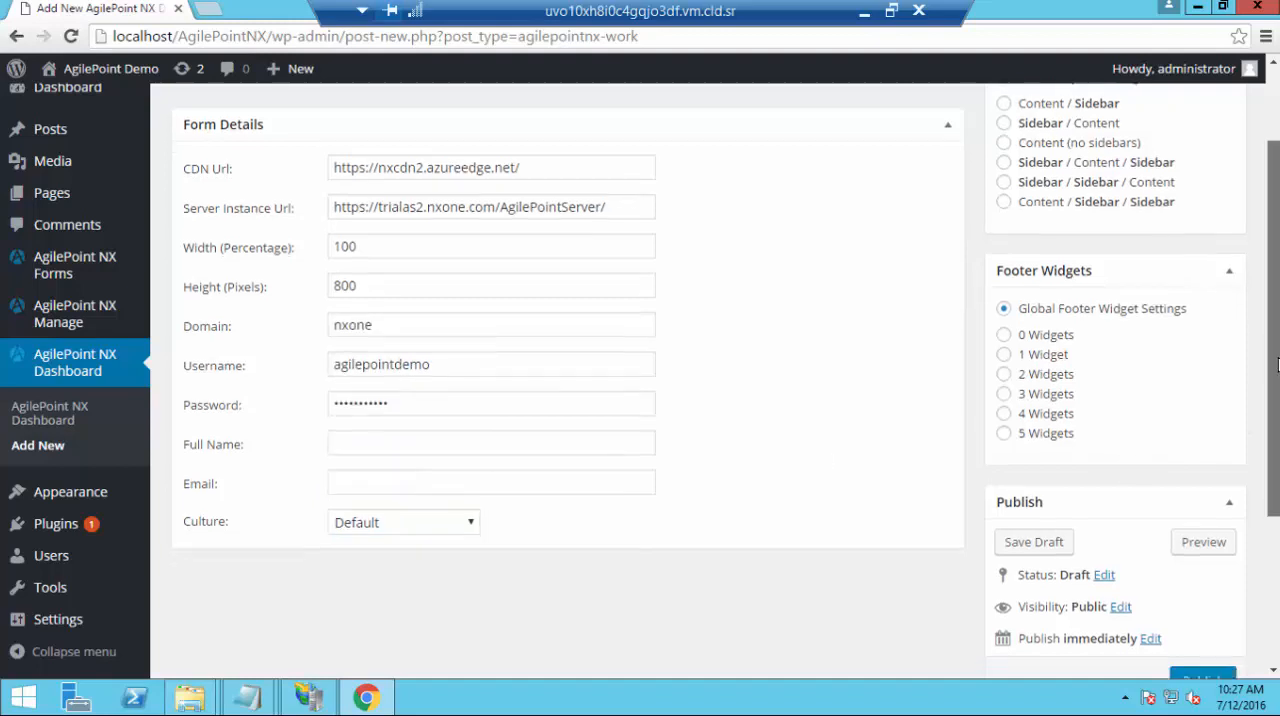
{"action": "scroll", "coordinate": [1277, 365], "scroll_direction": "down", "scroll_amount": 2}
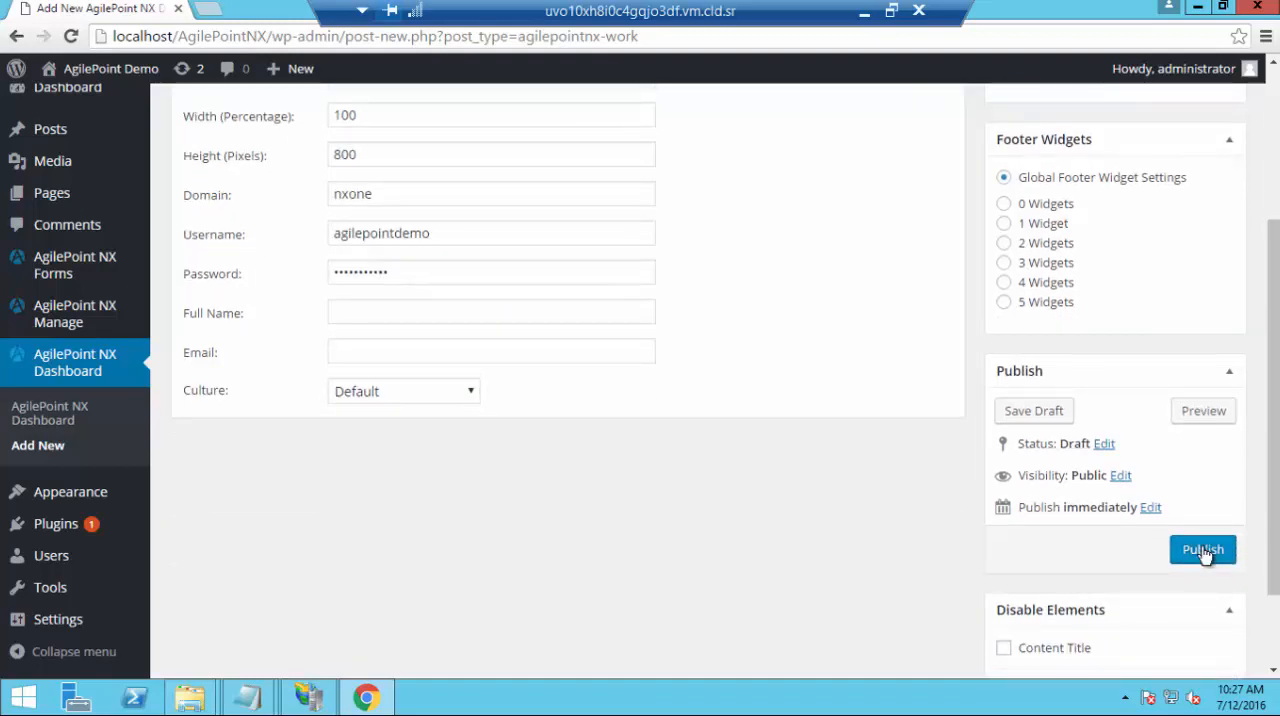
{"action": "left_click", "coordinate": [1203, 550]}
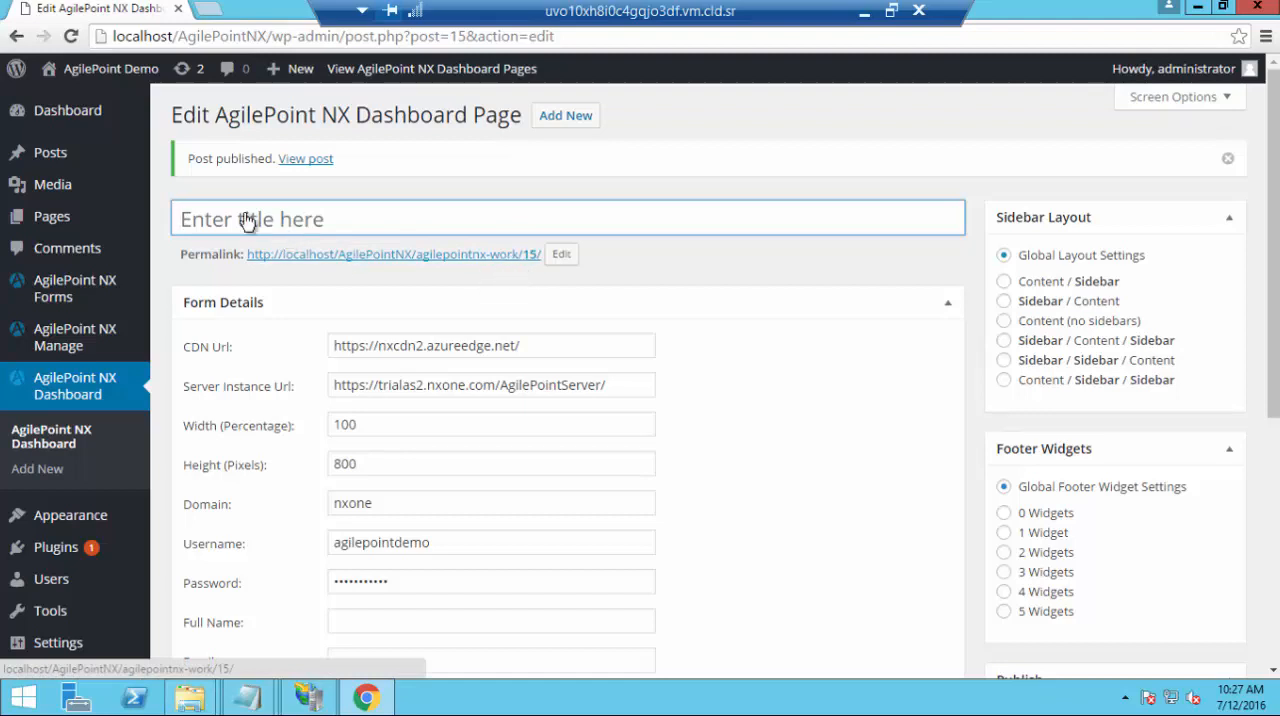
Title the published dashboard page AgilePoint Dashboard and update it
{"action": "type", "text": "AgilePoi"}
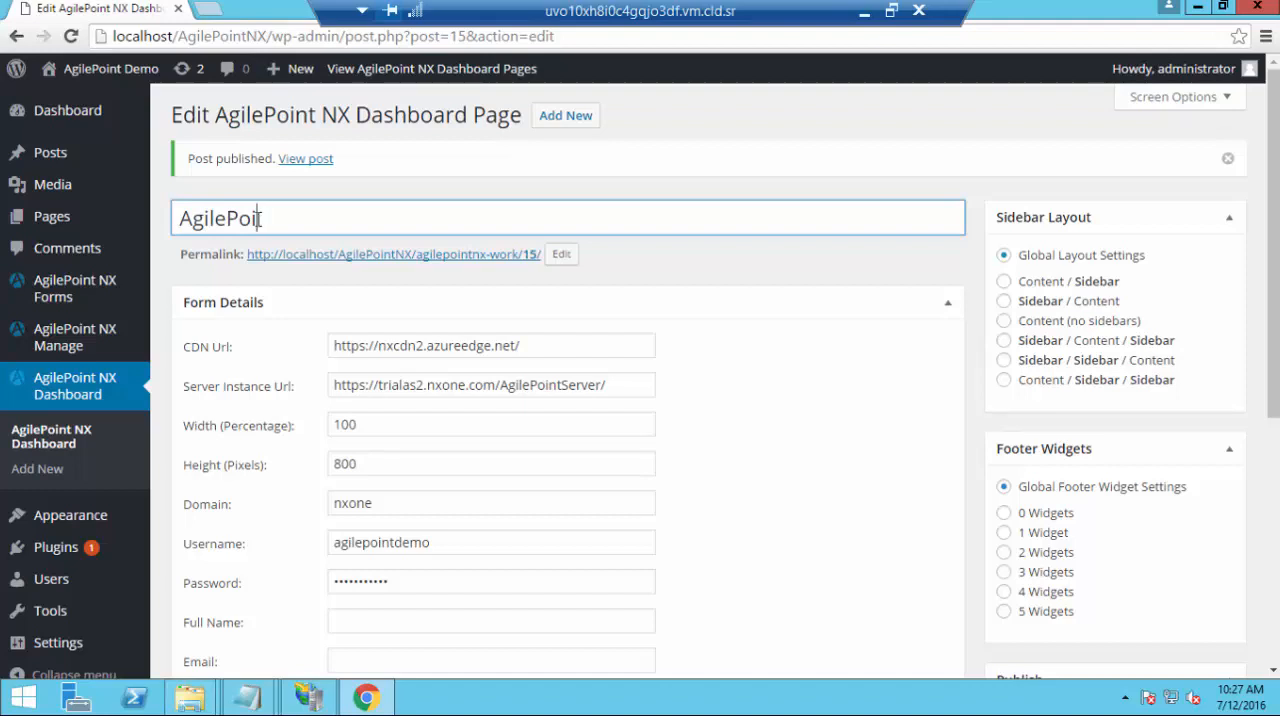
{"action": "type", "text": "nt Das"}
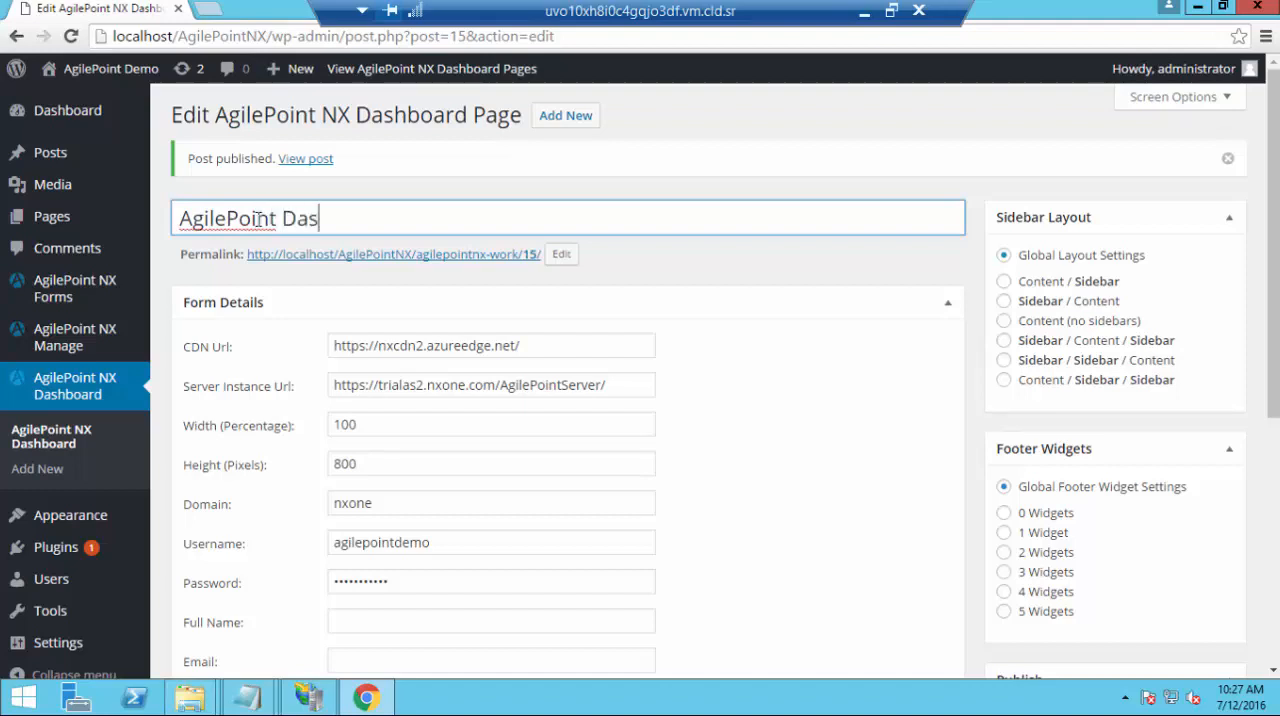
{"action": "type", "text": "hboard"}
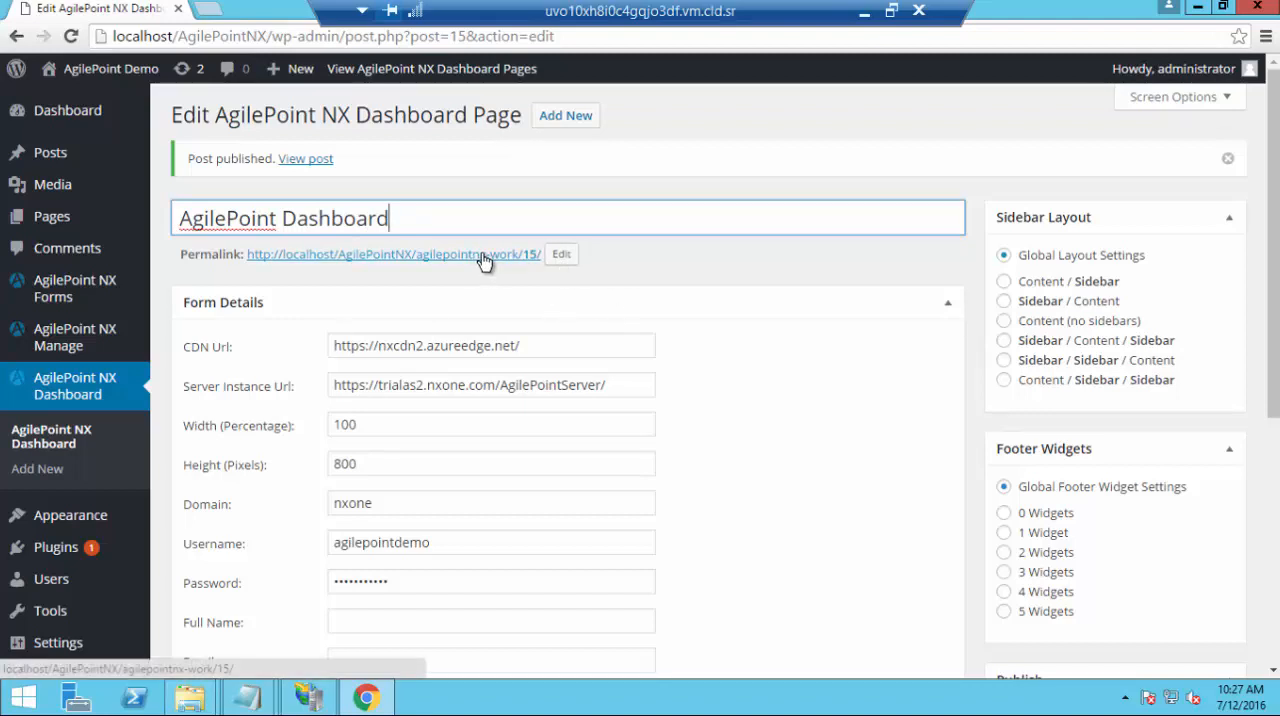
{"action": "scroll", "coordinate": [1275, 357], "scroll_direction": "down", "scroll_amount": 3}
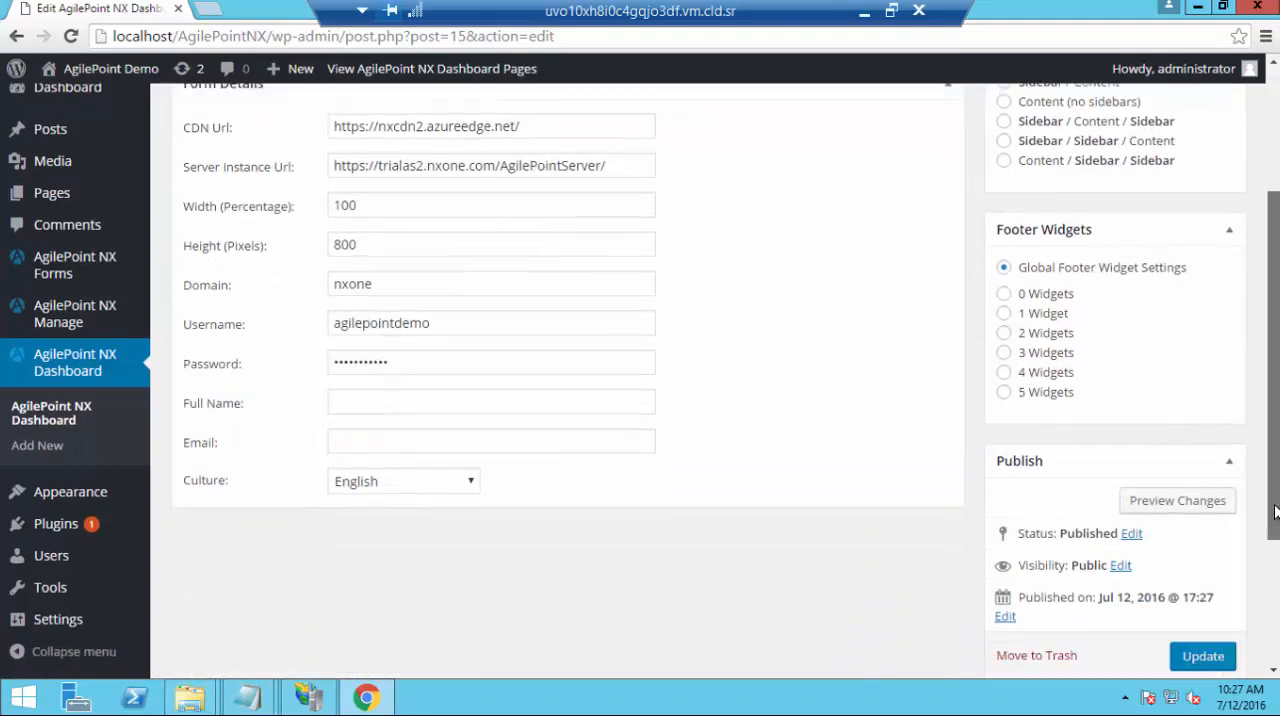
{"action": "left_click", "coordinate": [1203, 597]}
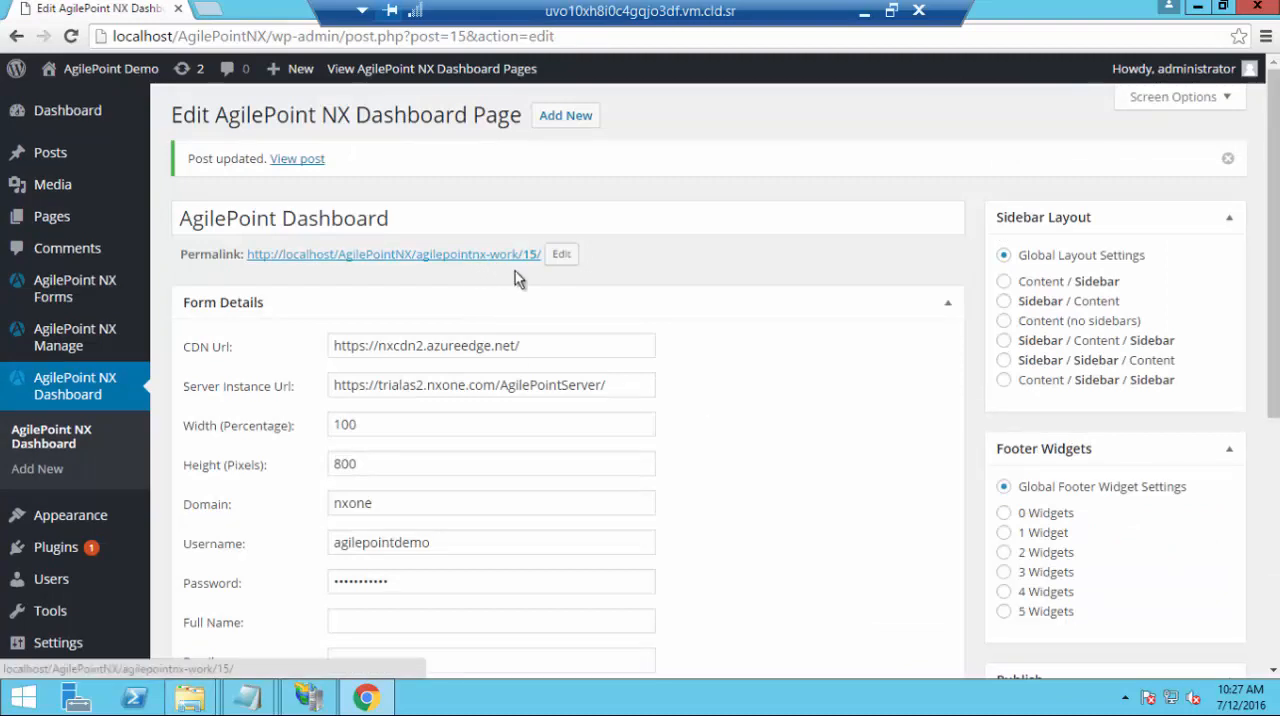
Open the dashboard page's permalink in a new browser tab and look over the embedded dashboard down to the footer
{"action": "right_click", "coordinate": [484, 256]}
{"action": "left_click", "coordinate": [535, 272]}
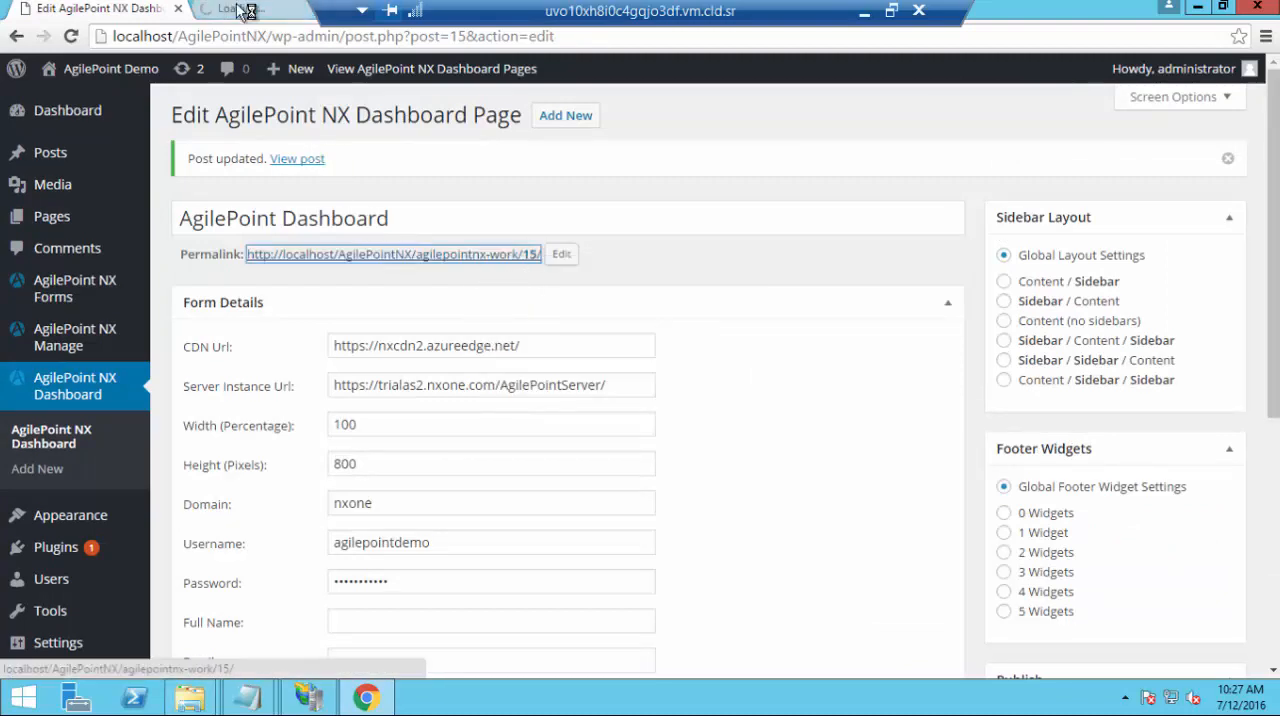
{"action": "left_click", "coordinate": [245, 10]}
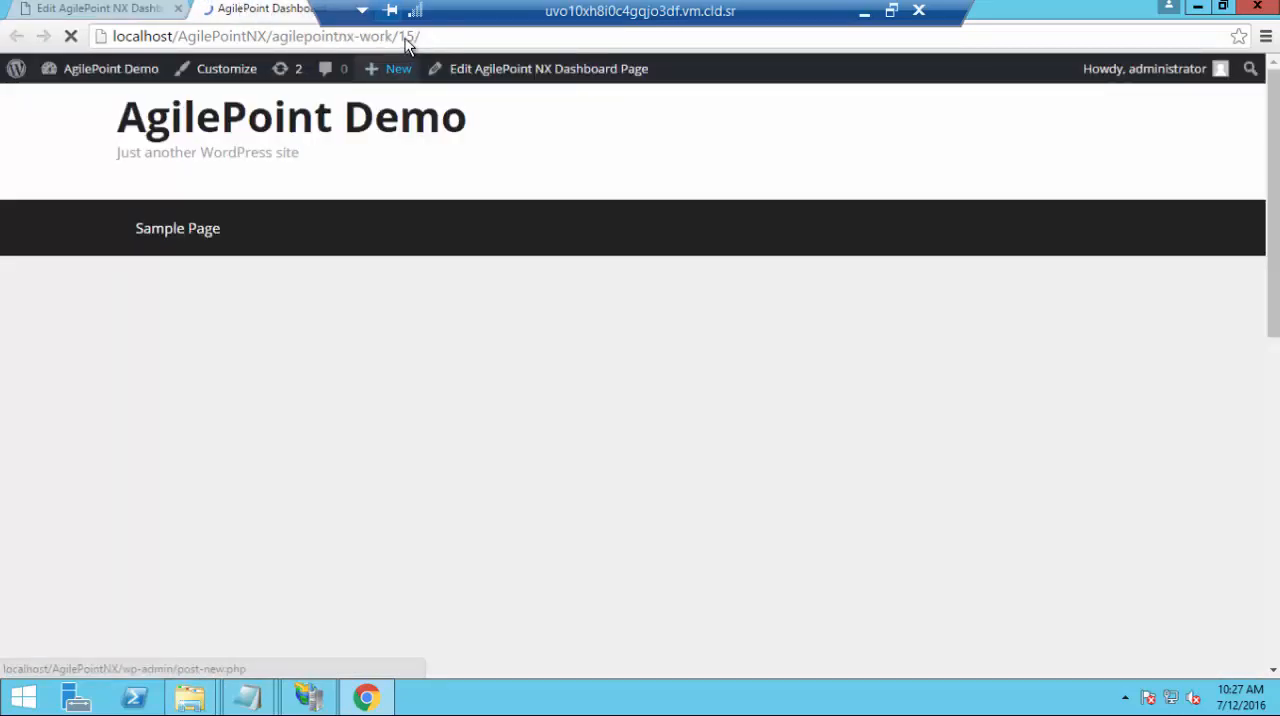
{"action": "mouse_move", "coordinate": [395, 68]}
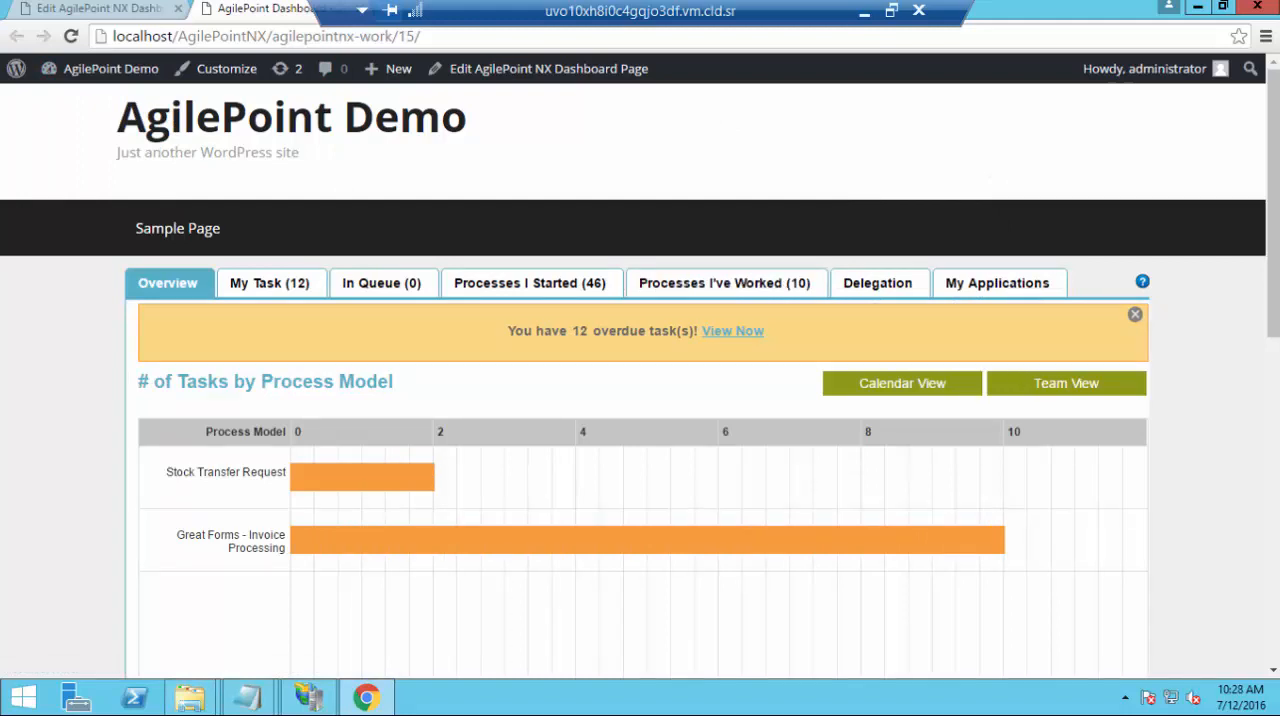
{"action": "scroll", "coordinate": [1273, 127], "scroll_direction": "down", "scroll_amount": 10}
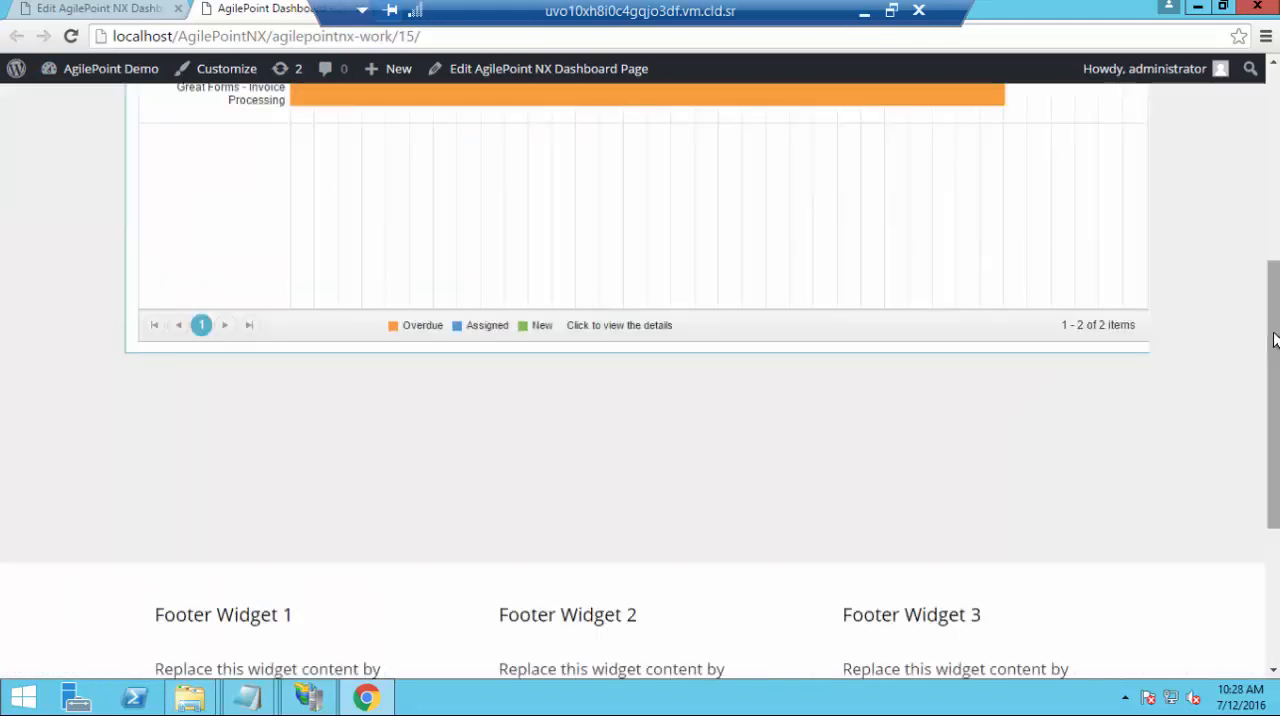
{"action": "scroll", "coordinate": [1273, 127], "scroll_direction": "up", "scroll_amount": 10}
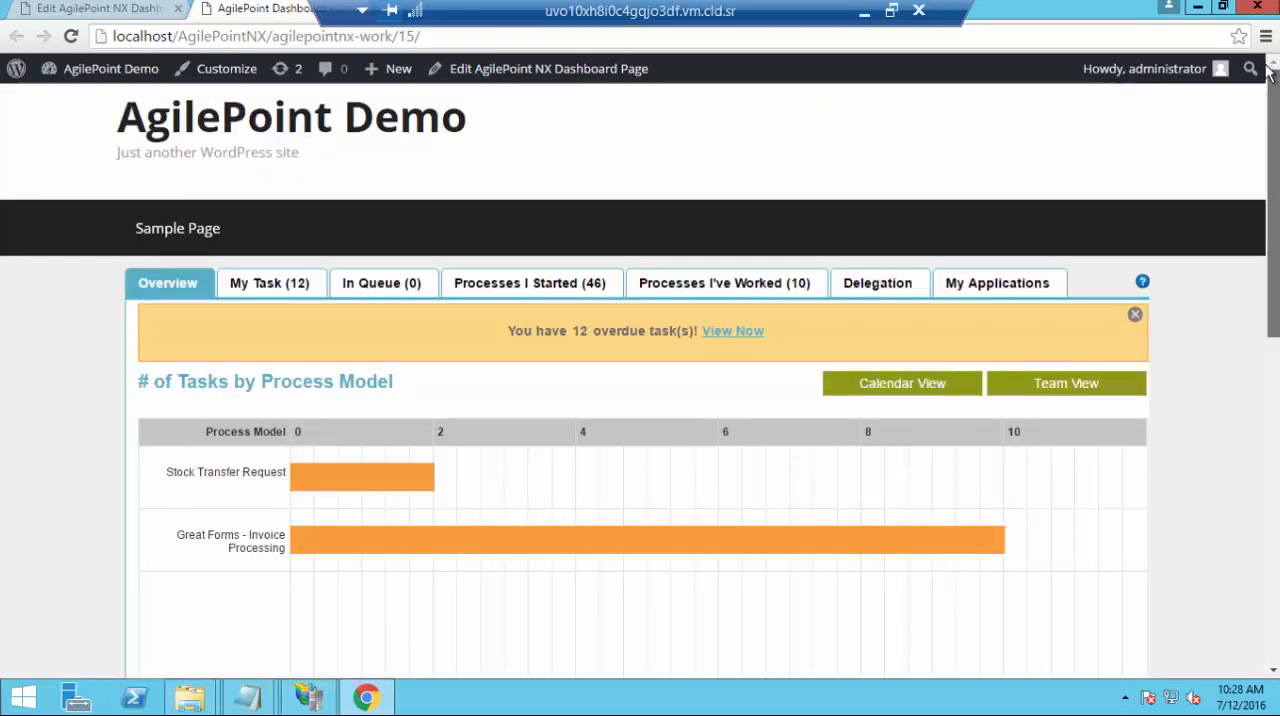
Return to the WordPress admin and move the existing Manage Center page under AgilePoint NX Manage to the trash
{"action": "left_click", "coordinate": [107, 12]}
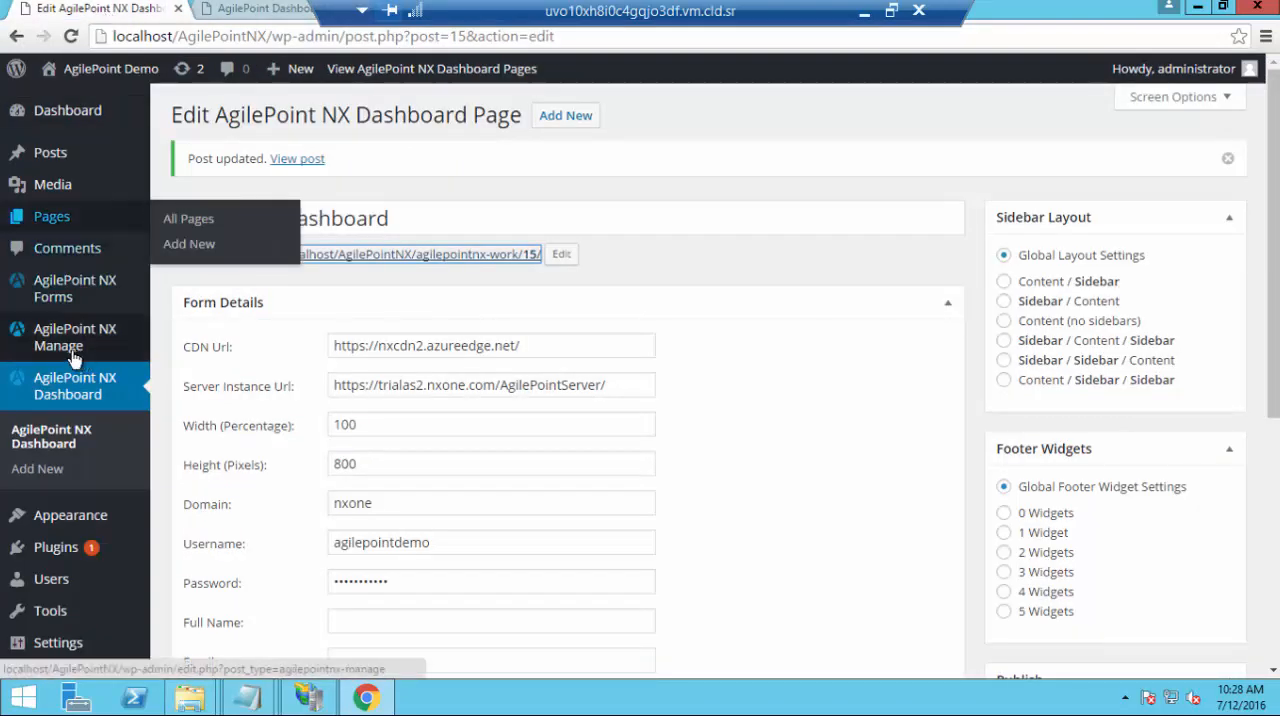
{"action": "mouse_move", "coordinate": [73, 358]}
{"action": "left_click", "coordinate": [191, 344]}
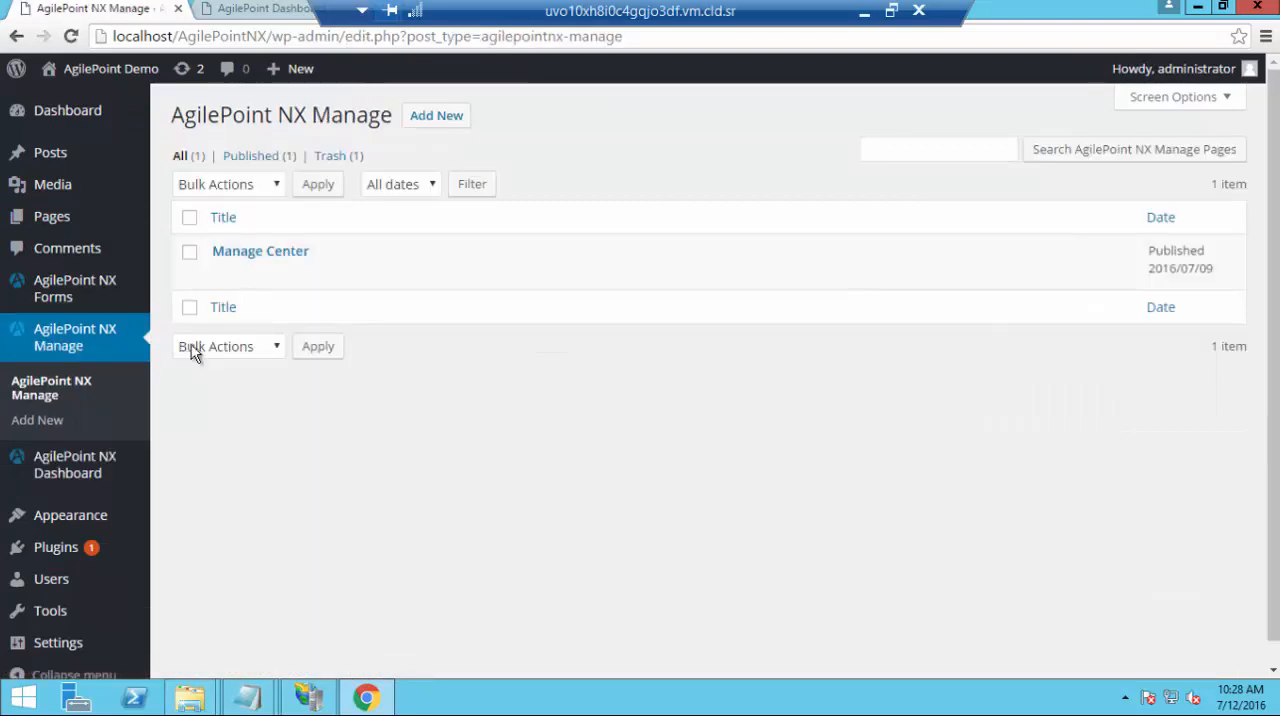
{"action": "left_click", "coordinate": [190, 254]}
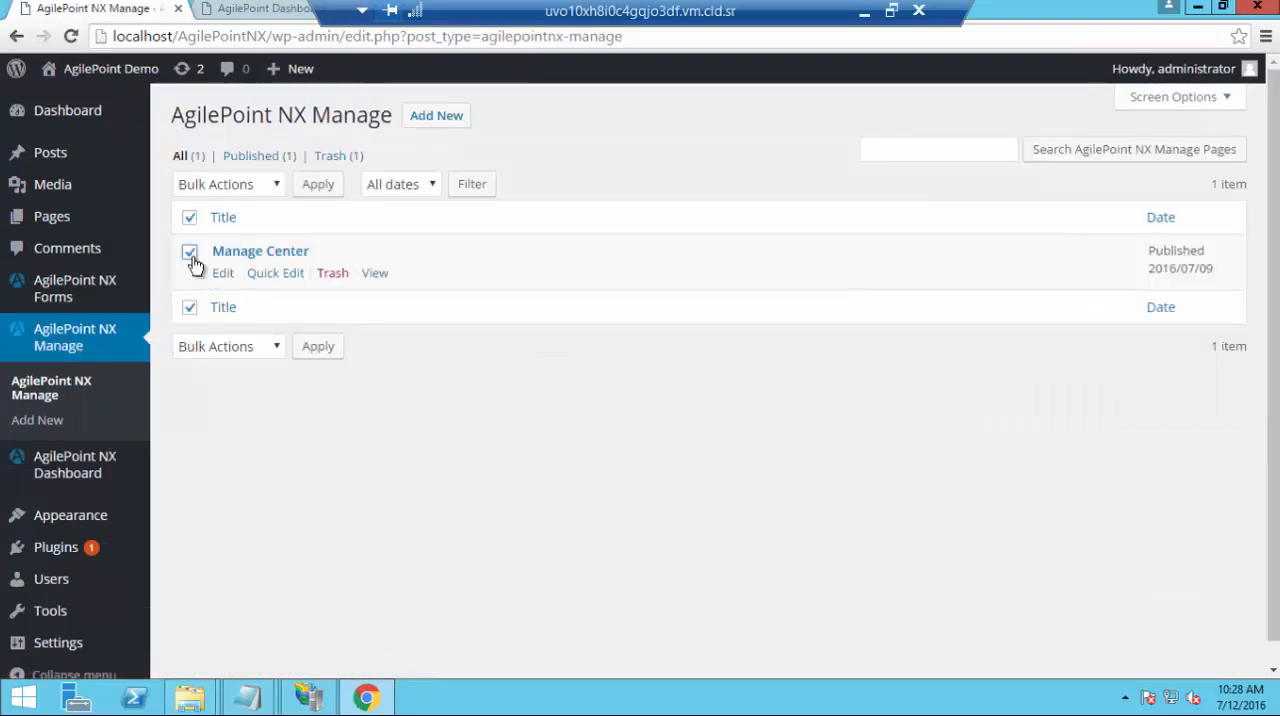
{"action": "left_click", "coordinate": [332, 279]}
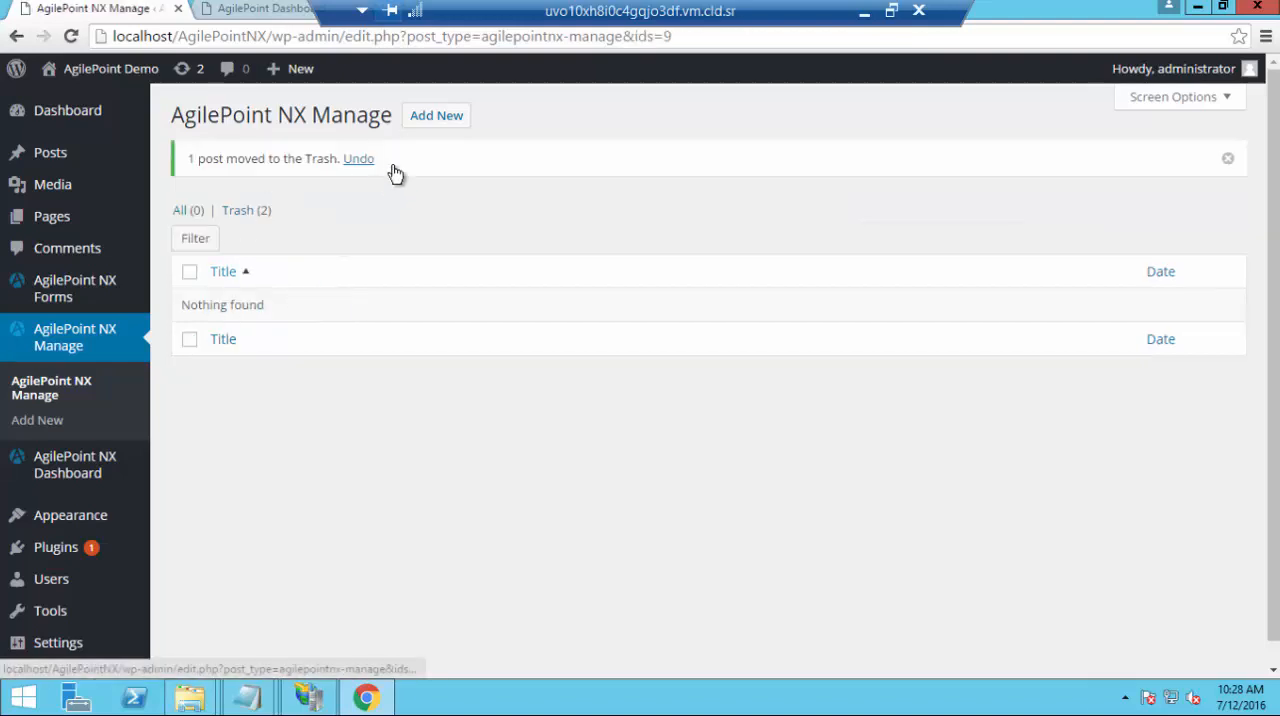
Start a new AgilePoint NX Manage page titled Manage Center
{"action": "left_click", "coordinate": [432, 117]}
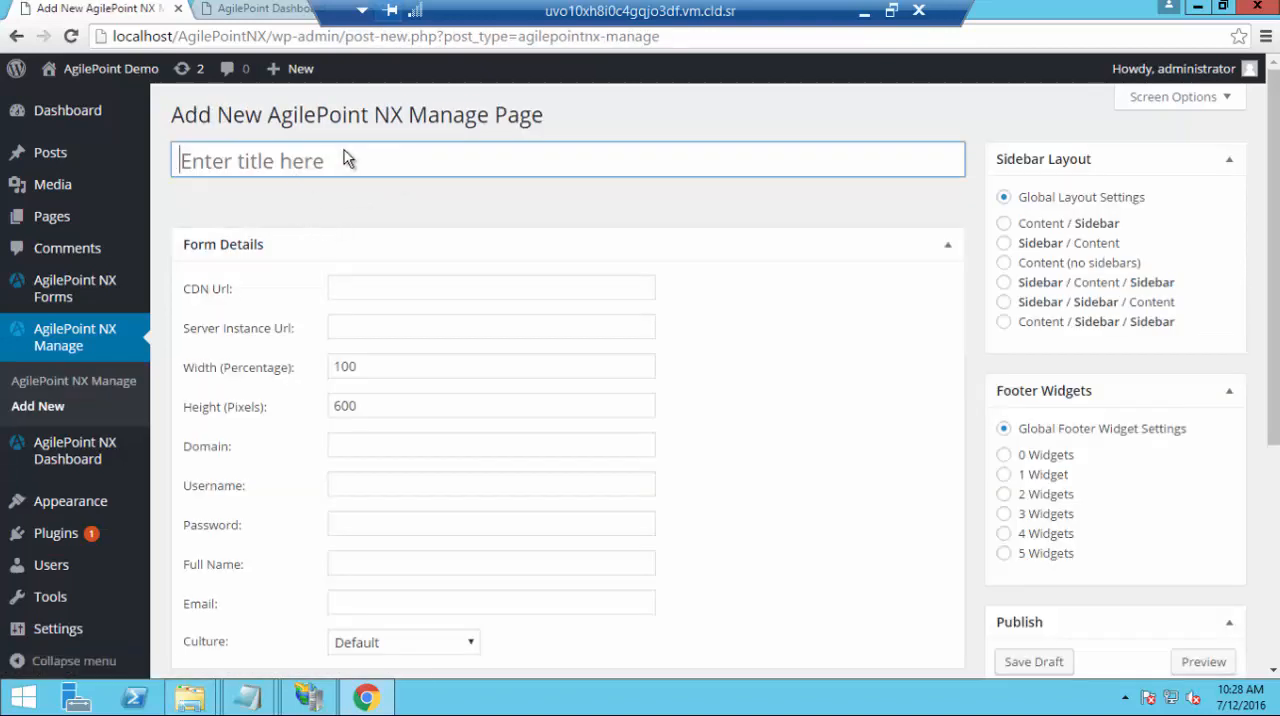
{"action": "type", "text": "Manage "}
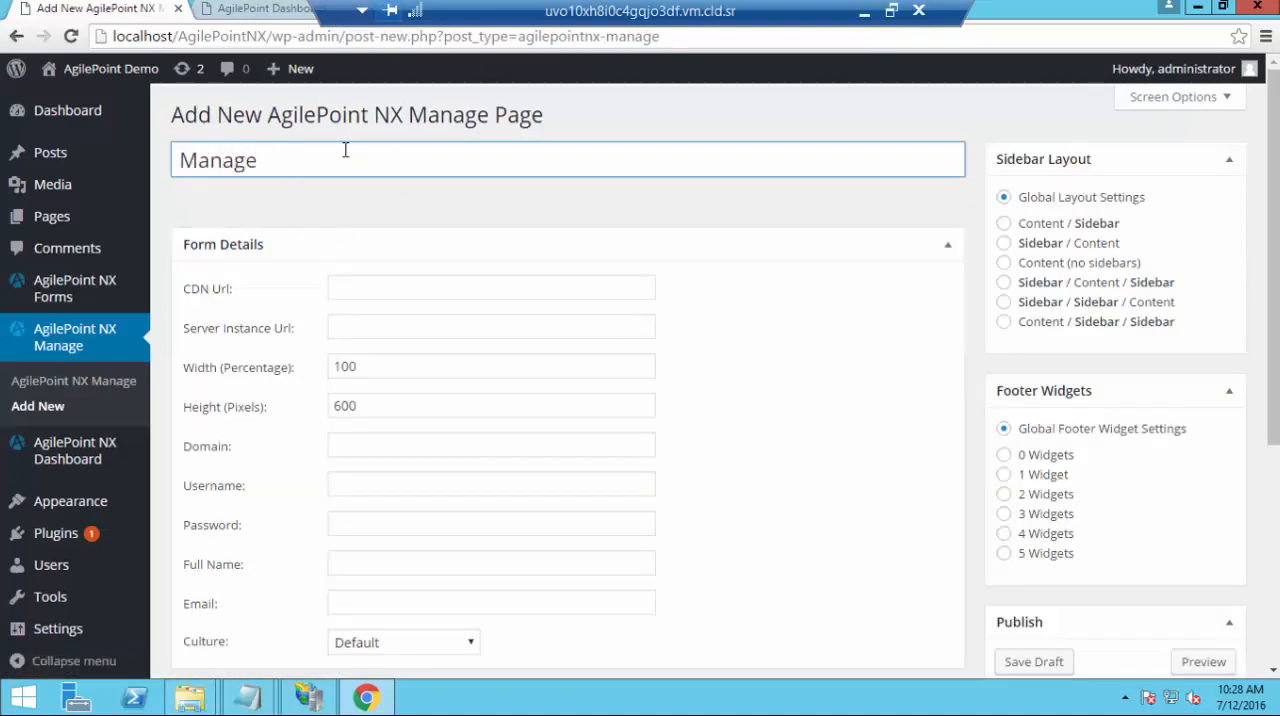
{"action": "type", "text": "Center"}
{"action": "left_click", "coordinate": [397, 291]}
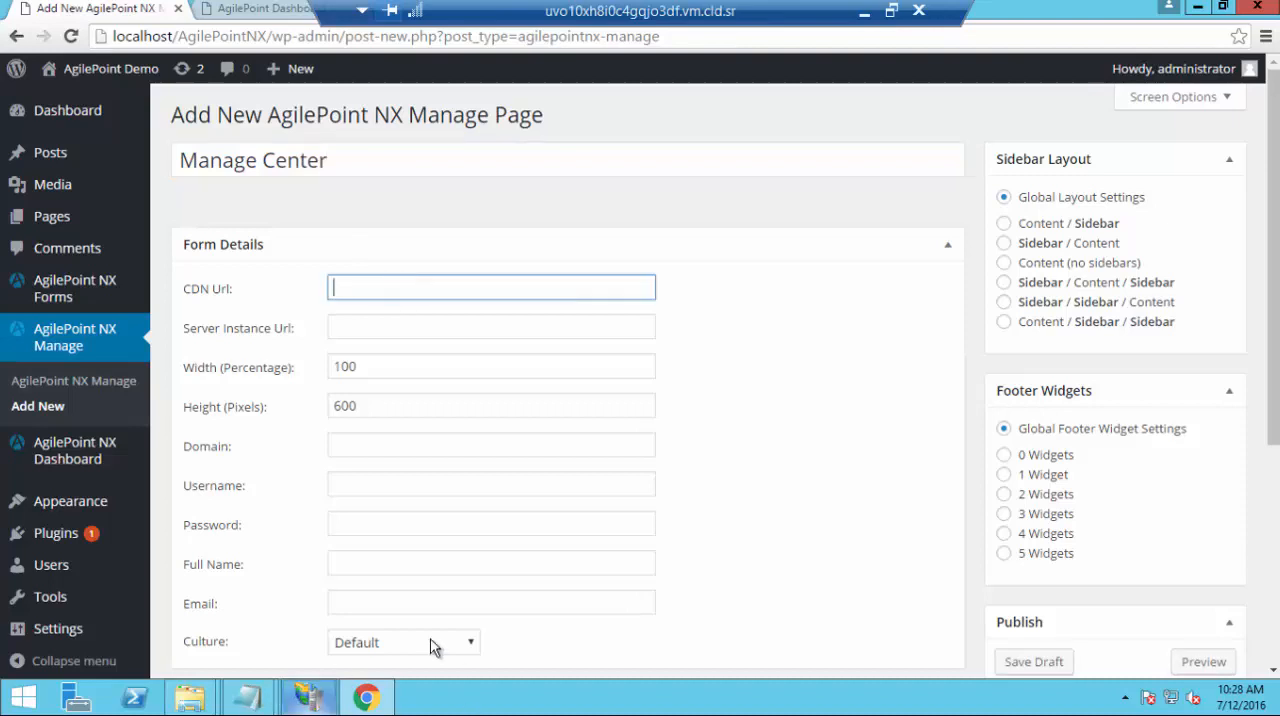
{"action": "left_click", "coordinate": [258, 704]}
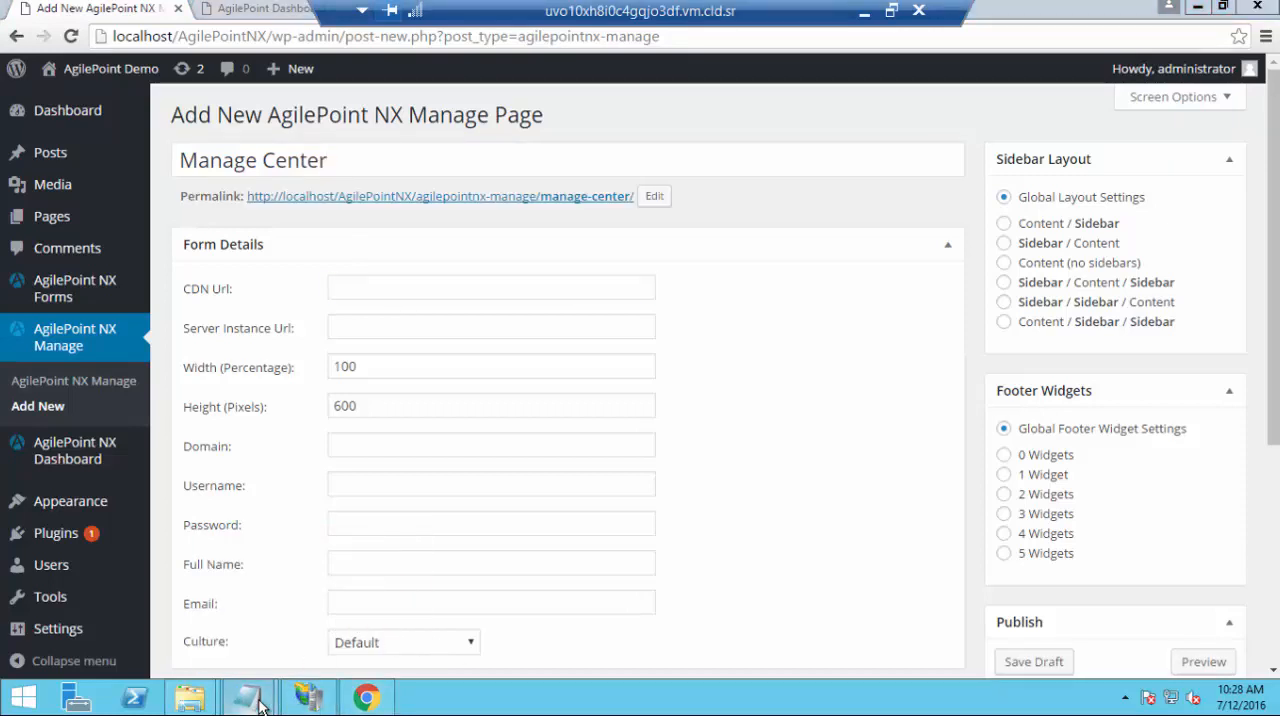
{"action": "left_click", "coordinate": [355, 640]}
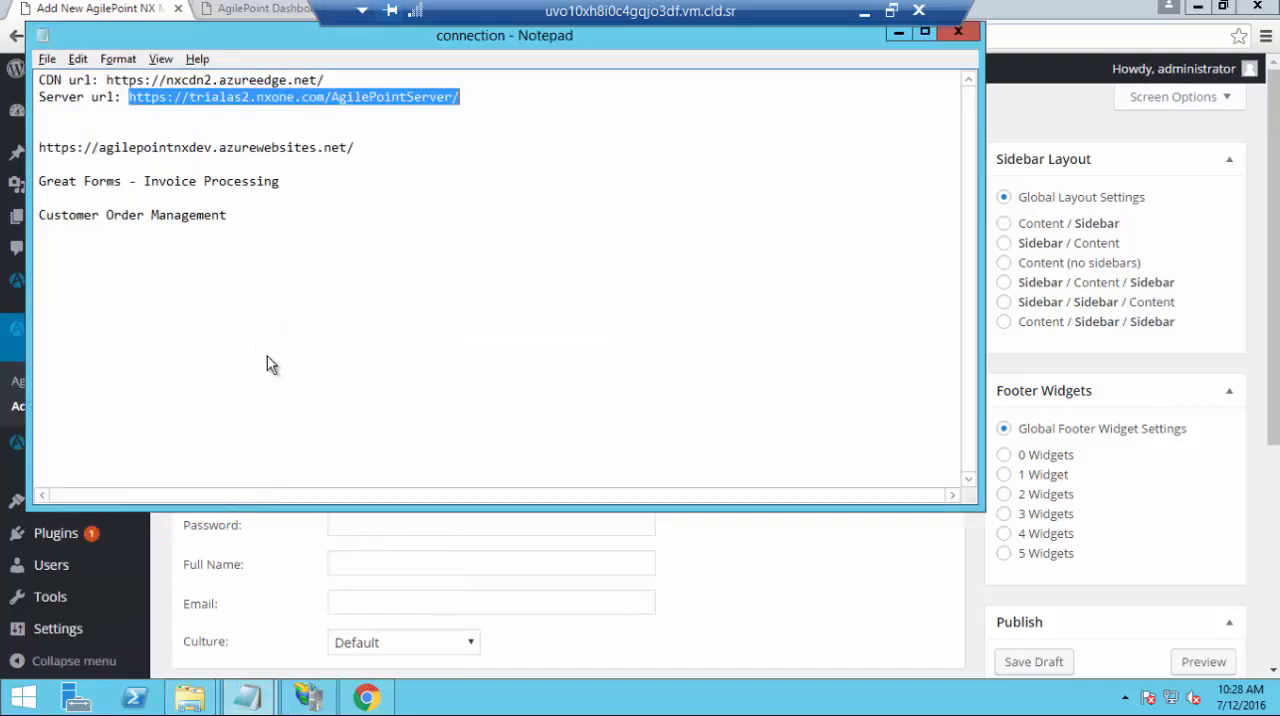
{"action": "left_click_drag", "start_coordinate": [38, 150], "coordinate": [358, 147]}
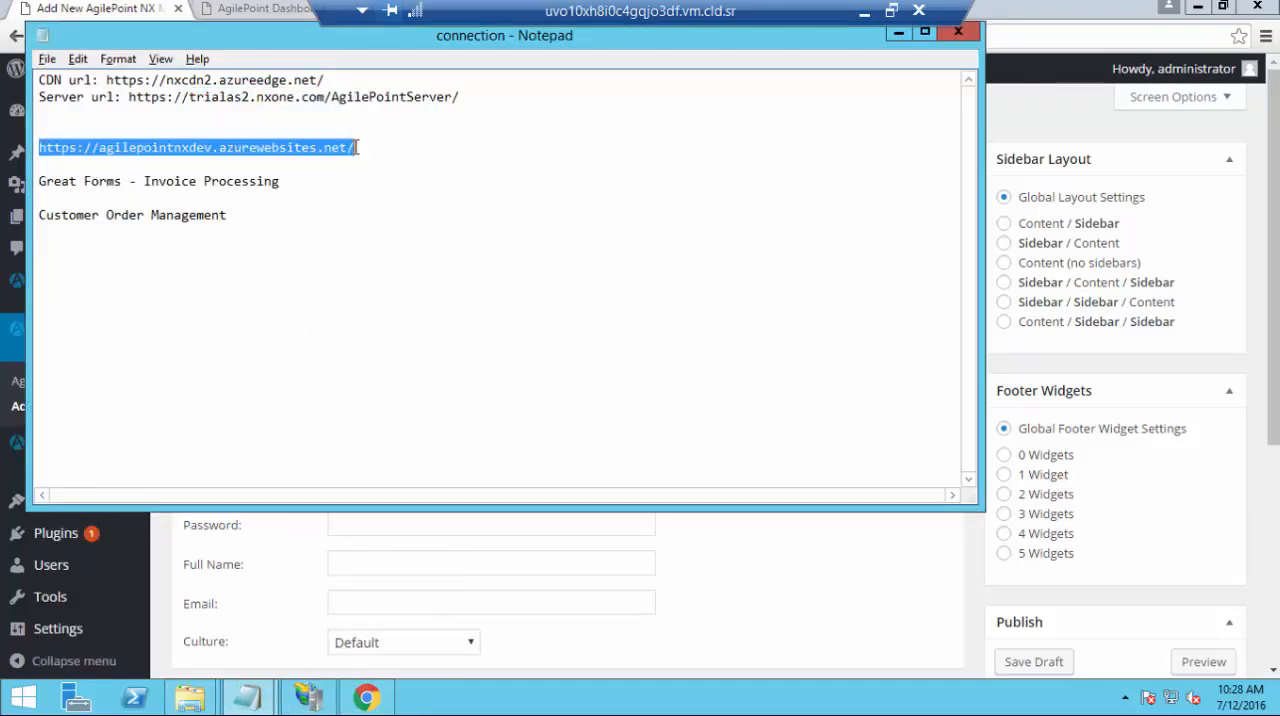
{"action": "key", "text": "ctrl+c"}
{"action": "key", "text": "alt+Tab"}
{"action": "key", "text": "ctrl+v"}
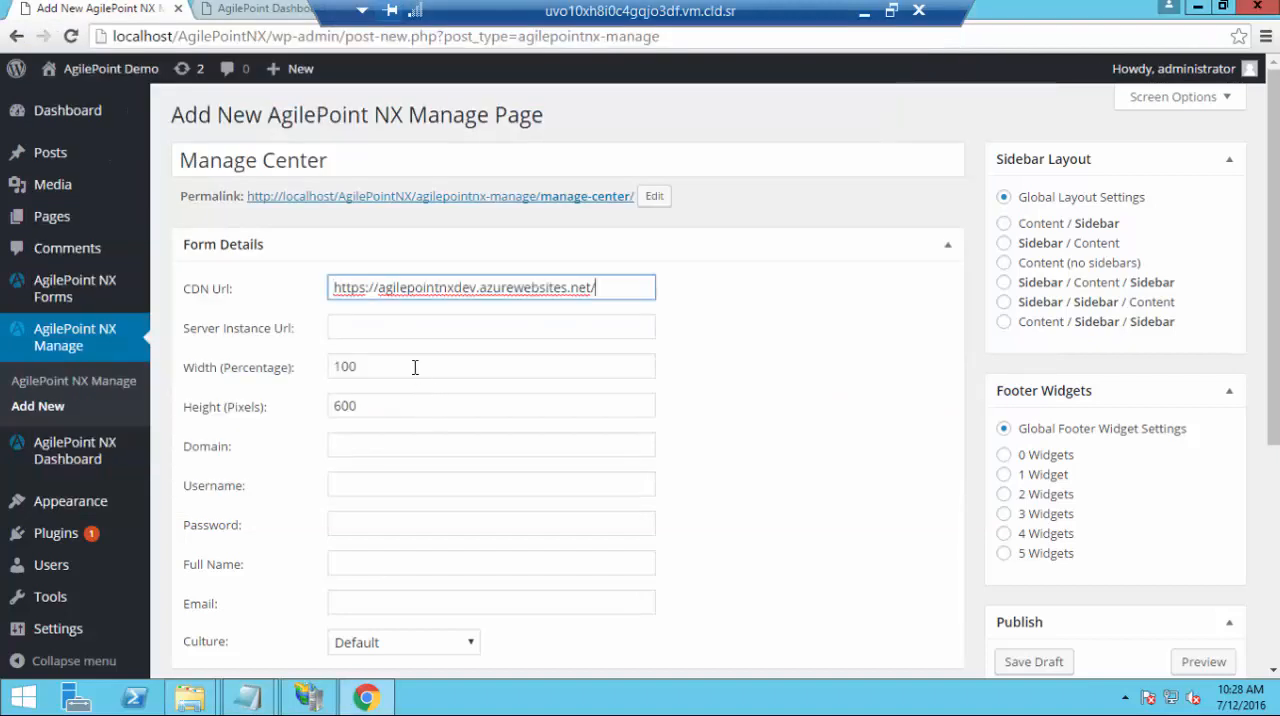
{"action": "key", "text": "Tab"}
{"action": "key", "text": "alt+Tab"}
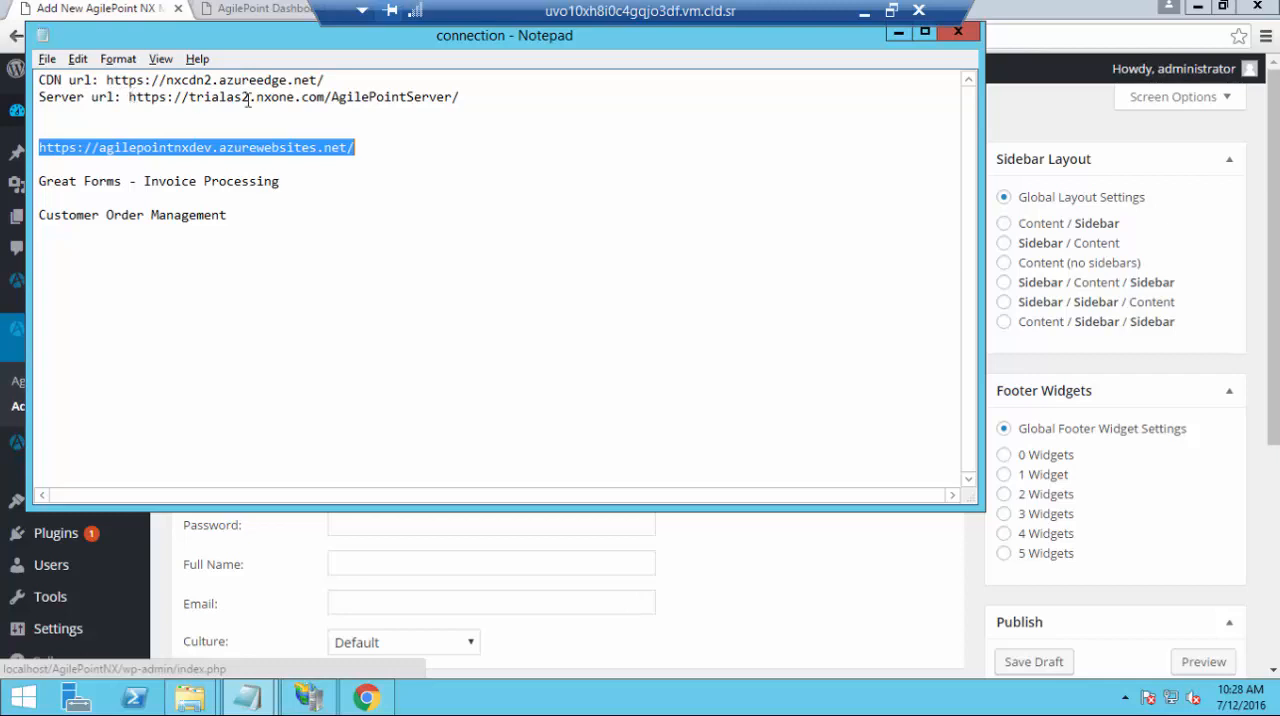
{"action": "left_click_drag", "start_coordinate": [128, 97], "coordinate": [464, 95]}
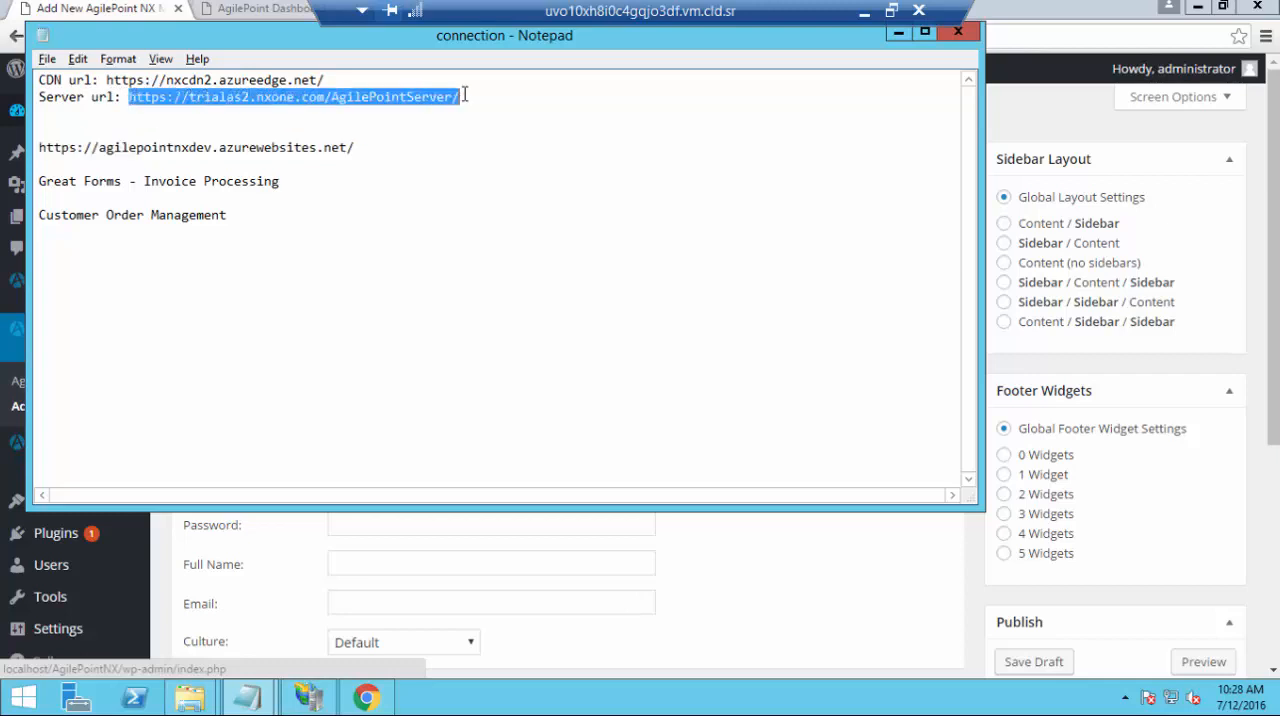
{"action": "key", "text": "alt"}
{"action": "key", "text": "alt+Tab"}
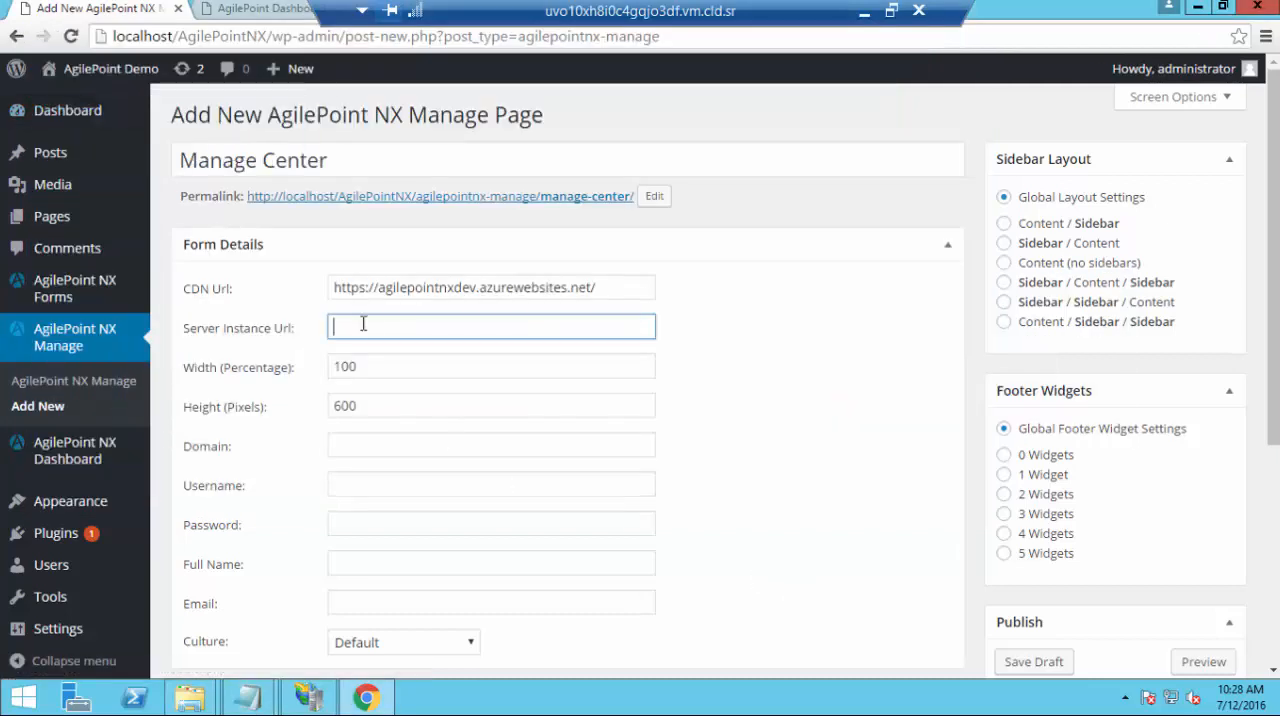
{"action": "key", "text": "ctrl+v"}
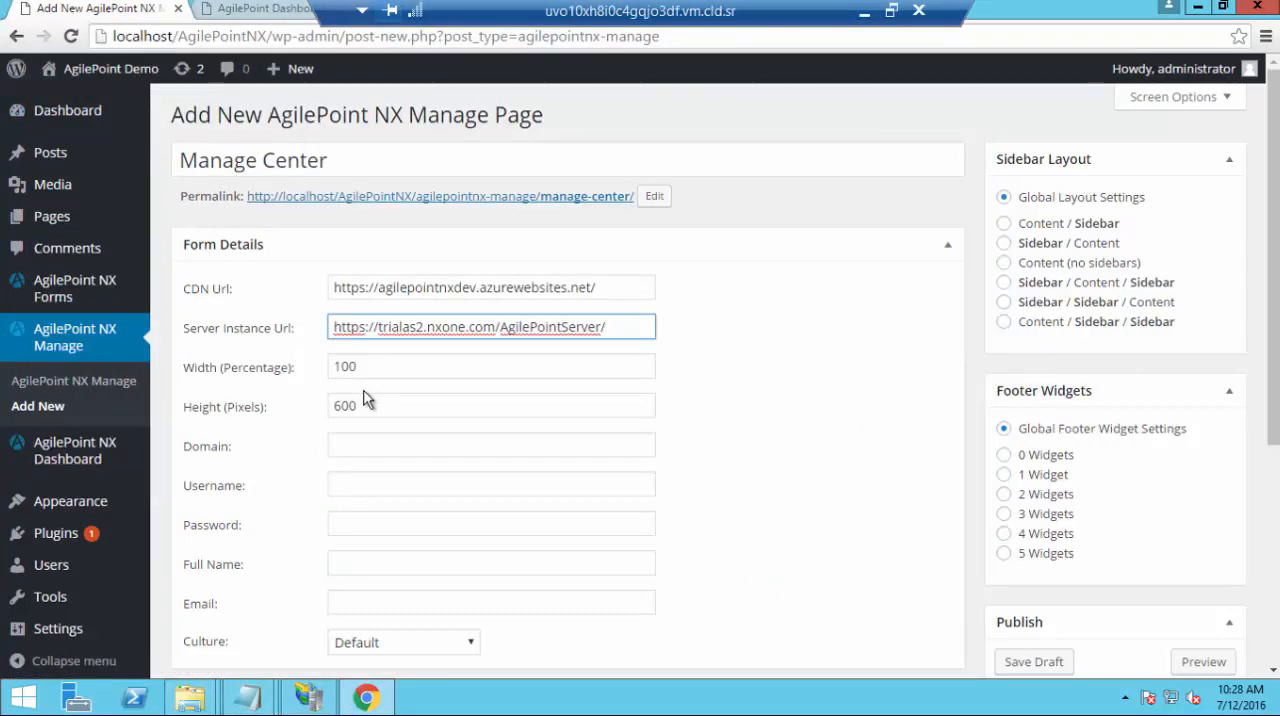
Set the Manage Center page's height to 1000 pixels
{"action": "left_click", "coordinate": [265, 413]}
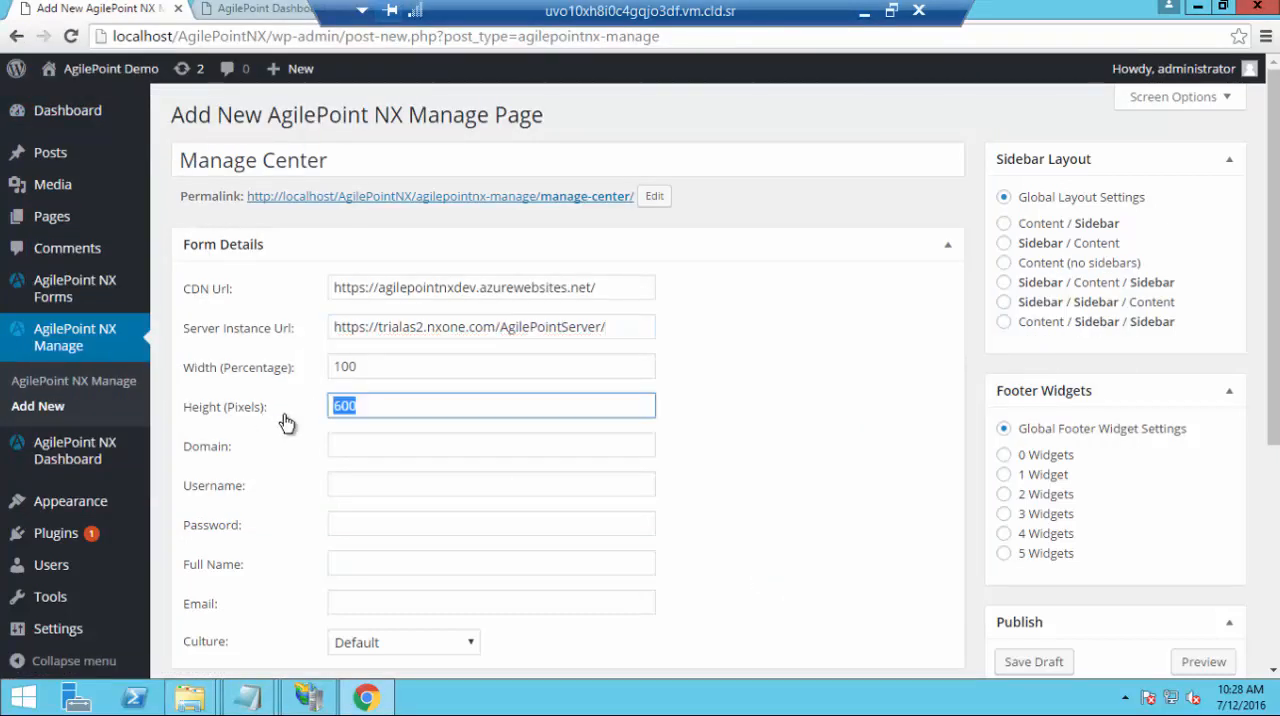
{"action": "type", "text": "1000"}
Enter nxone as the Manage Center page's domain and fill in the account username and password
{"action": "left_click", "coordinate": [394, 444]}
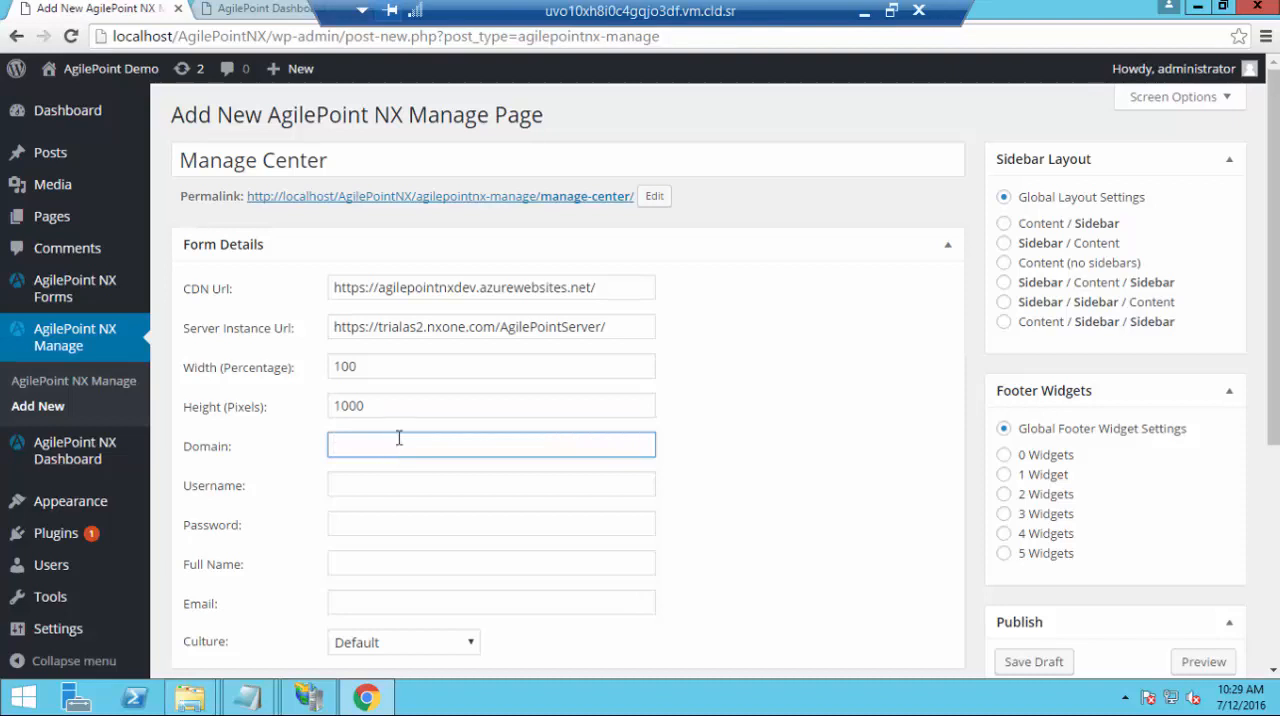
{"action": "type", "text": "nxone"}
{"action": "key", "text": "Tab"}
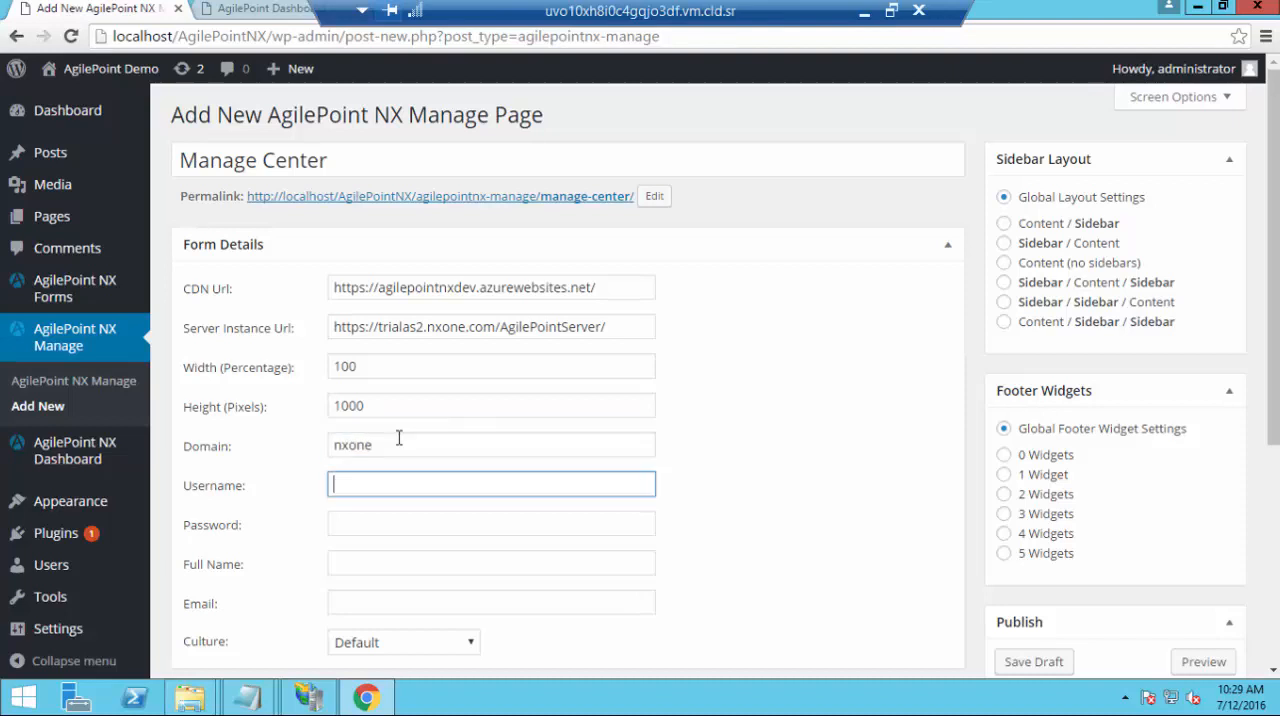
{"action": "type", "text": "agilepointdemo"}
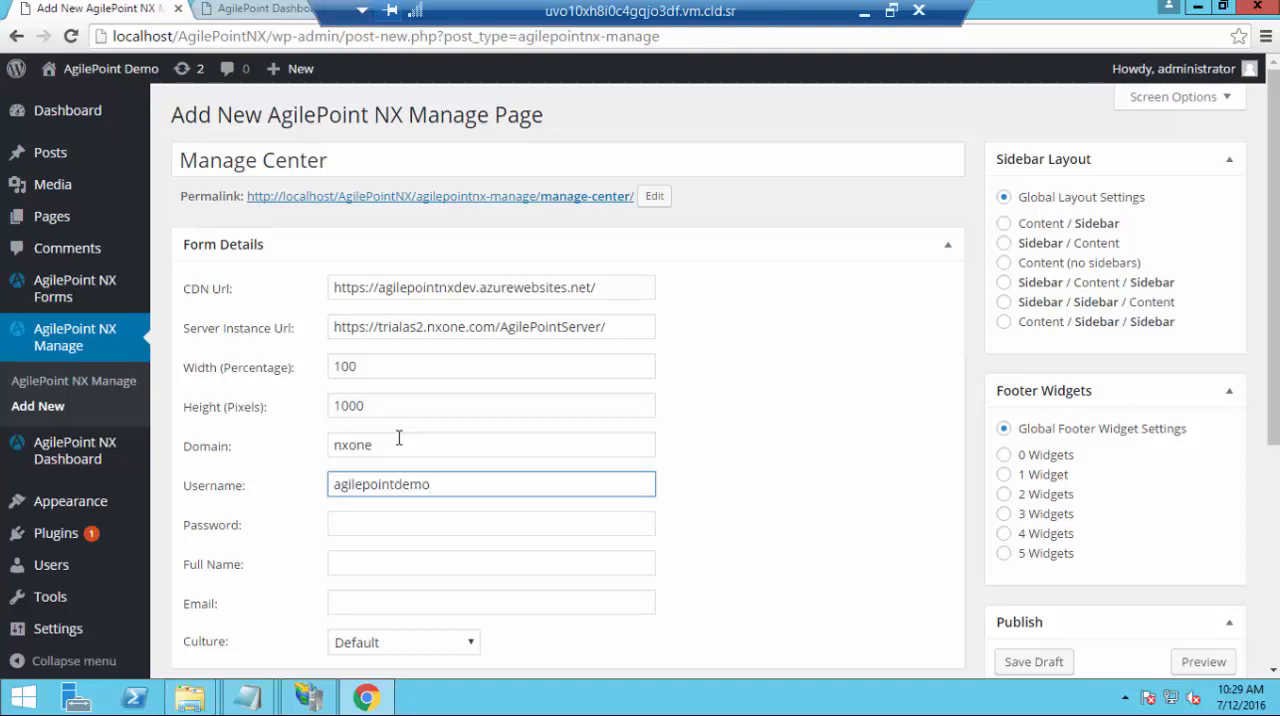
{"action": "key", "text": "Tab"}
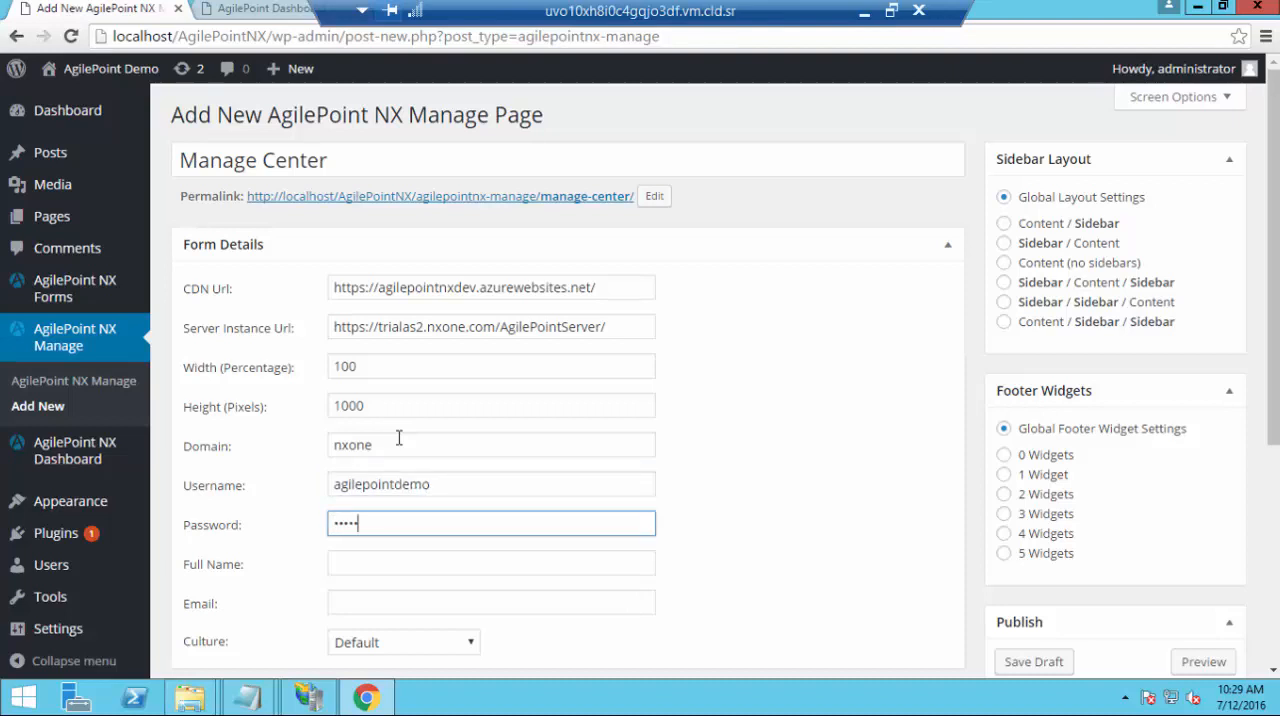
{"action": "type", "text": "•••••••••••"}
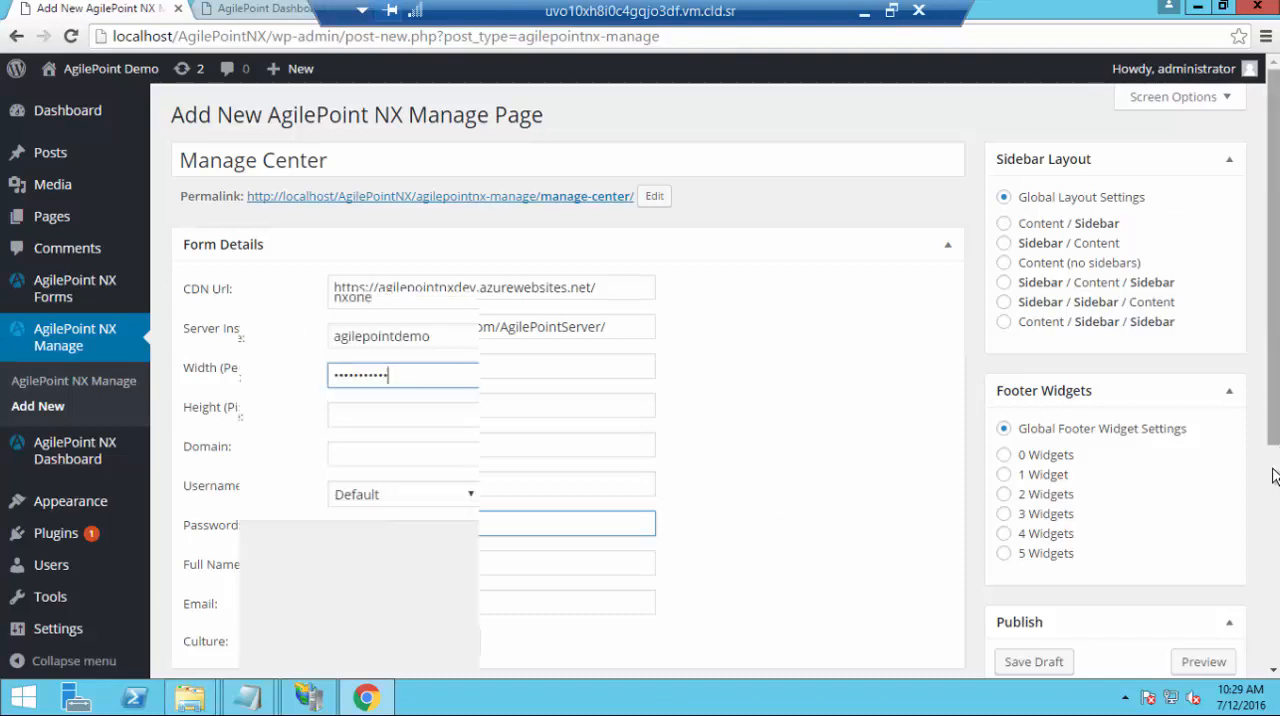
Publish the Manage Center page and open its permalink in a new browser tab
{"action": "scroll", "coordinate": [528, 598], "scroll_direction": "down", "scroll_amount": 2}
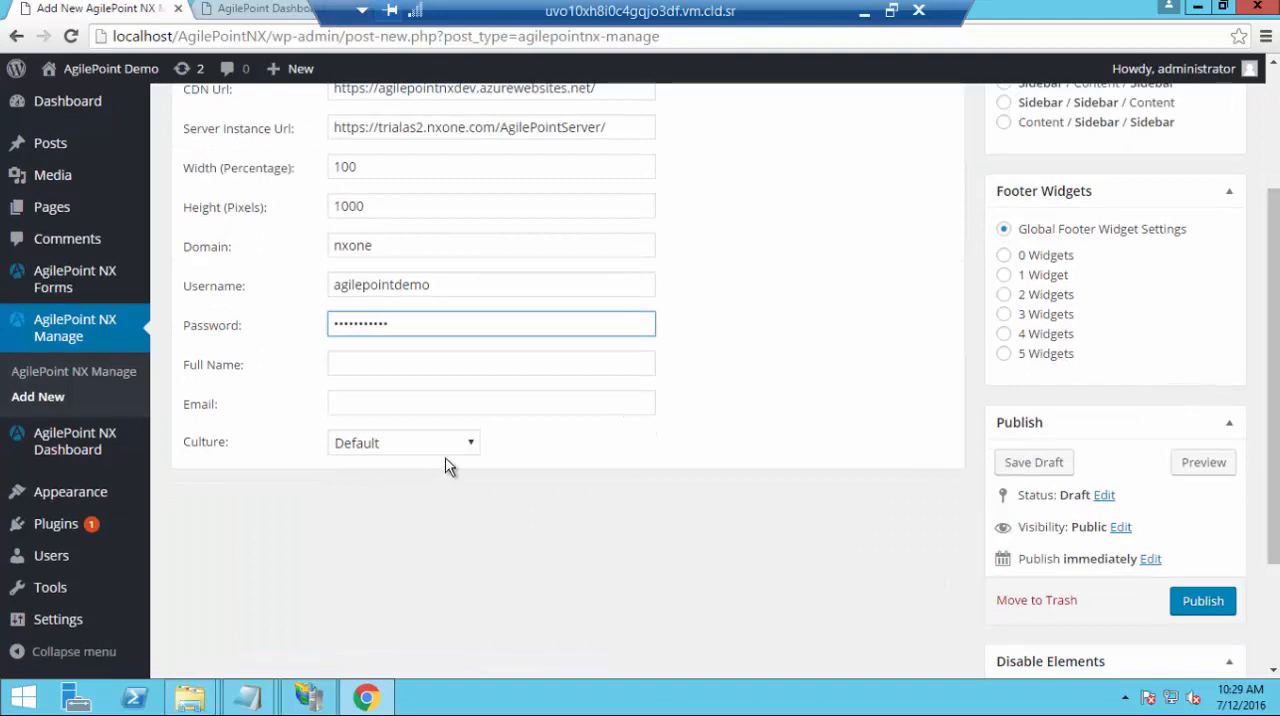
{"action": "left_click", "coordinate": [1200, 601]}
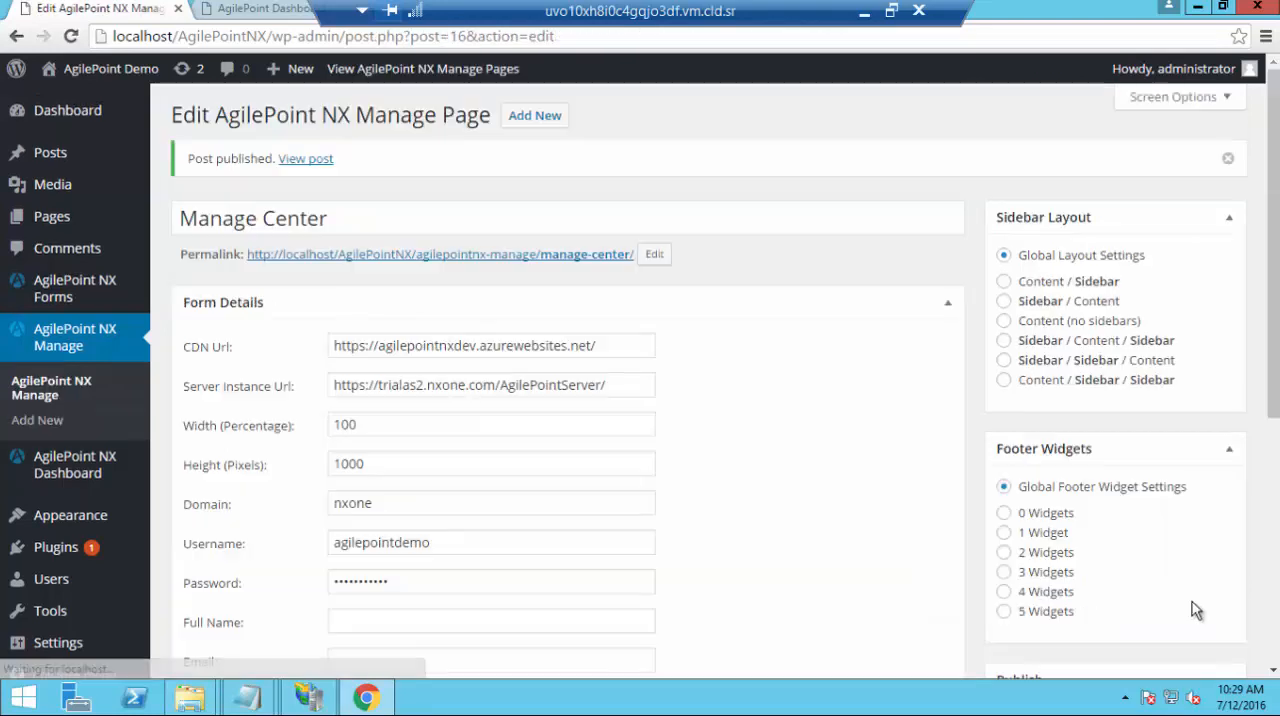
{"action": "left_click", "coordinate": [590, 256]}
{"action": "right_click", "coordinate": [608, 274]}
{"action": "left_click", "coordinate": [617, 266]}
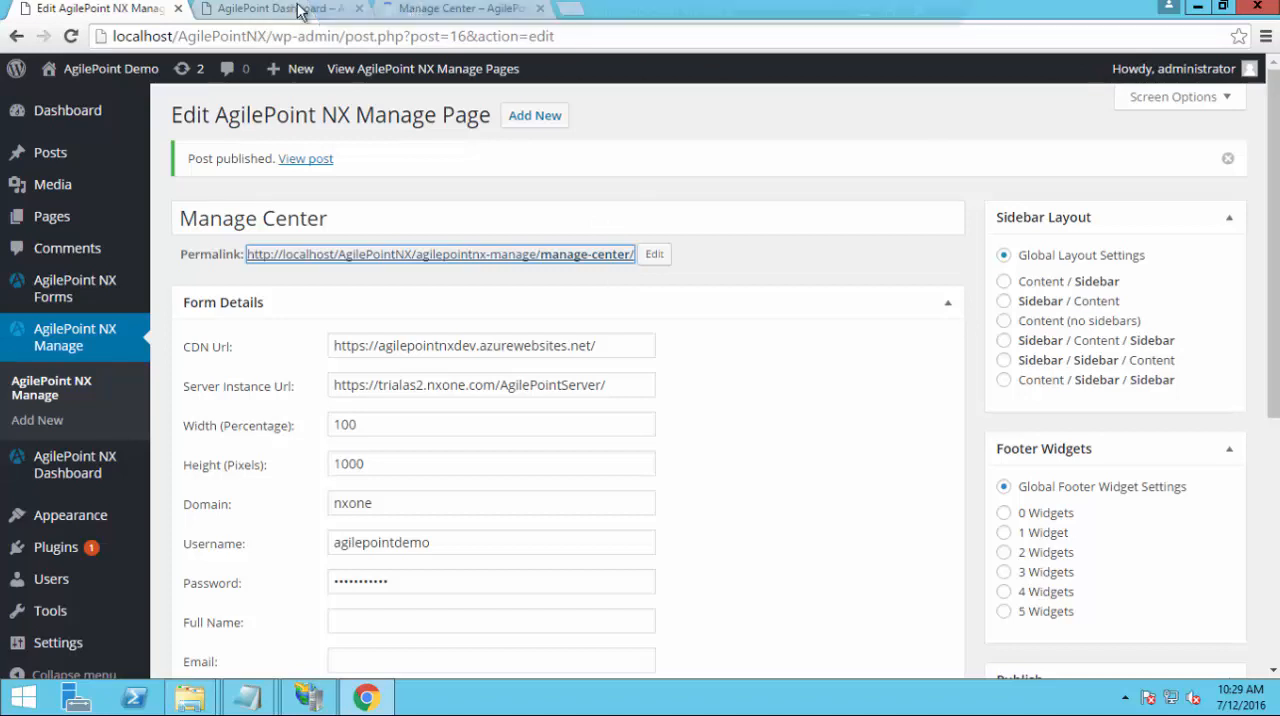
{"action": "left_click", "coordinate": [466, 10]}
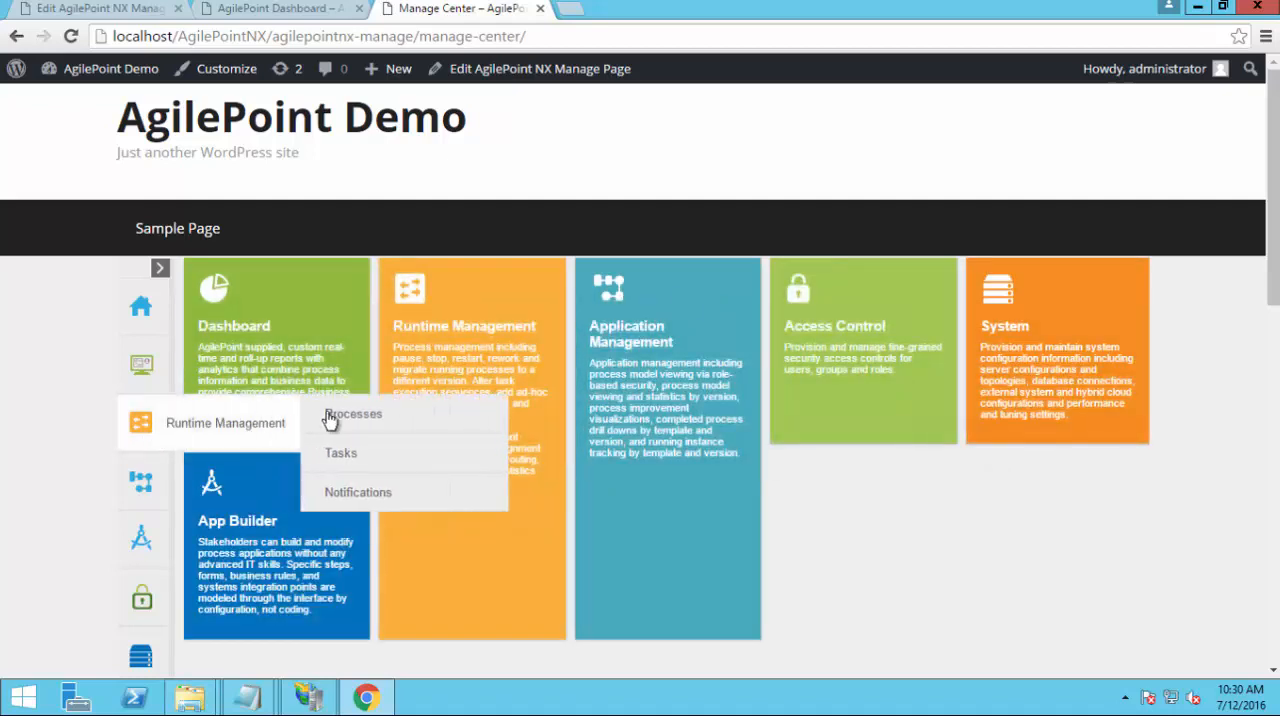
Move the existing Form Test and Customer On Boarding entries in AgilePoint NX Forms to the trash
{"action": "left_click", "coordinate": [96, 12]}
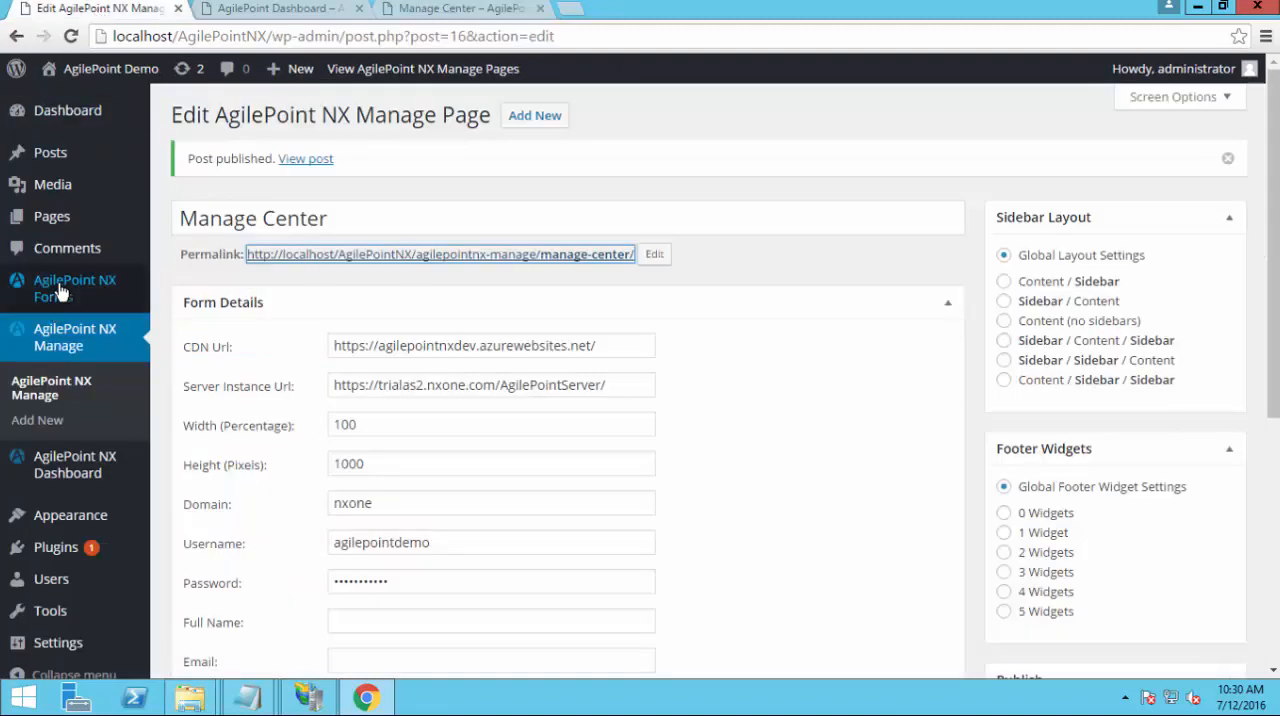
{"action": "mouse_move", "coordinate": [140, 288]}
{"action": "left_click", "coordinate": [202, 283]}
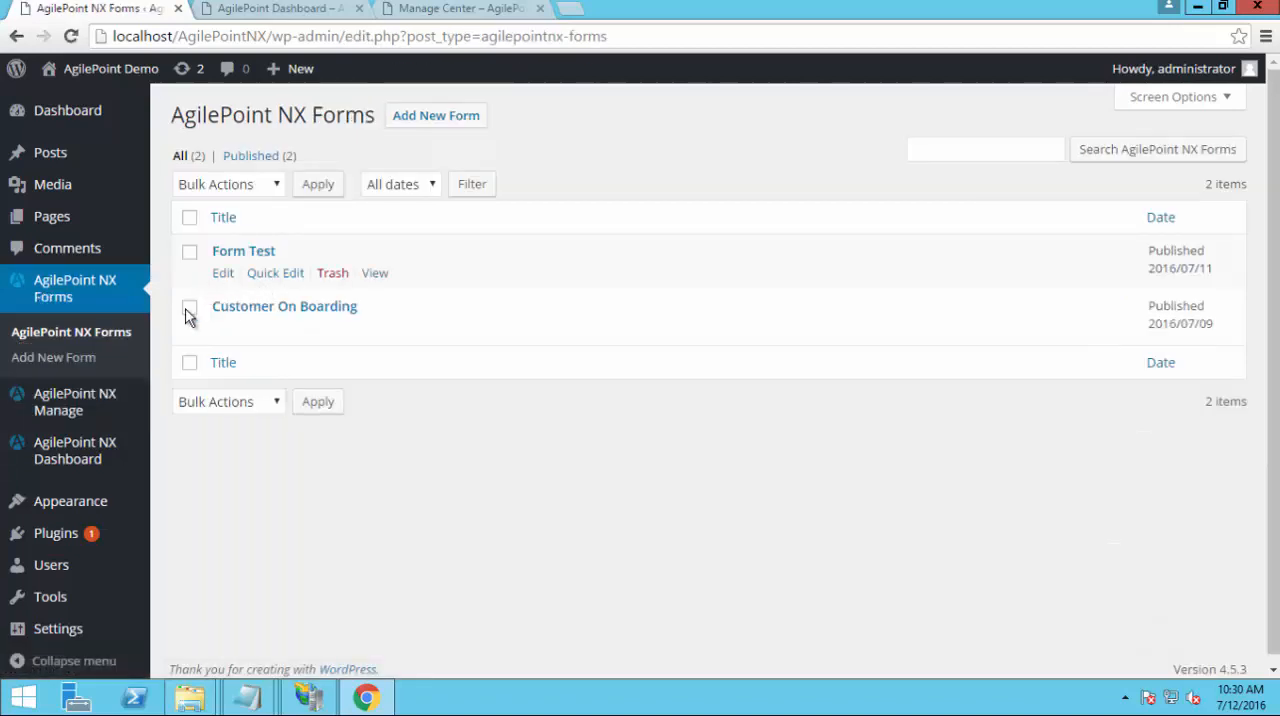
{"action": "left_click", "coordinate": [189, 251]}
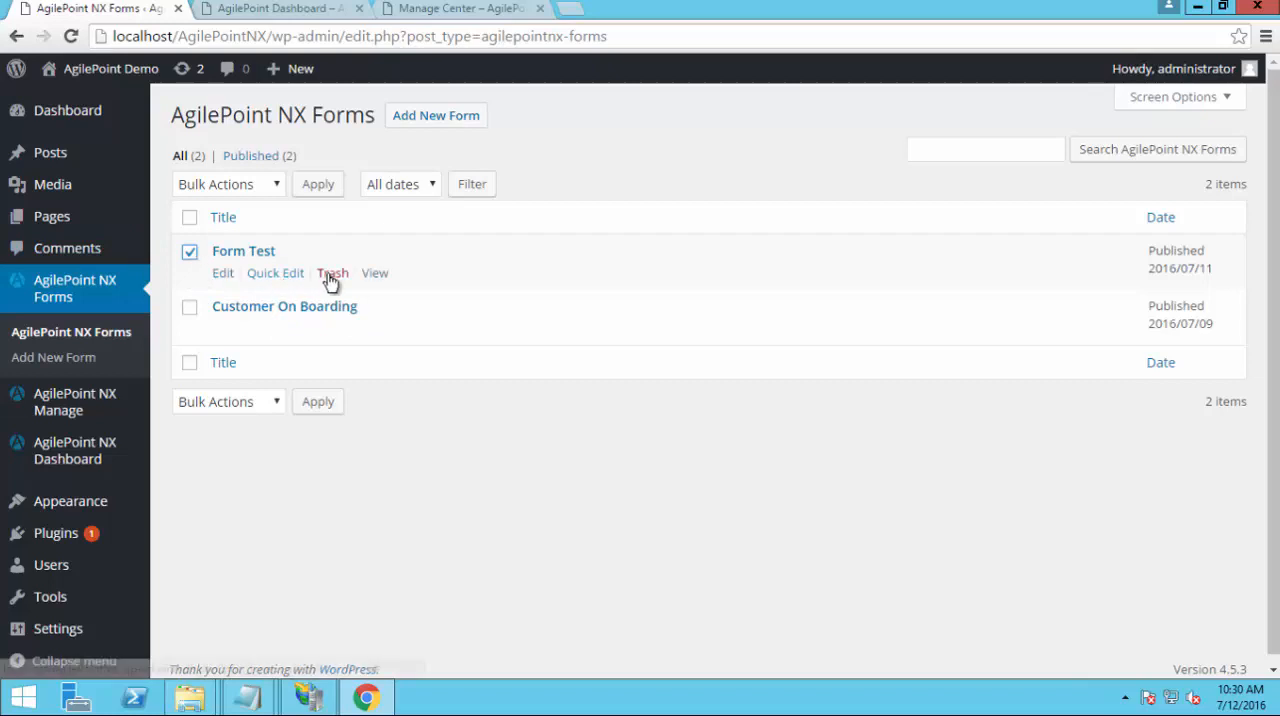
{"action": "left_click", "coordinate": [330, 280]}
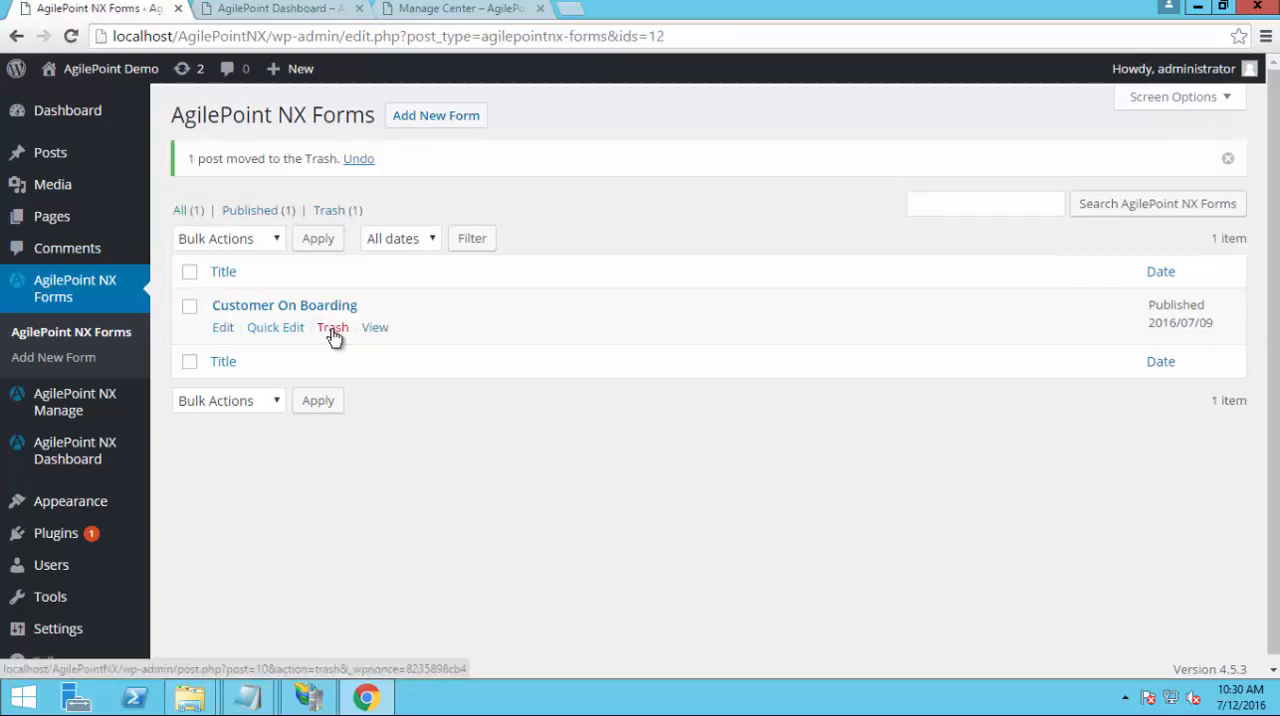
{"action": "left_click", "coordinate": [332, 330]}
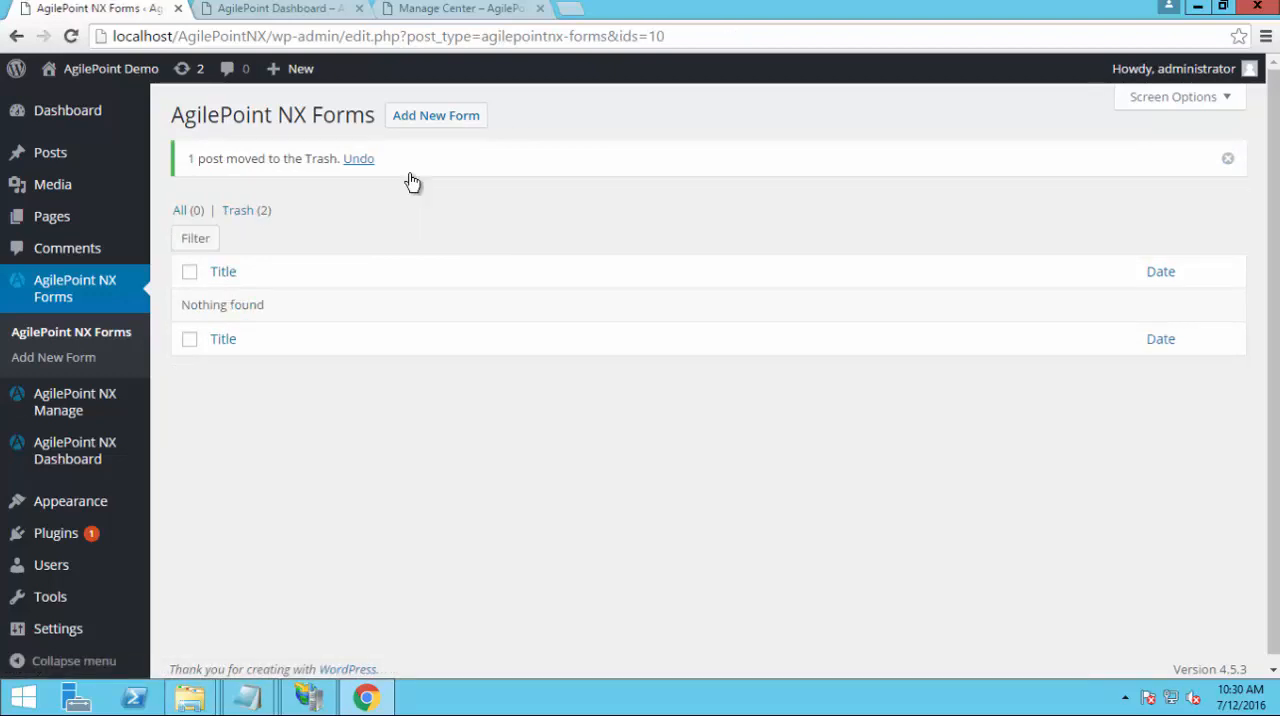
{"action": "left_click", "coordinate": [438, 118]}
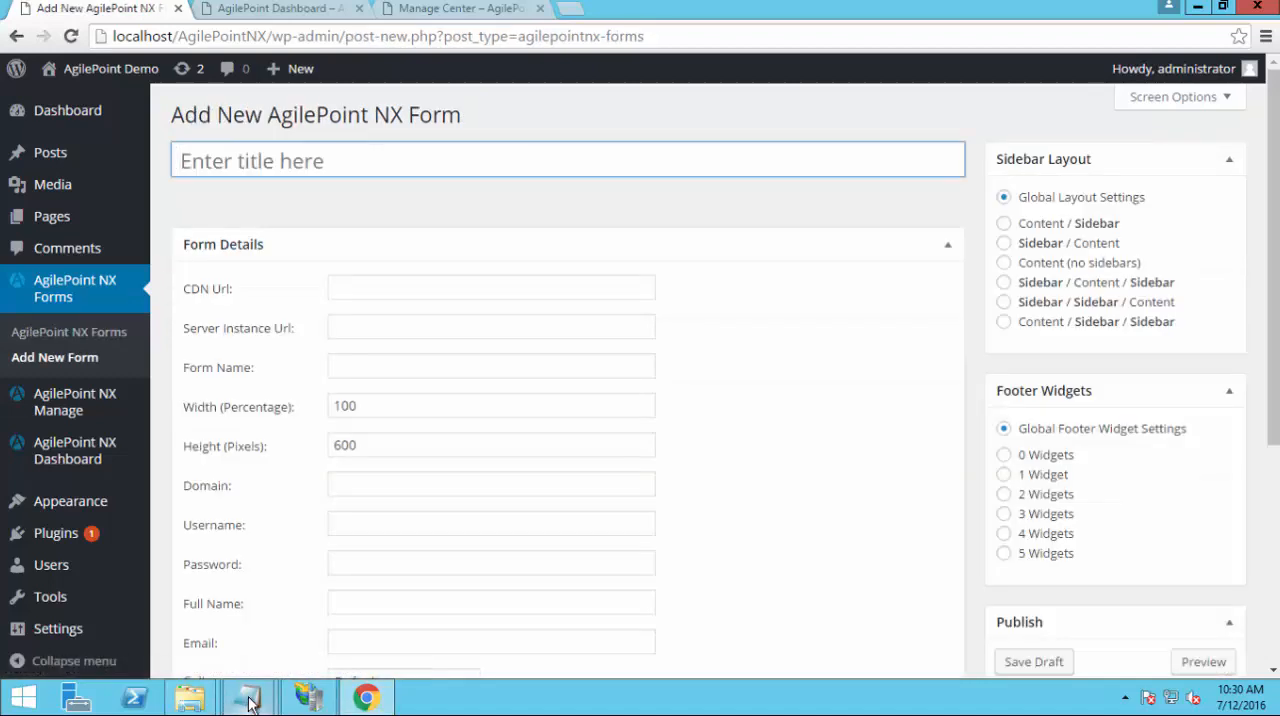
{"action": "mouse_move", "coordinate": [250, 703]}
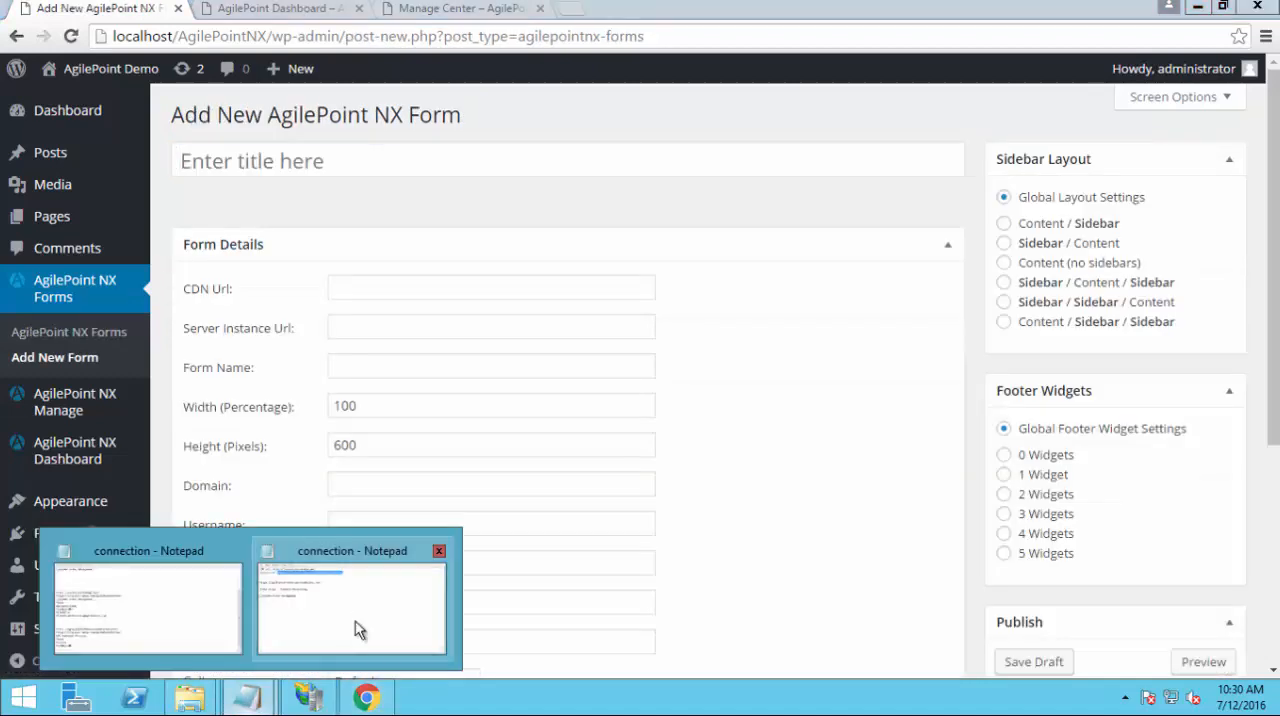
{"action": "left_click", "coordinate": [356, 625]}
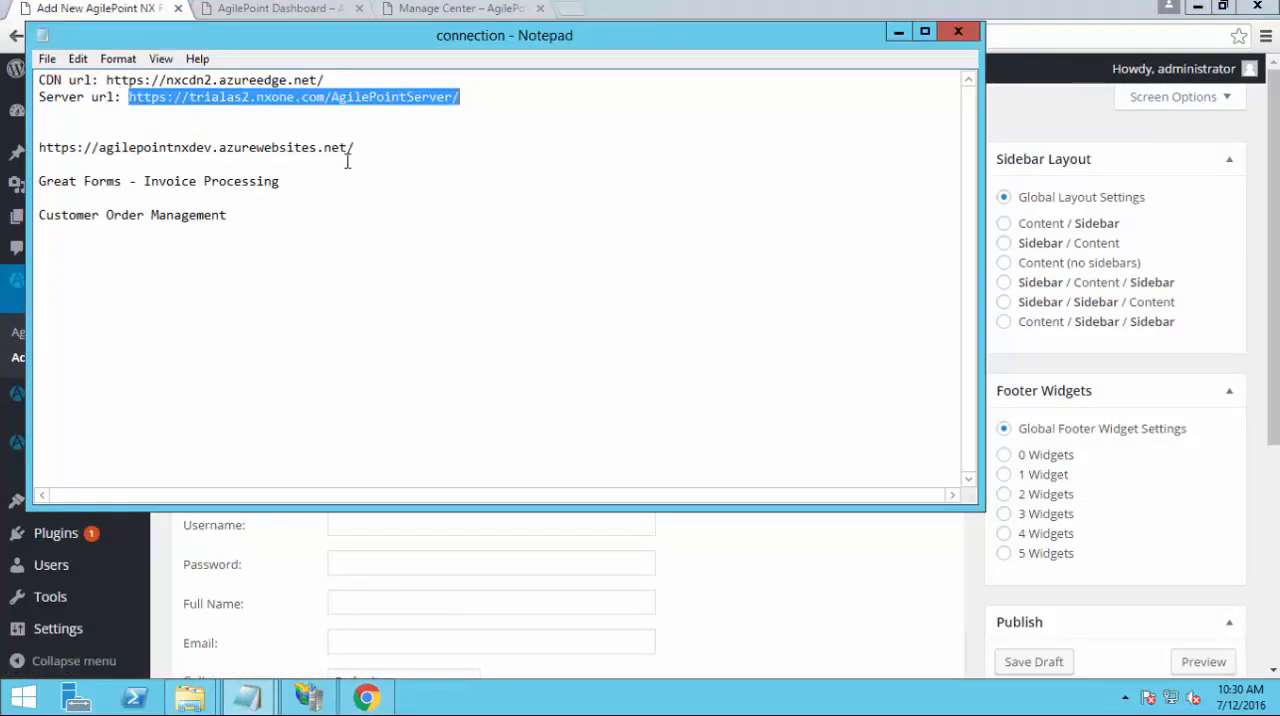
{"action": "key", "text": "alt+Tab"}
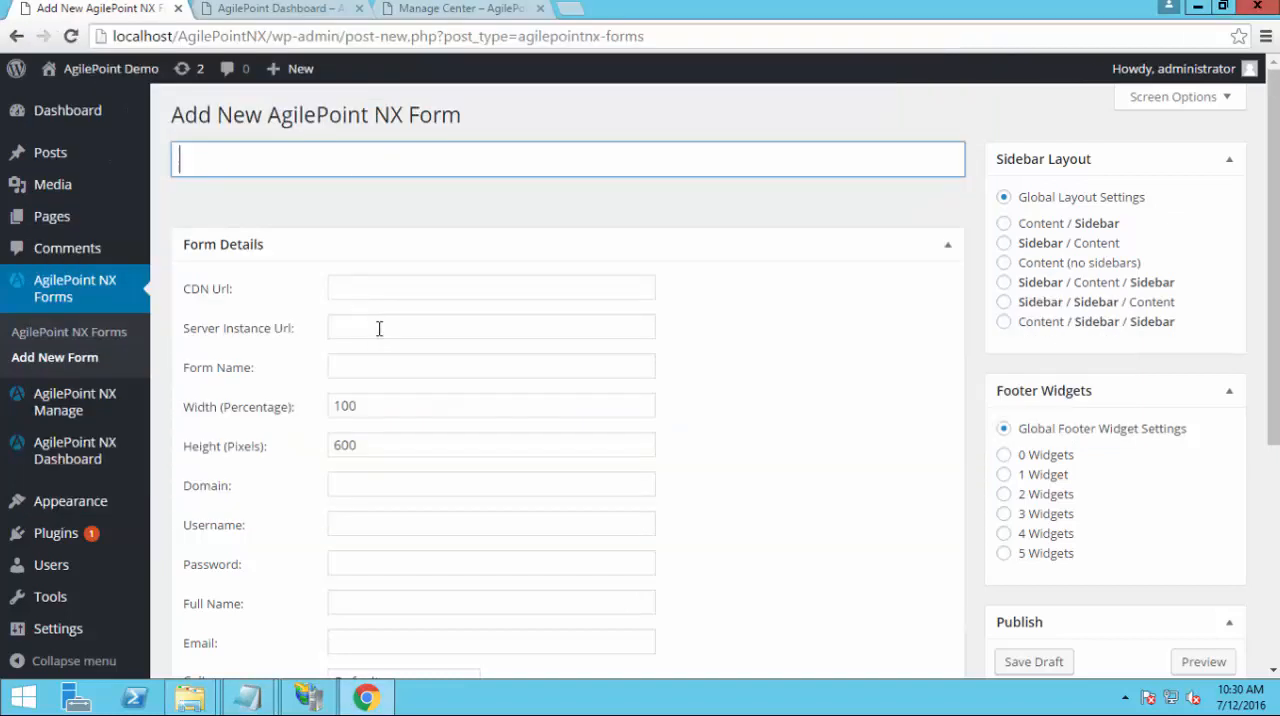
{"action": "left_click", "coordinate": [379, 328]}
{"action": "type", "text": "https://trialas2.nxone.com/AgilePointServer/"}
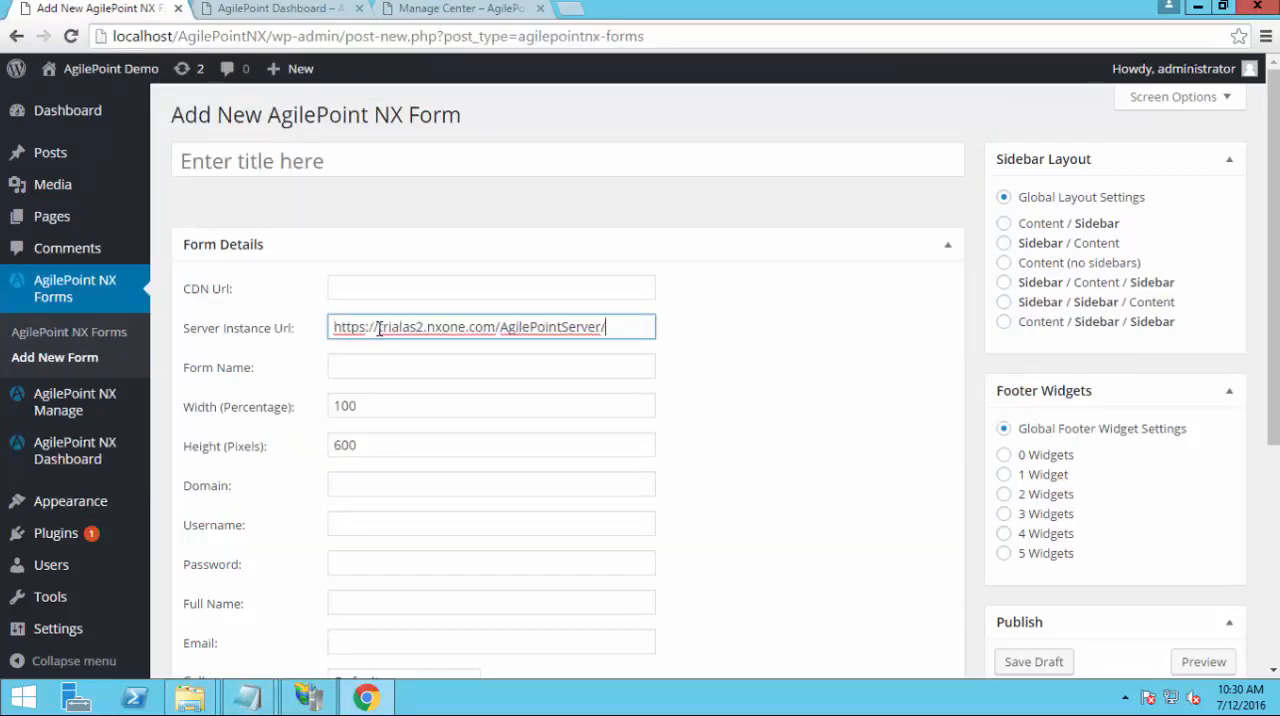
Title the new AgilePoint NX form Customer OnBoarding
{"action": "left_click", "coordinate": [197, 167]}
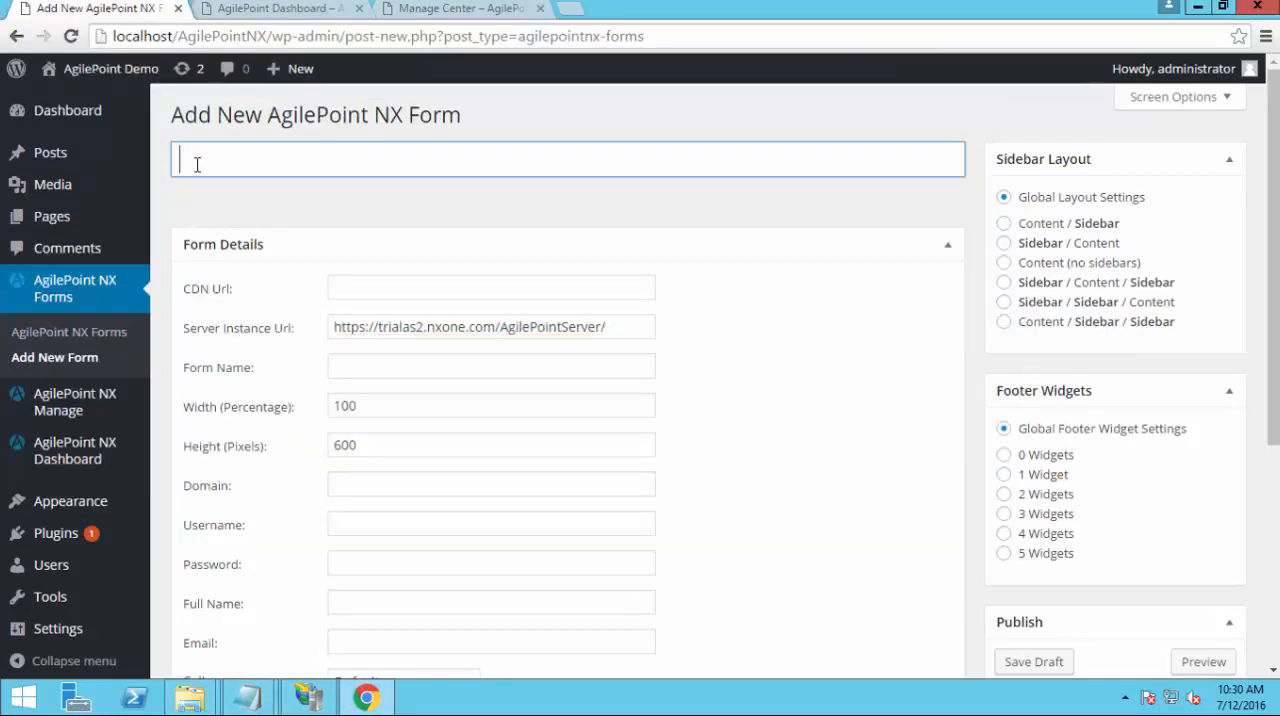
{"action": "type", "text": "Customer On Boarding"}
{"action": "left_click", "coordinate": [313, 157]}
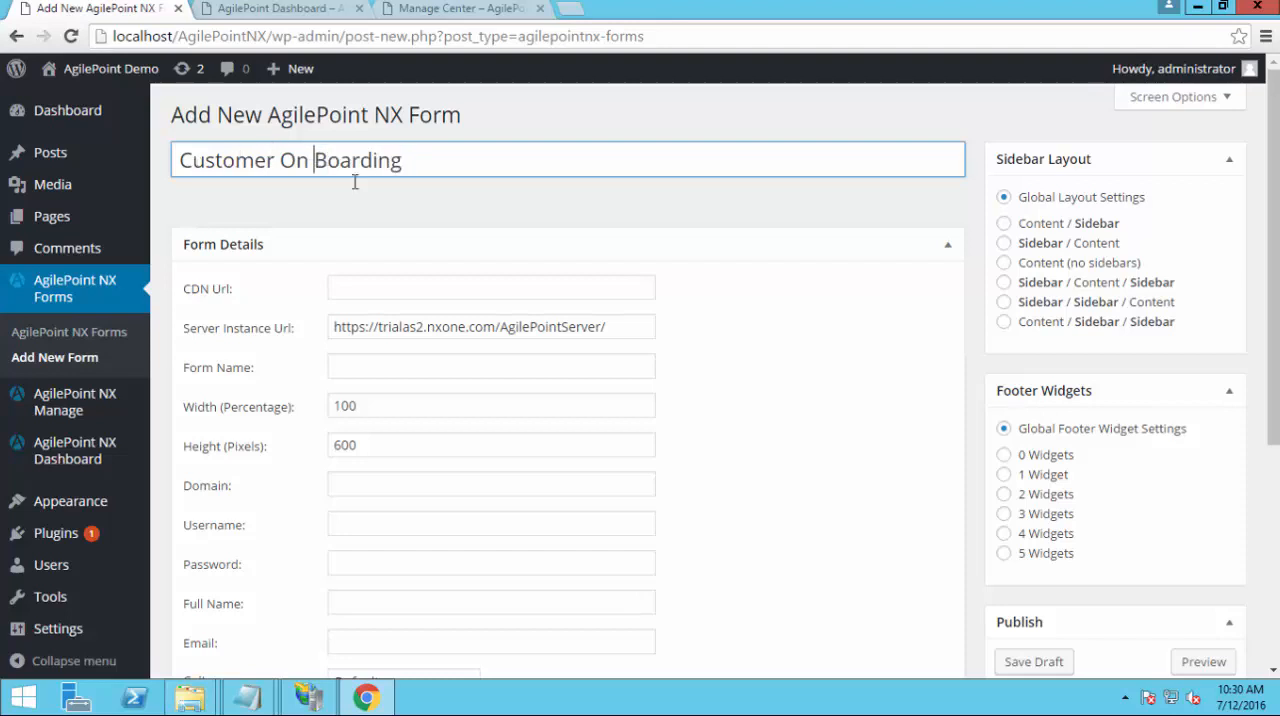
{"action": "key", "text": "BackSpace"}
{"action": "left_click", "coordinate": [434, 289]}
{"action": "key", "text": "alt+Tab"}
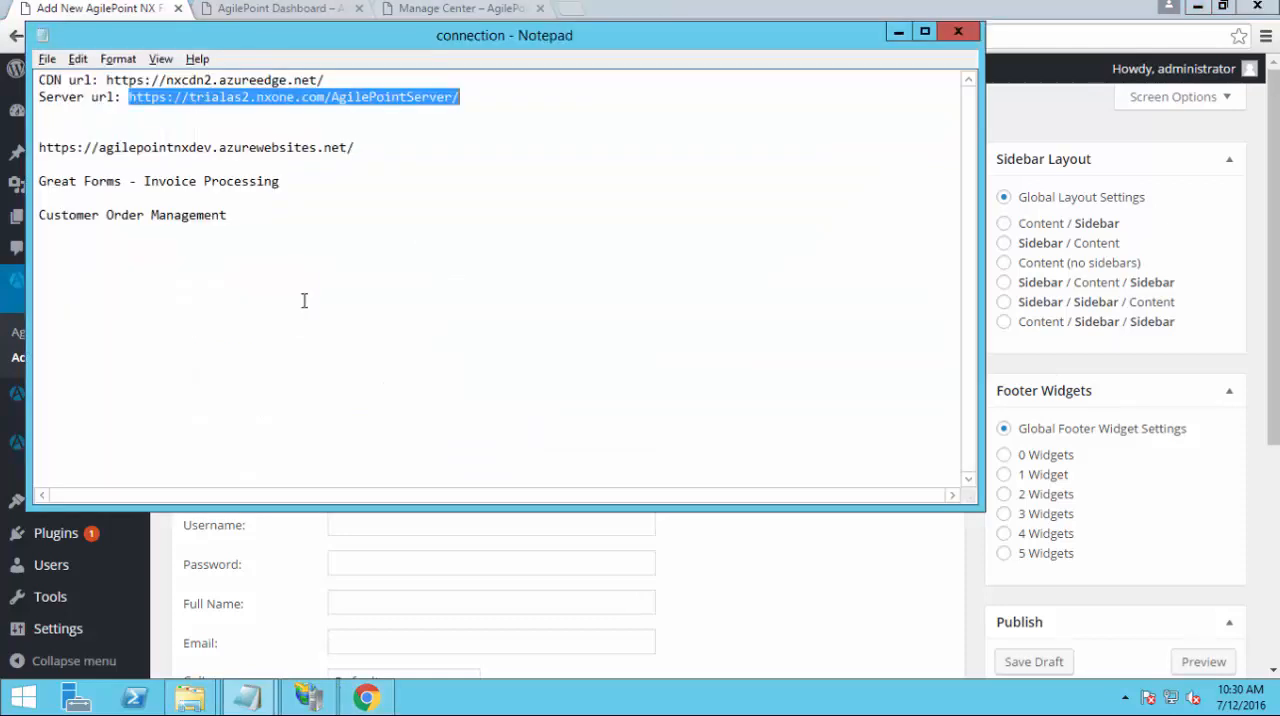
{"action": "left_click_drag", "start_coordinate": [106, 80], "coordinate": [338, 78]}
{"action": "key", "text": "ctrl+c"}
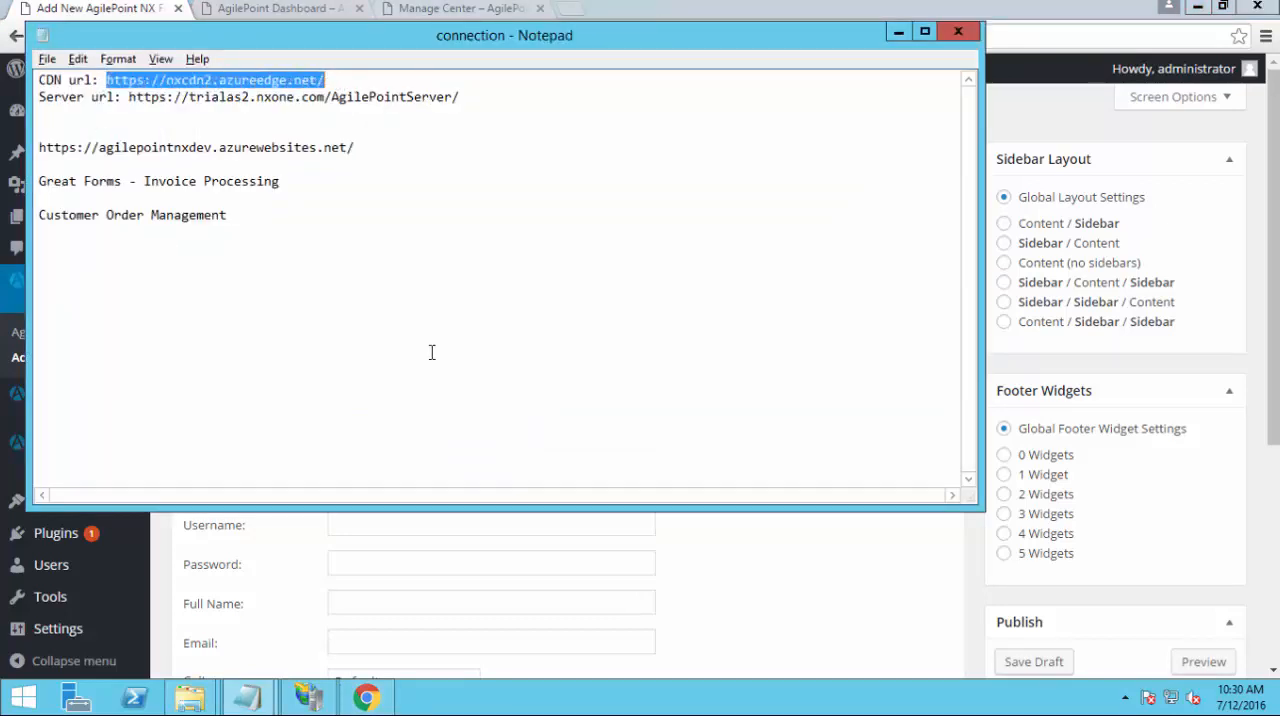
{"action": "key", "text": "alt"}
{"action": "key", "text": "alt+Tab"}
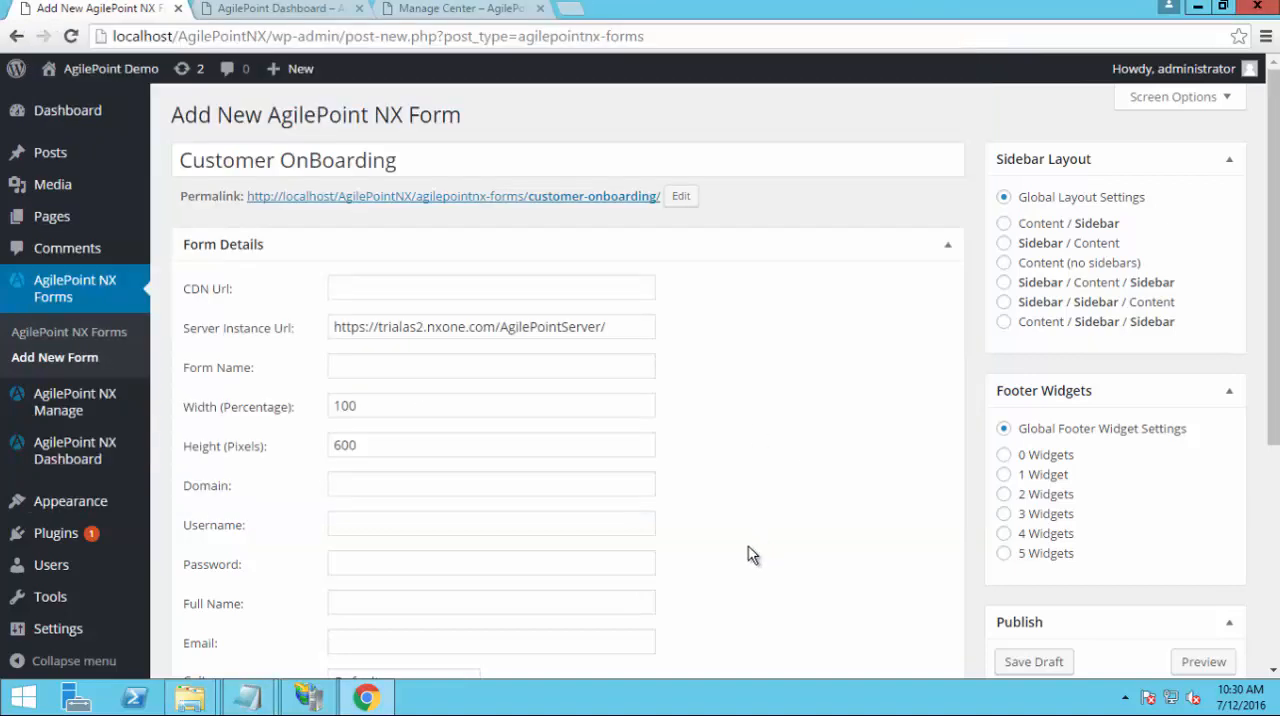
{"action": "left_click", "coordinate": [403, 289]}
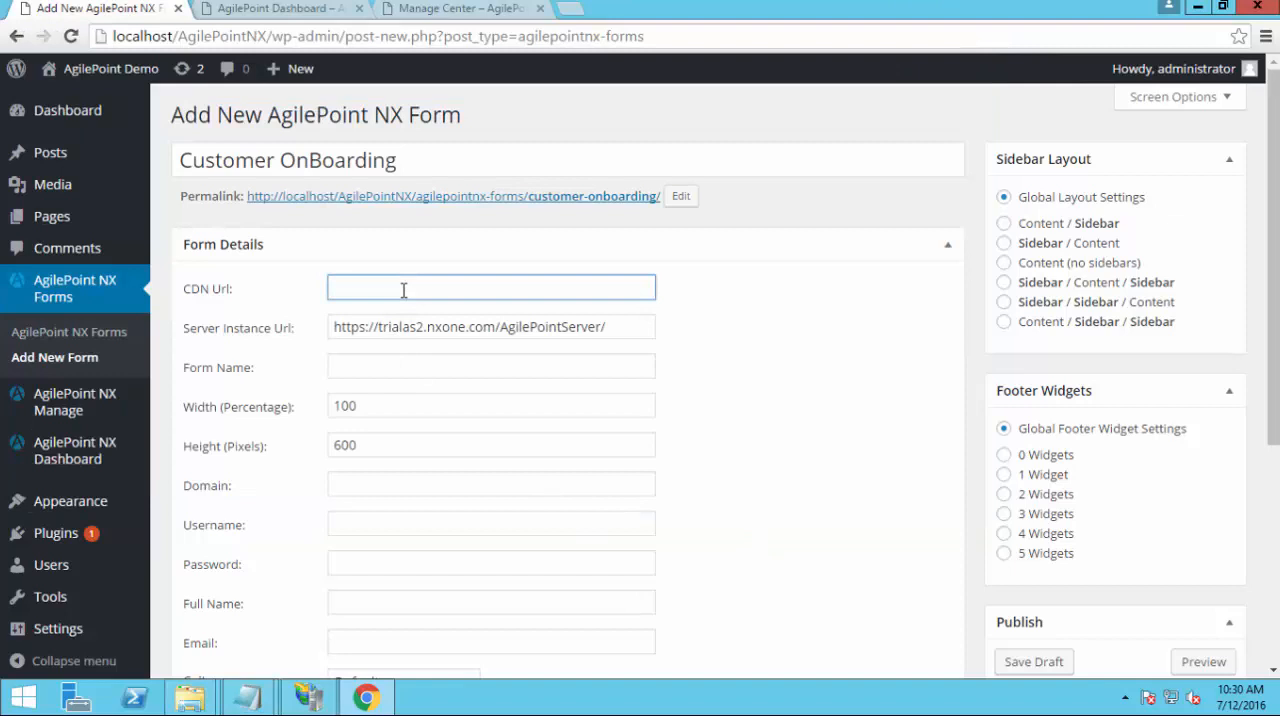
{"action": "key", "text": "ctrl+v"}
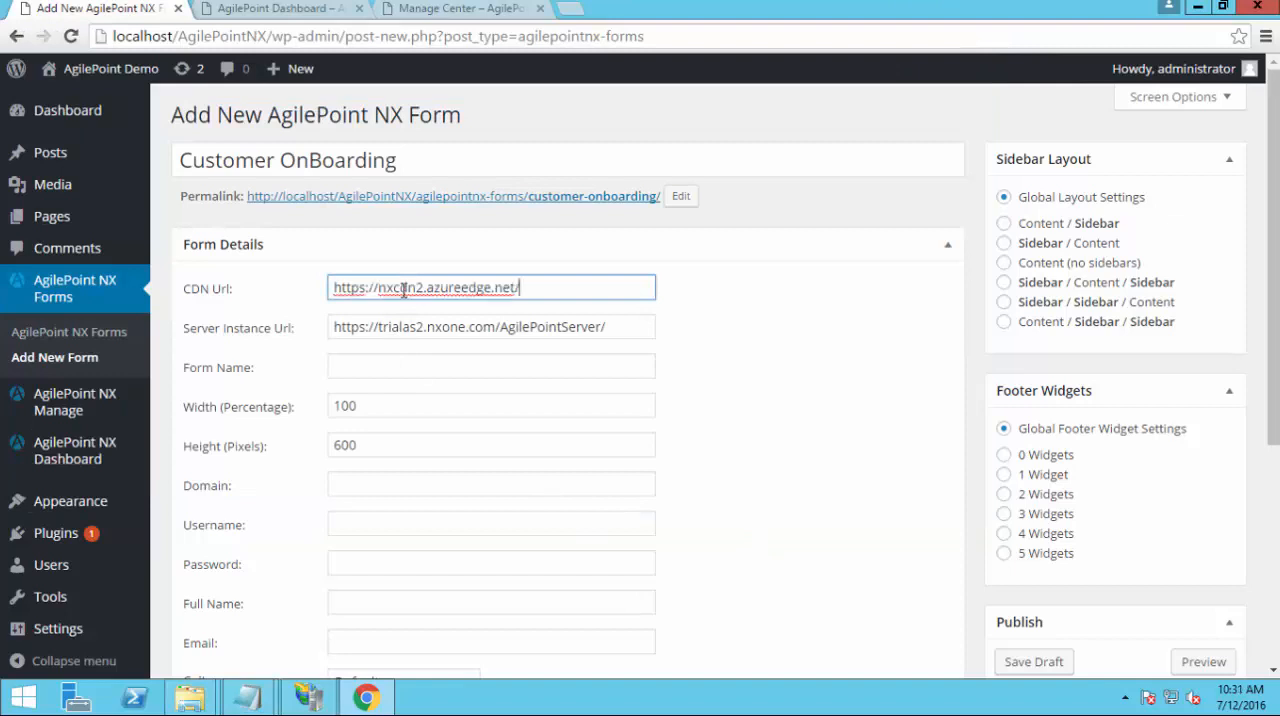
Fill the Form Name with Customer Order Management copied from the connection file in Notepad
{"action": "left_click", "coordinate": [409, 370]}
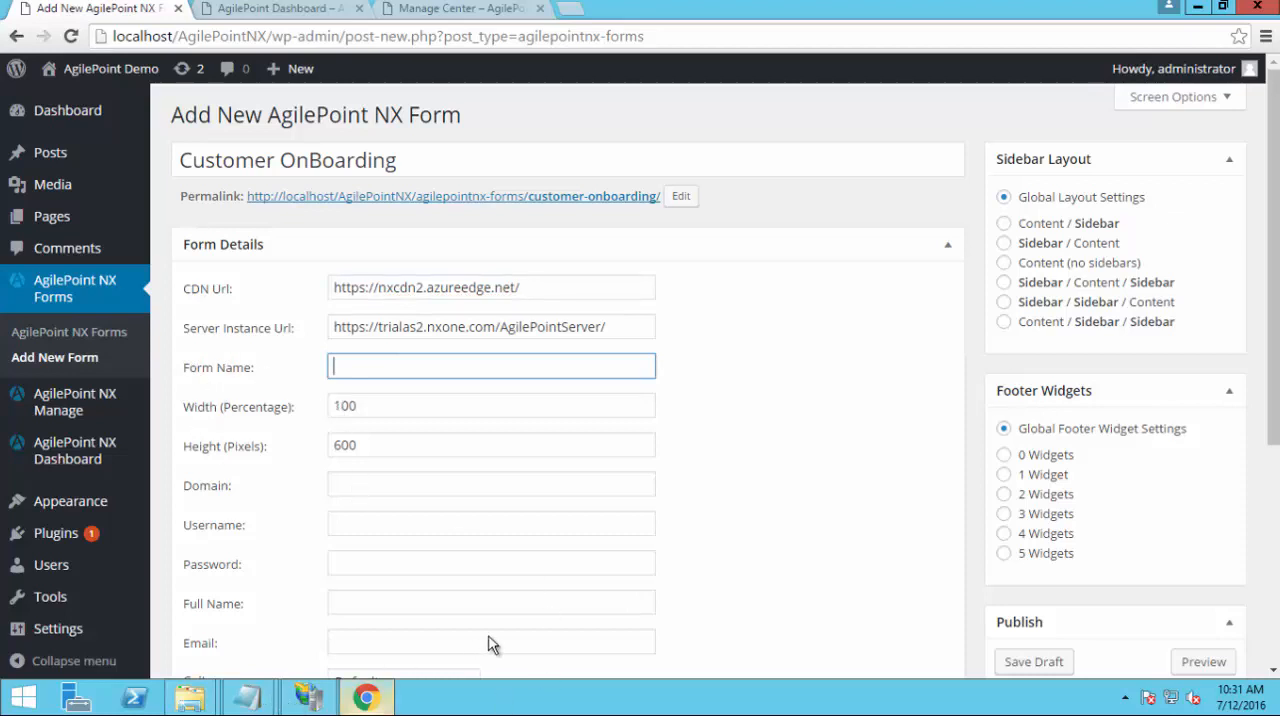
{"action": "left_click", "coordinate": [247, 697]}
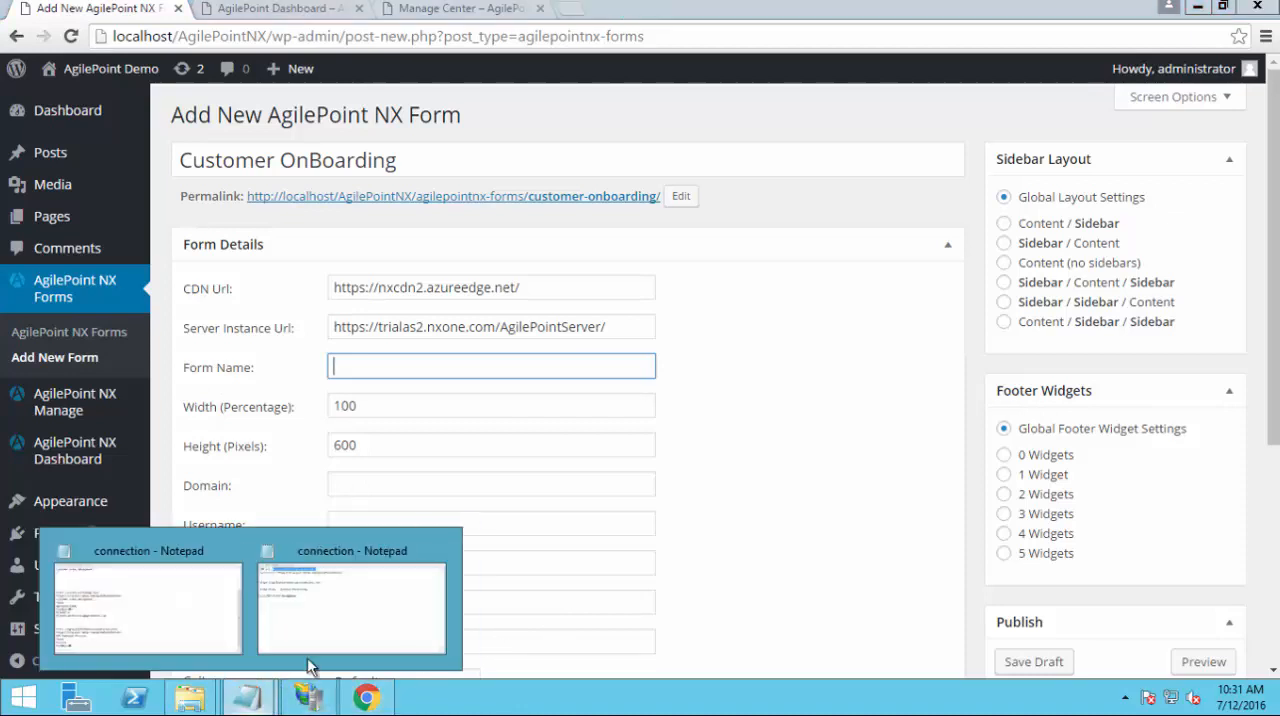
{"action": "left_click", "coordinate": [326, 640]}
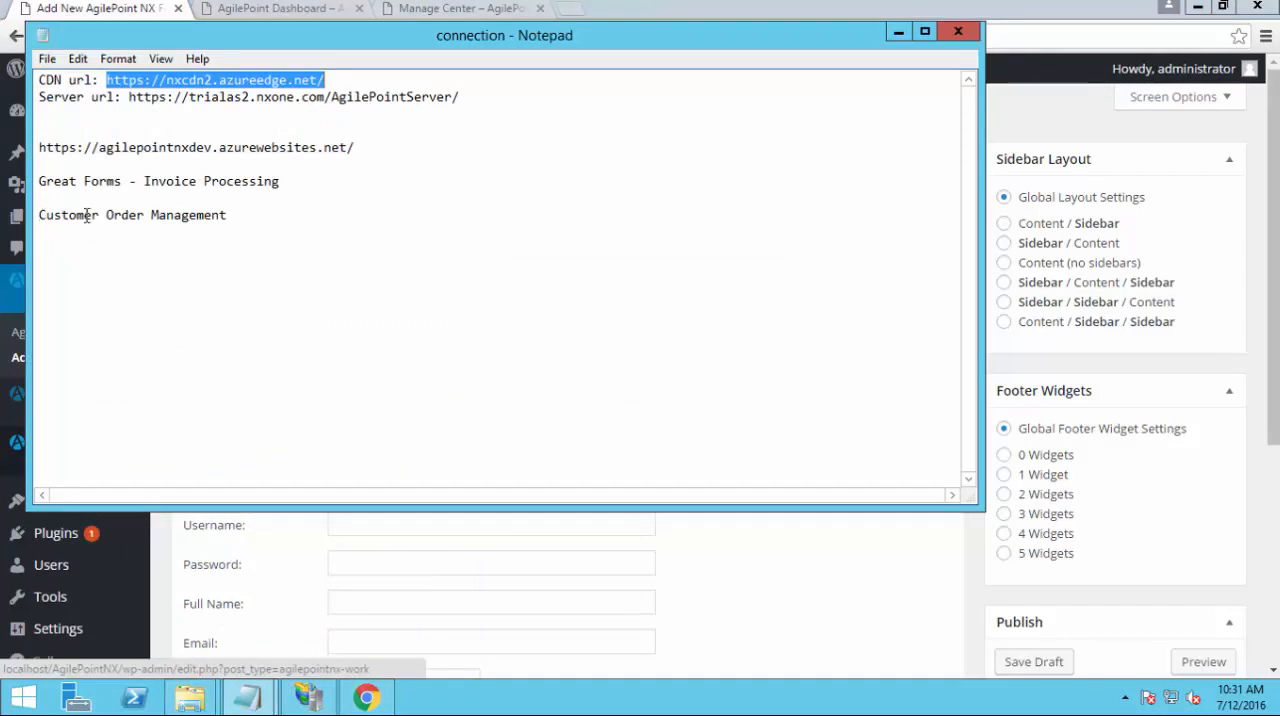
{"action": "left_click_drag", "start_coordinate": [39, 215], "coordinate": [230, 216]}
{"action": "key", "text": "ctrl+c"}
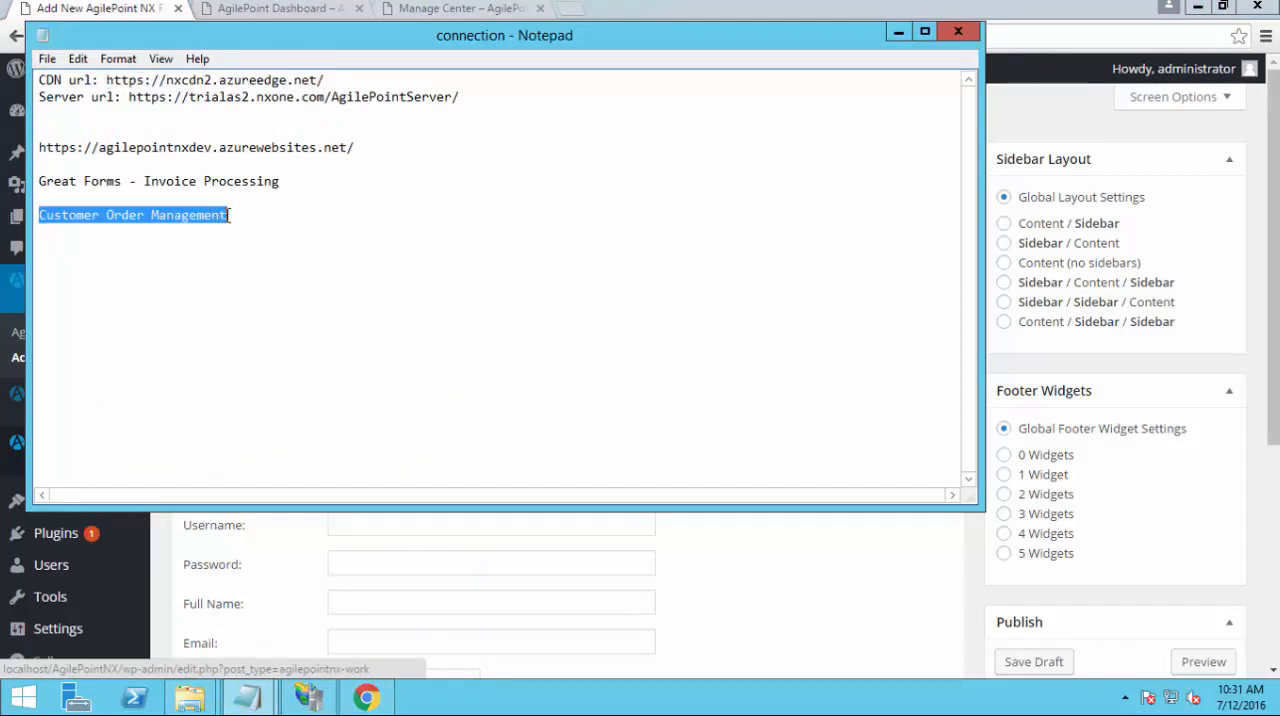
{"action": "key", "text": "alt+Tab"}
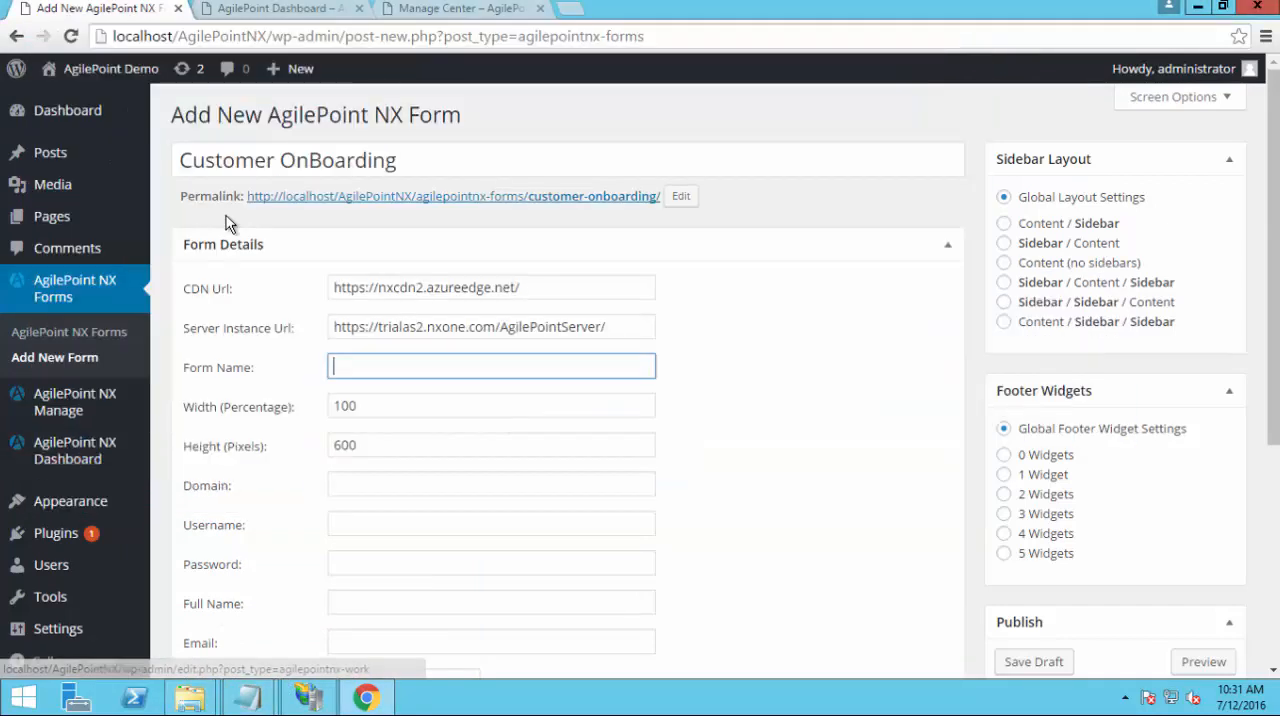
{"action": "key", "text": "ctrl+v"}
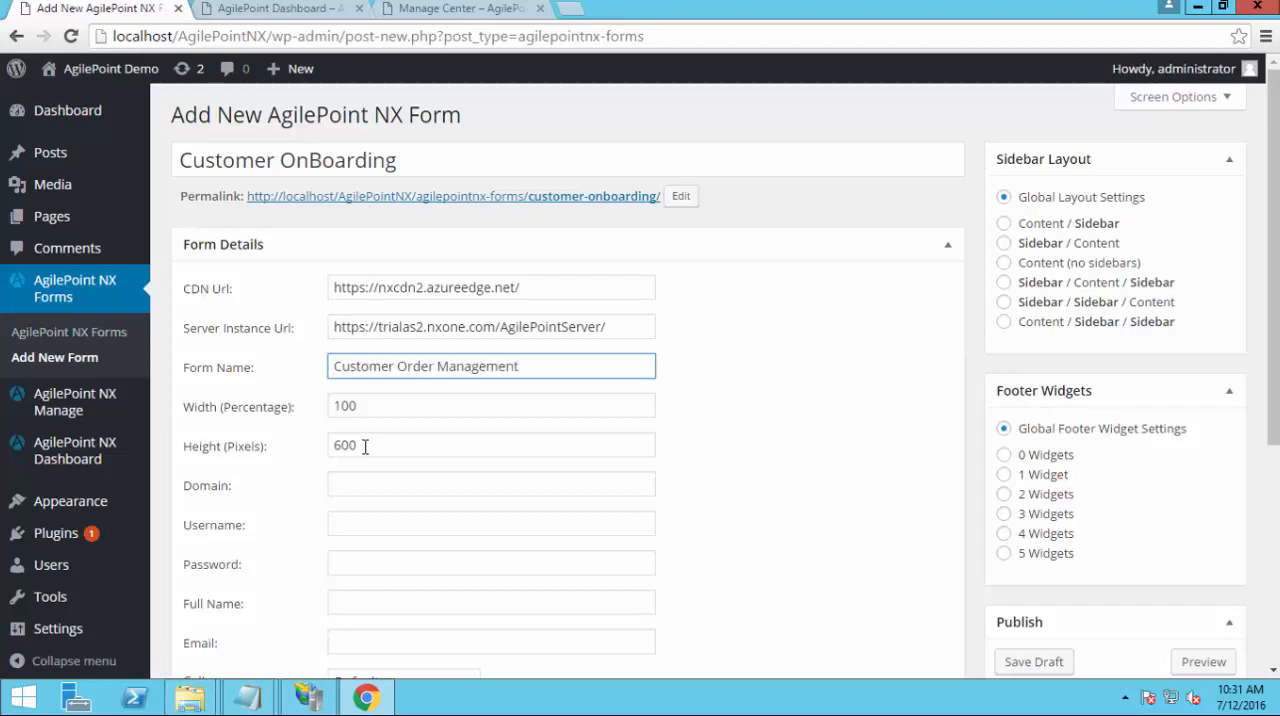
Set the Customer OnBoarding form's height to 1000 pixels
{"action": "left_click", "coordinate": [270, 450]}
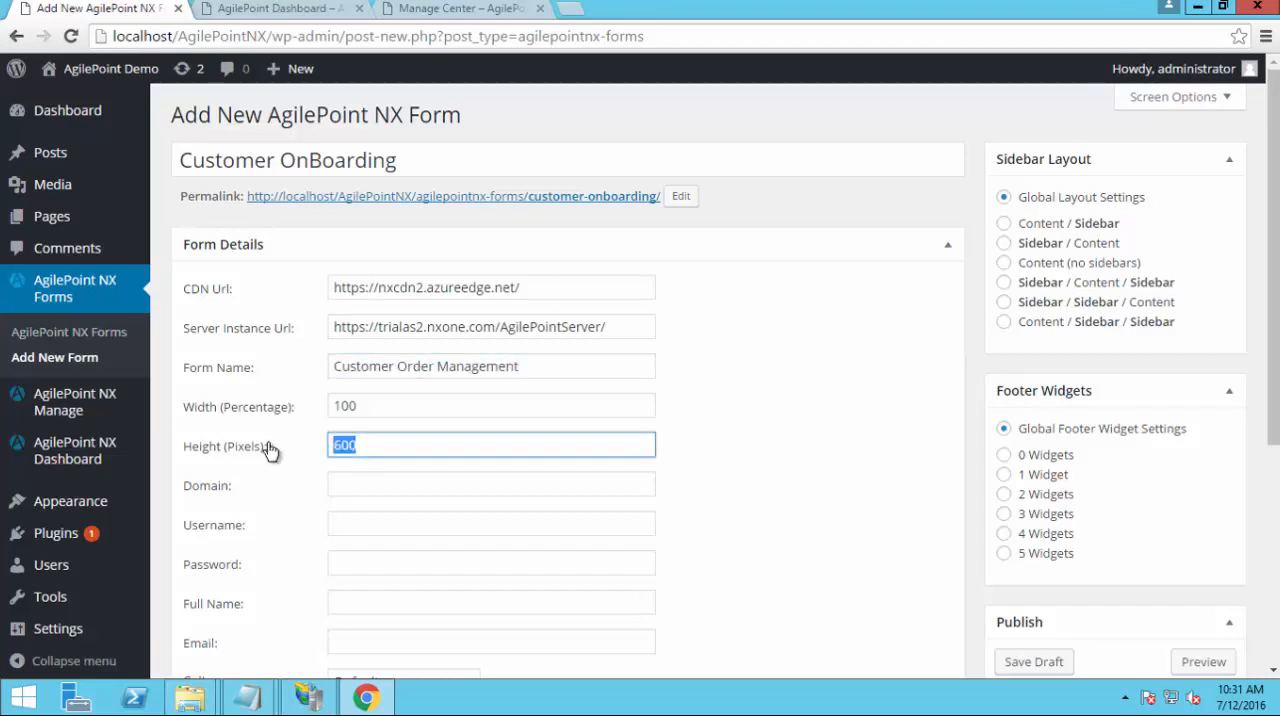
{"action": "type", "text": "1000"}
Enter nxone as the Customer OnBoarding form's domain and fill in the account username and password
{"action": "left_click", "coordinate": [427, 490]}
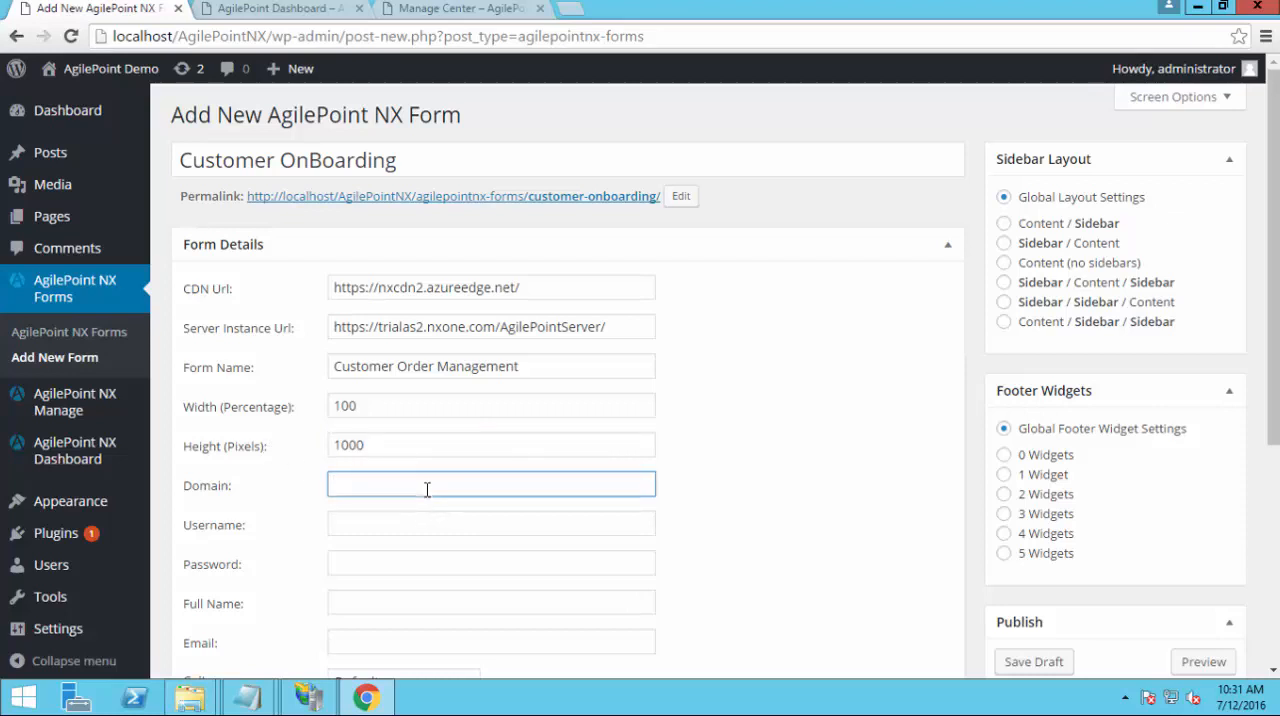
{"action": "type", "text": "nxone"}
{"action": "key", "text": "Tab"}
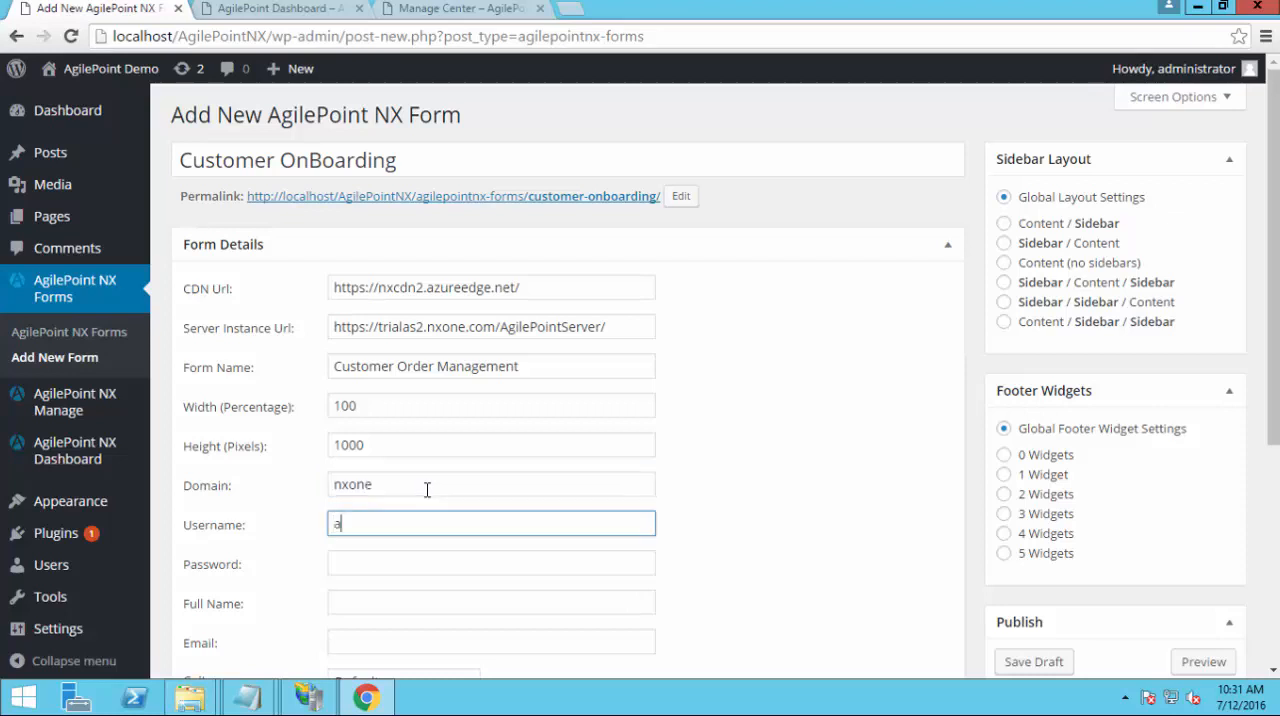
{"action": "type", "text": "agilepointdemo"}
{"action": "key", "text": "Tab"}
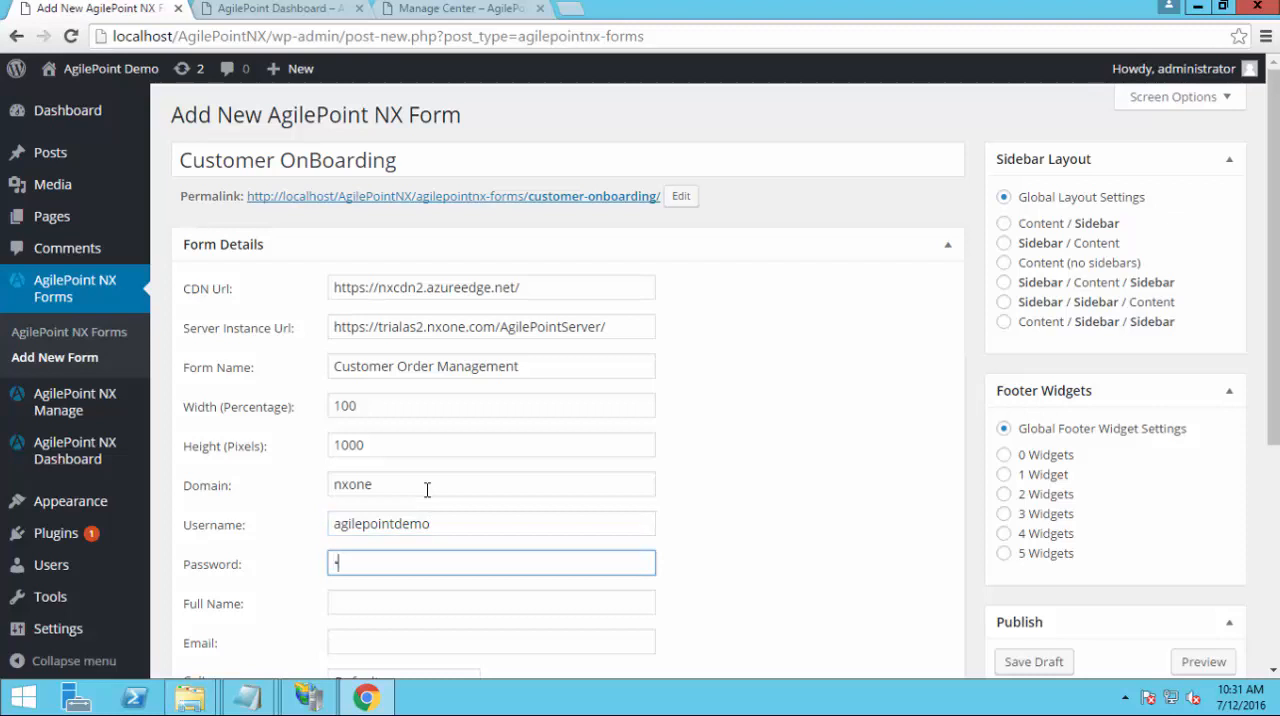
{"action": "type", "text": "•••••••••••"}
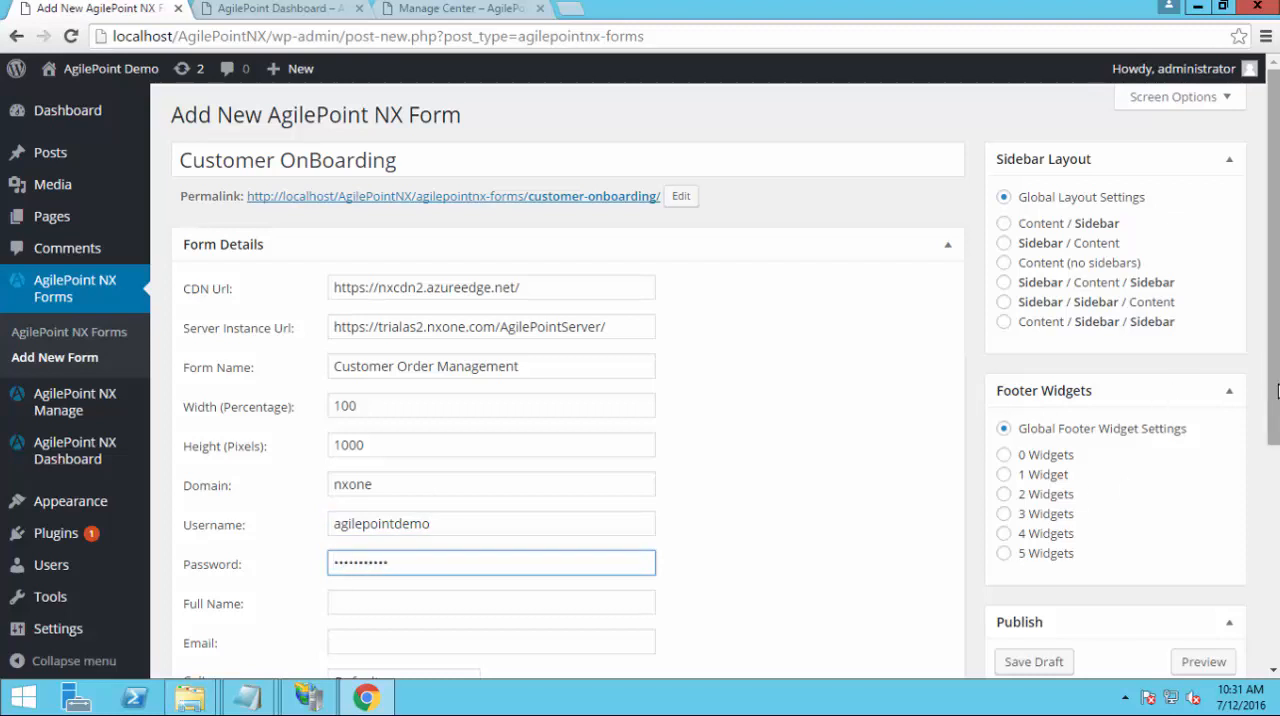
Publish the Customer OnBoarding form and open its permalink page in a new browser tab
{"action": "scroll", "coordinate": [1277, 390], "scroll_direction": "down", "scroll_amount": 3}
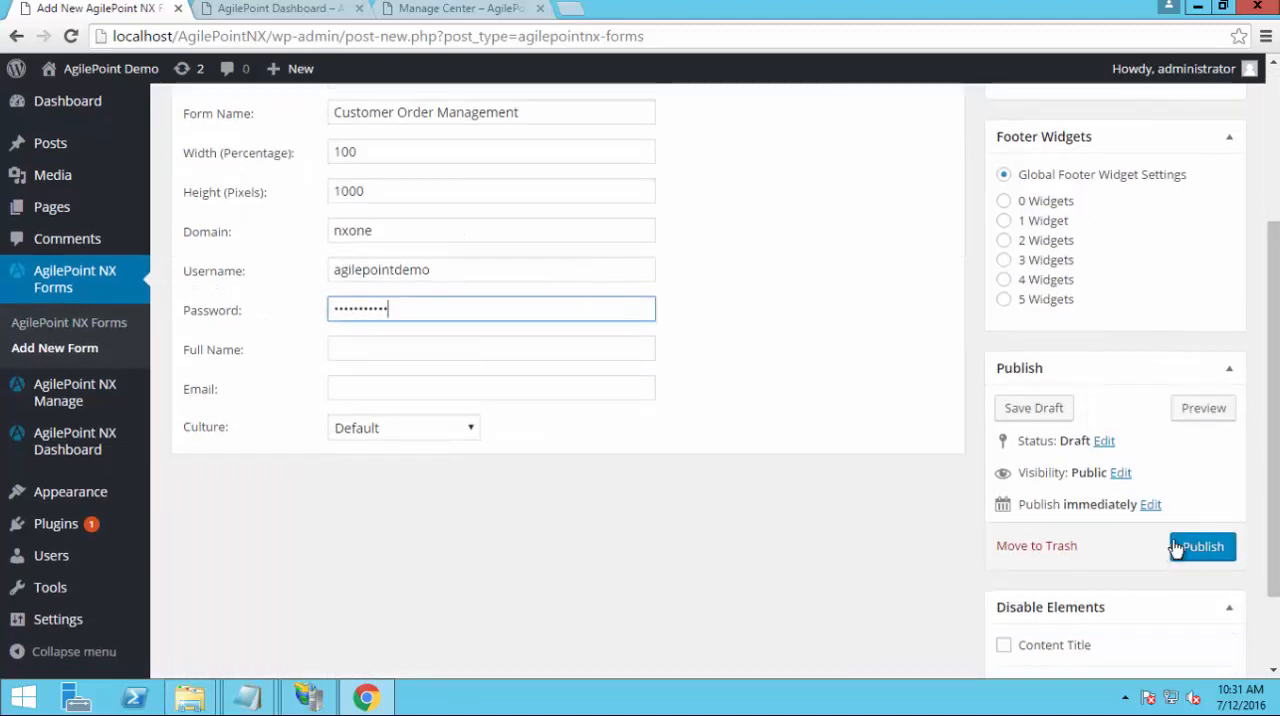
{"action": "left_click", "coordinate": [1207, 558]}
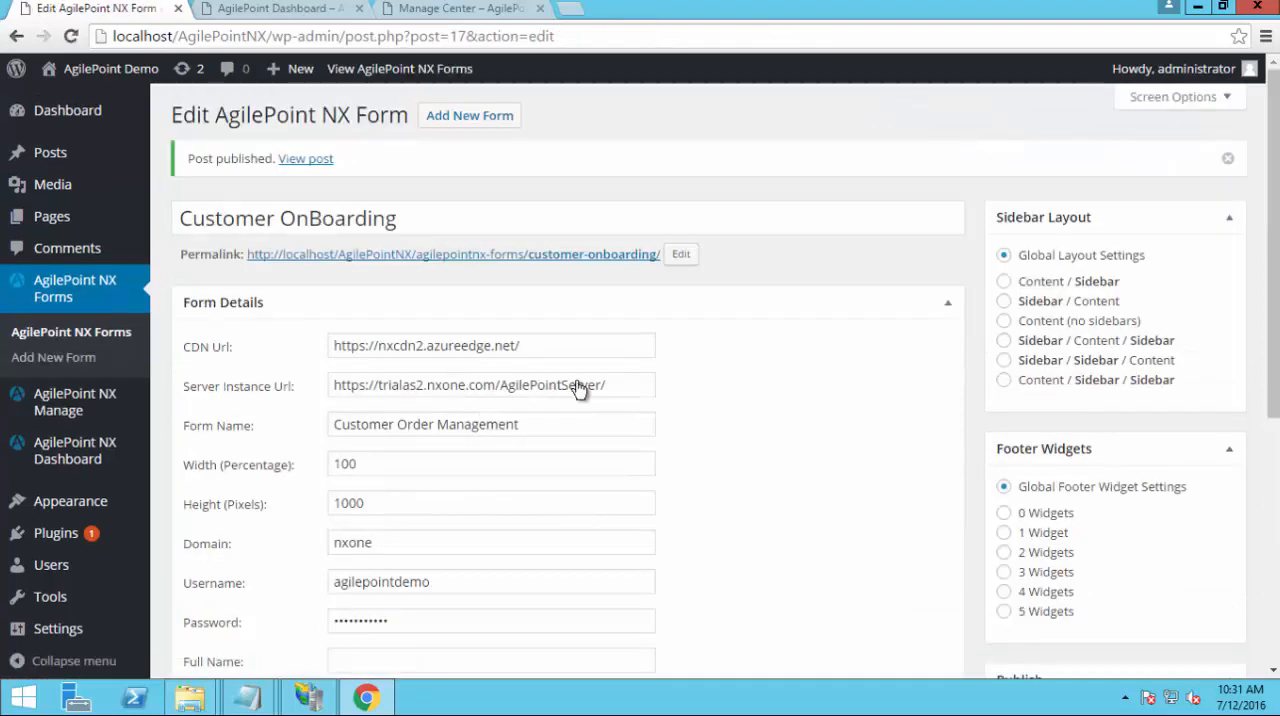
{"action": "right_click", "coordinate": [557, 258]}
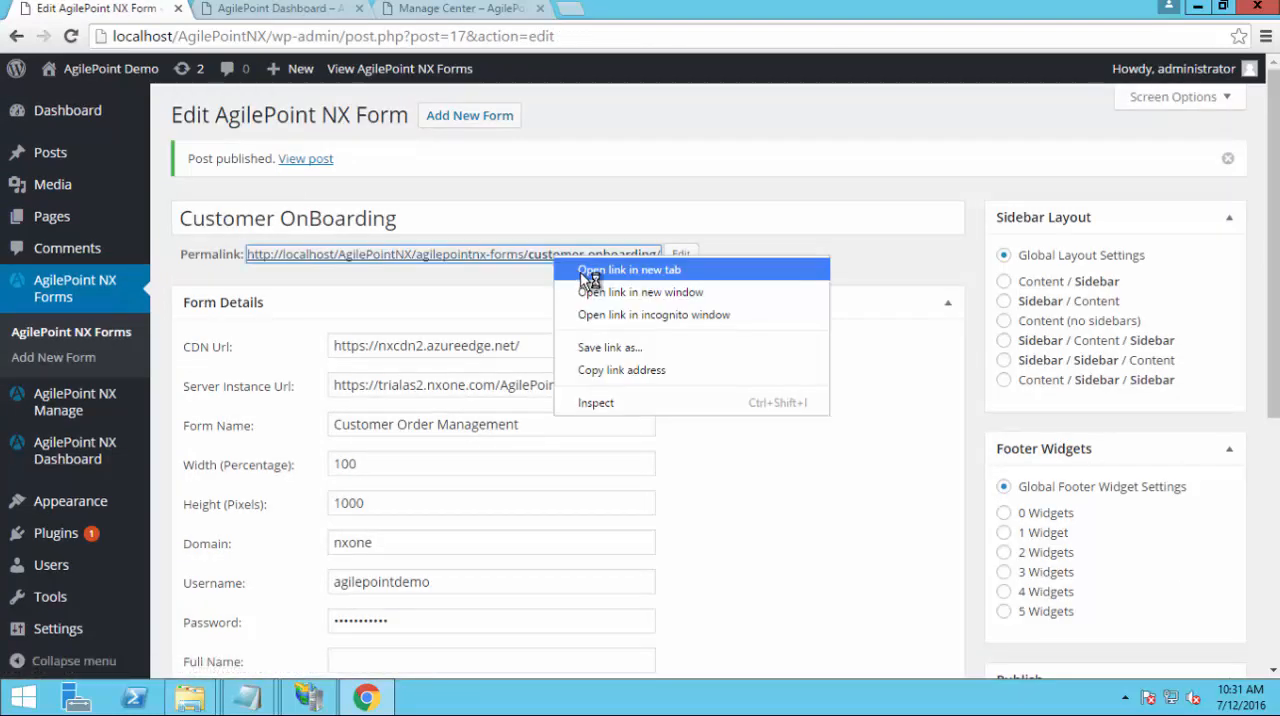
{"action": "left_click", "coordinate": [592, 279]}
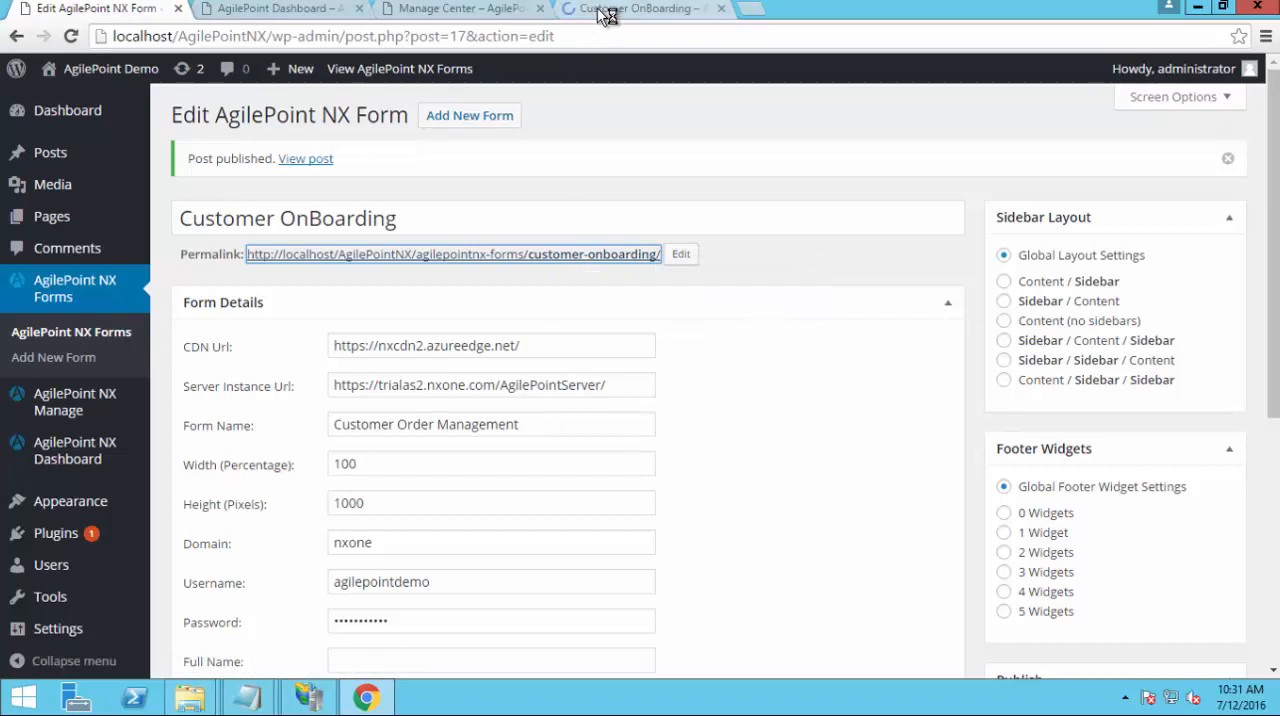
{"action": "left_click", "coordinate": [607, 12]}
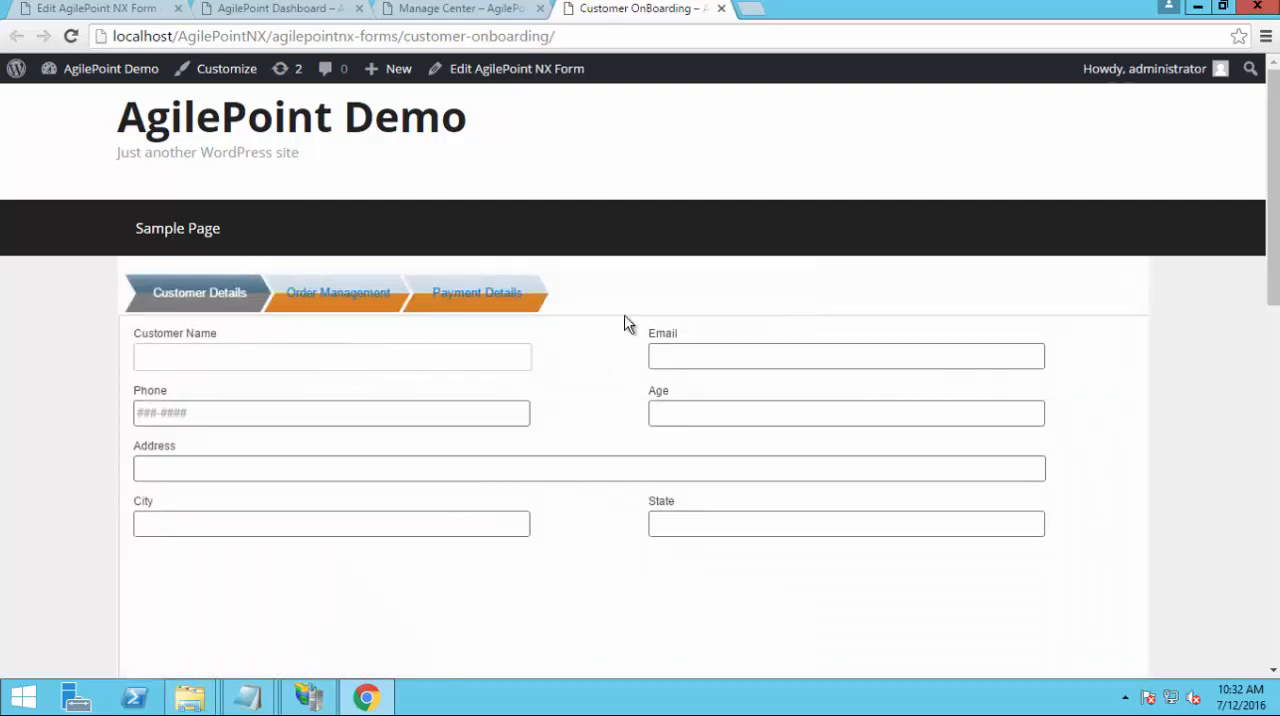
Test the published form by picking the suggested customer matching "jo" as Customer Name and viewing the Order Management section
{"action": "scroll", "coordinate": [624, 323], "scroll_direction": "down", "scroll_amount": 3}
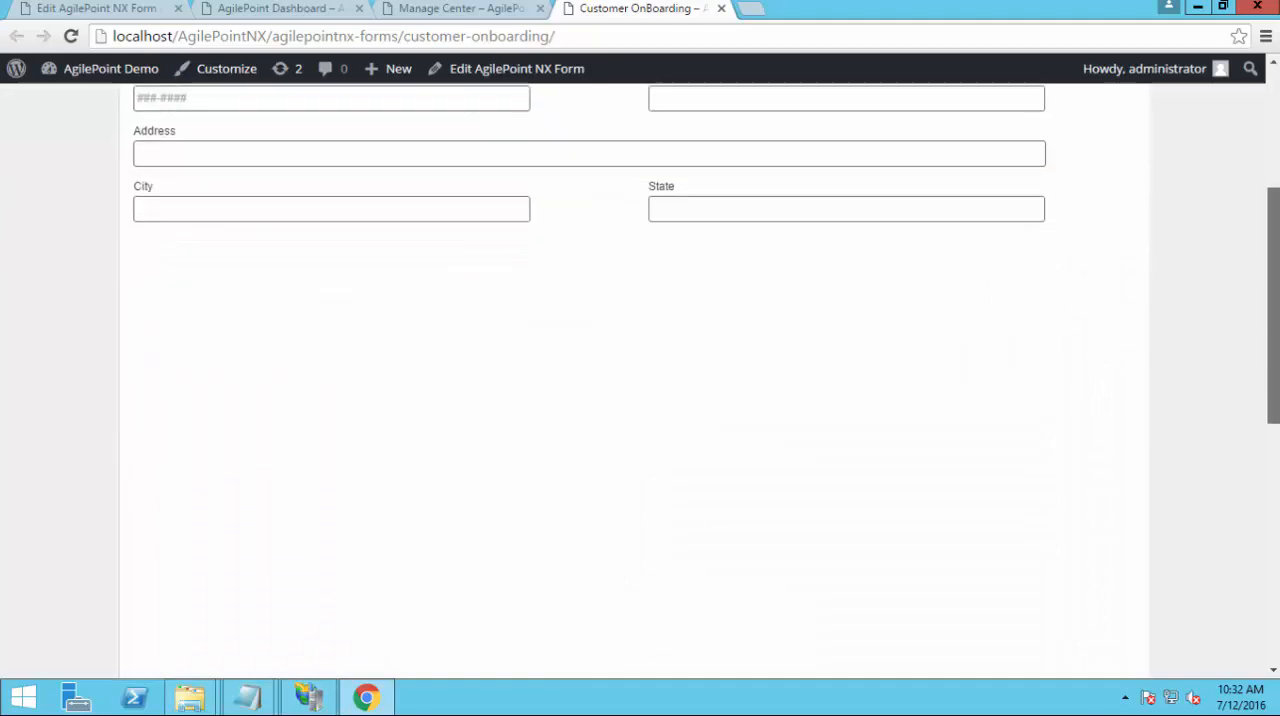
{"action": "left_click_drag", "start_coordinate": [1277, 372], "coordinate": [1277, 325]}
{"action": "left_click_drag", "start_coordinate": [1276, 301], "coordinate": [1274, 276]}
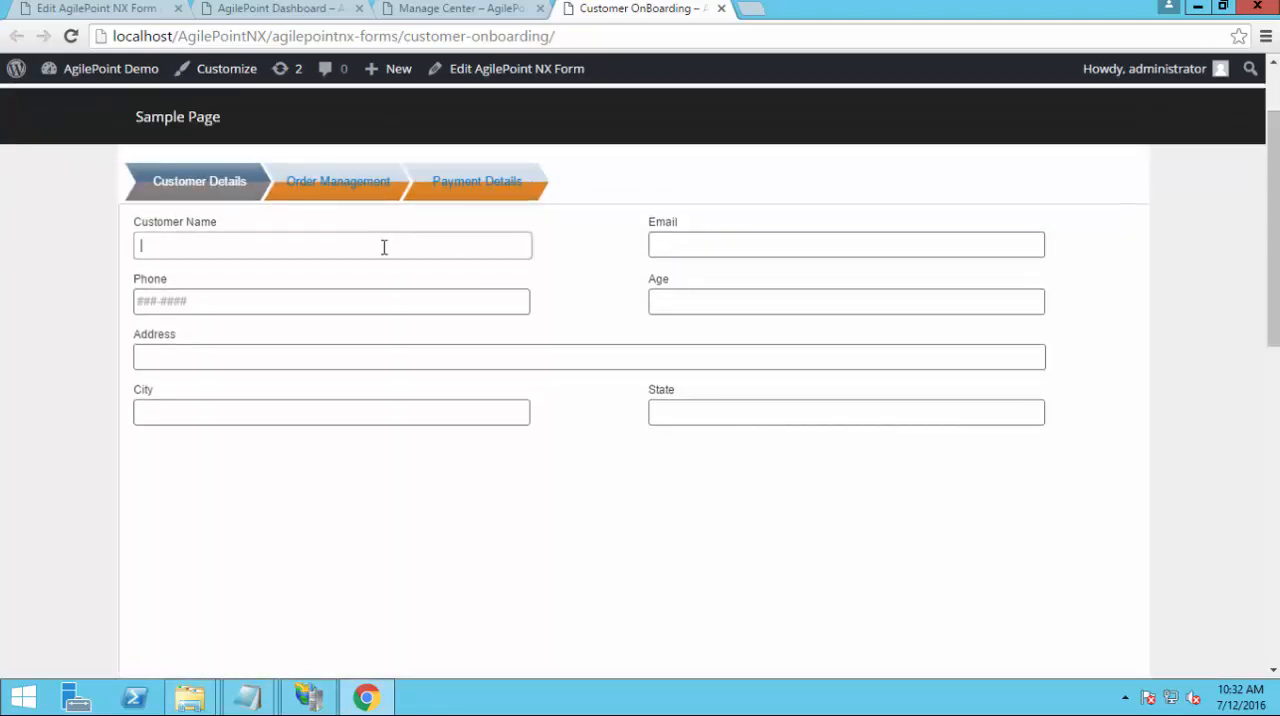
{"action": "type", "text": "jo"}
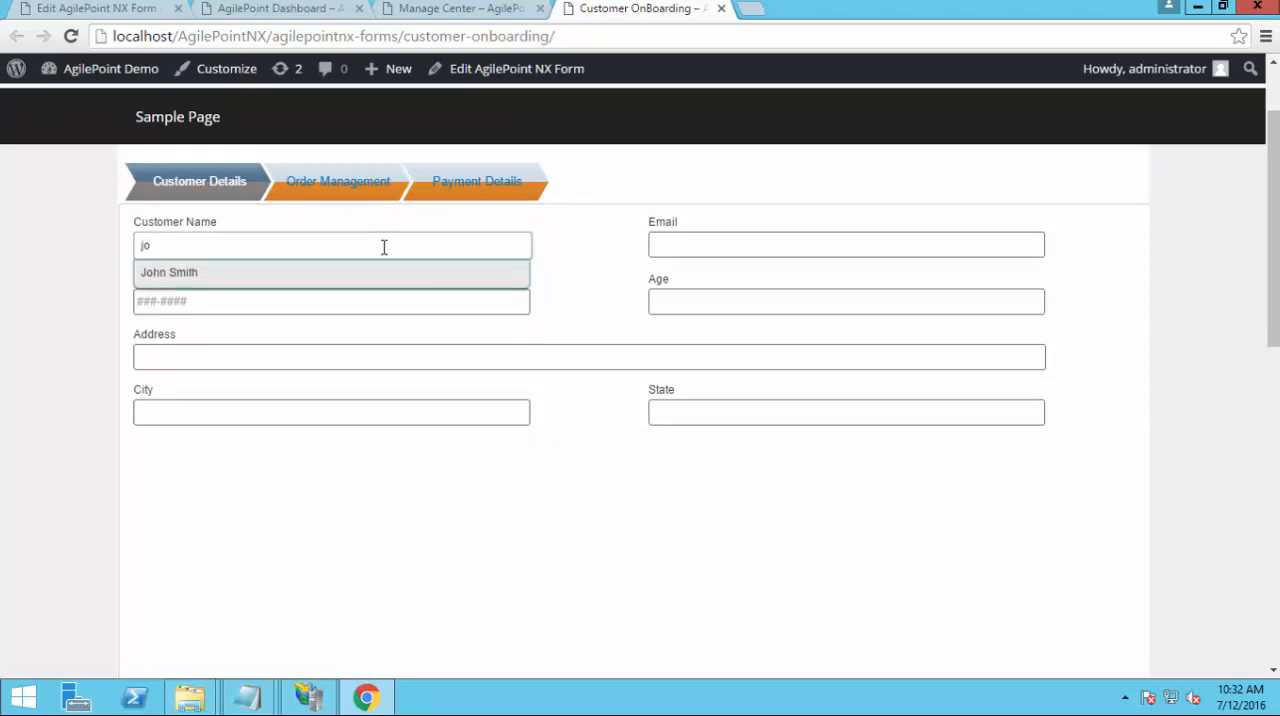
{"action": "left_click", "coordinate": [386, 268]}
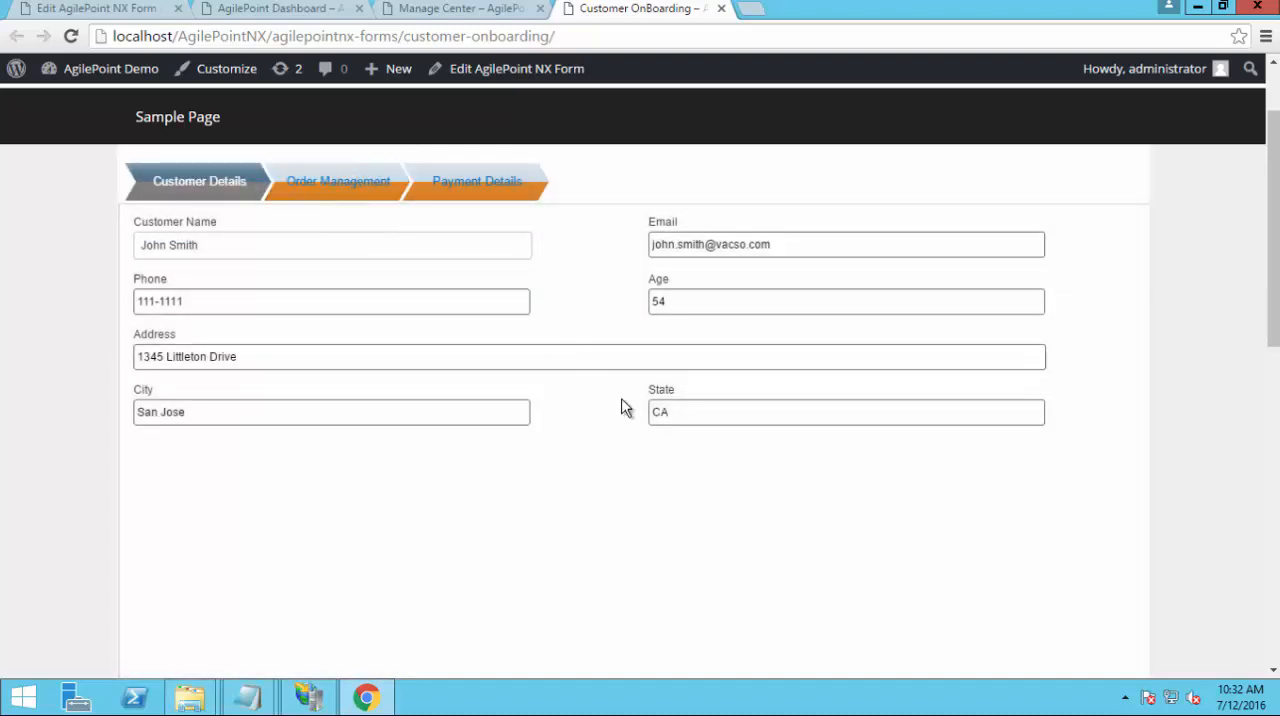
{"action": "left_click", "coordinate": [324, 188]}
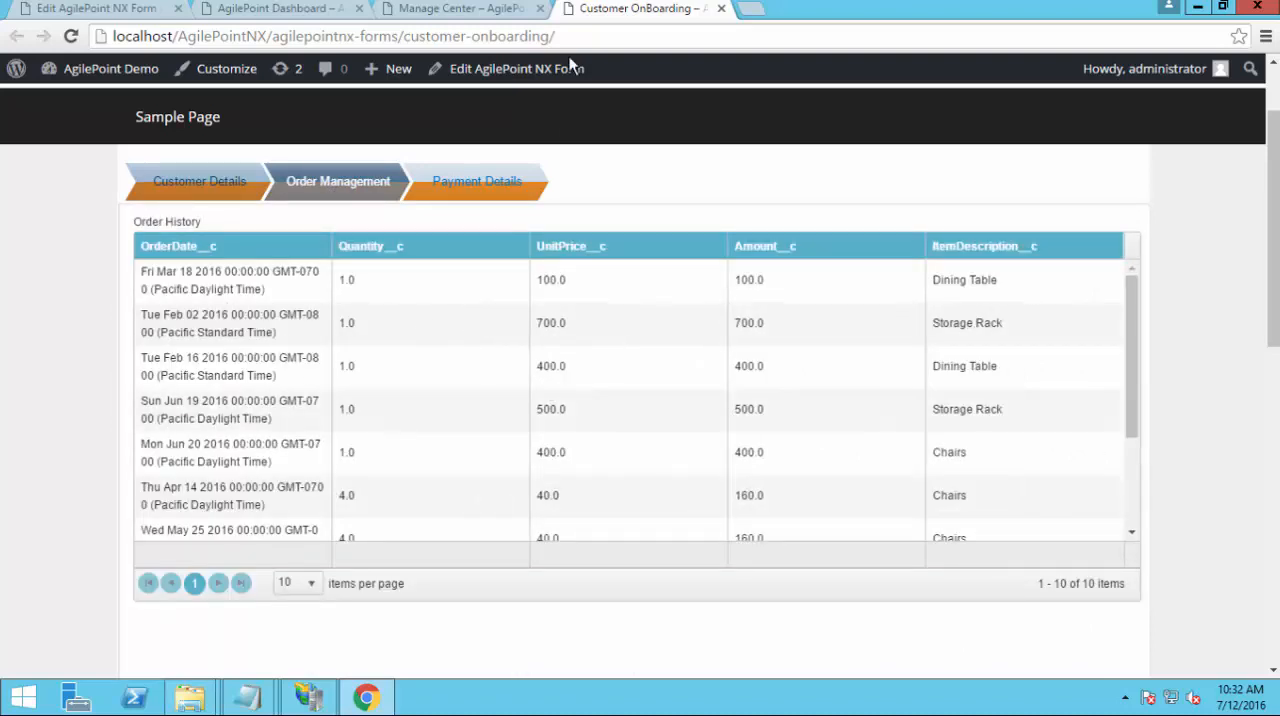
Close the Customer OnBoarding page and start a new AgilePoint NX form from the forms list
{"action": "left_click", "coordinate": [721, 9]}
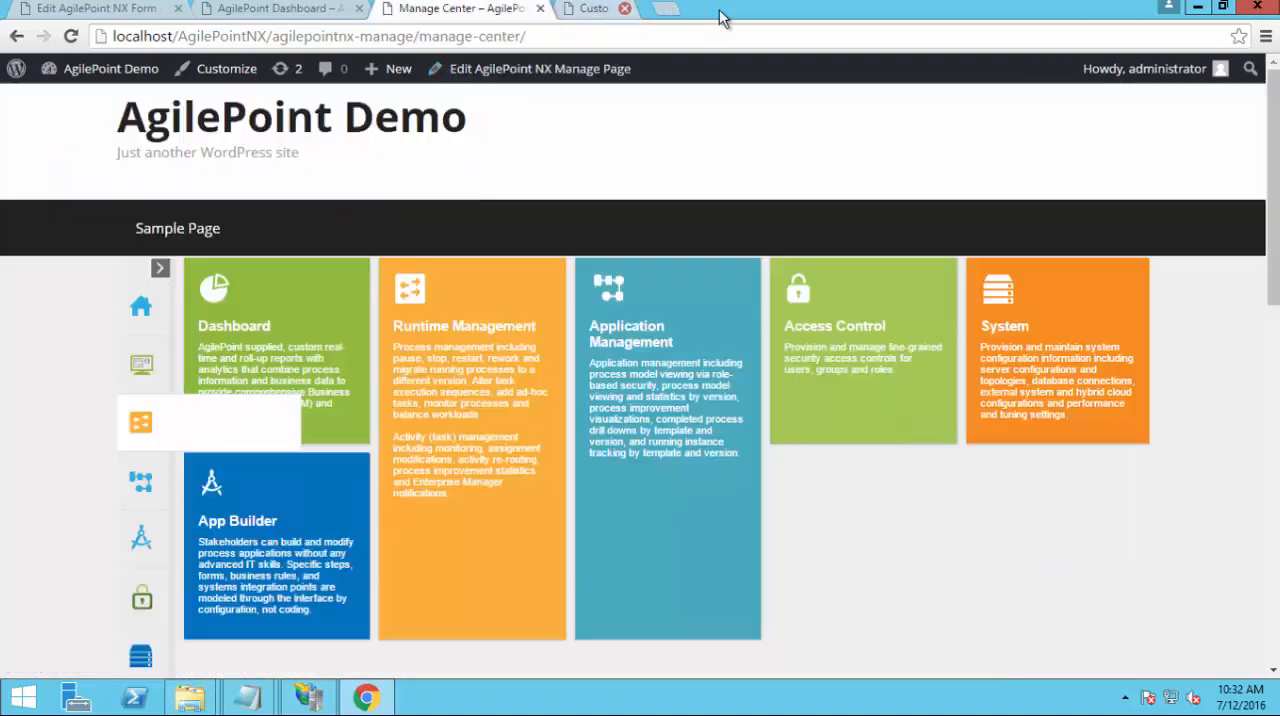
{"action": "left_click", "coordinate": [102, 12]}
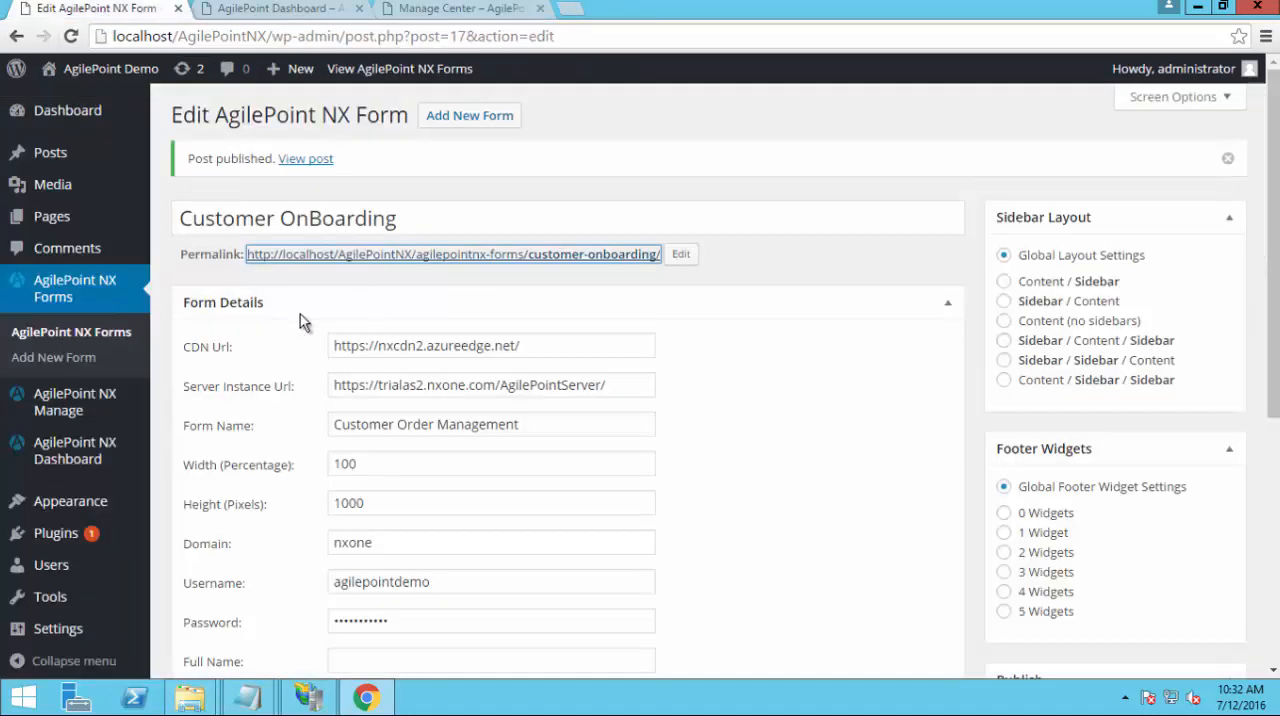
{"action": "left_click", "coordinate": [104, 296]}
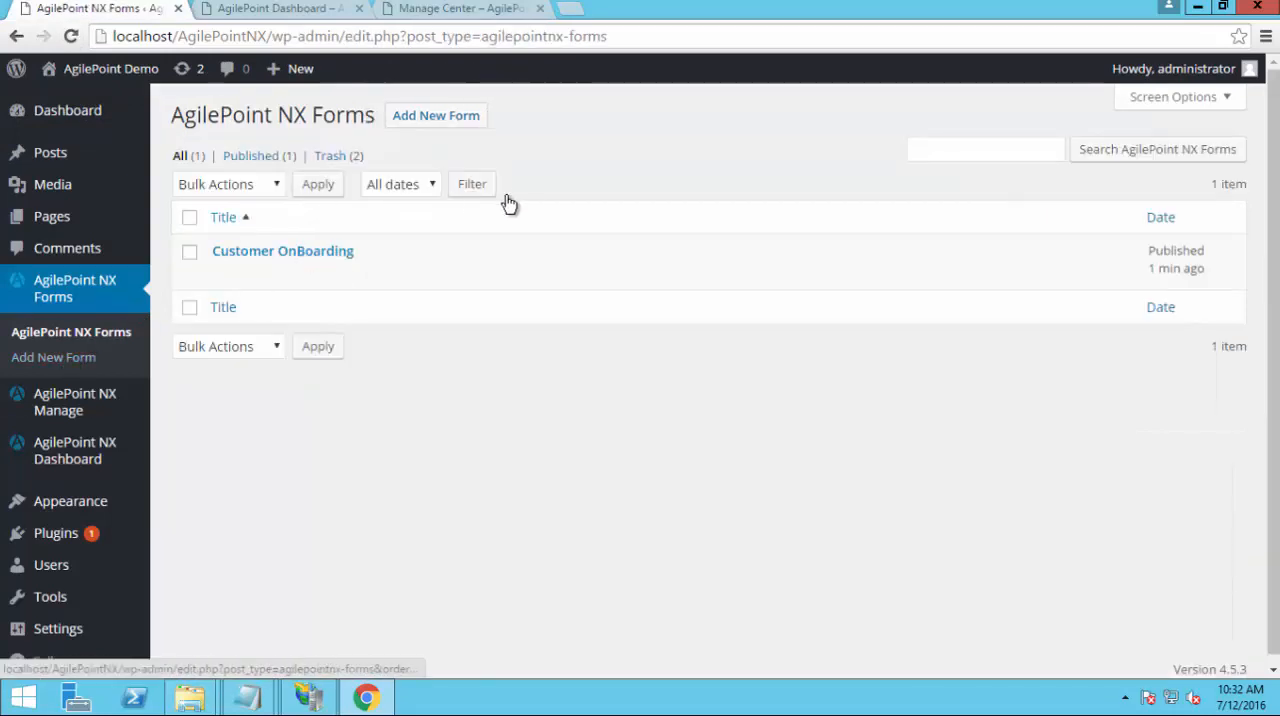
{"action": "left_click", "coordinate": [426, 118]}
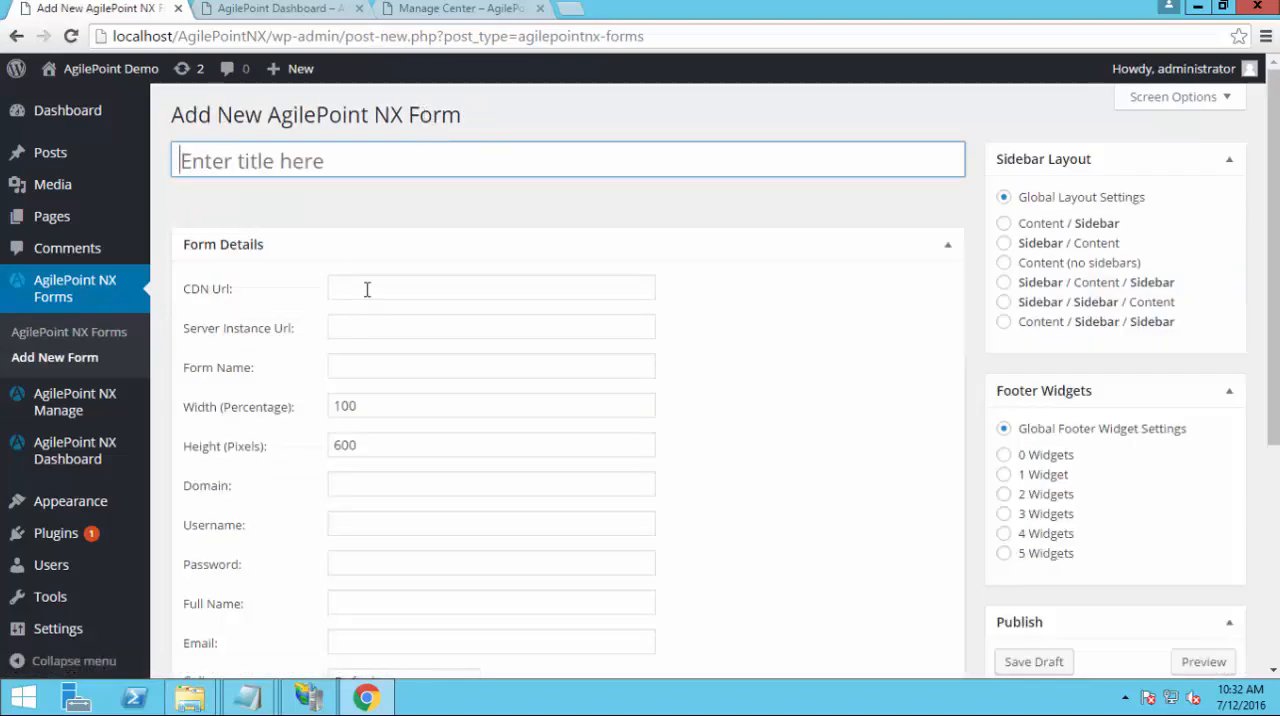
{"action": "left_click", "coordinate": [367, 289]}
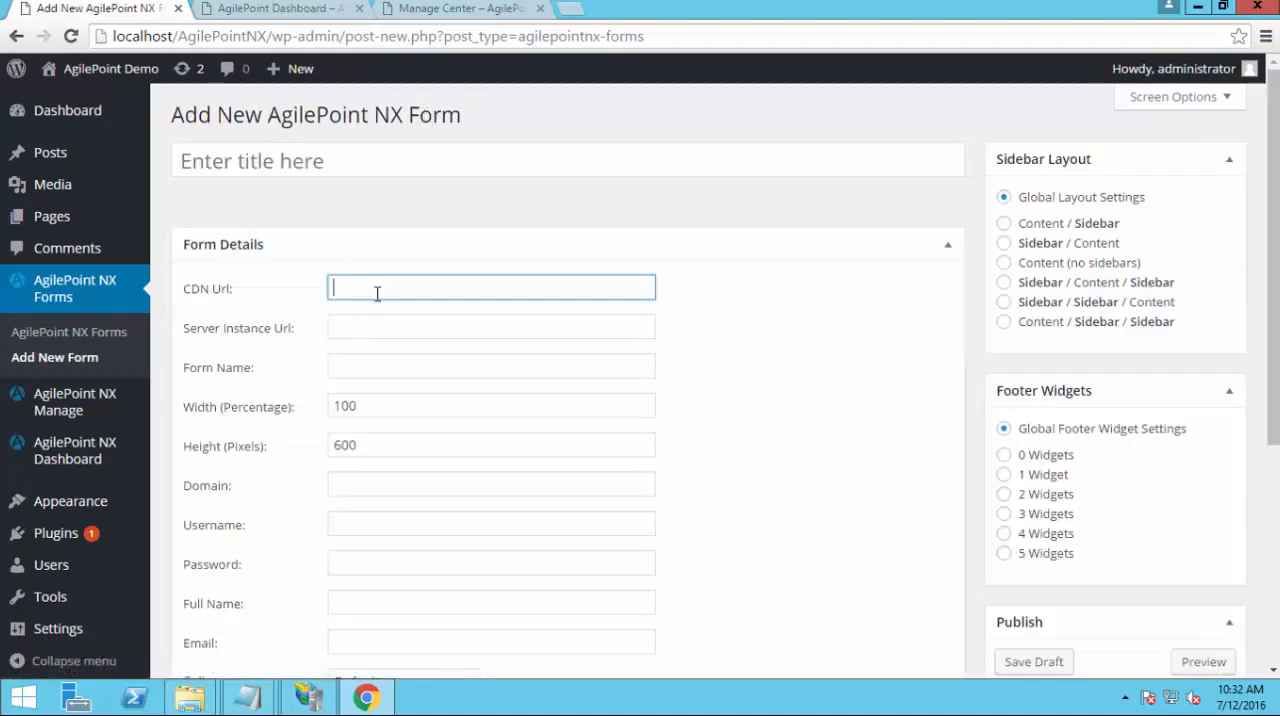
{"action": "type", "text": "Customer Order Management"}
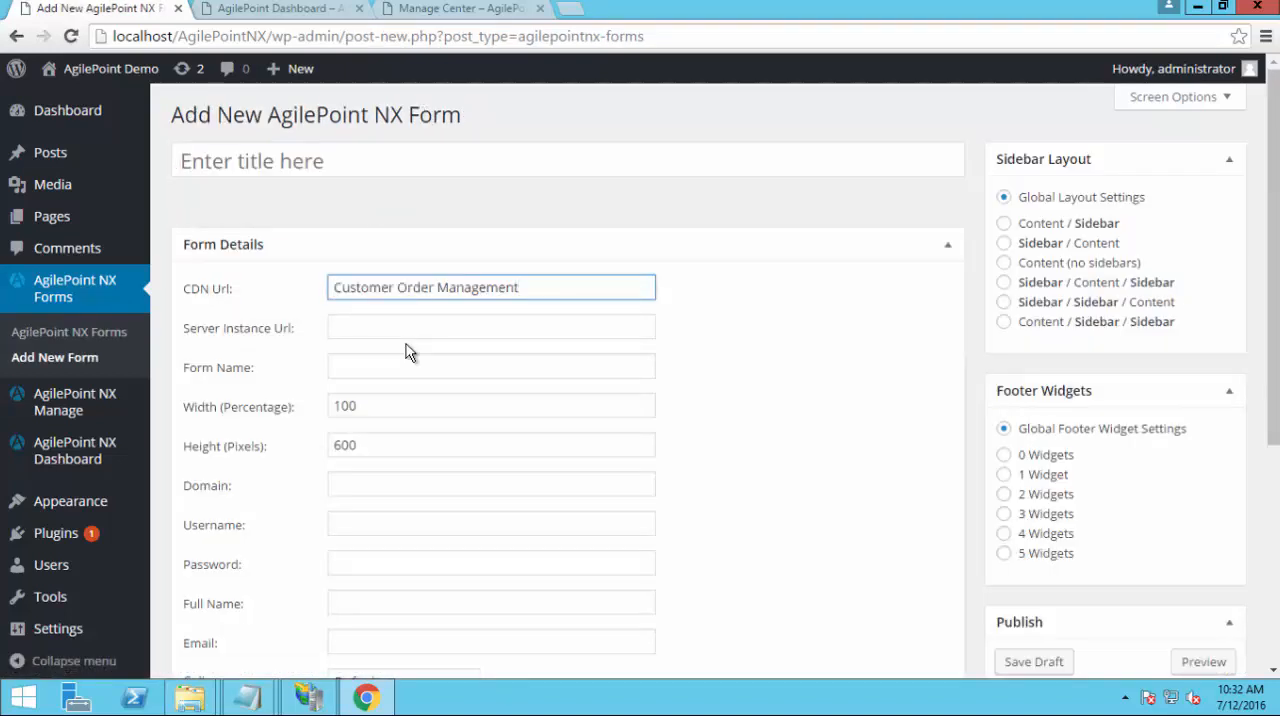
{"action": "left_click_drag", "start_coordinate": [522, 290], "coordinate": [267, 296]}
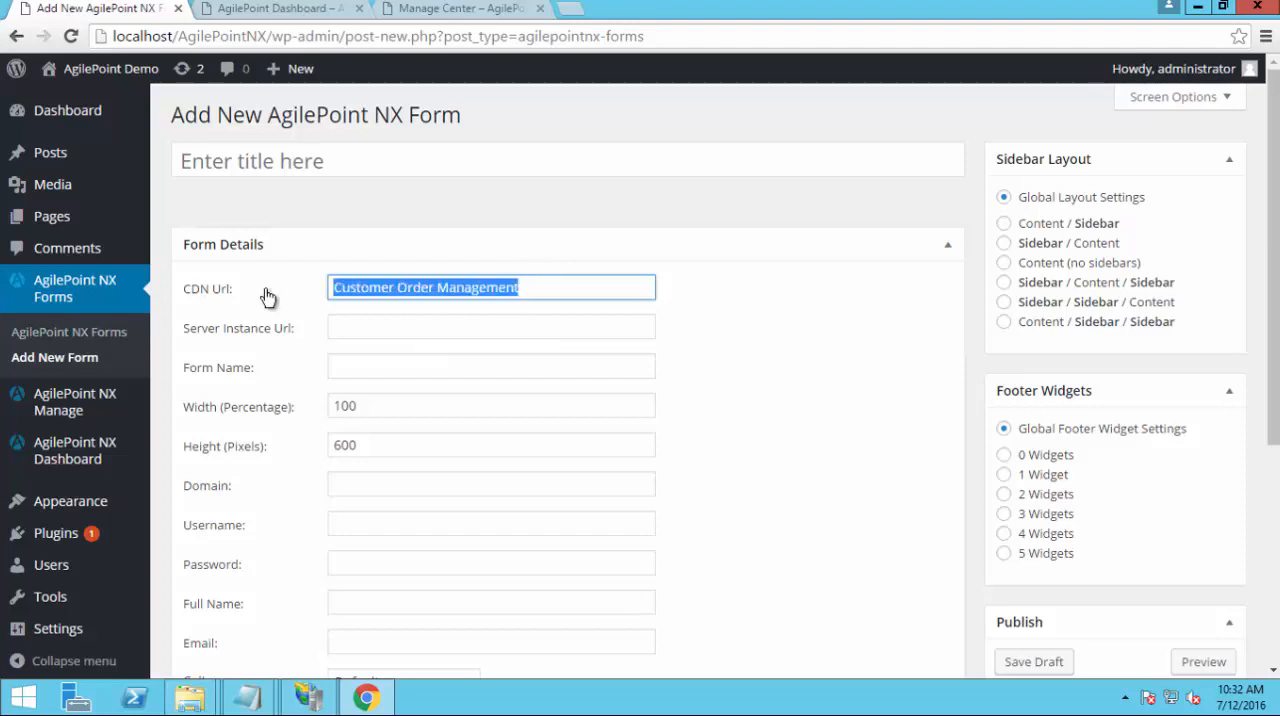
{"action": "key", "text": "Delete"}
{"action": "left_click", "coordinate": [248, 698]}
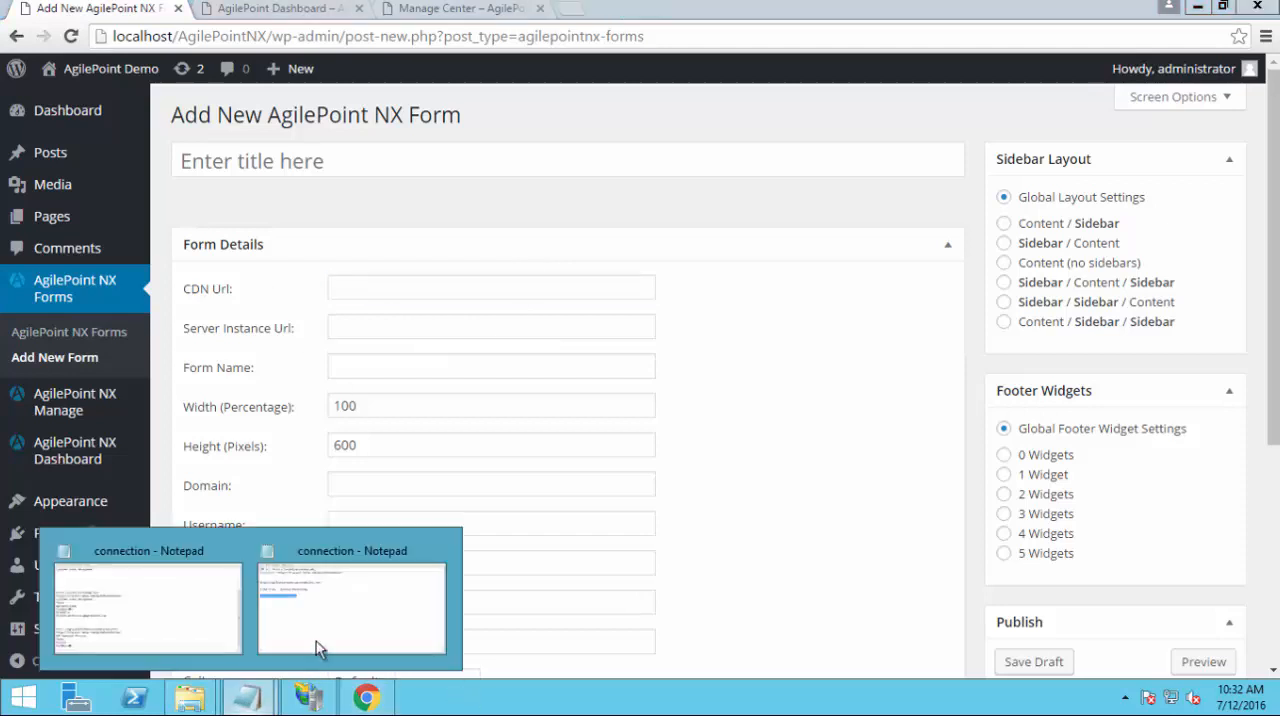
{"action": "left_click", "coordinate": [317, 622]}
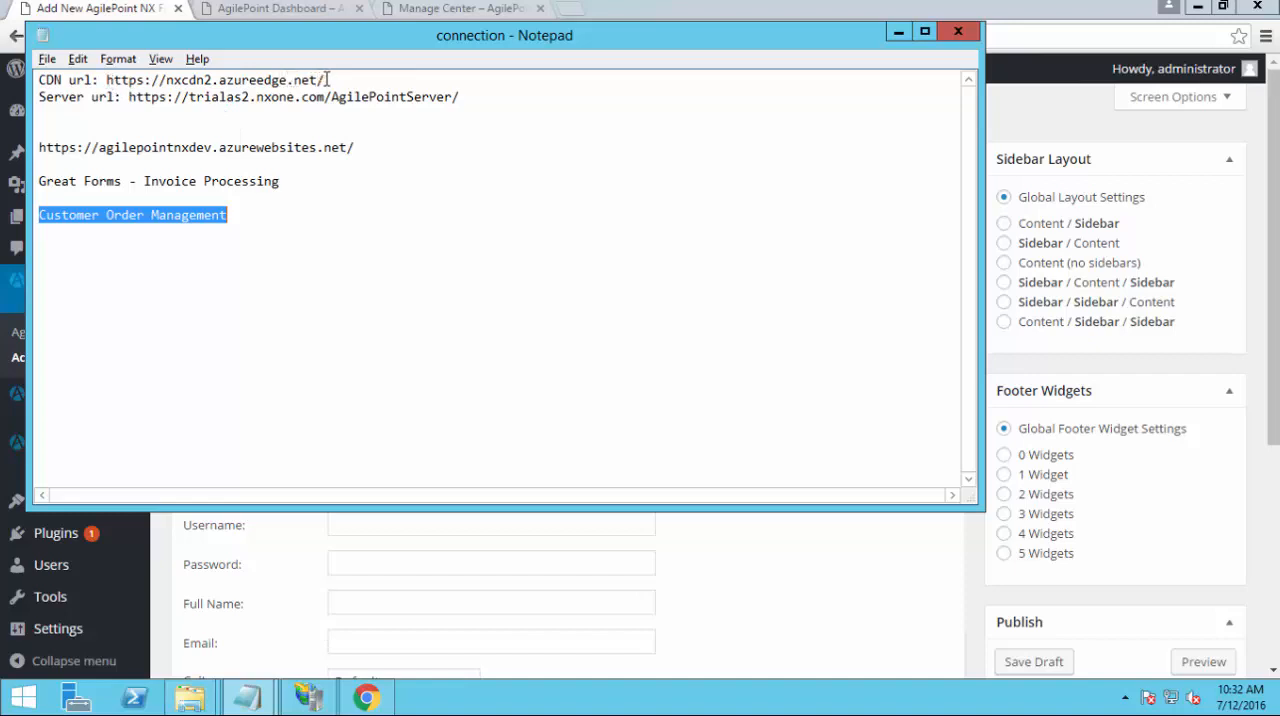
{"action": "left_click_drag", "start_coordinate": [106, 80], "coordinate": [327, 80]}
{"action": "key", "text": "ctrl+c"}
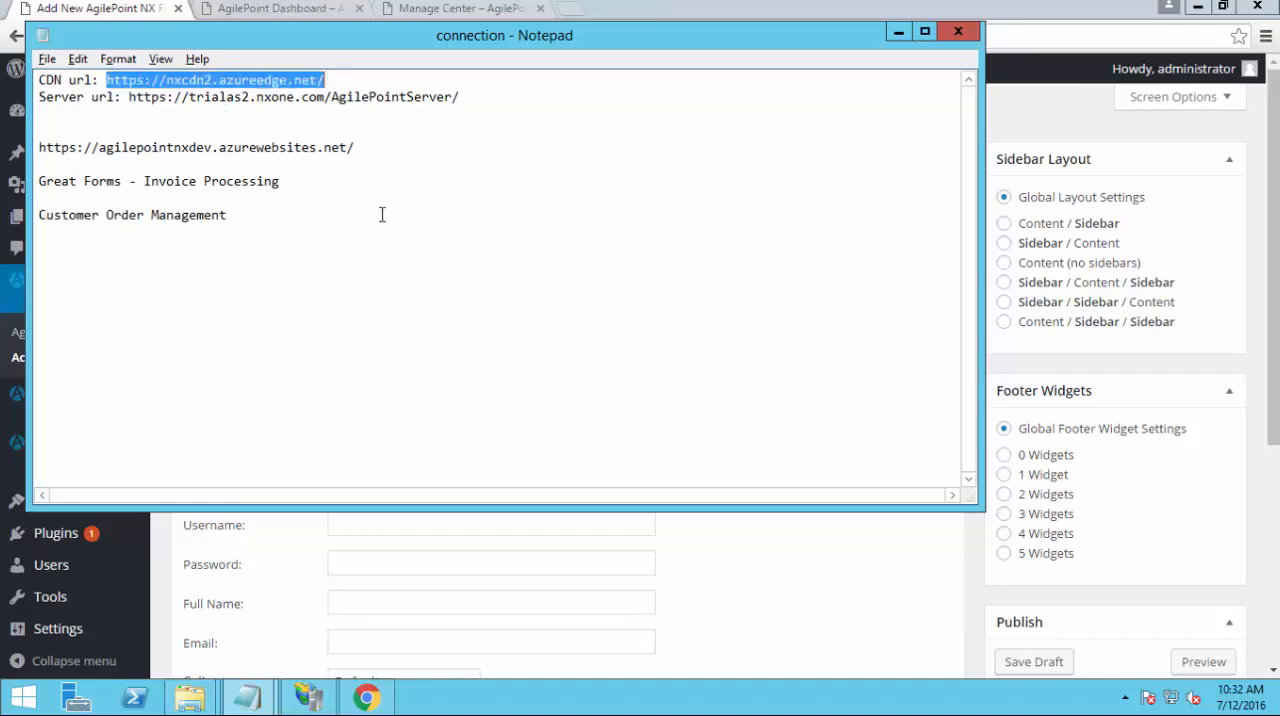
{"action": "key", "text": "alt+Tab"}
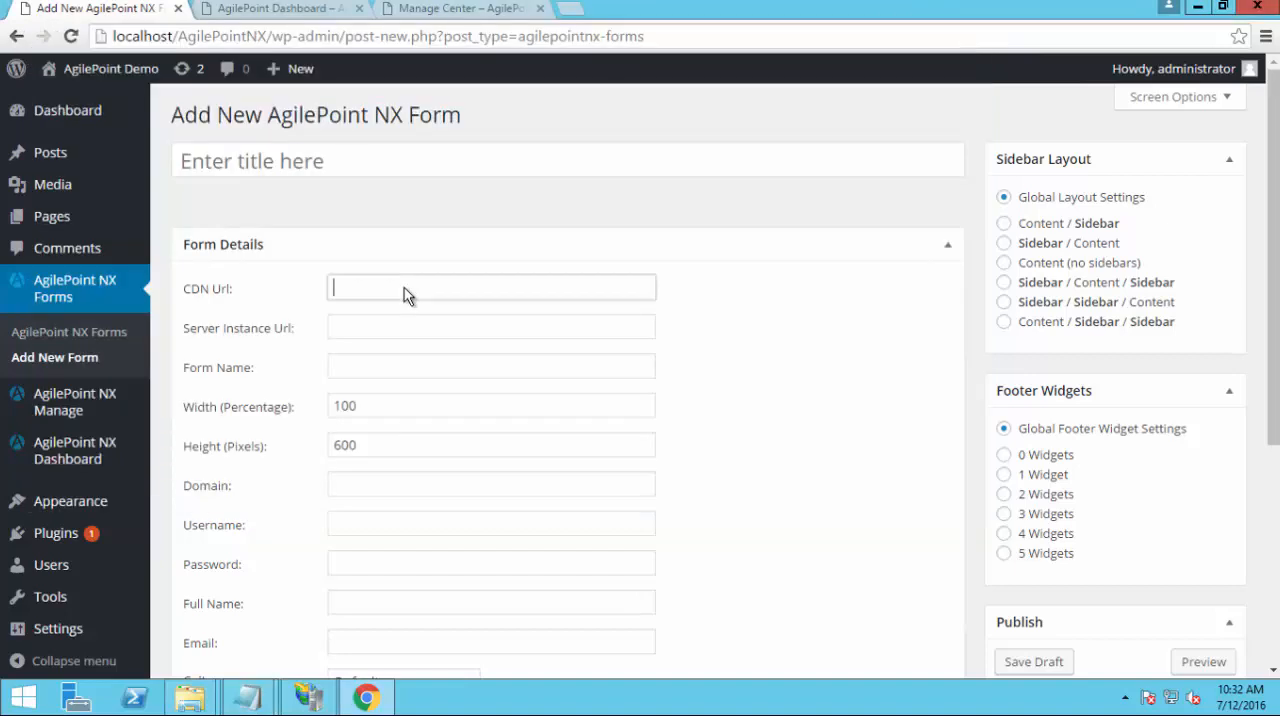
{"action": "key", "text": "ctrl+v"}
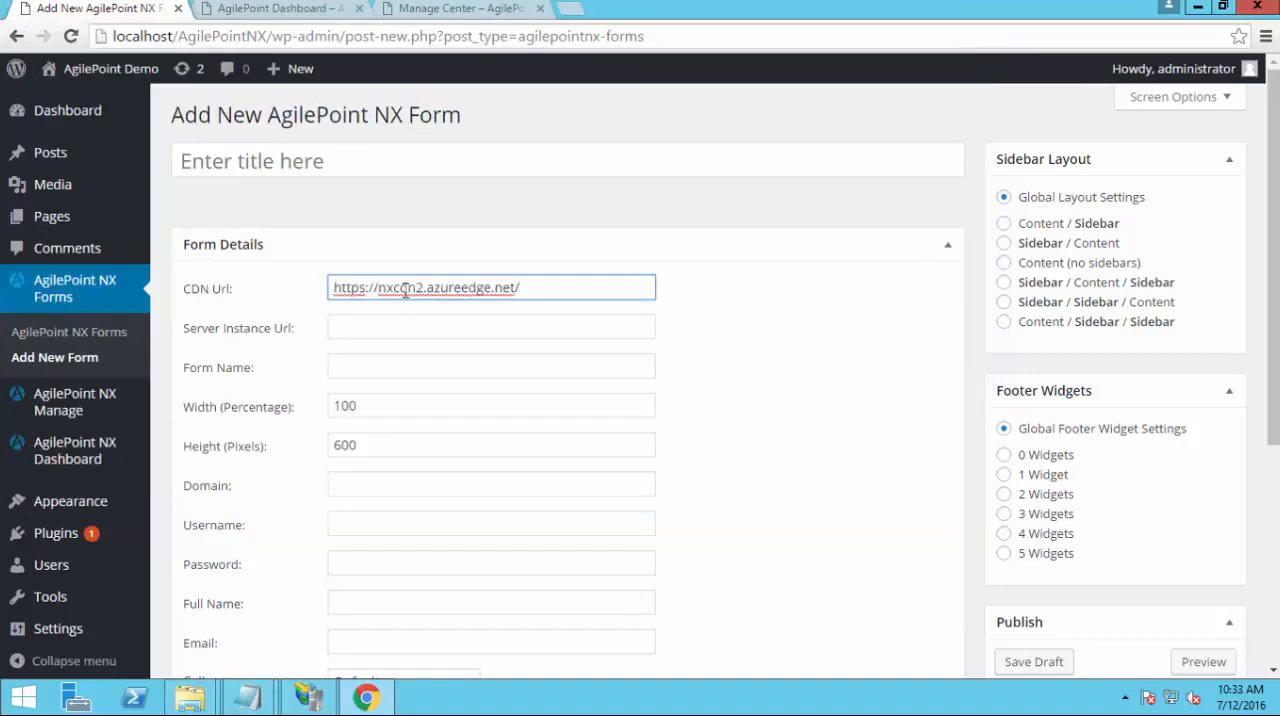
{"action": "key", "text": "Tab"}
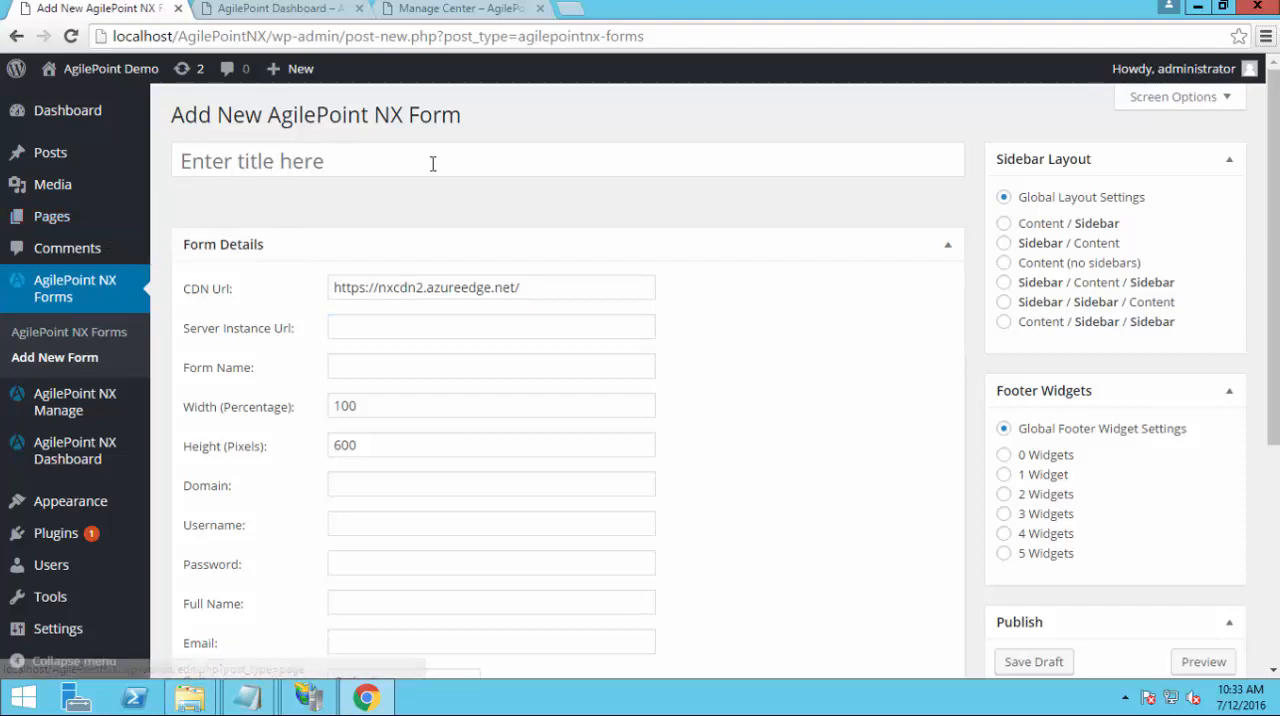
{"action": "key", "text": "alt"}
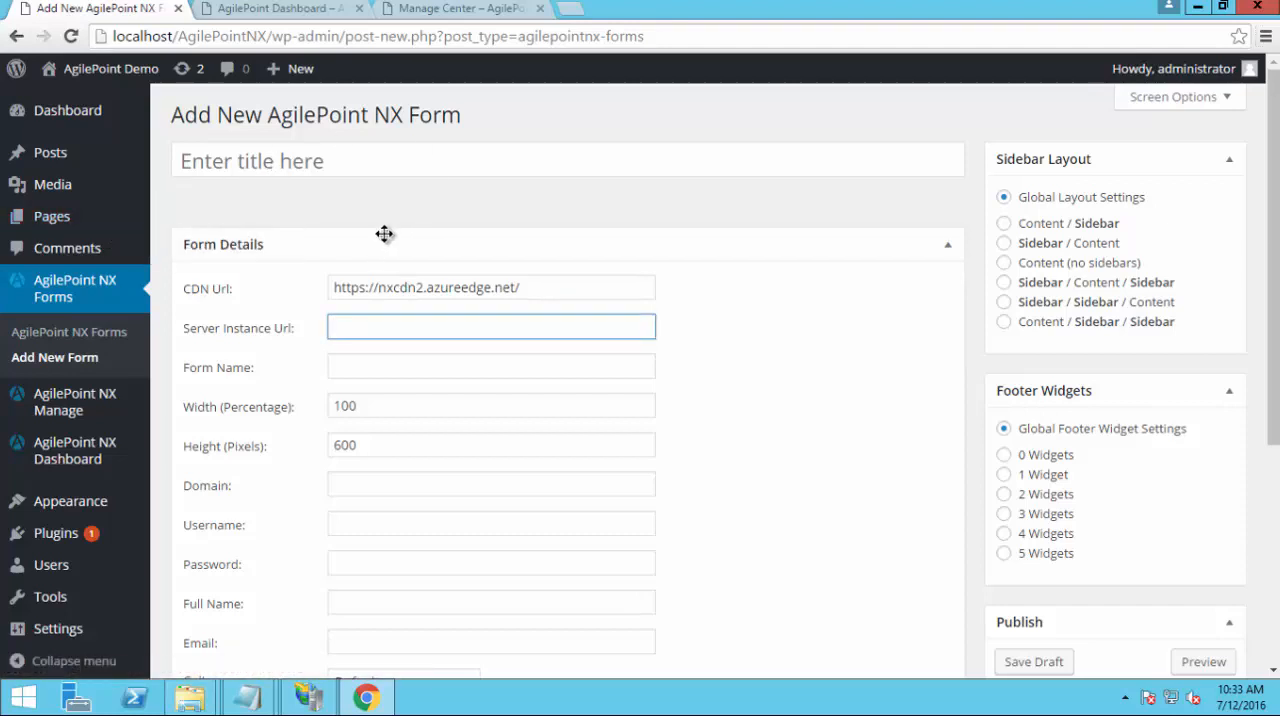
{"action": "left_click", "coordinate": [248, 697]}
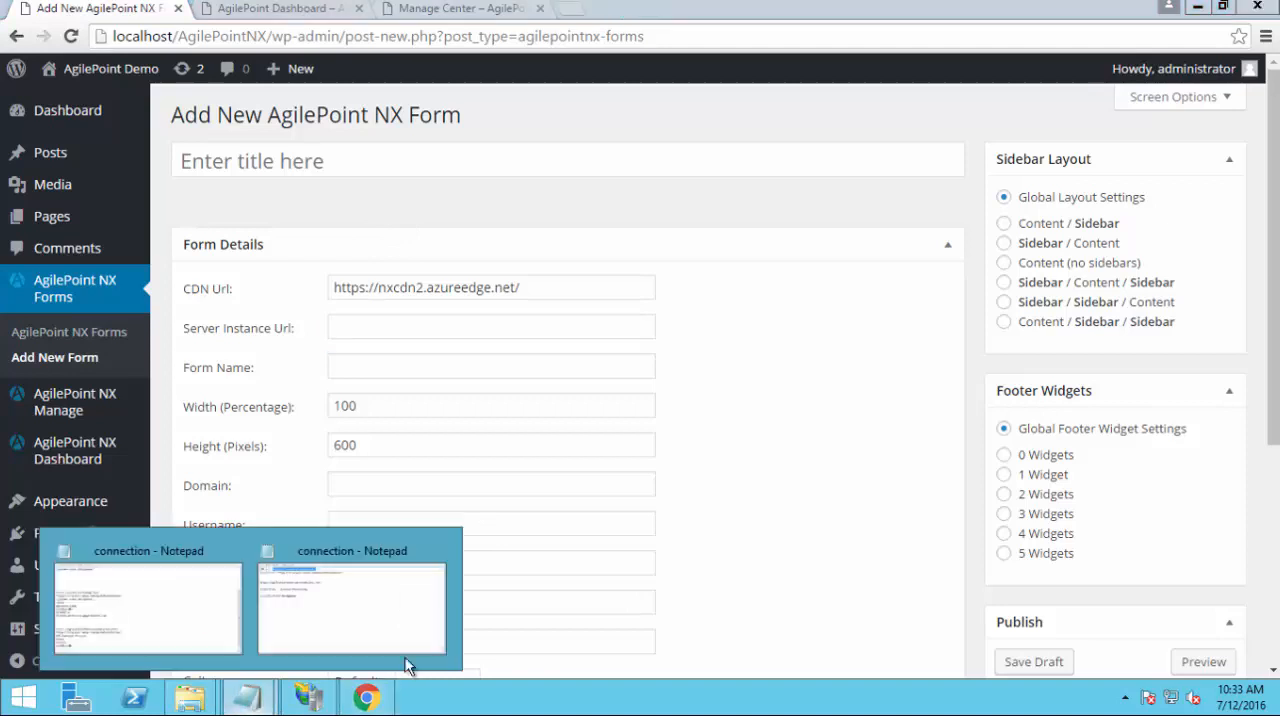
{"action": "left_click", "coordinate": [354, 600]}
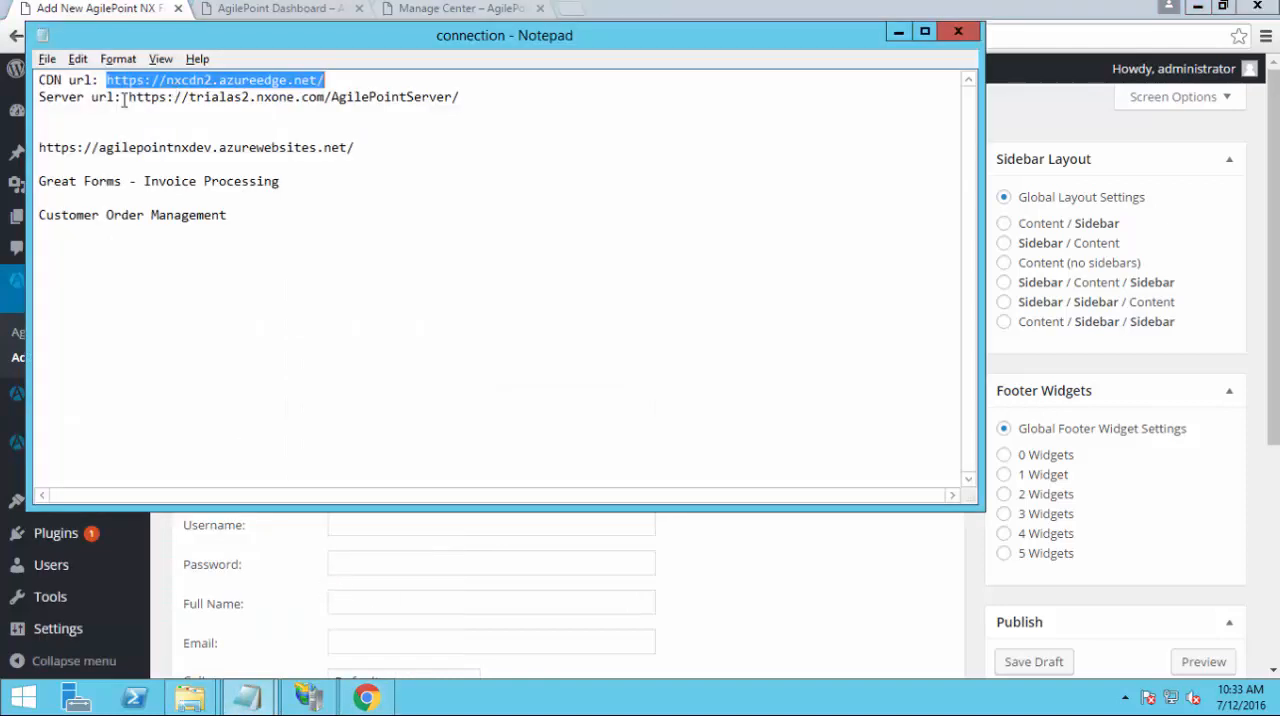
{"action": "double_click", "coordinate": [462, 97]}
{"action": "key", "text": "ctrl+c"}
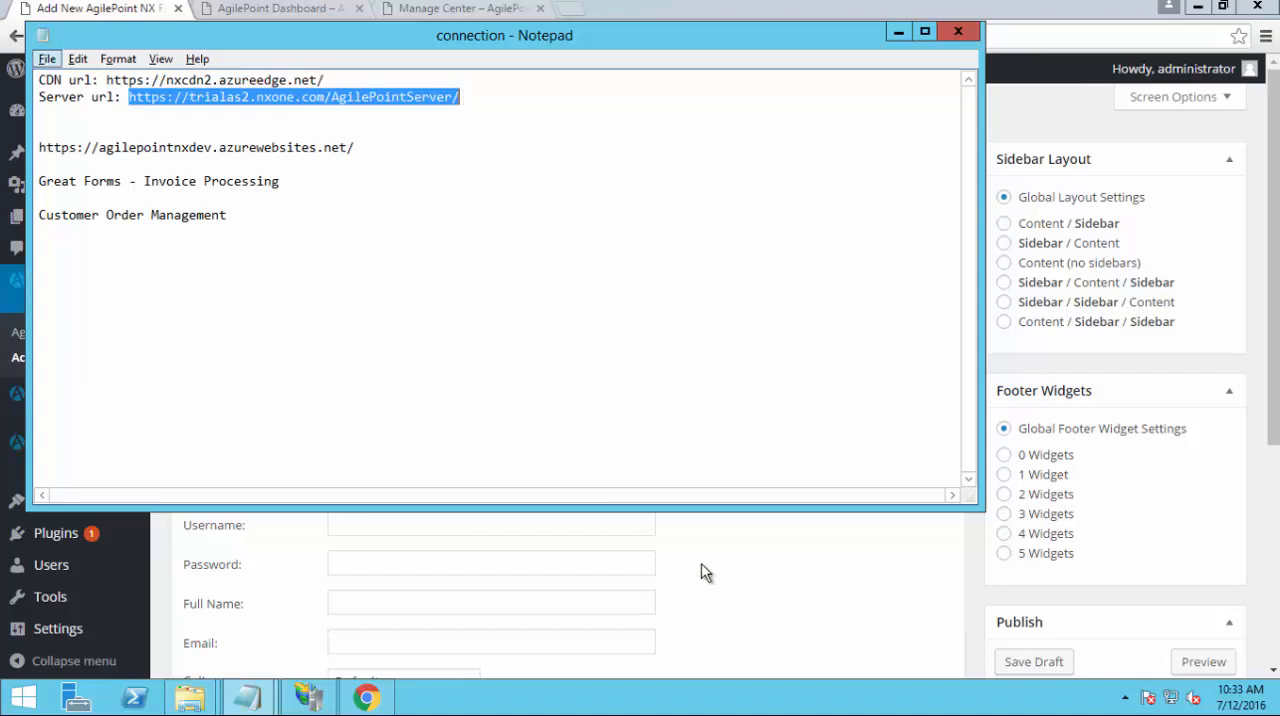
{"action": "left_click", "coordinate": [760, 590]}
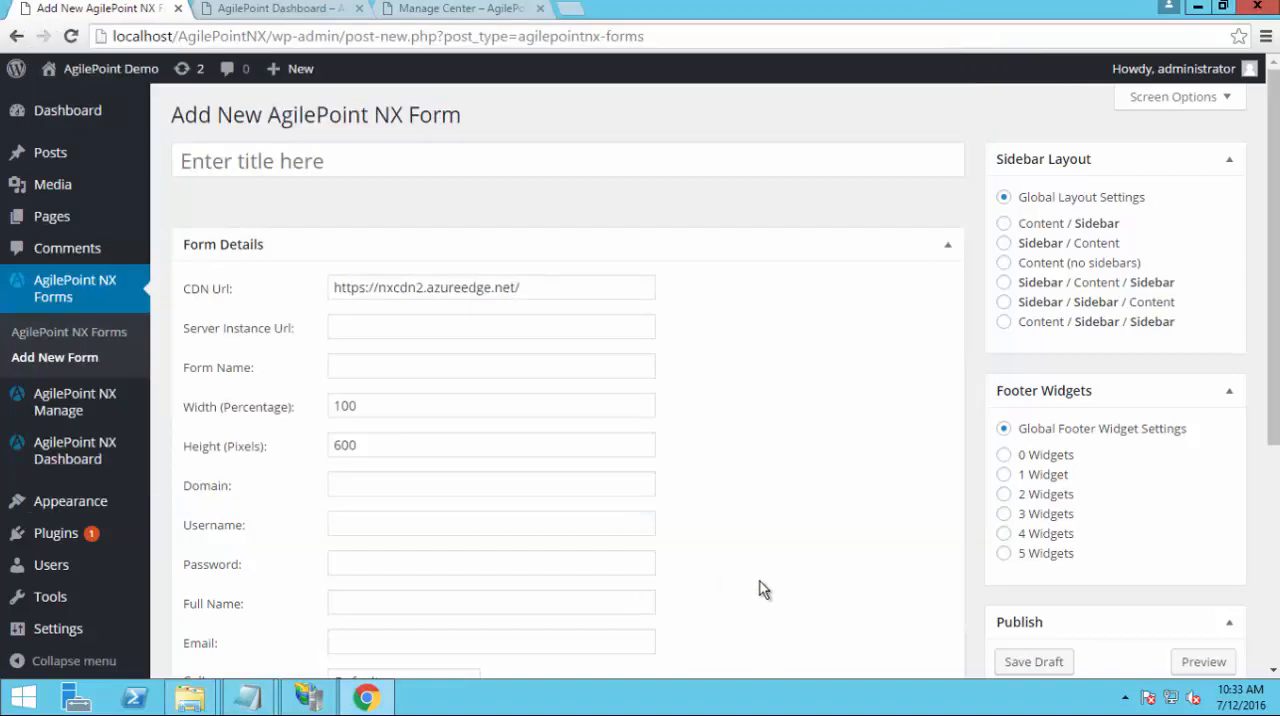
{"action": "left_click", "coordinate": [430, 322]}
{"action": "key", "text": "ctrl+v"}
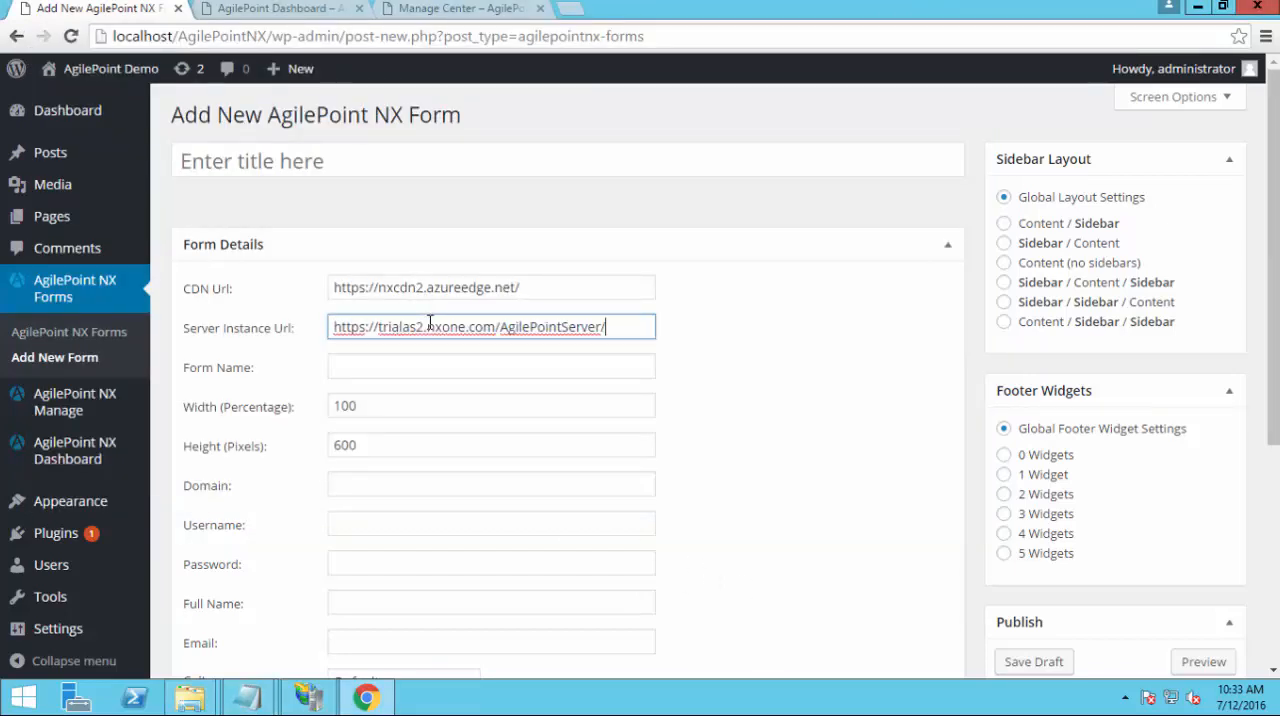
Fill the new form's Form Name with Great Forms - Invoice Processing copied from the connection file in Notepad
{"action": "left_click", "coordinate": [390, 371]}
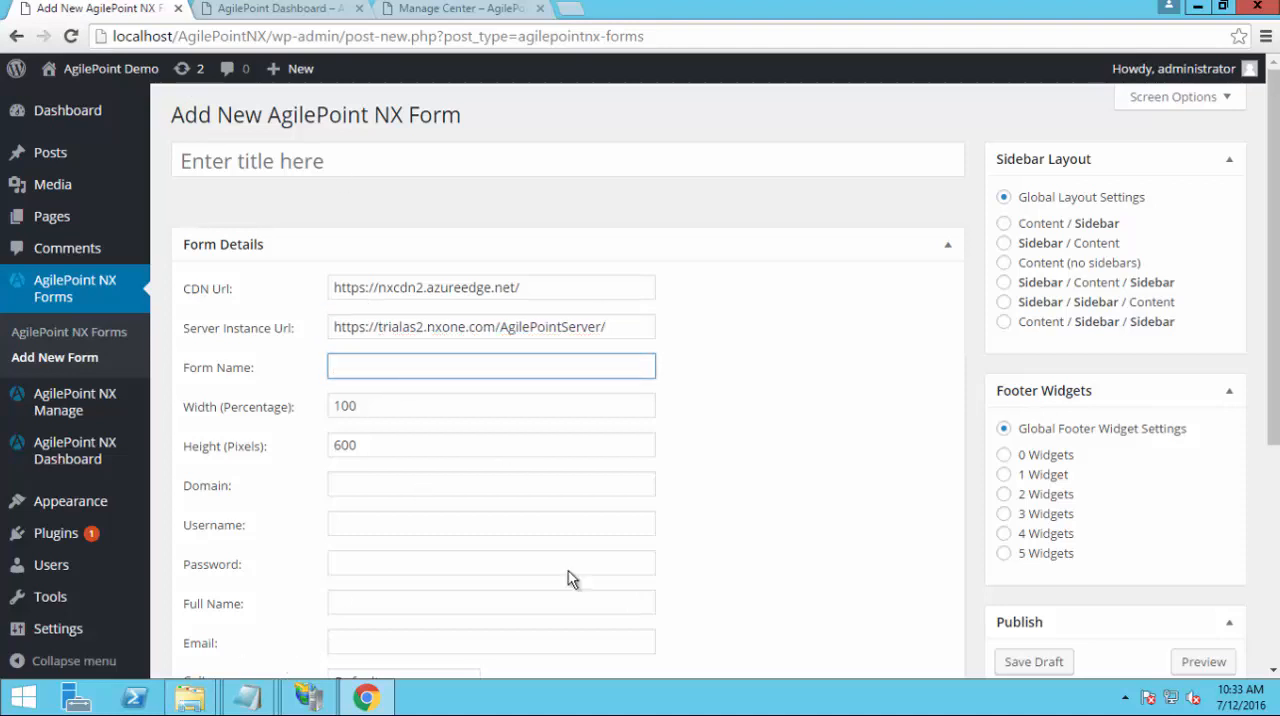
{"action": "left_click", "coordinate": [258, 703]}
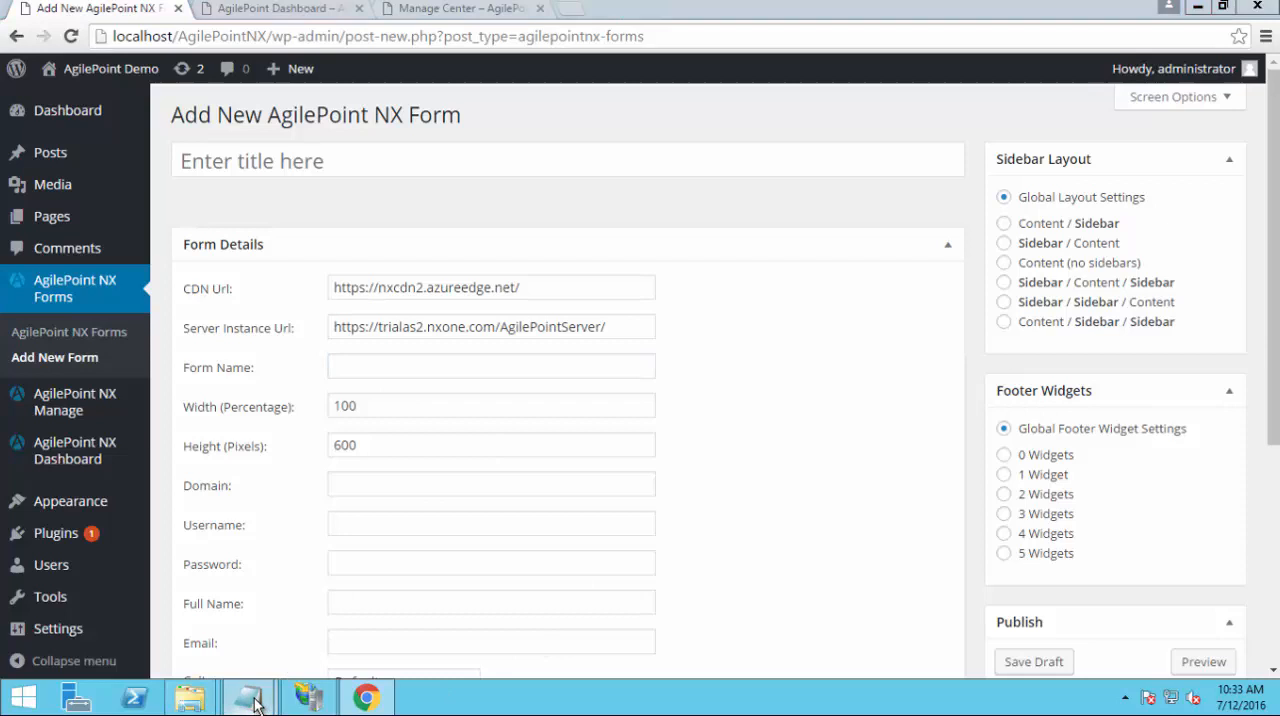
{"action": "left_click", "coordinate": [410, 627]}
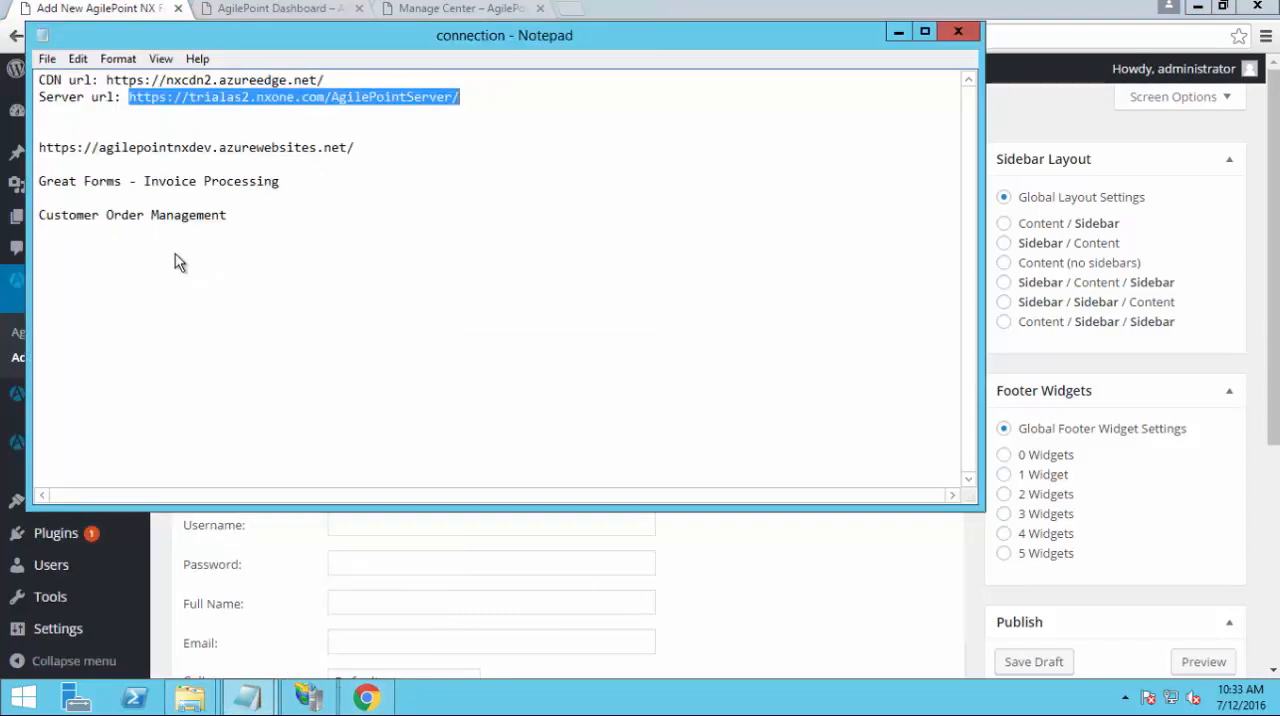
{"action": "left_click", "coordinate": [40, 181]}
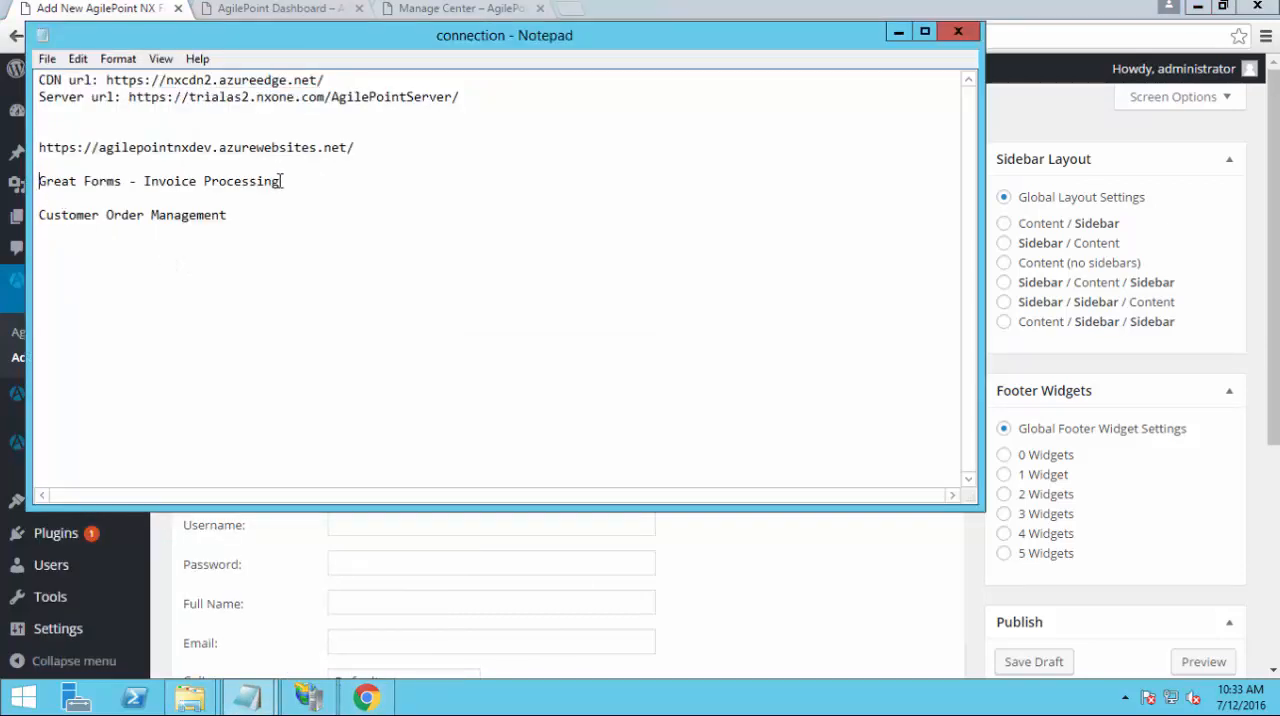
{"action": "left_click", "coordinate": [281, 181], "text": "shift"}
{"action": "key", "text": "ctrl+c"}
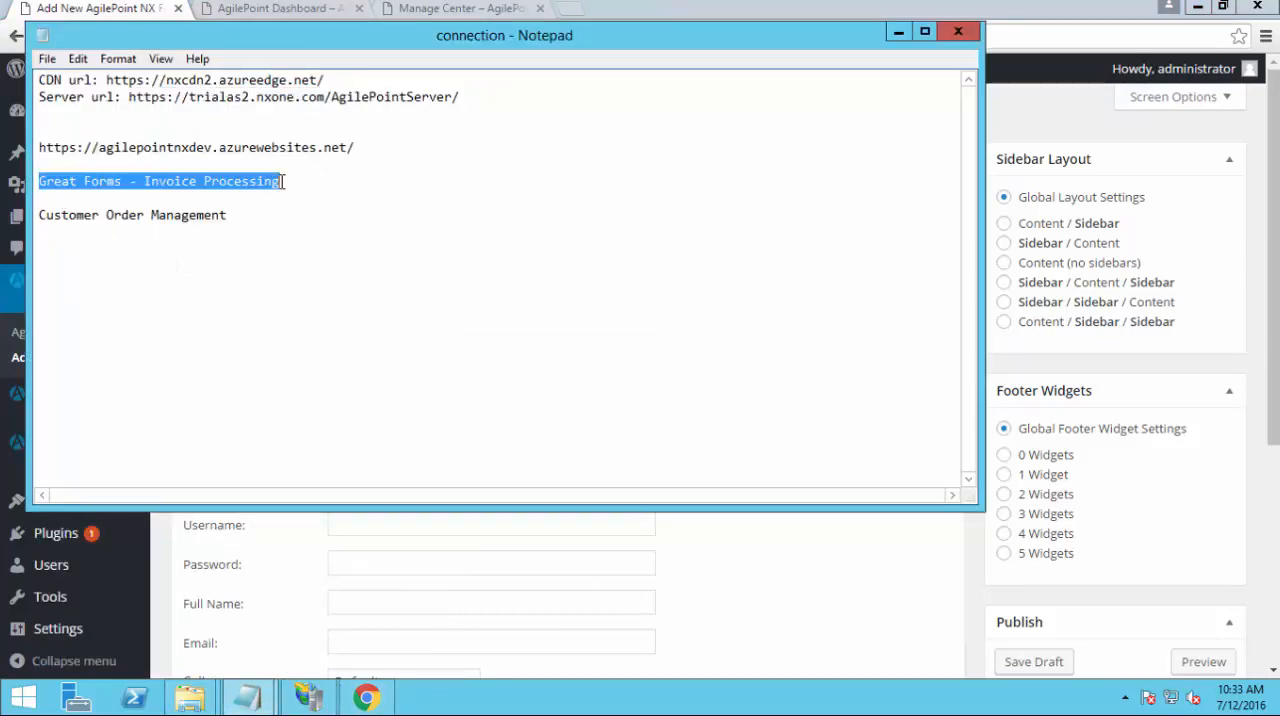
{"action": "left_click", "coordinate": [915, 617]}
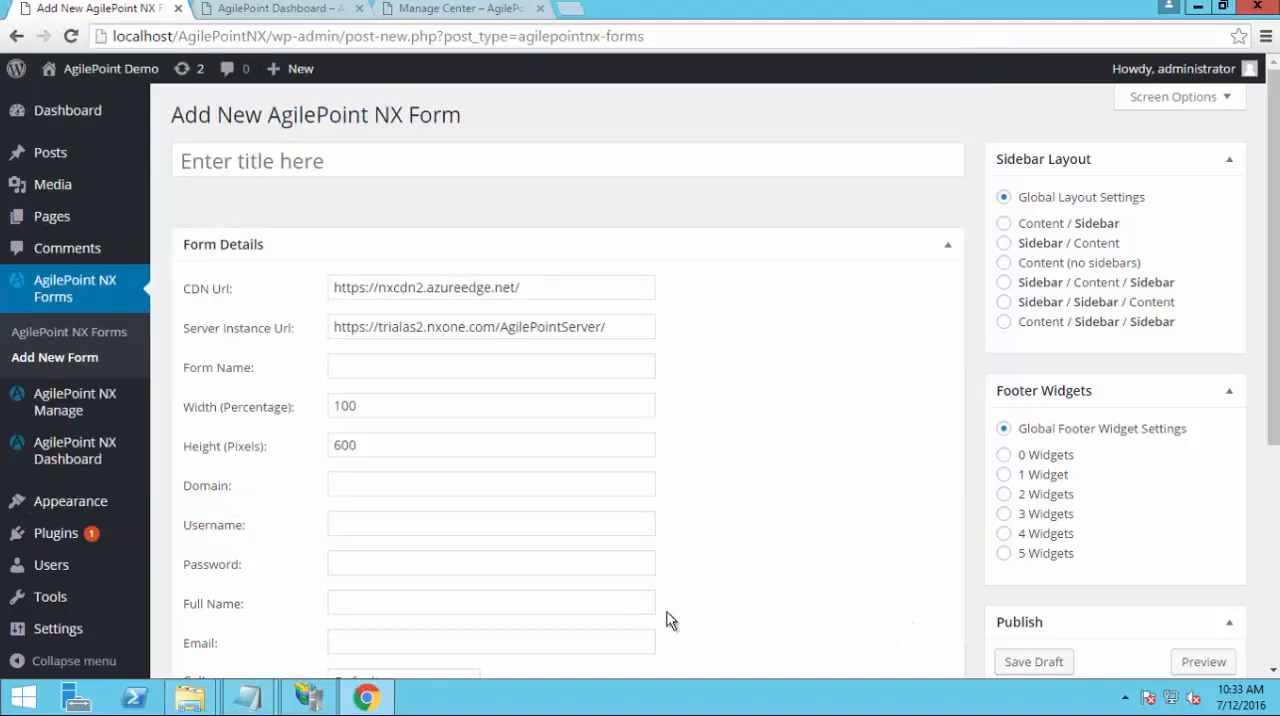
{"action": "left_click", "coordinate": [404, 365]}
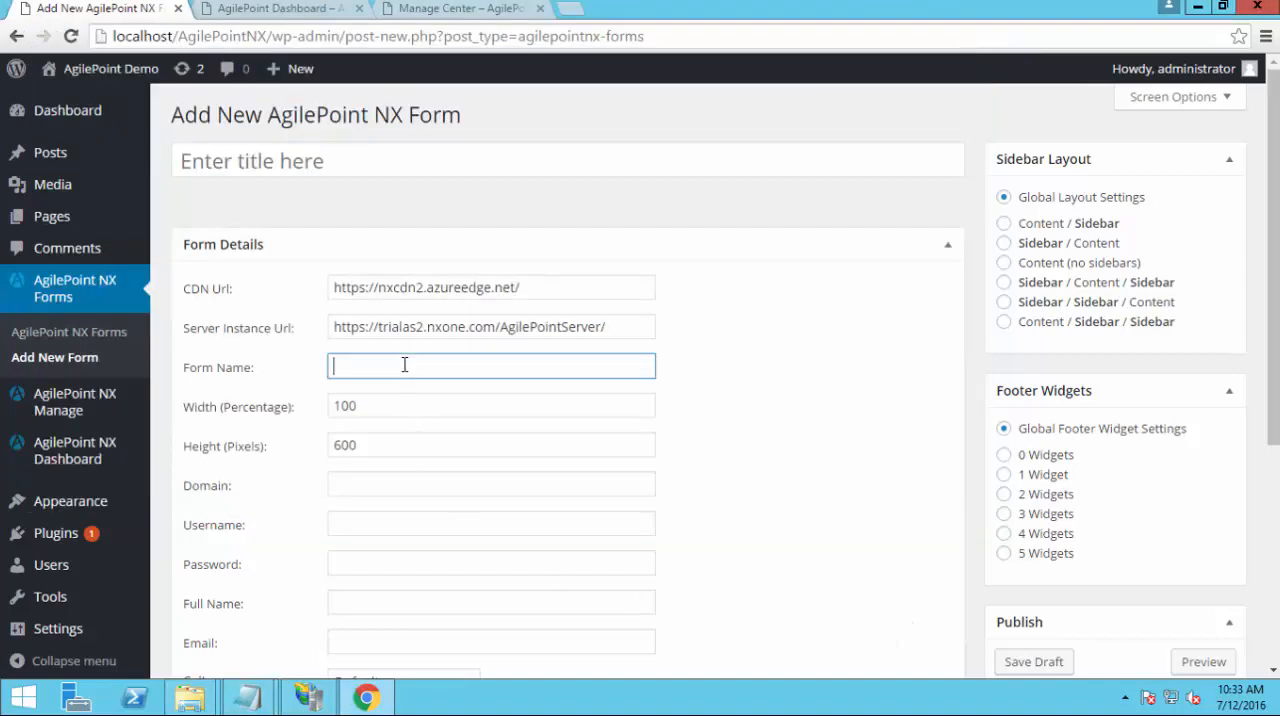
{"action": "type", "text": "https://trialas2.nxone.com/AgilePointServer/"}
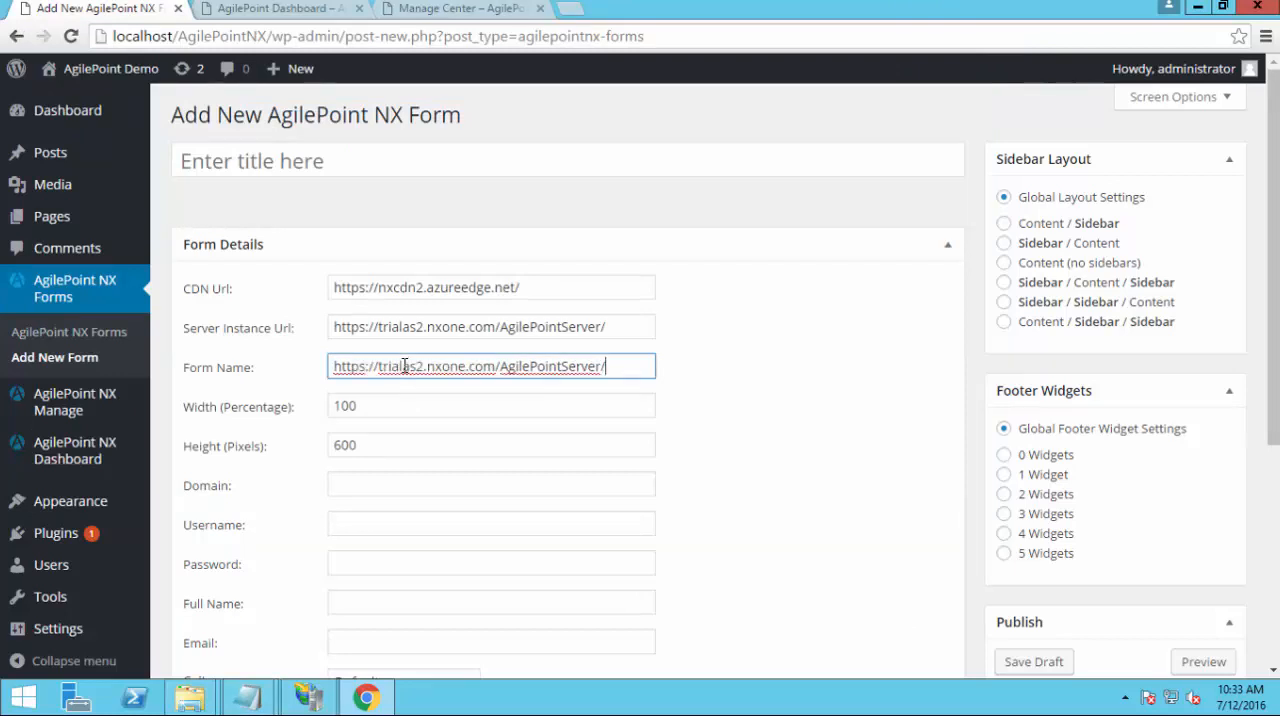
{"action": "key", "text": "alt+Tab"}
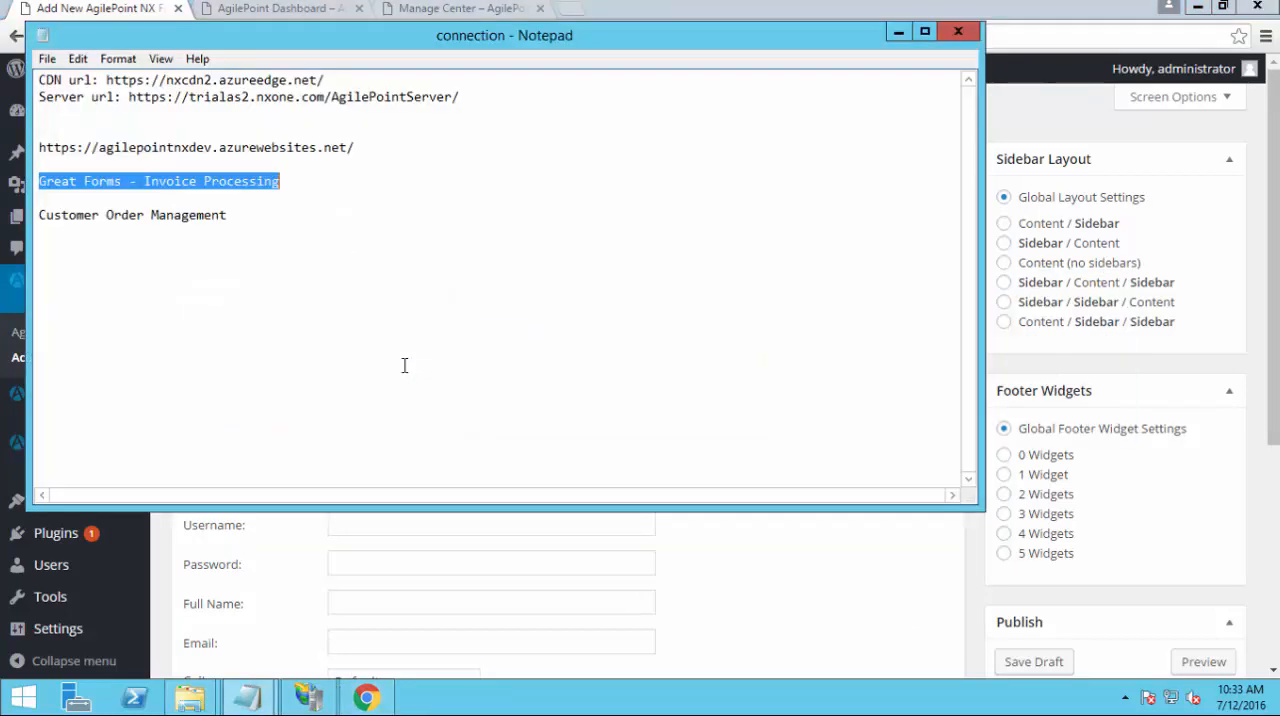
{"action": "key", "text": "alt"}
{"action": "left_click", "coordinate": [786, 613]}
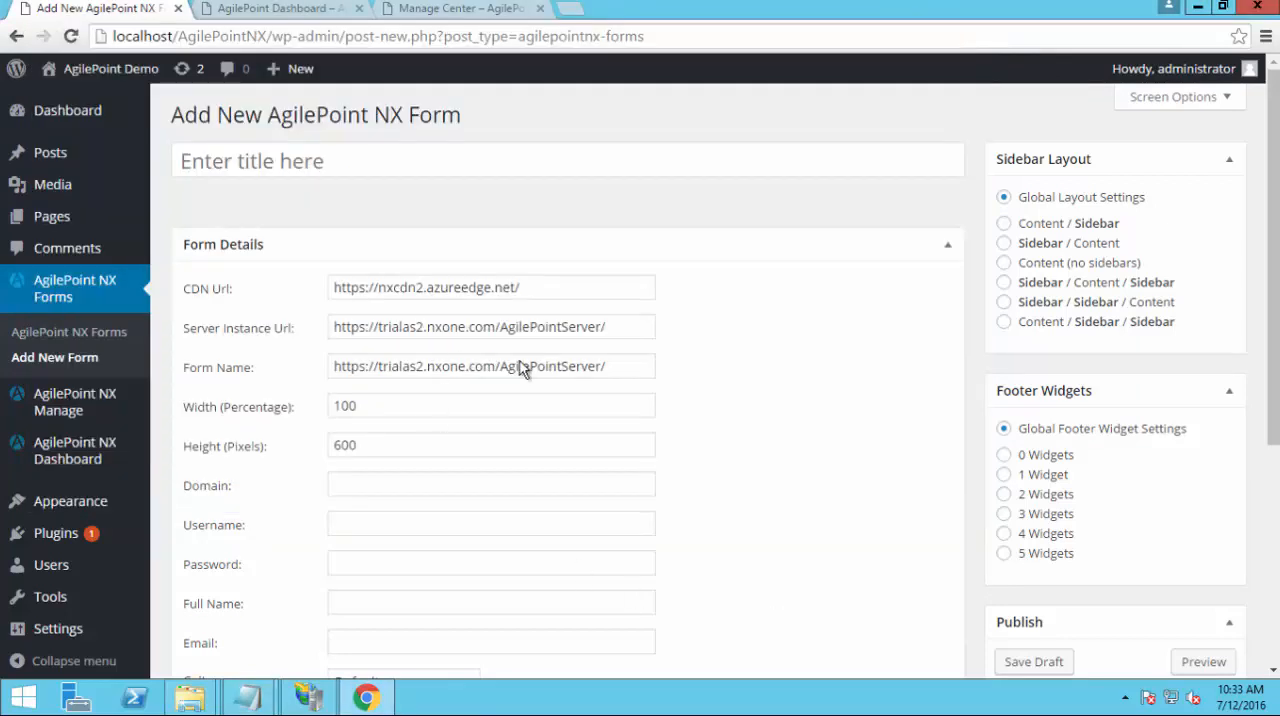
{"action": "left_click", "coordinate": [304, 376]}
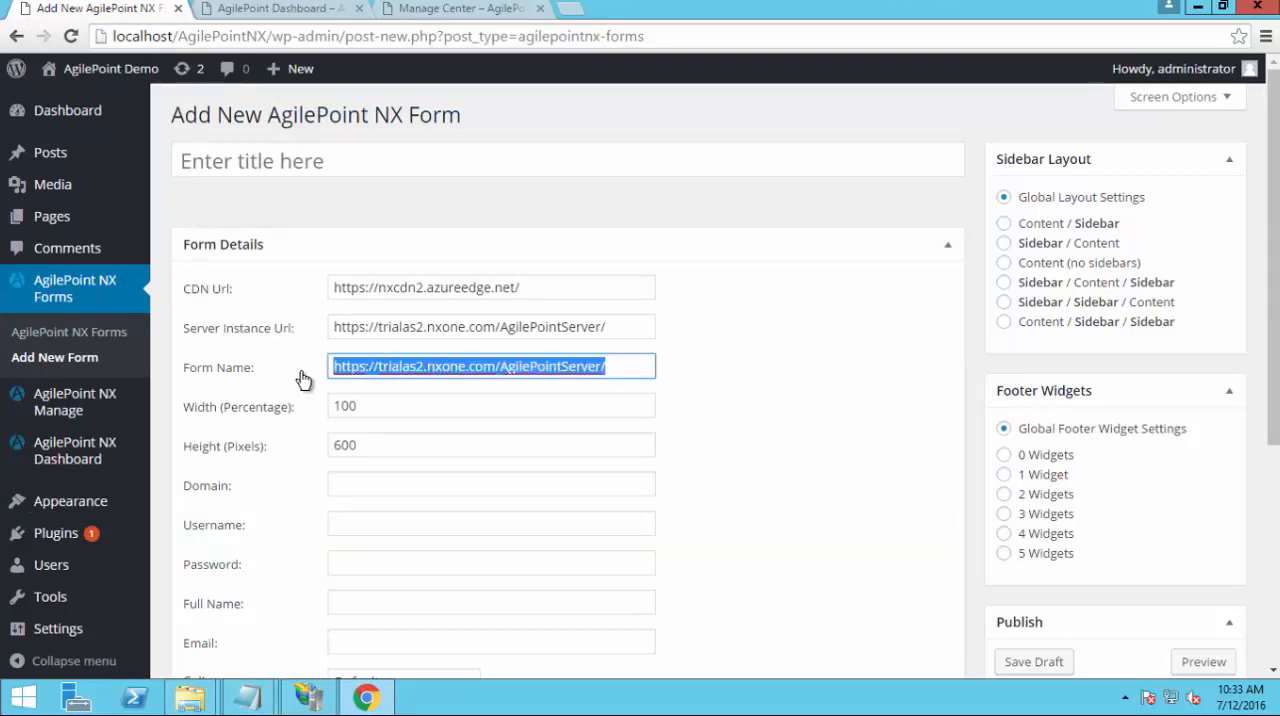
{"action": "key", "text": "ctrl+v"}
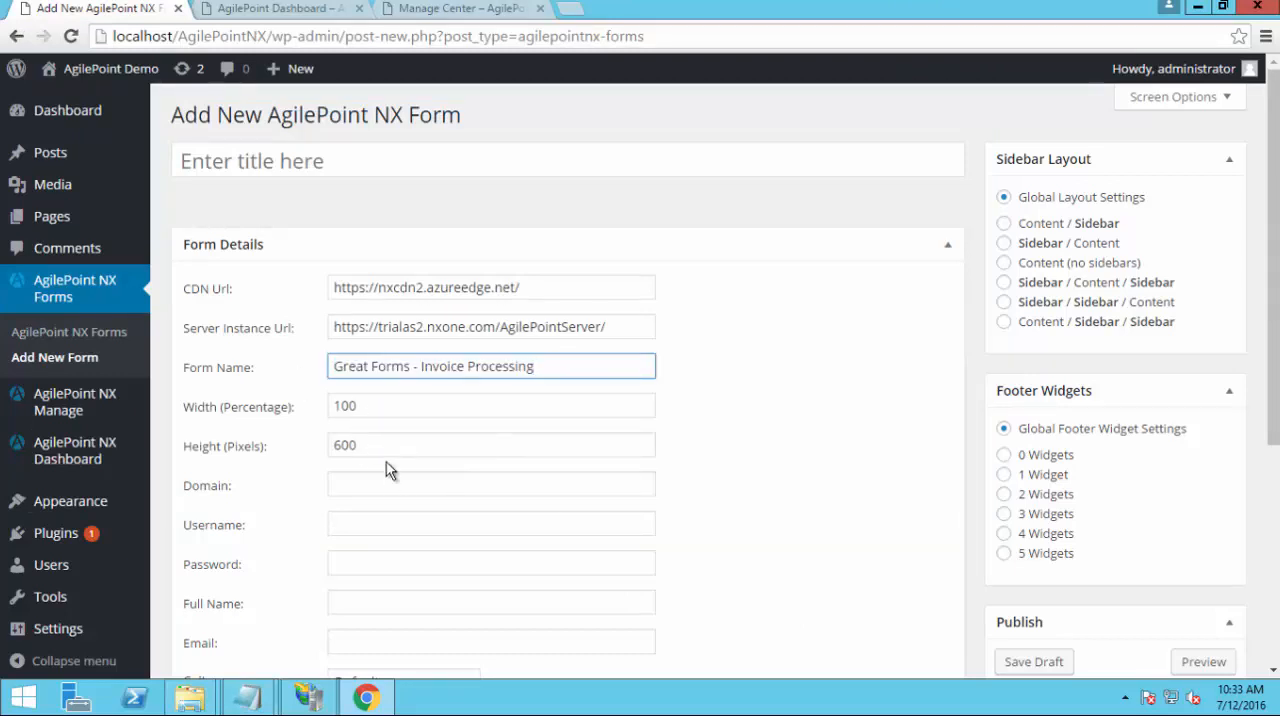
Fill in the form's login details with domain nxone, username agilepointdemo and the account password
{"action": "left_click", "coordinate": [313, 449]}
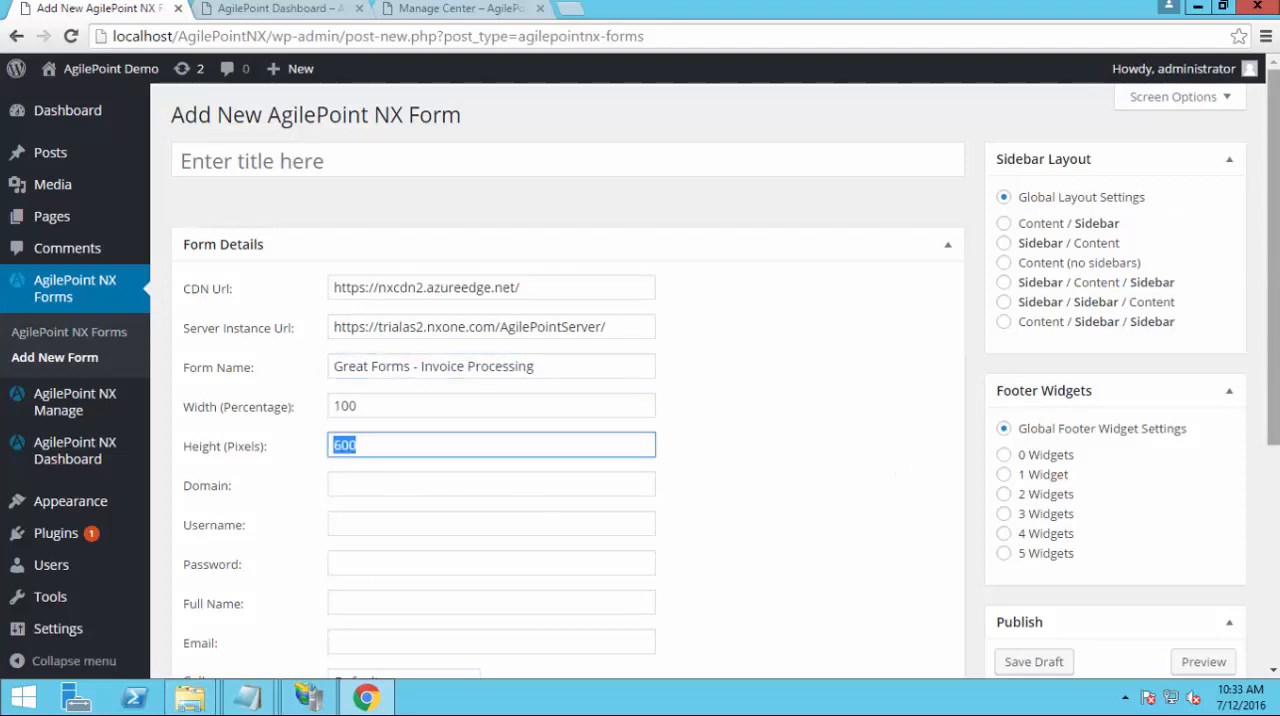
{"action": "scroll", "coordinate": [726, 381], "scroll_direction": "down", "scroll_amount": 3}
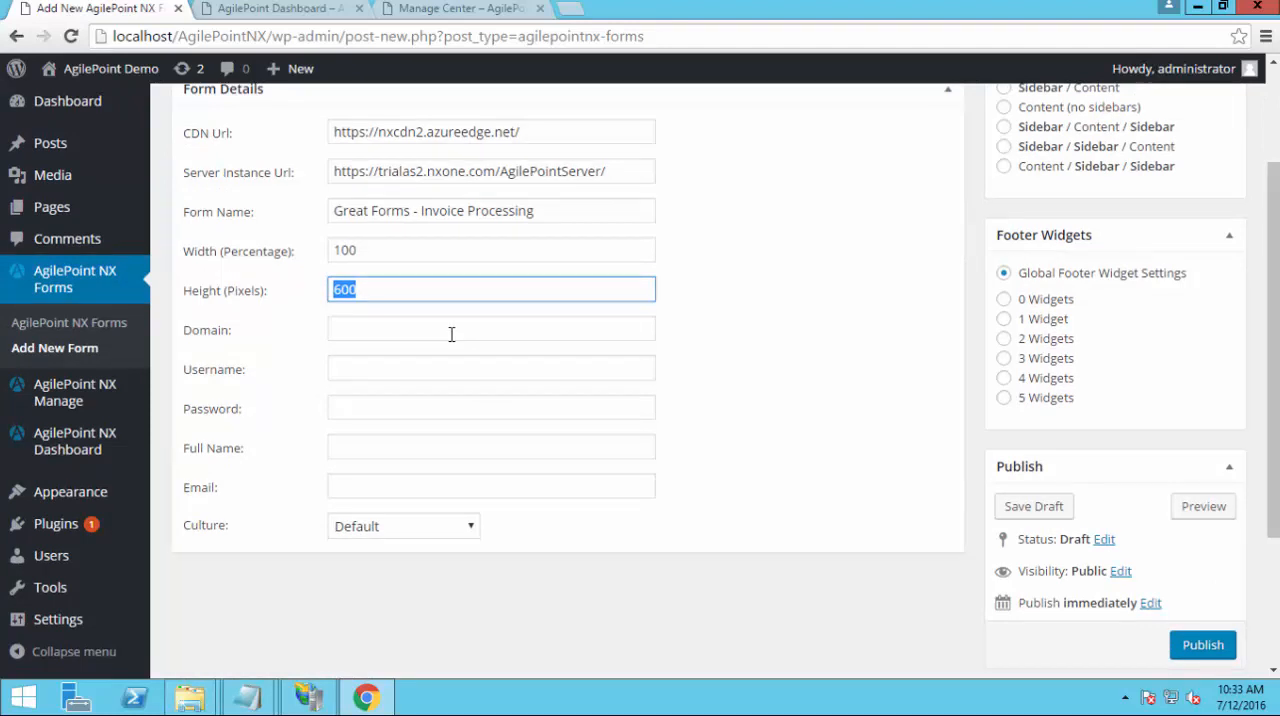
{"action": "left_click", "coordinate": [451, 334]}
{"action": "type", "text": "nxone"}
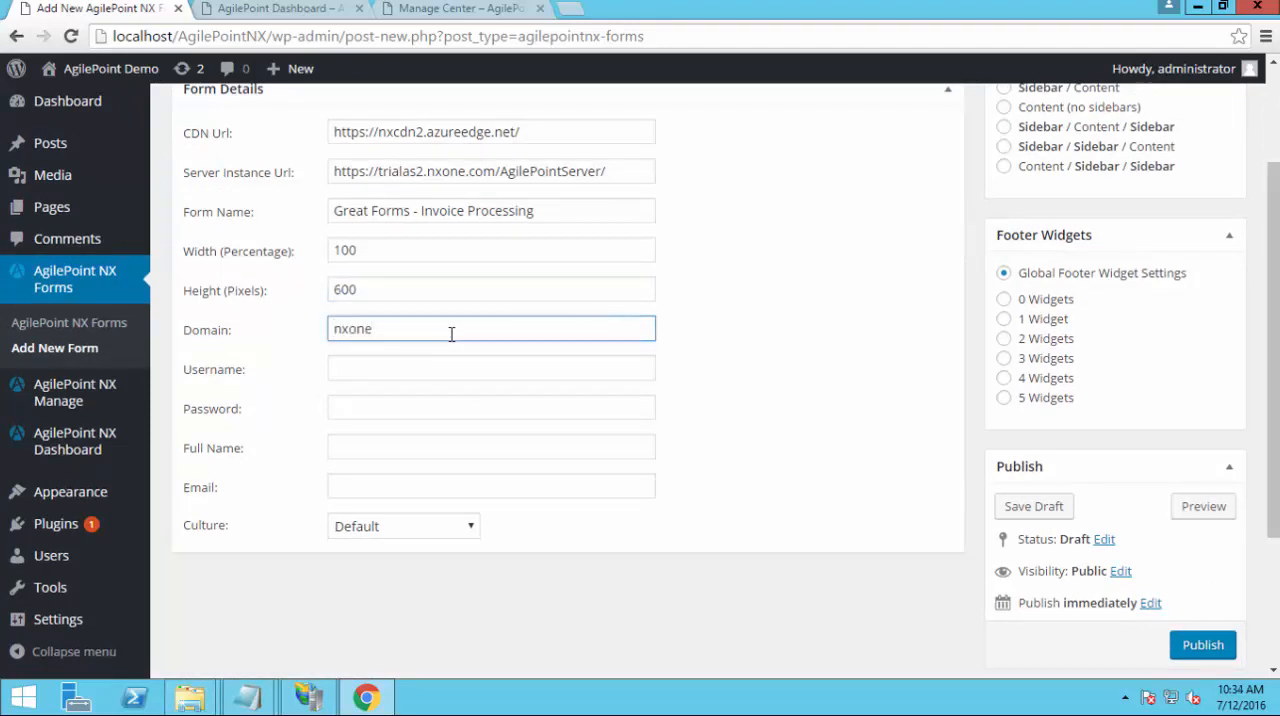
{"action": "key", "text": "Tab"}
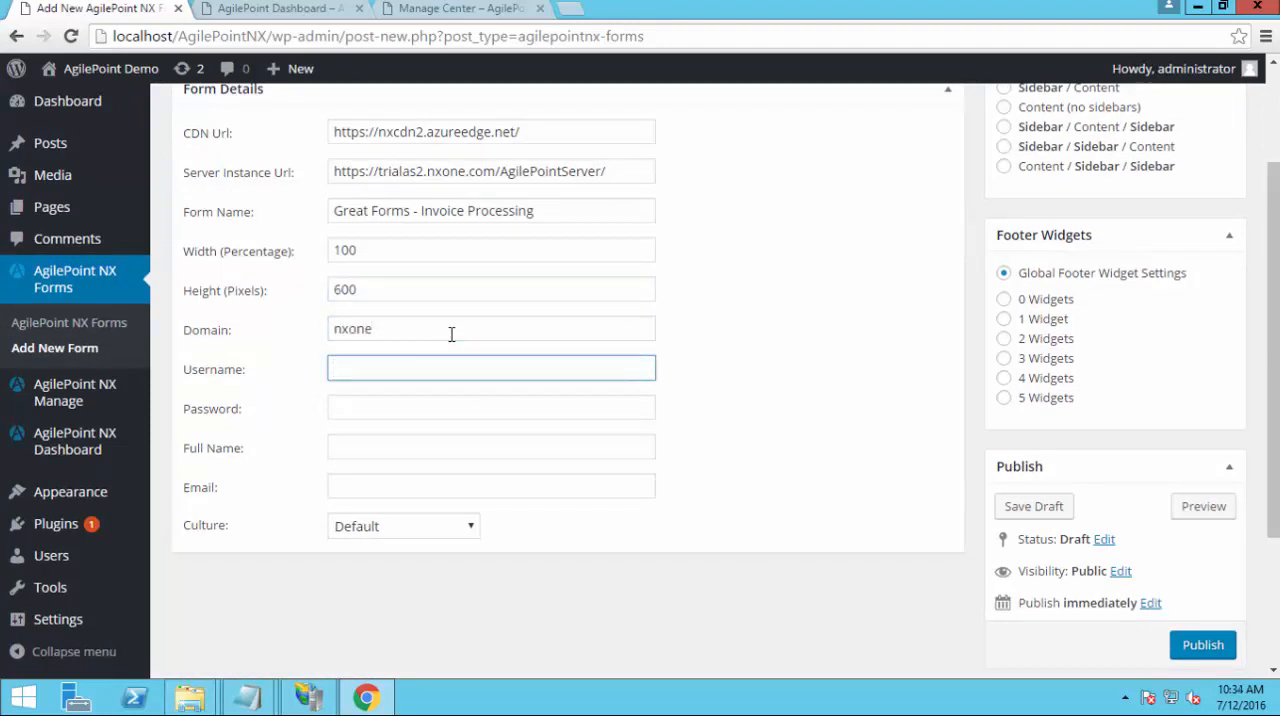
{"action": "type", "text": "agilepointdemo"}
{"action": "key", "text": "Tab"}
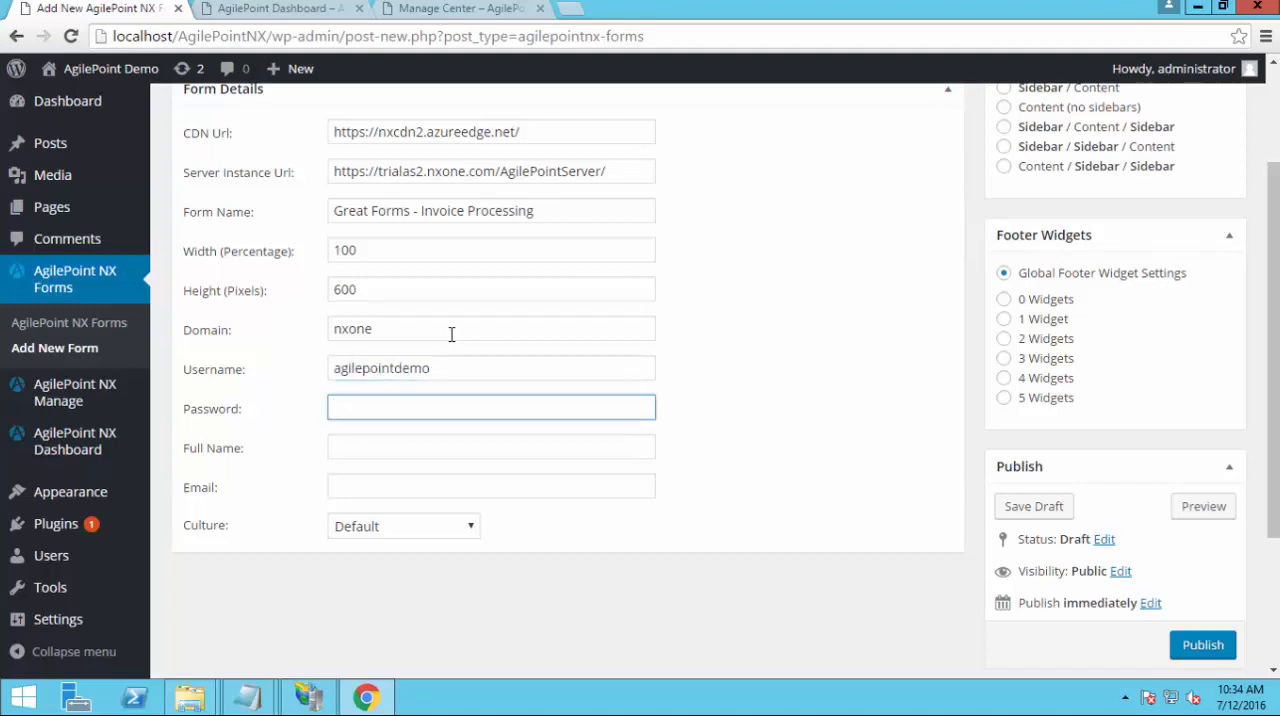
{"action": "type", "text": "•••••••••"}
Title the form Invoice Processing, based on its Form Name without the Great Forms prefix, and publish it
{"action": "scroll", "coordinate": [1255, 300], "scroll_direction": "up", "scroll_amount": 2}
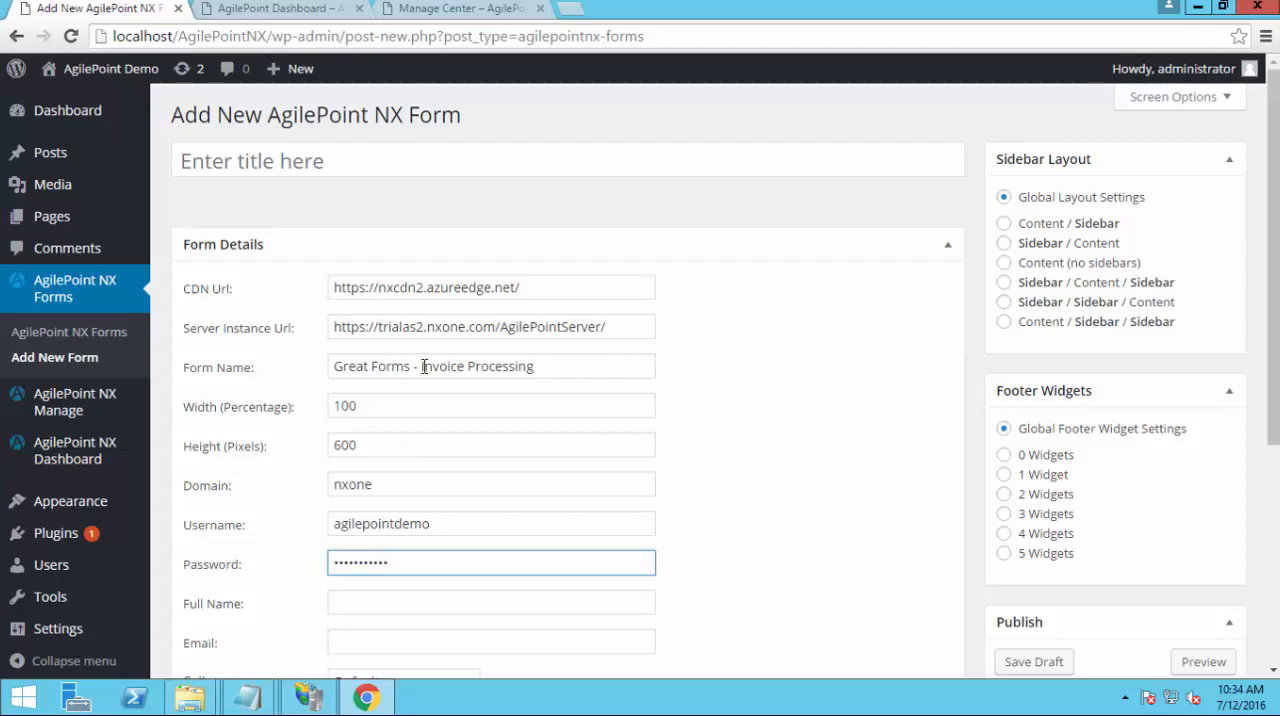
{"action": "left_click", "coordinate": [329, 369]}
{"action": "key", "text": "ctrl+a"}
{"action": "key", "text": "ctrl+c"}
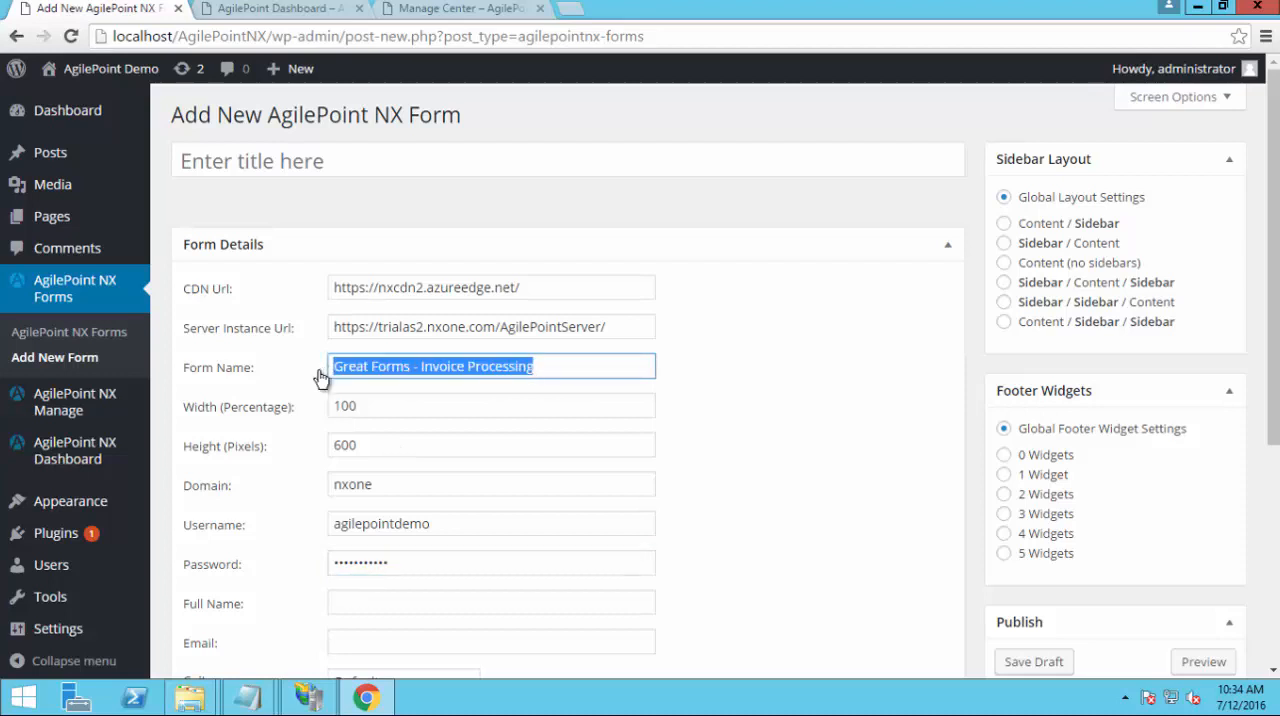
{"action": "left_click", "coordinate": [301, 164]}
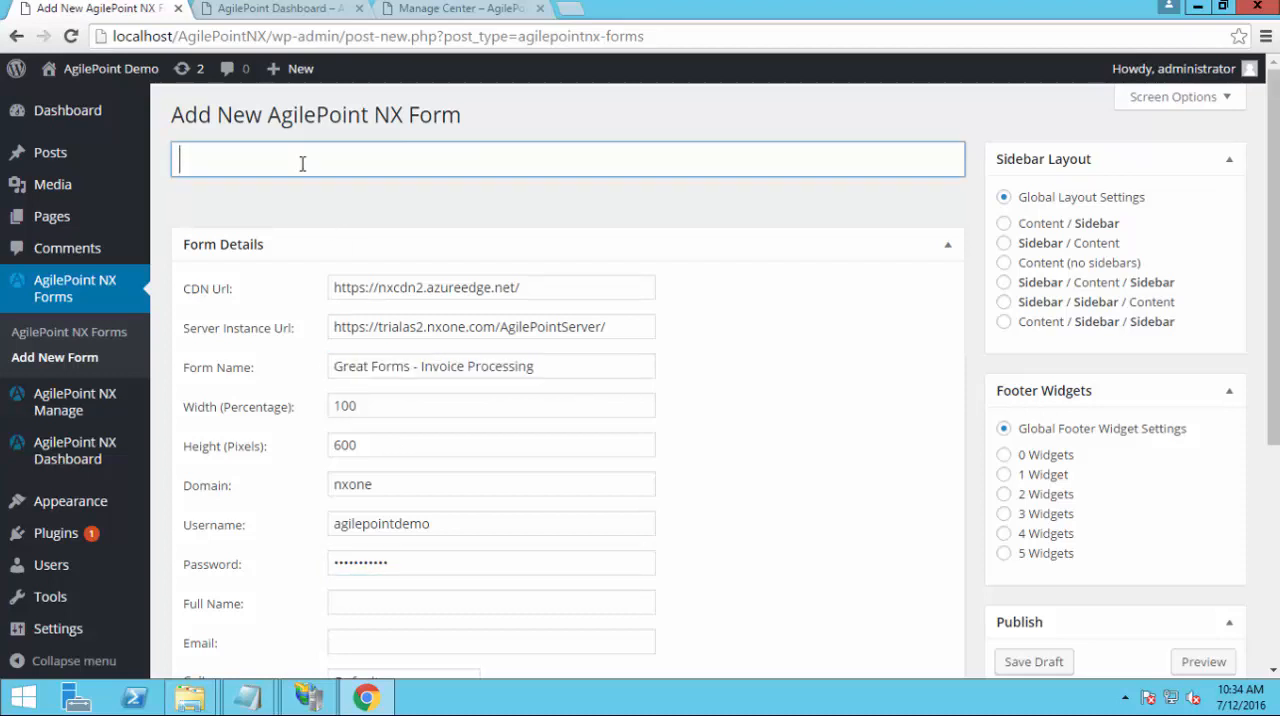
{"action": "key", "text": "ctrl+v"}
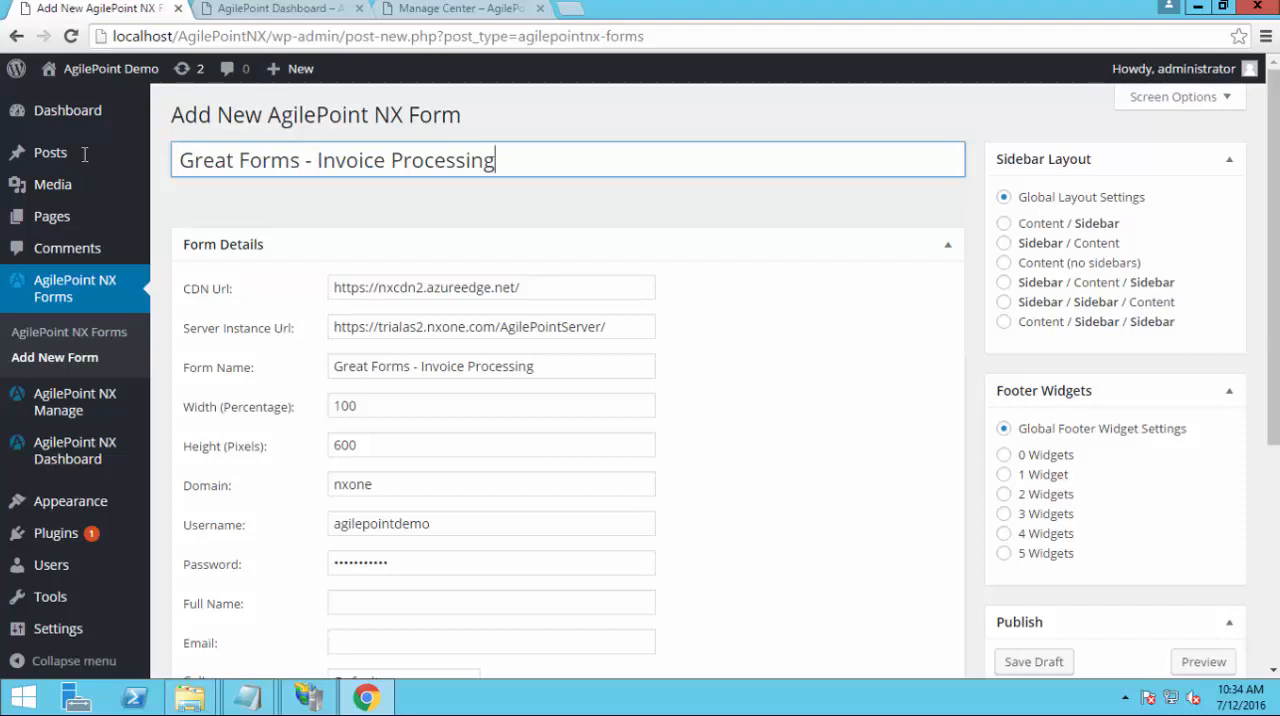
{"action": "left_click_drag", "start_coordinate": [317, 160], "coordinate": [68, 160]}
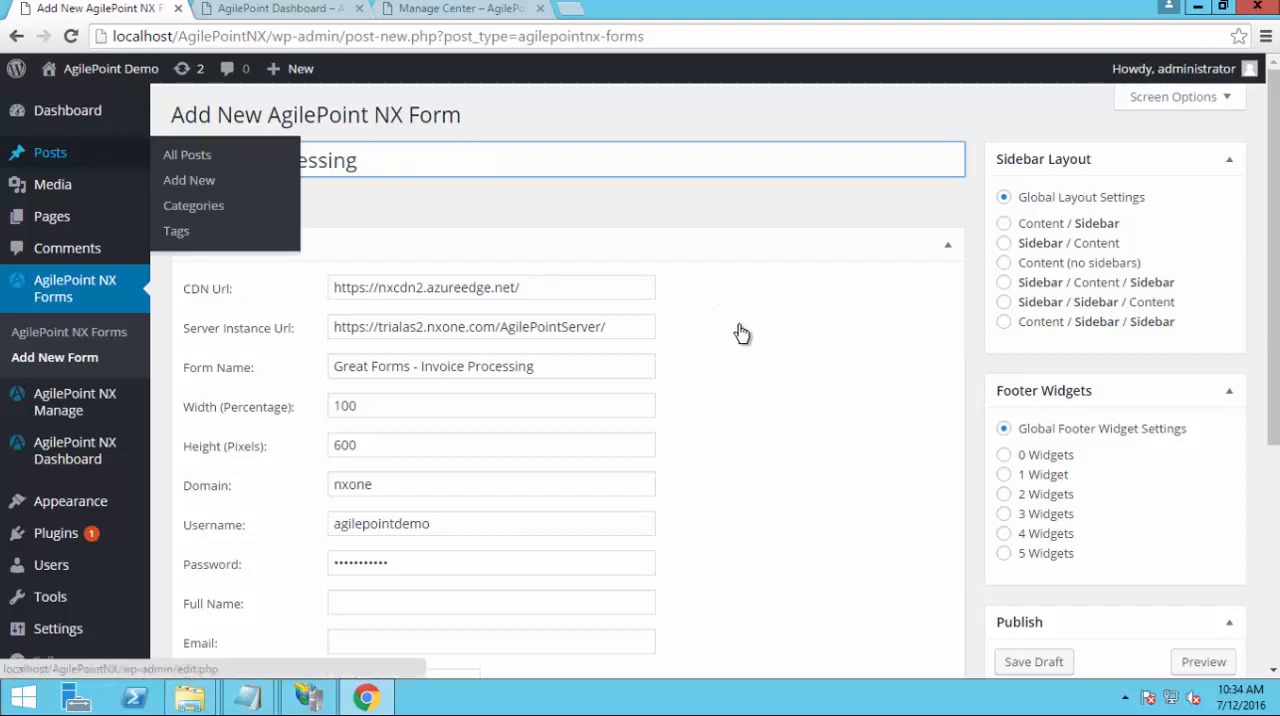
{"action": "key", "text": "BackSpace"}
{"action": "left_click", "coordinate": [894, 393]}
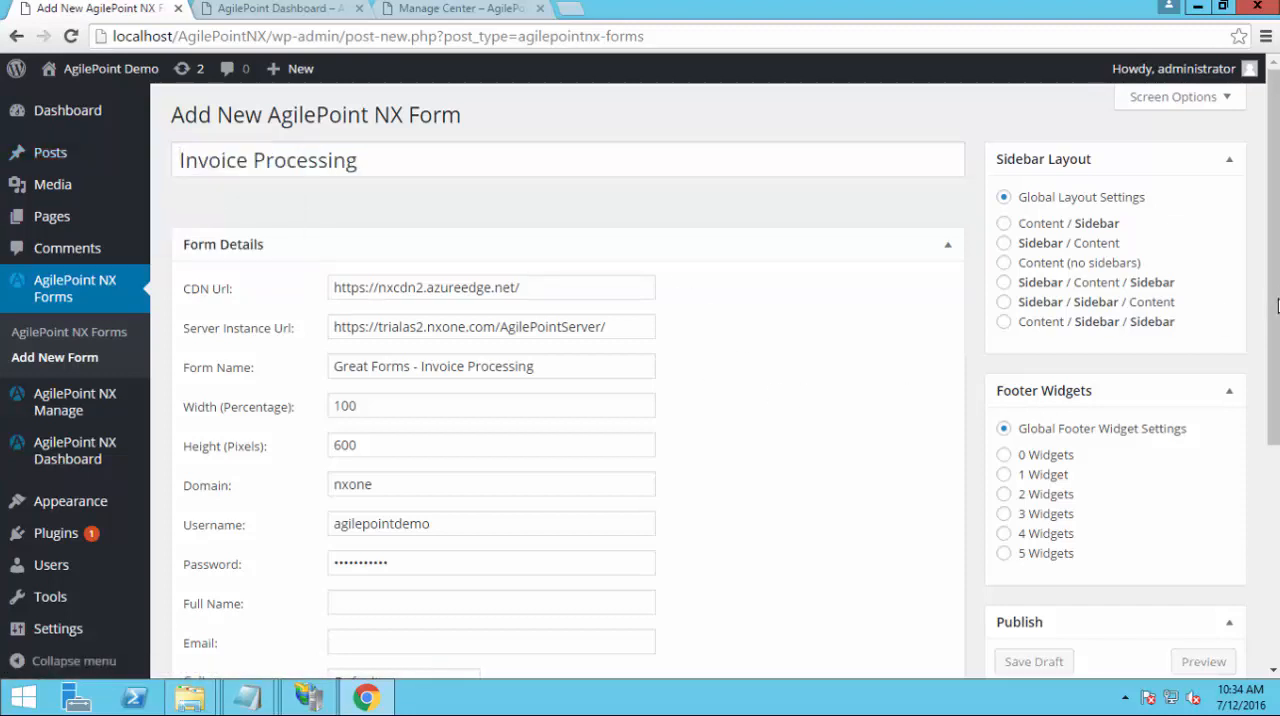
{"action": "left_click_drag", "start_coordinate": [1275, 305], "coordinate": [1276, 455]}
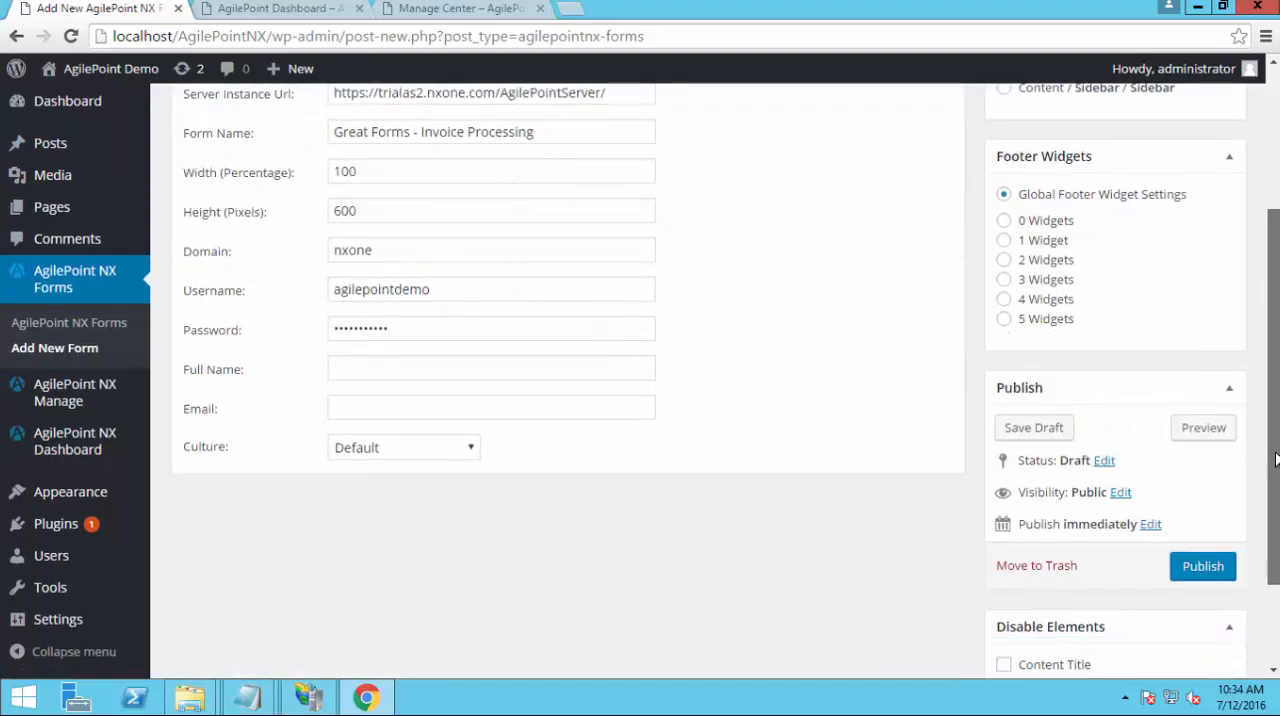
{"action": "left_click", "coordinate": [1205, 568]}
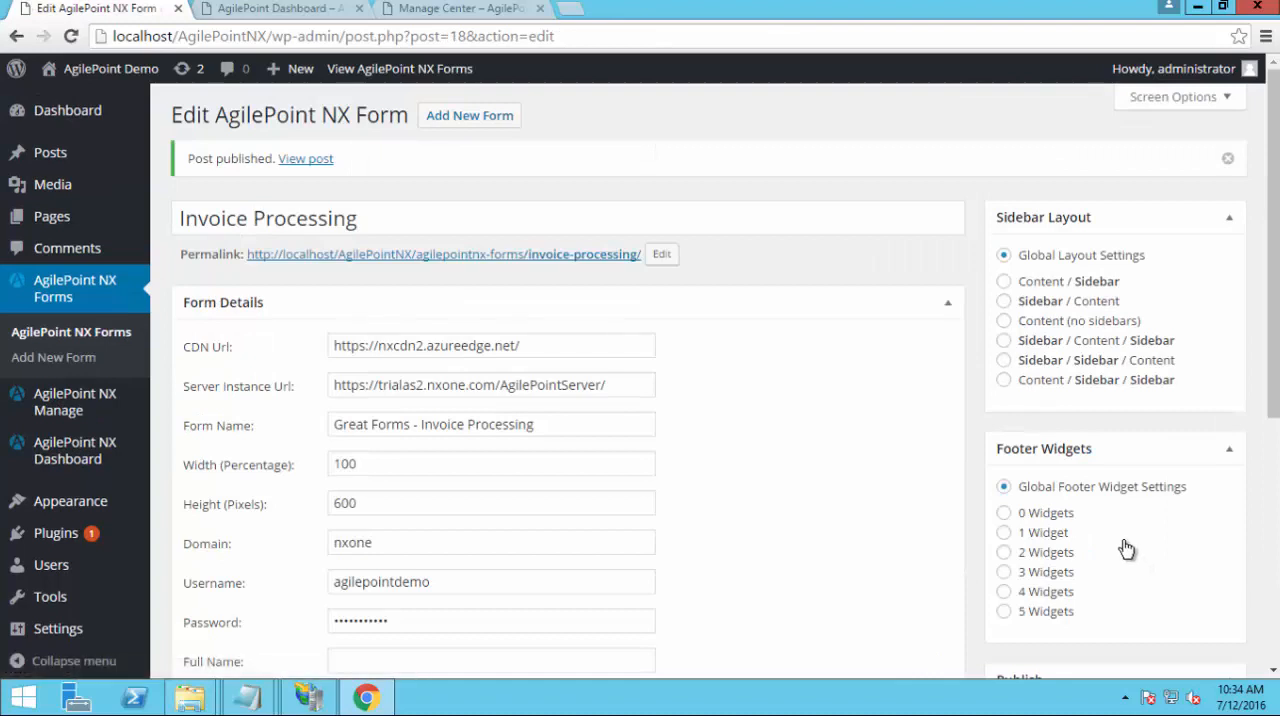
Open the published Invoice Processing page in a new browser tab and look through the form's submitter and upload fields
{"action": "right_click", "coordinate": [527, 262]}
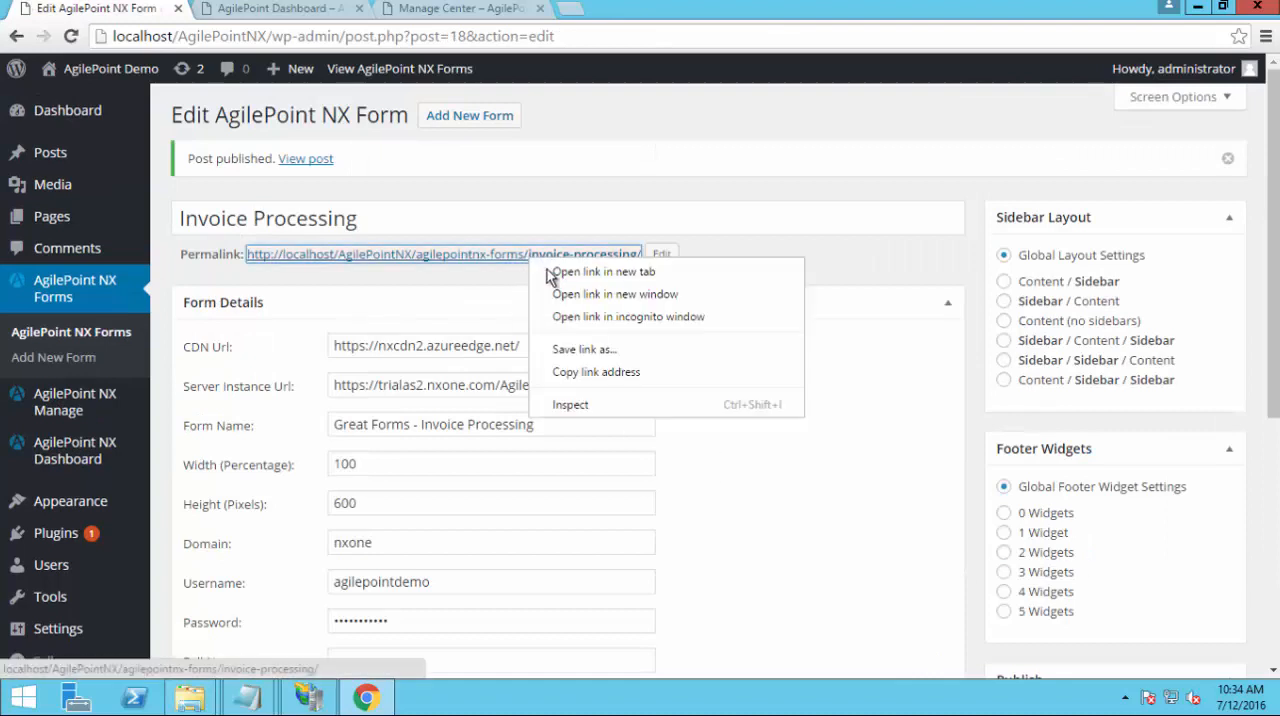
{"action": "left_click", "coordinate": [550, 268]}
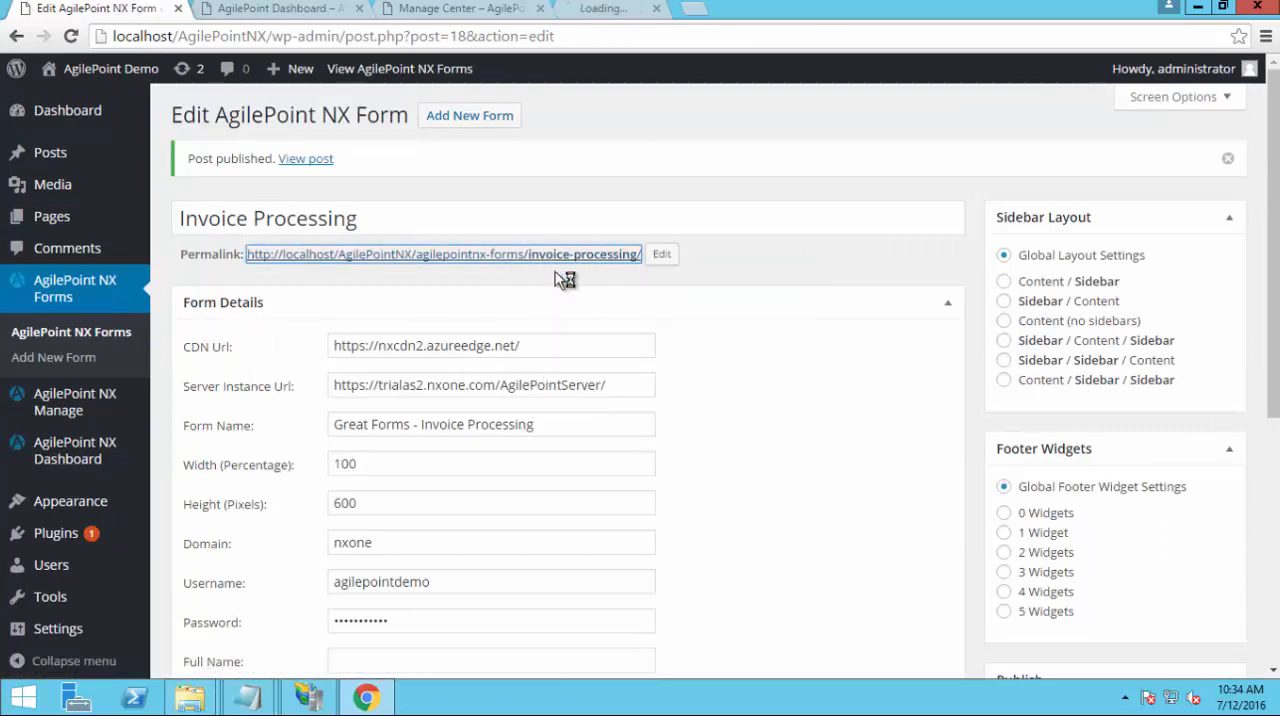
{"action": "left_click", "coordinate": [614, 12]}
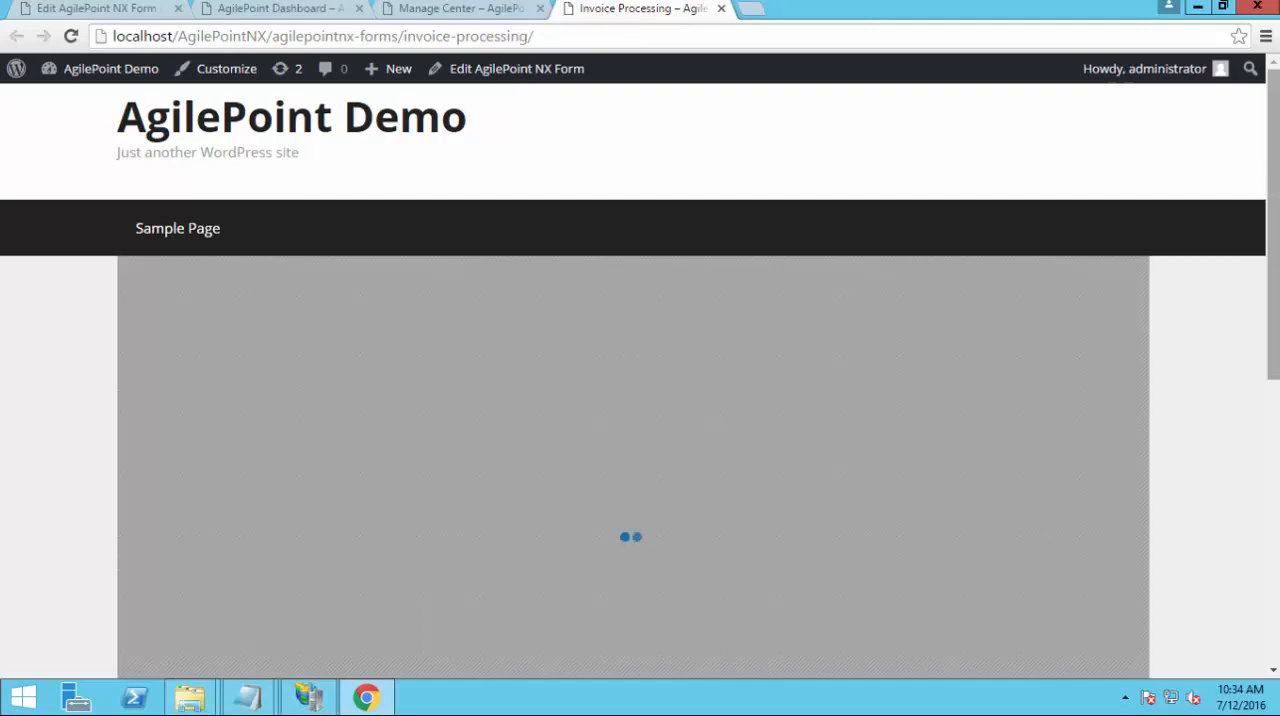
{"action": "left_click_drag", "start_coordinate": [1273, 225], "coordinate": [1273, 237]}
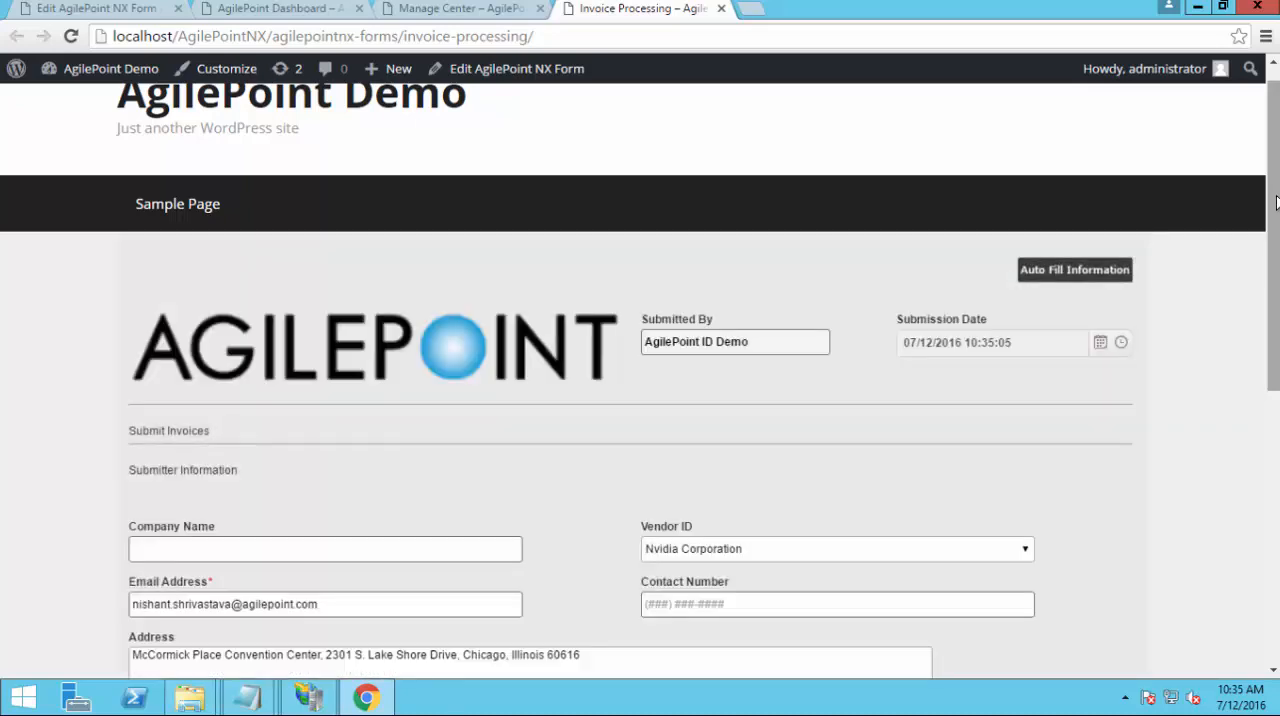
{"action": "scroll", "coordinate": [640, 400], "scroll_direction": "down", "scroll_amount": 1}
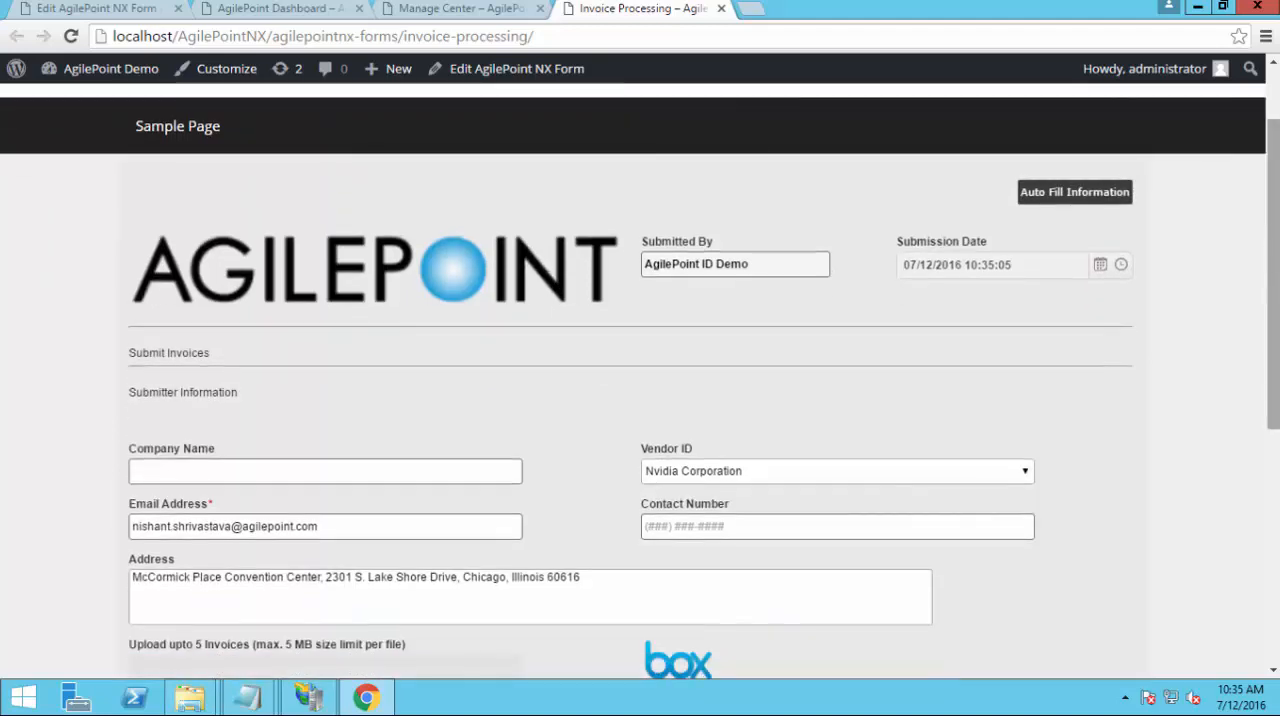
{"action": "scroll", "coordinate": [640, 400], "scroll_direction": "down", "scroll_amount": 2}
{"action": "scroll", "coordinate": [640, 400], "scroll_direction": "down", "scroll_amount": 1}
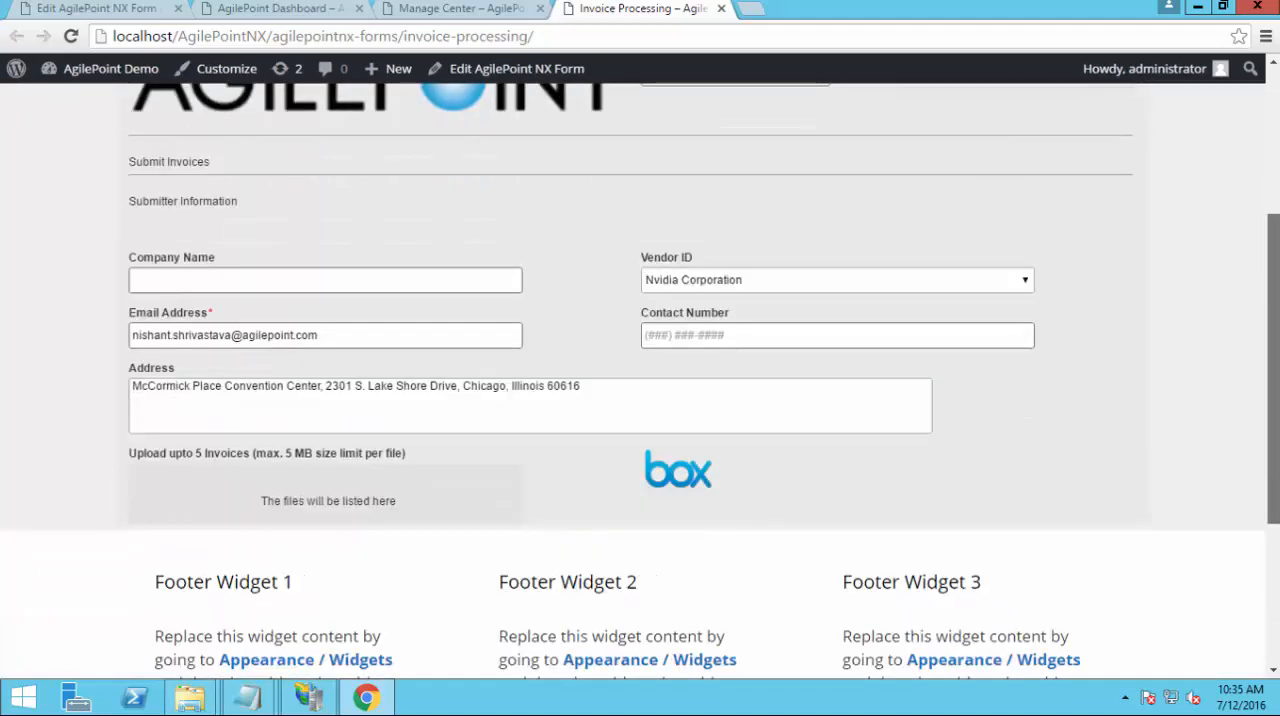
{"action": "scroll", "coordinate": [1147, 372], "scroll_direction": "up", "scroll_amount": 4}
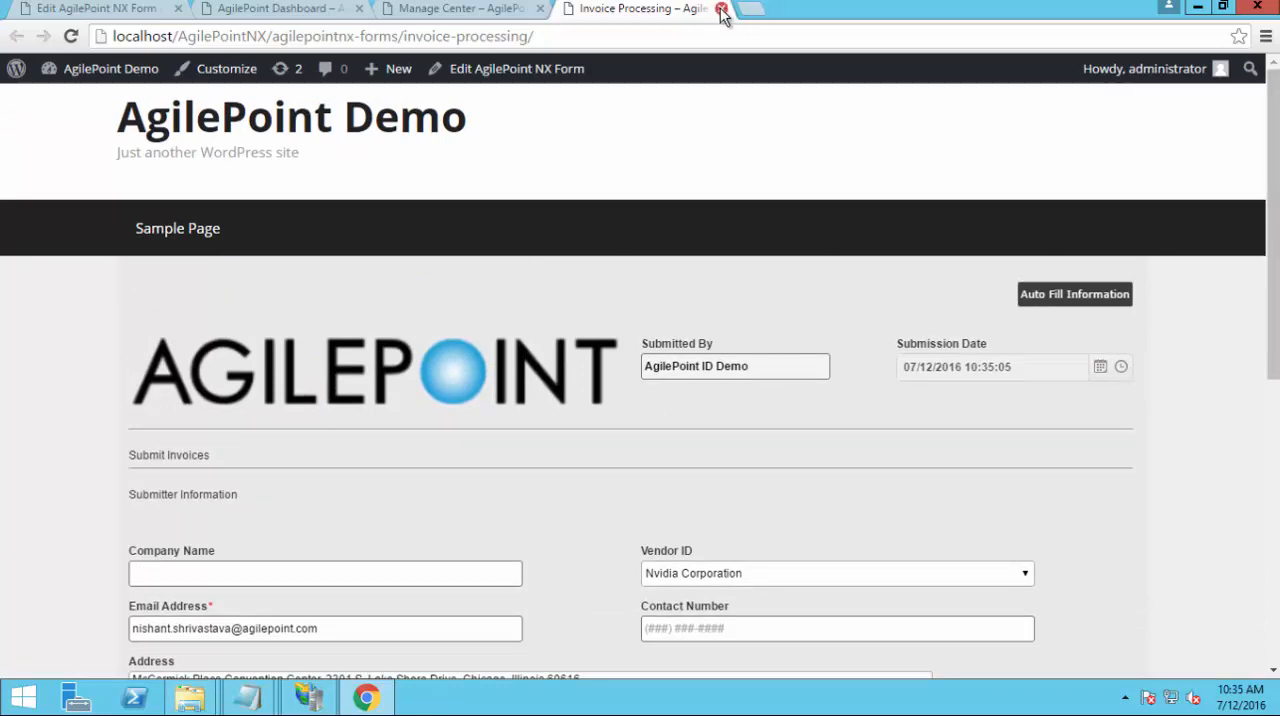
Return to the WordPress admin and open the site's Appearance settings on the Themes page
{"action": "left_click", "coordinate": [89, 14]}
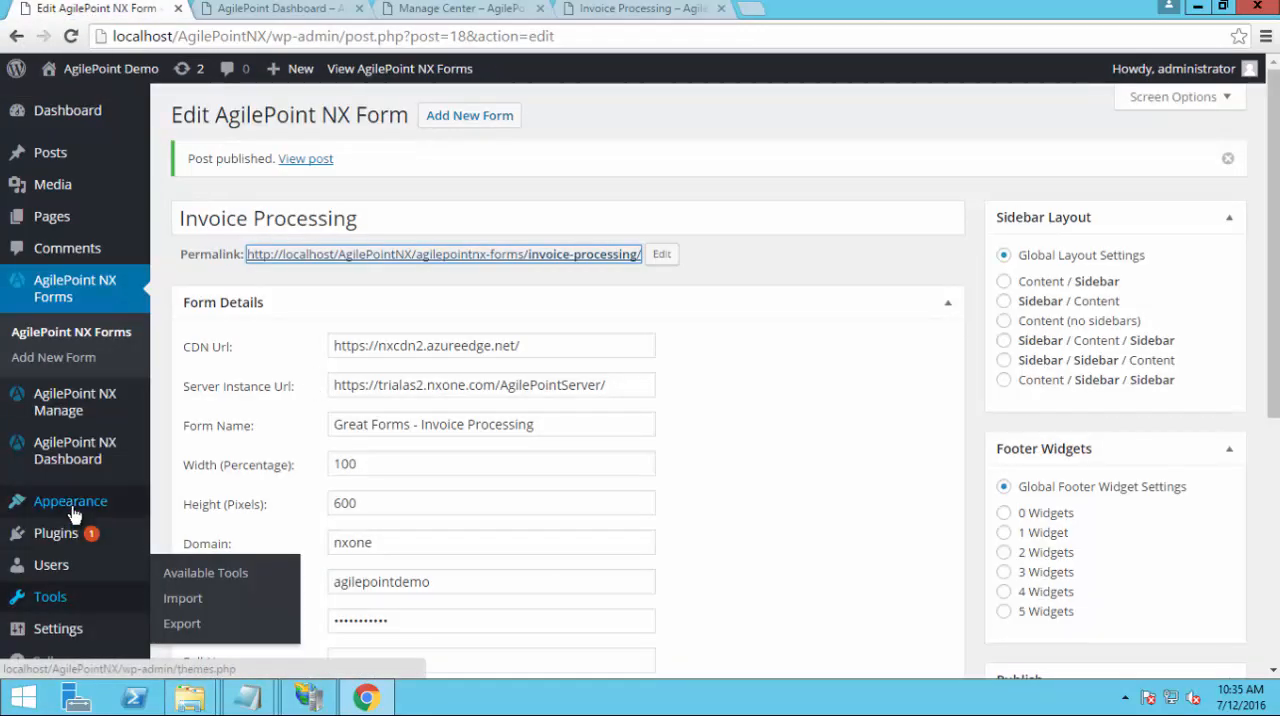
{"action": "mouse_move", "coordinate": [70, 515]}
{"action": "left_click", "coordinate": [181, 577]}
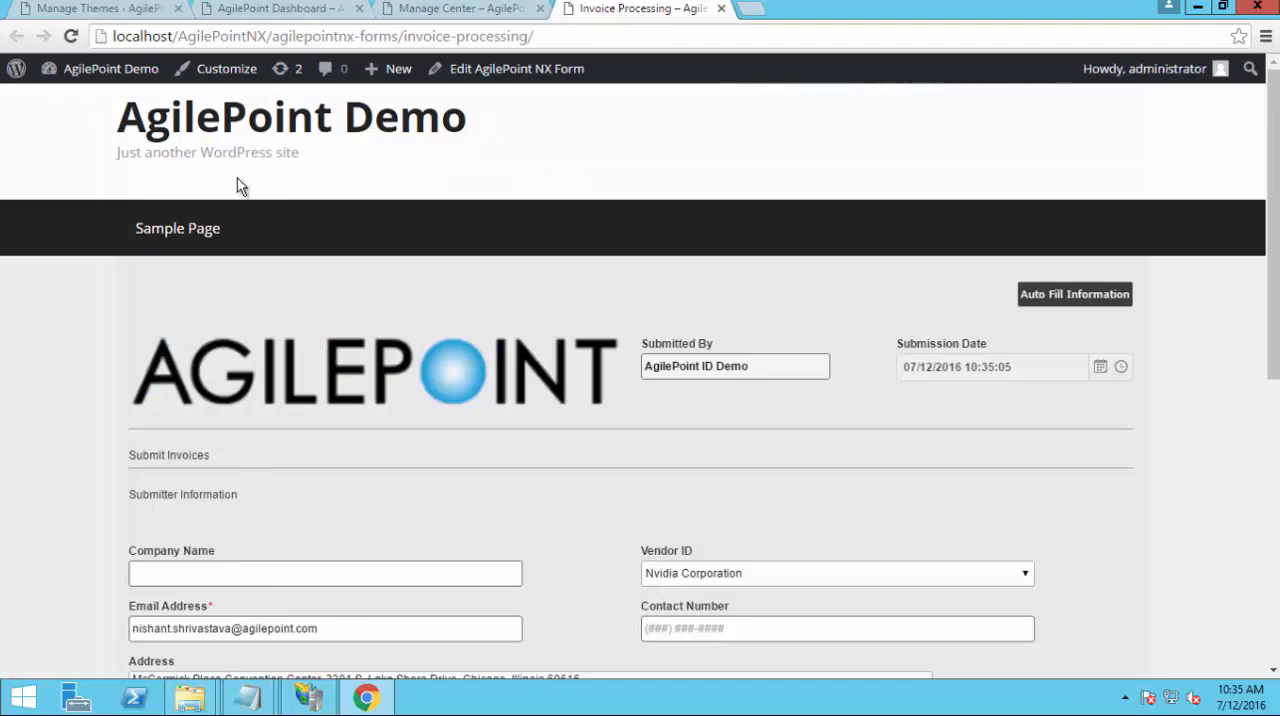
Shorten the published Invoice Processing page's address to localhost/AgilePointNX and load the site's home page to check its navigation
{"action": "left_click", "coordinate": [272, 41]}
{"action": "left_click", "coordinate": [272, 41]}
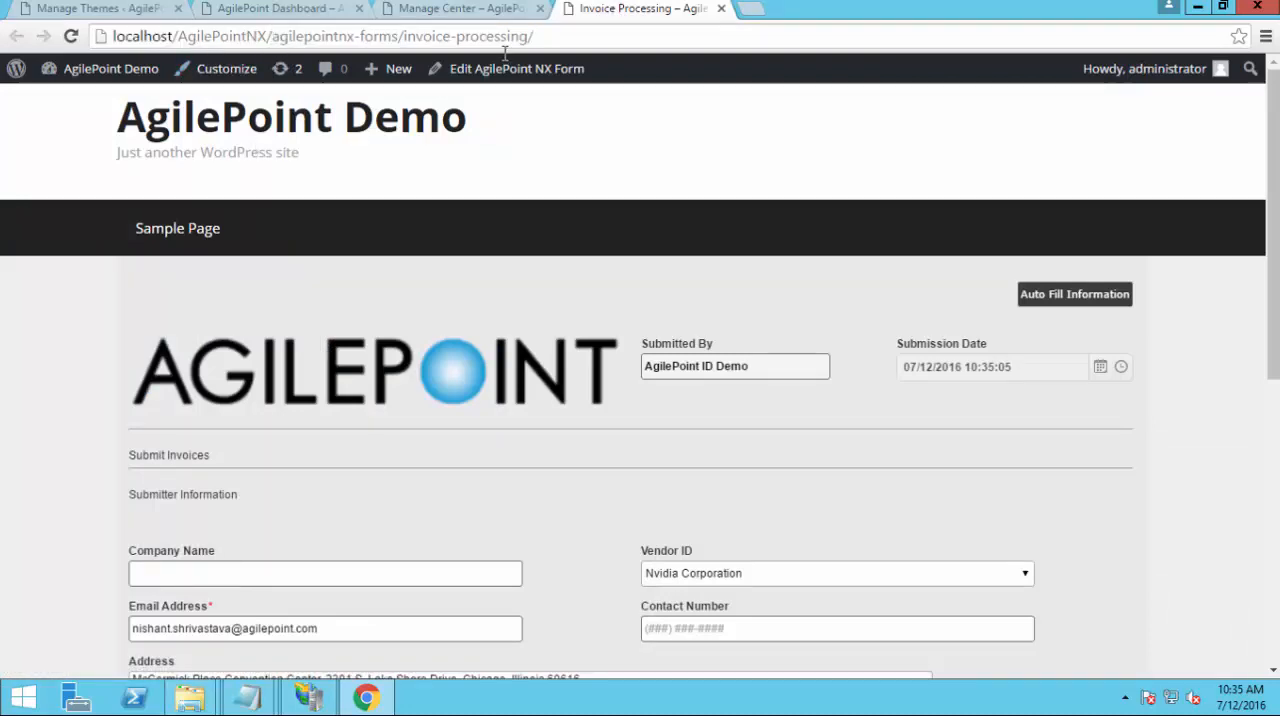
{"action": "left_click_drag", "start_coordinate": [272, 41], "coordinate": [541, 41]}
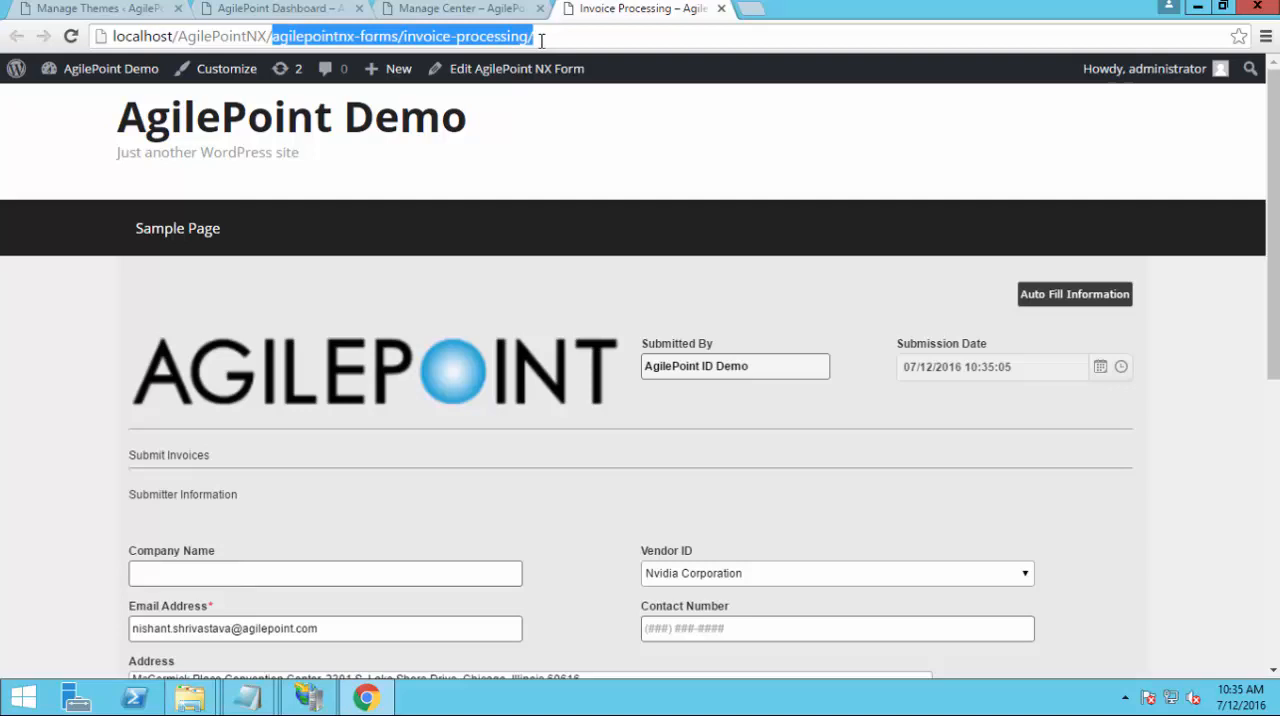
{"action": "key", "text": "BackSpace"}
{"action": "key", "text": "BackSpace"}
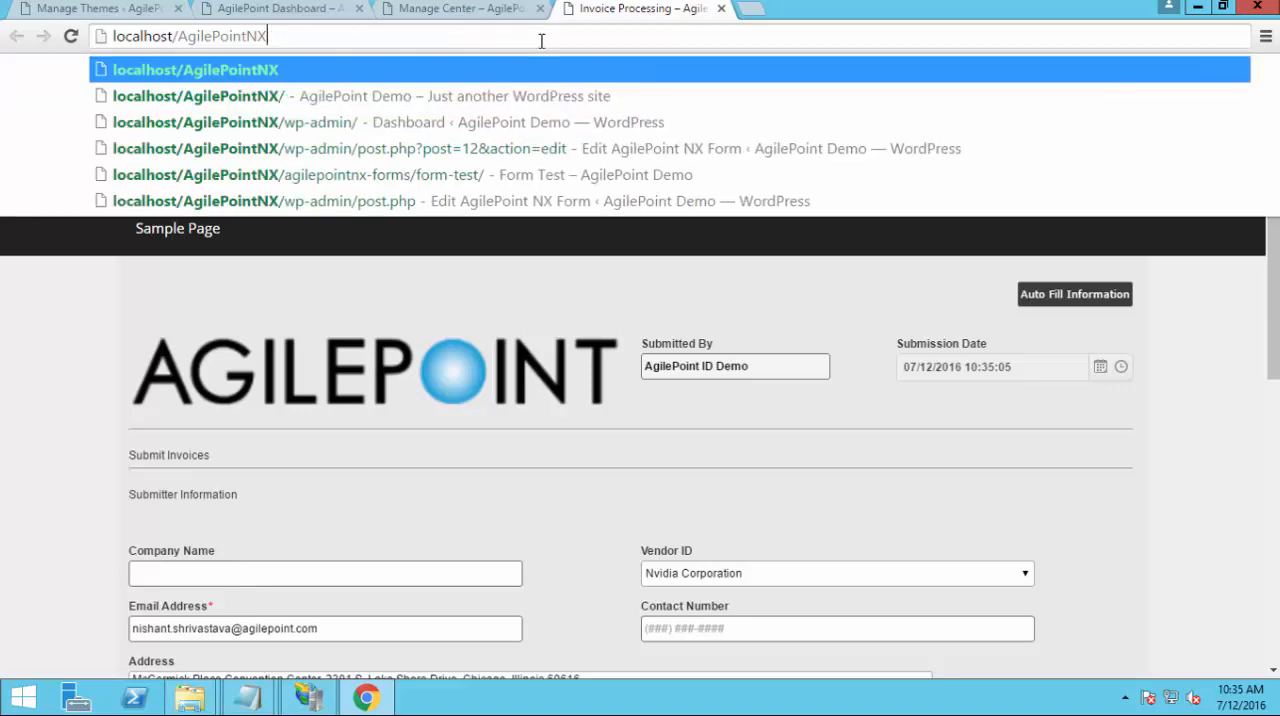
{"action": "key", "text": "Return"}
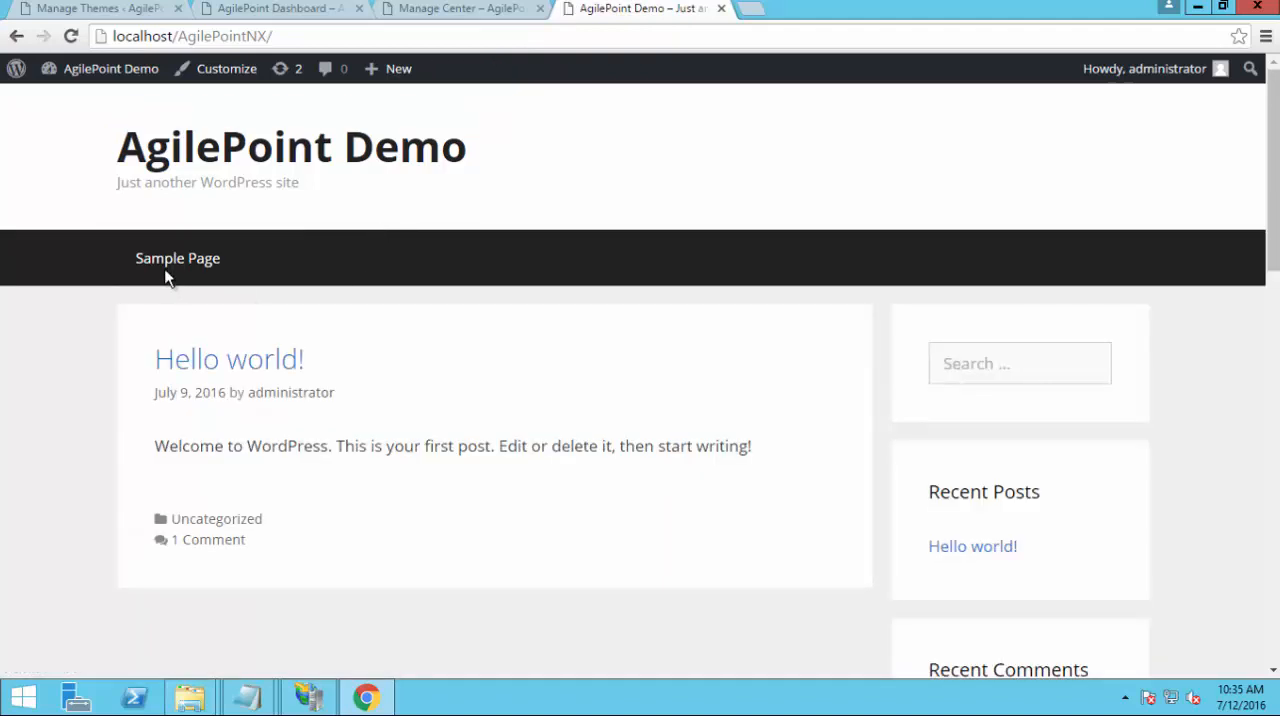
Go back to the Themes admin page, moved into its own maximized browser window, and open the Menus page
{"action": "left_click", "coordinate": [70, 16]}
{"action": "left_click_drag", "start_coordinate": [178, 334], "coordinate": [156, 500]}
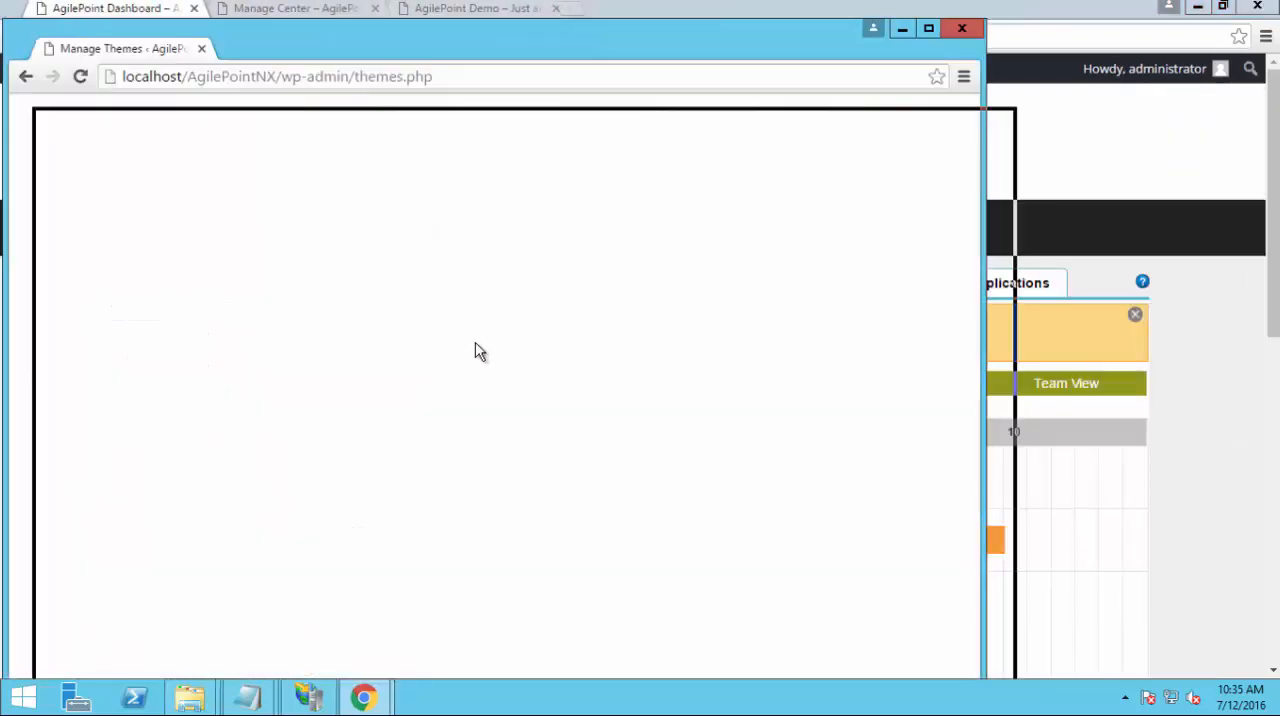
{"action": "left_click_drag", "start_coordinate": [475, 351], "coordinate": [982, 3]}
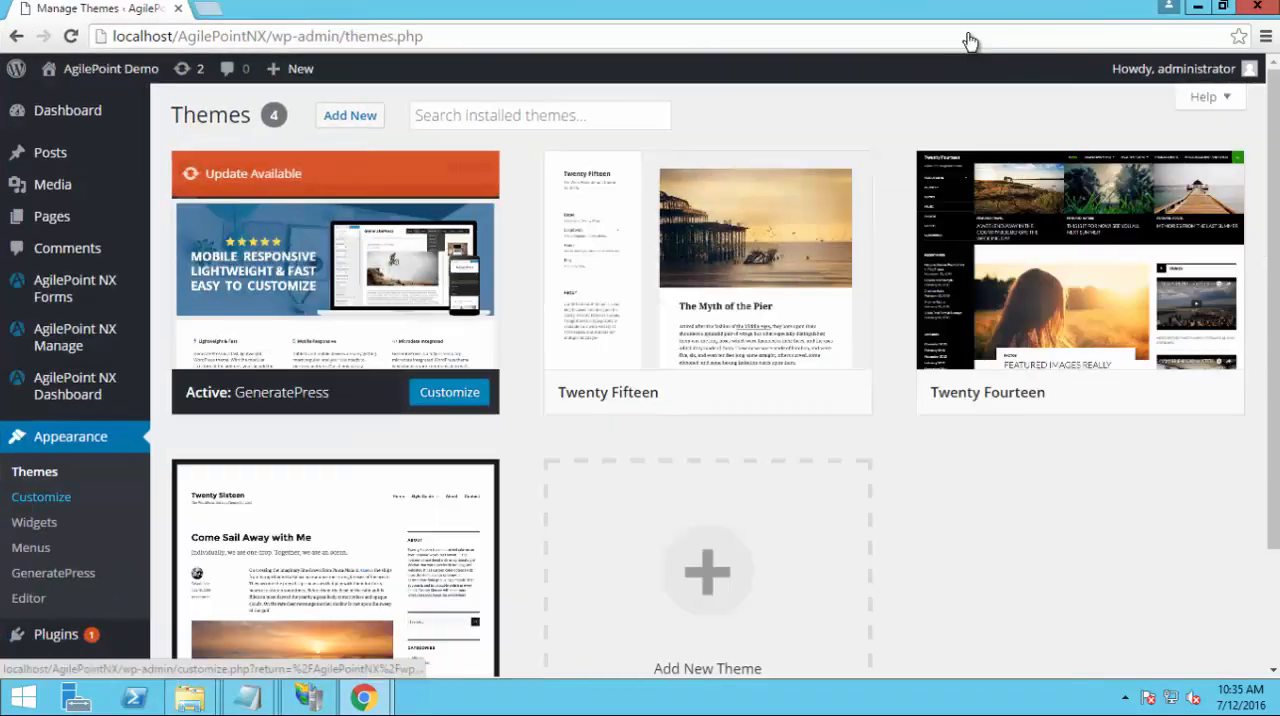
{"action": "left_click", "coordinate": [30, 549]}
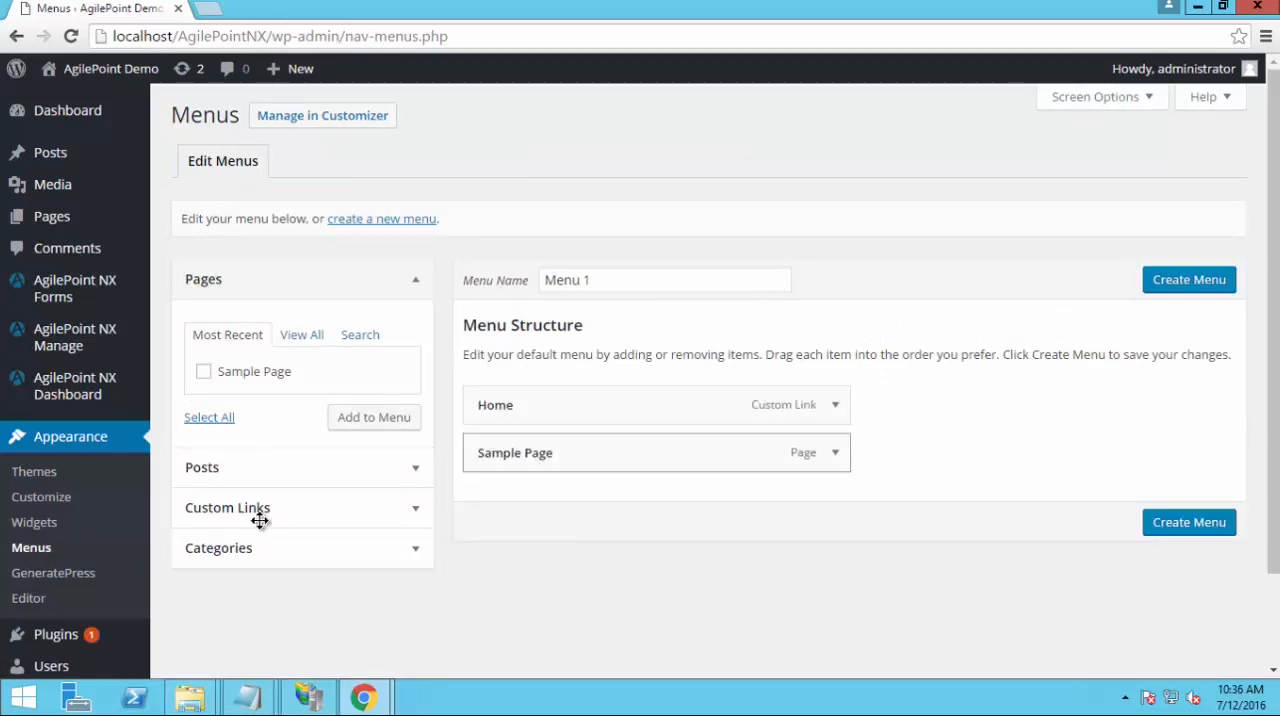
Add a custom link named My Menu with the URL # to the Menu 1 structure
{"action": "left_click", "coordinate": [363, 520]}
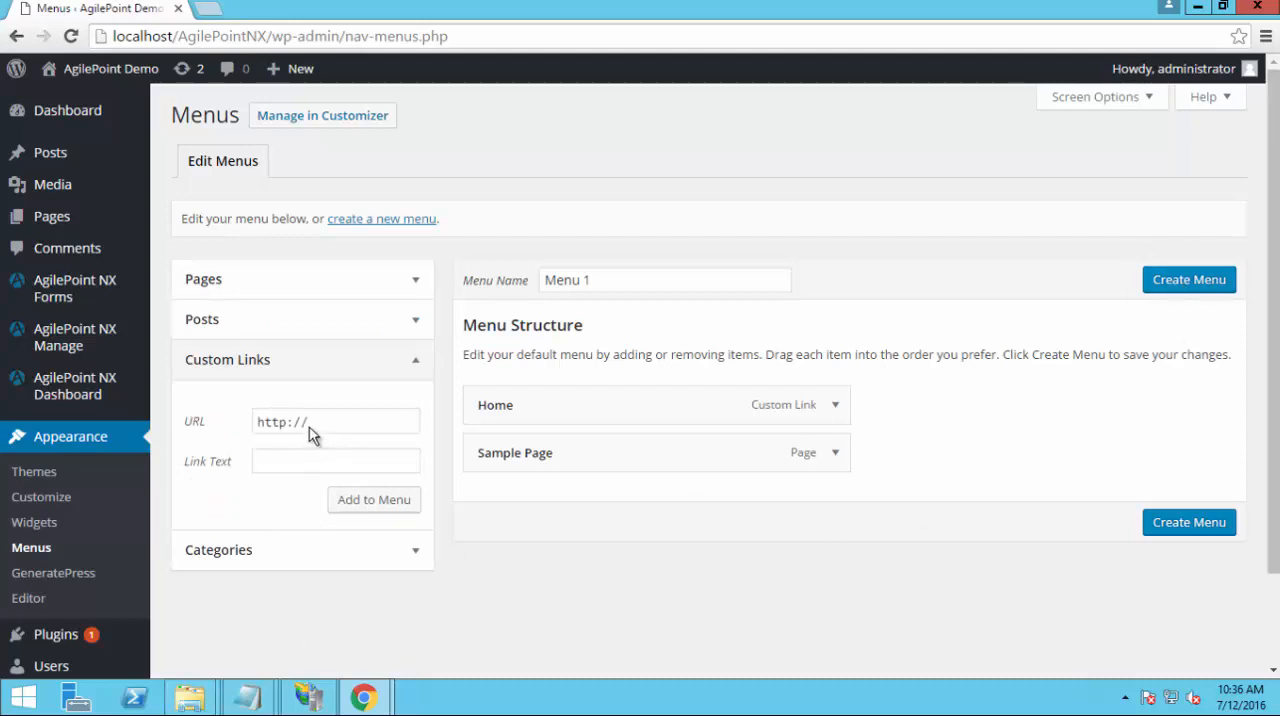
{"action": "left_click", "coordinate": [220, 422]}
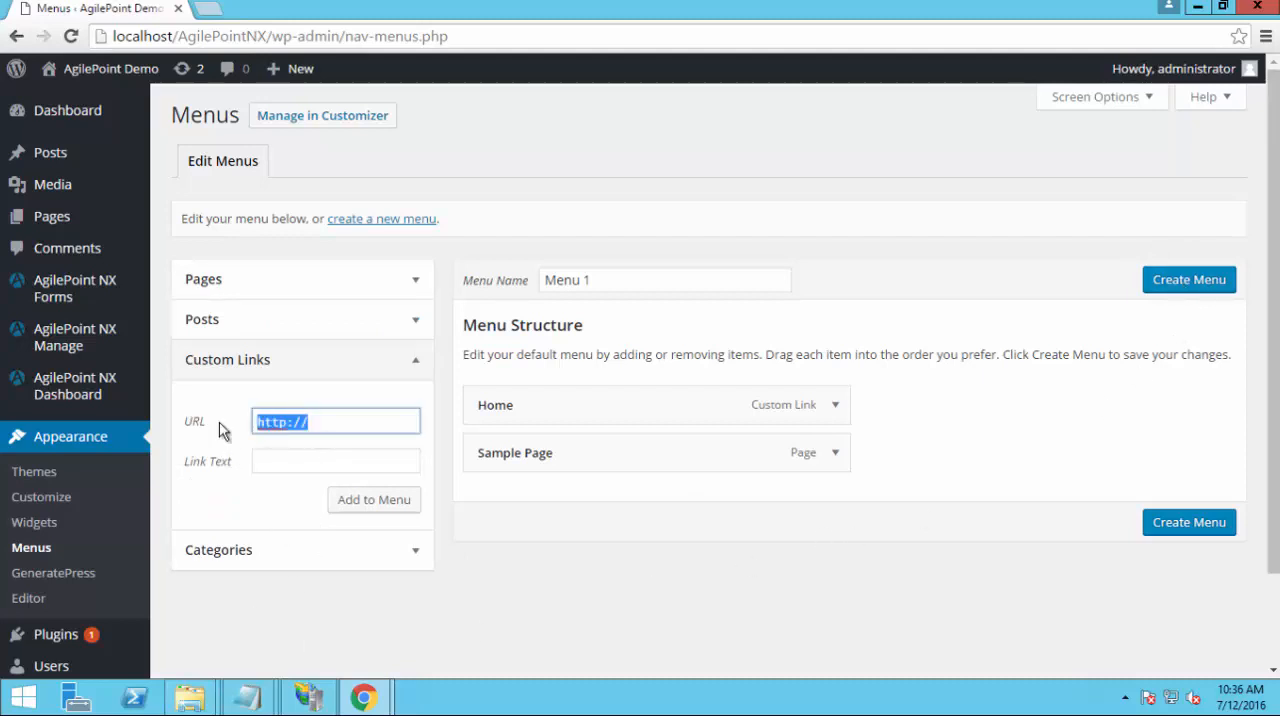
{"action": "type", "text": "#"}
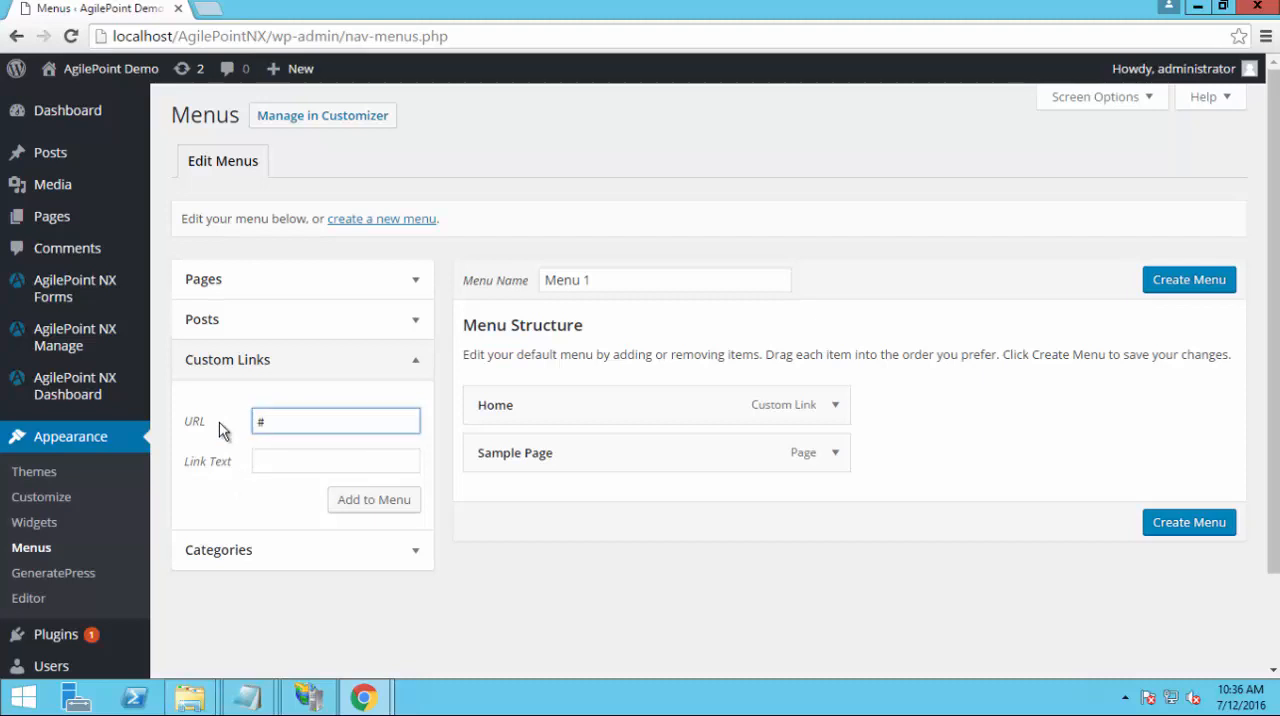
{"action": "key", "text": "Tab"}
{"action": "type", "text": "M"}
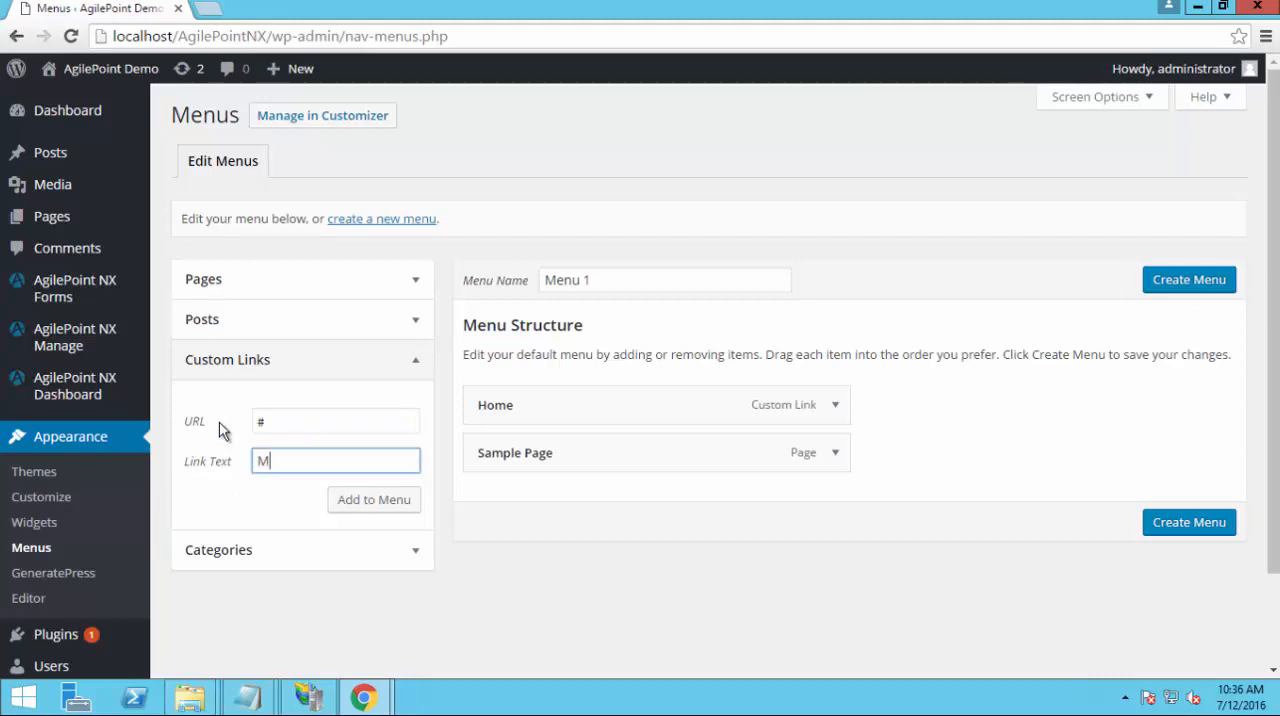
{"action": "type", "text": "y Menu"}
{"action": "left_click", "coordinate": [388, 509]}
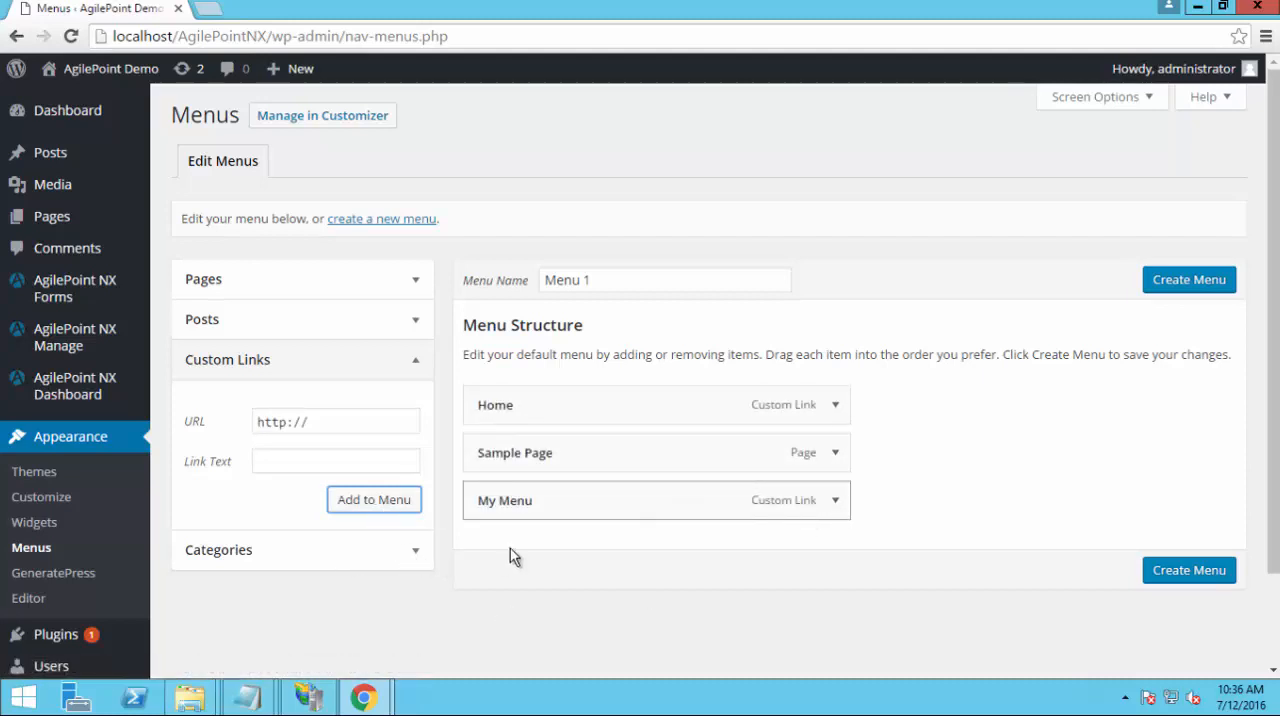
Look through all available pages and posts for the AgilePoint items that can be added to the menu
{"action": "left_click", "coordinate": [268, 283]}
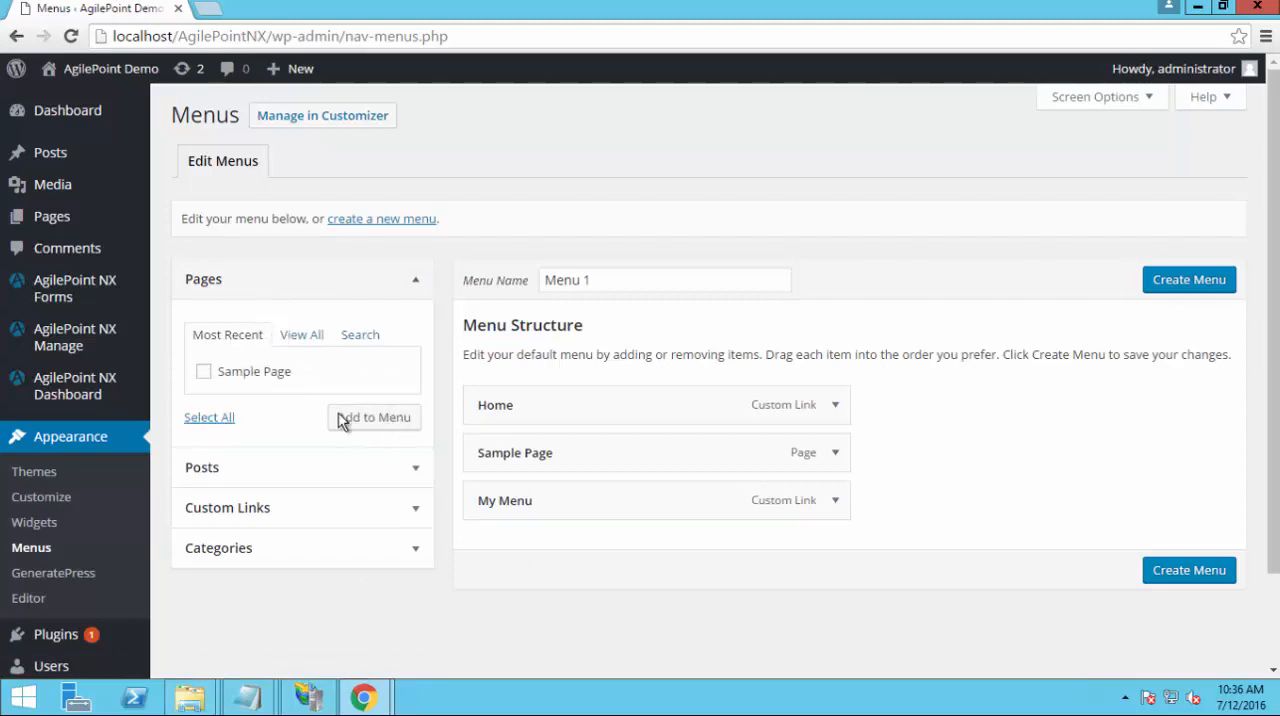
{"action": "left_click", "coordinate": [308, 340]}
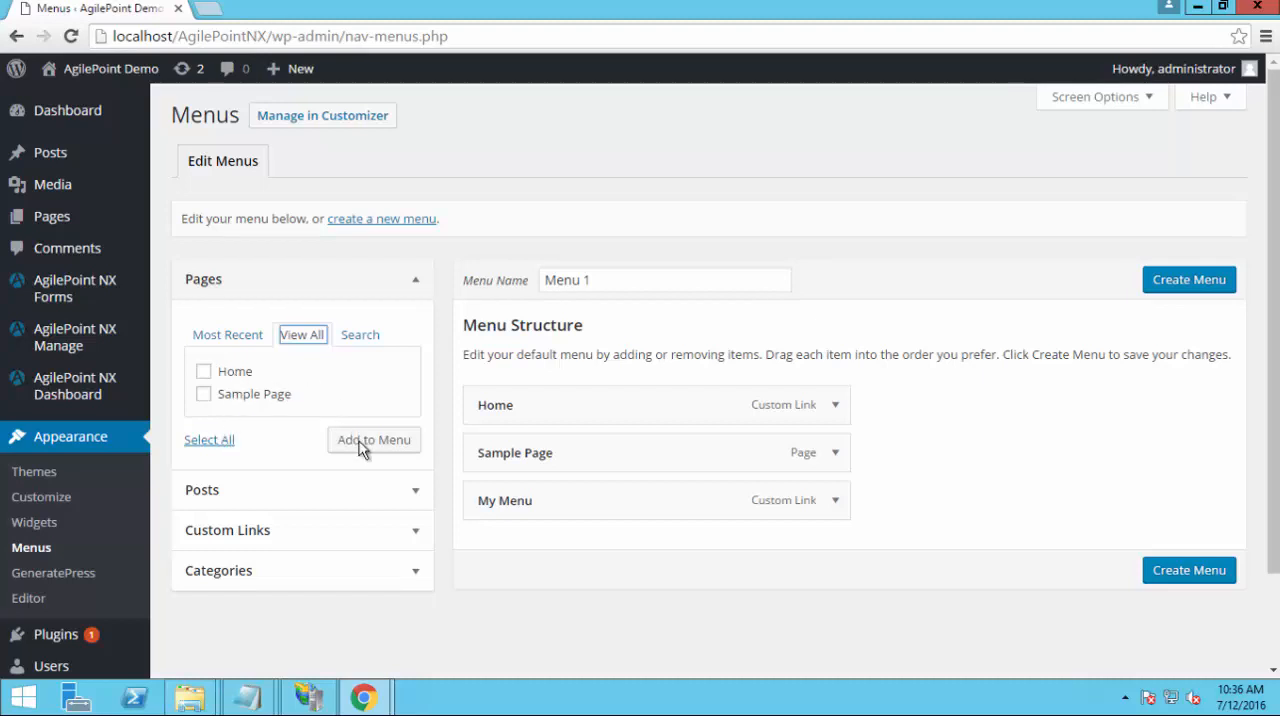
{"action": "left_click", "coordinate": [362, 336]}
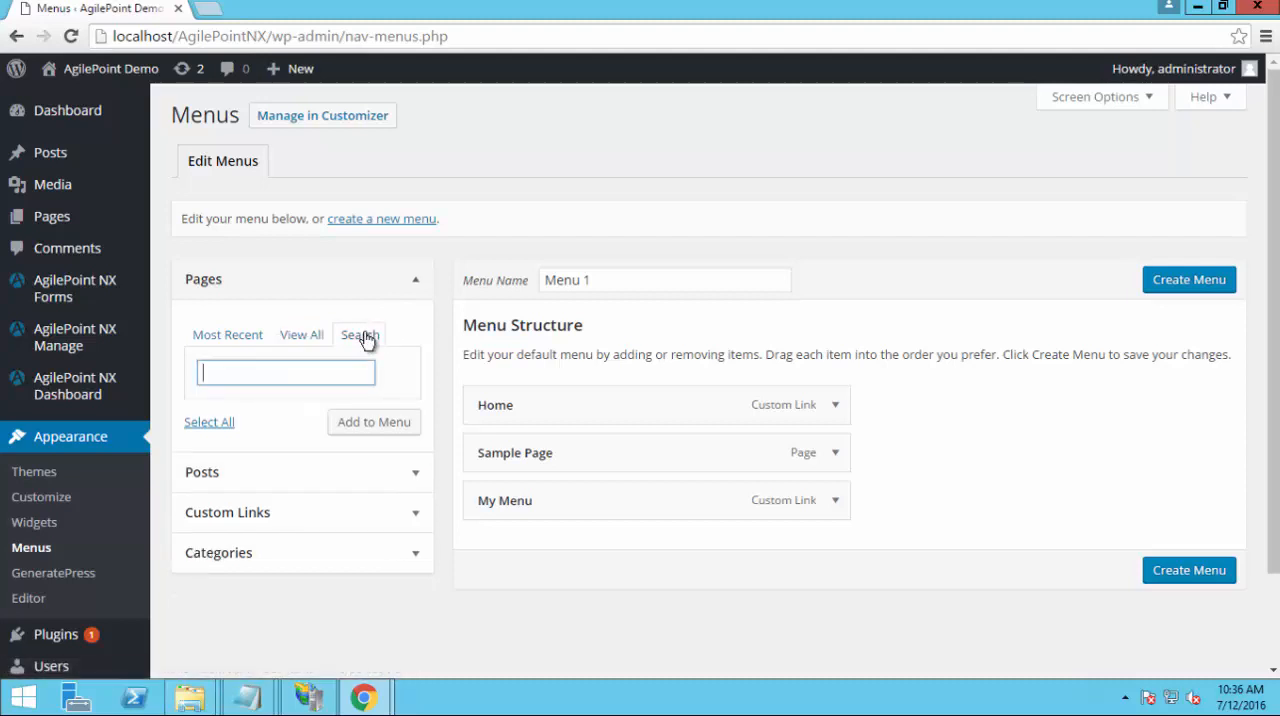
{"action": "left_click", "coordinate": [238, 477]}
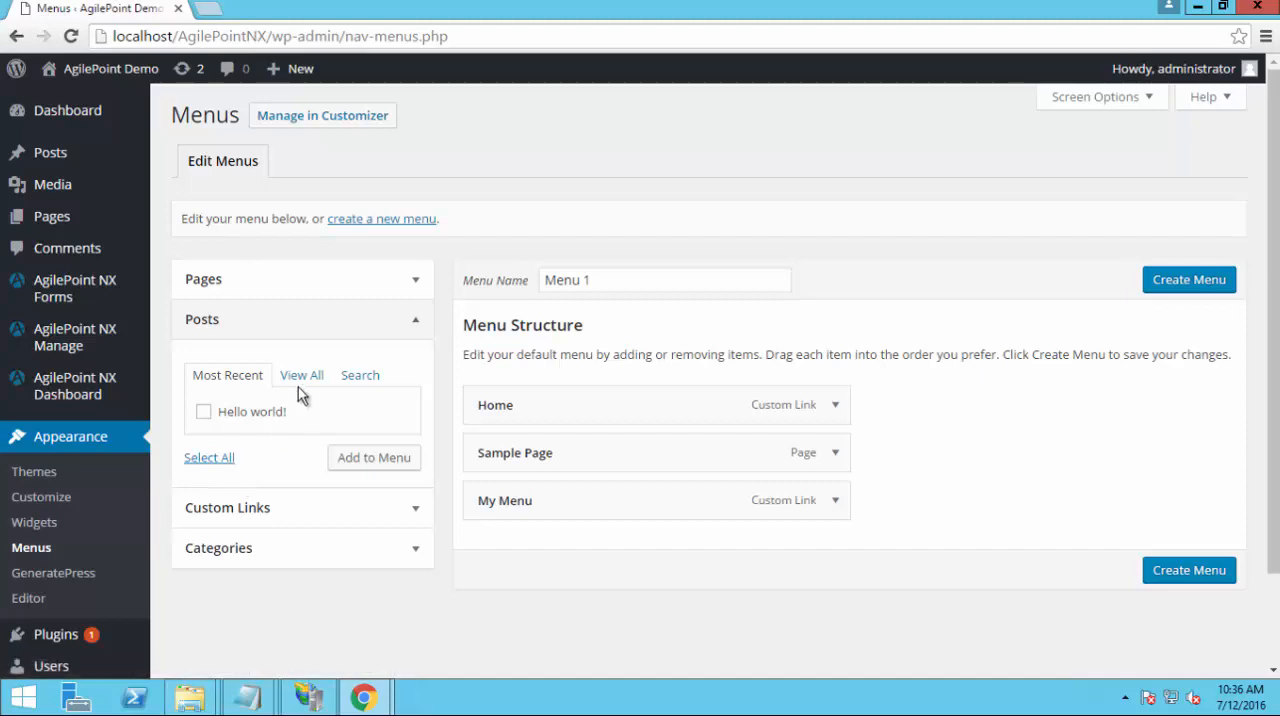
{"action": "left_click", "coordinate": [302, 378]}
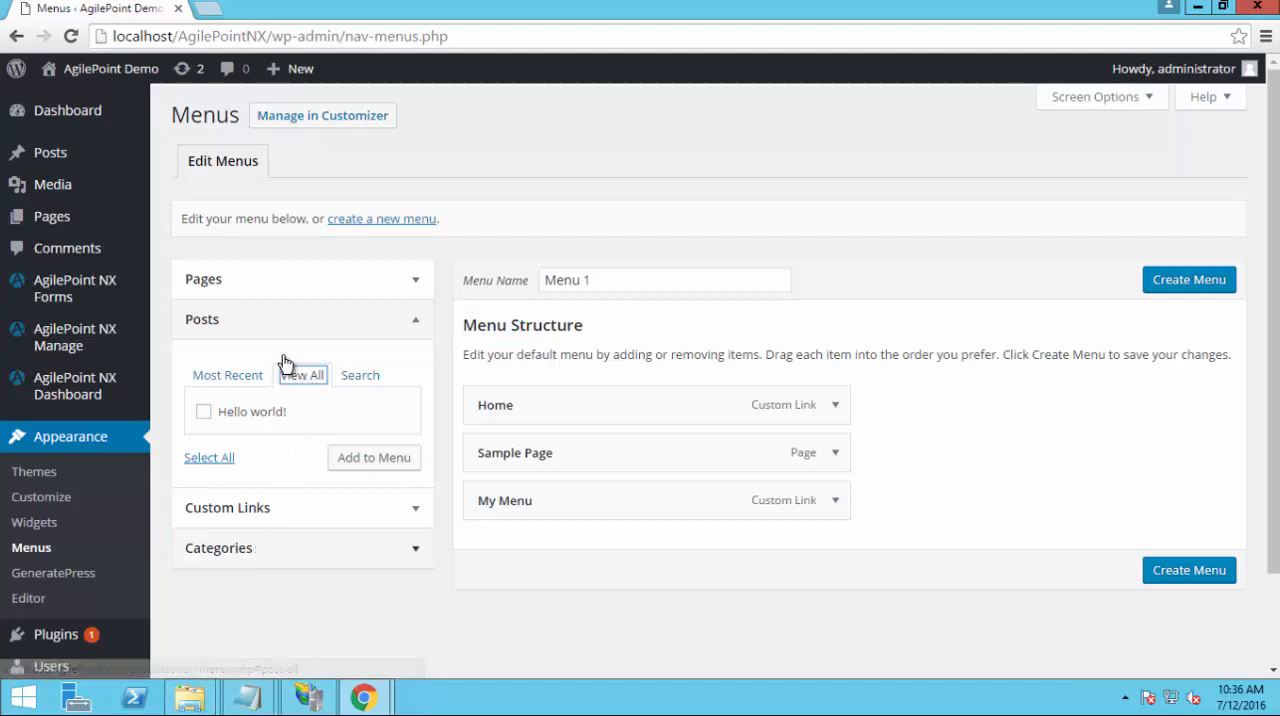
{"action": "left_click", "coordinate": [272, 292]}
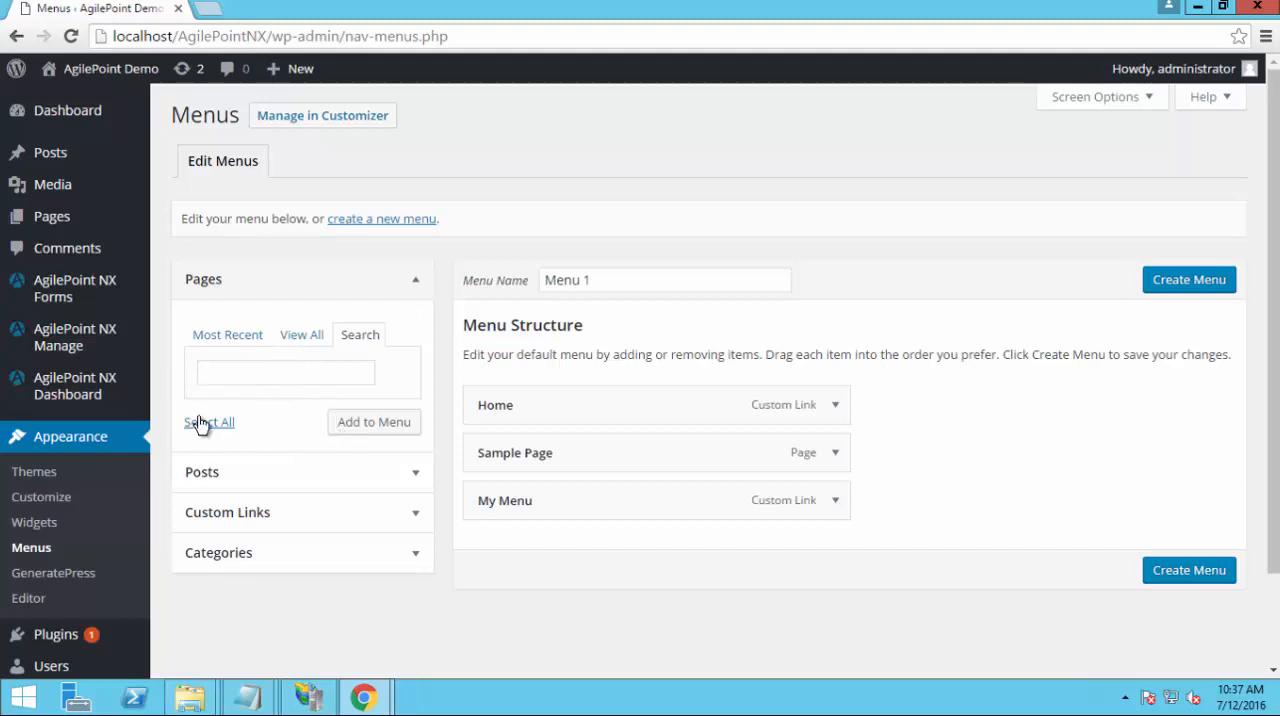
{"action": "left_click", "coordinate": [244, 341]}
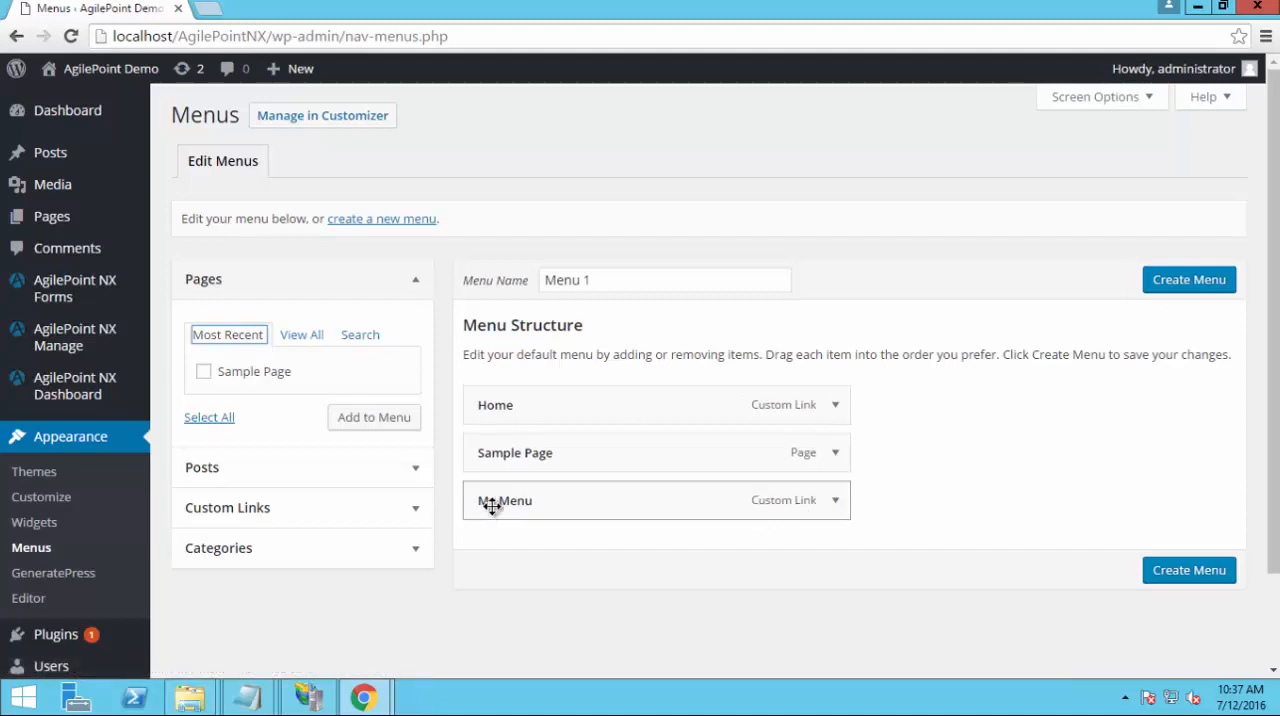
{"action": "left_click", "coordinate": [305, 336]}
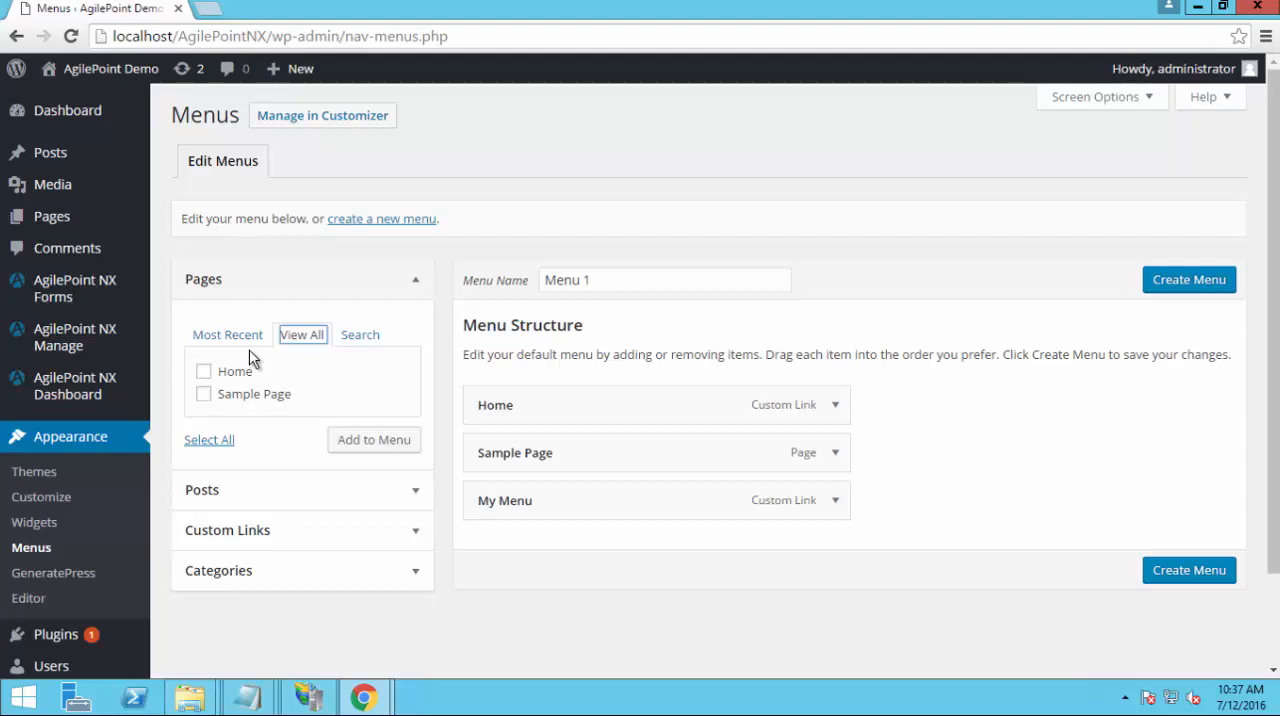
Start a new menu, discarding the unsaved changes, and create it with the name My Apps
{"action": "left_click", "coordinate": [350, 221]}
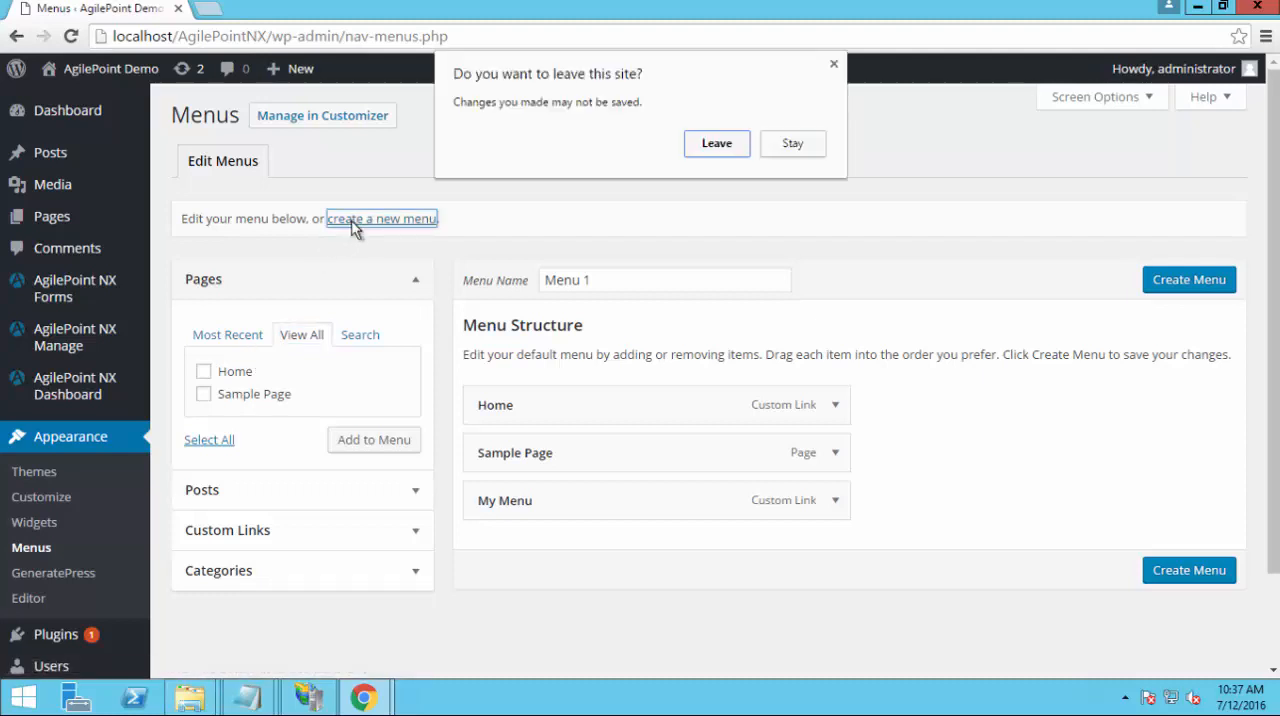
{"action": "left_click", "coordinate": [716, 146]}
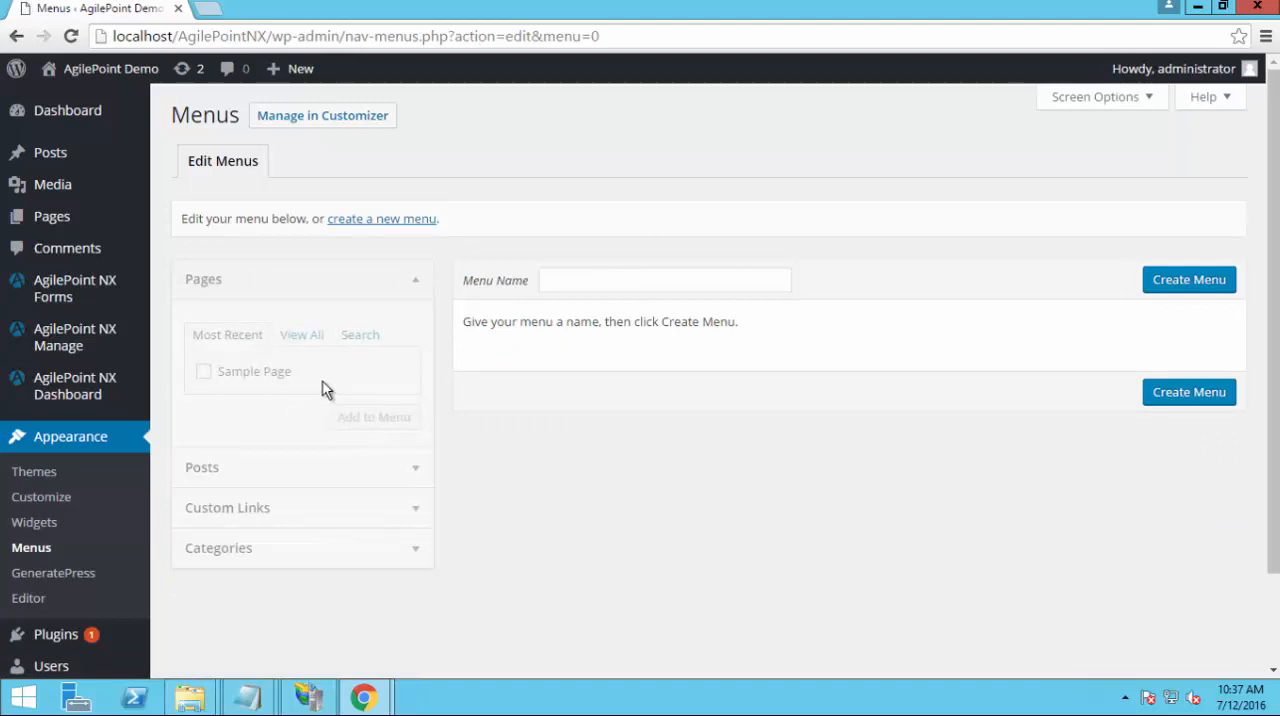
{"action": "left_click", "coordinate": [631, 283]}
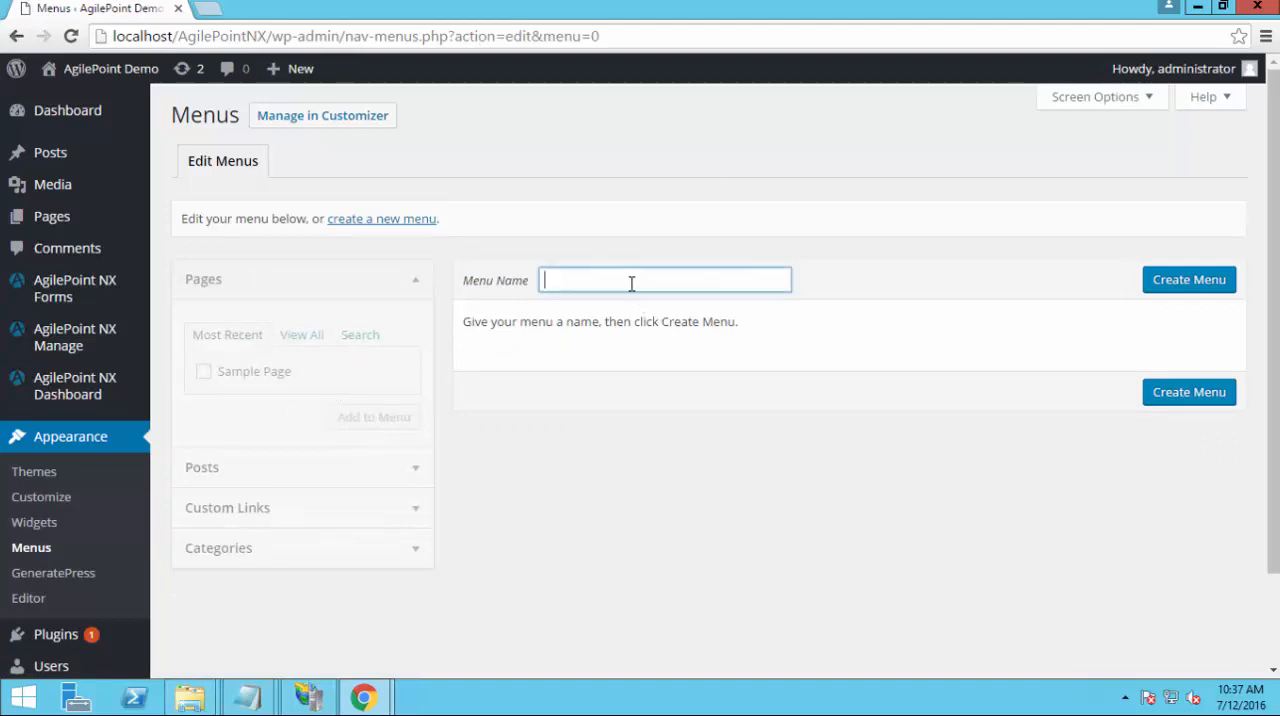
{"action": "type", "text": "My Apps"}
{"action": "left_click", "coordinate": [1184, 289]}
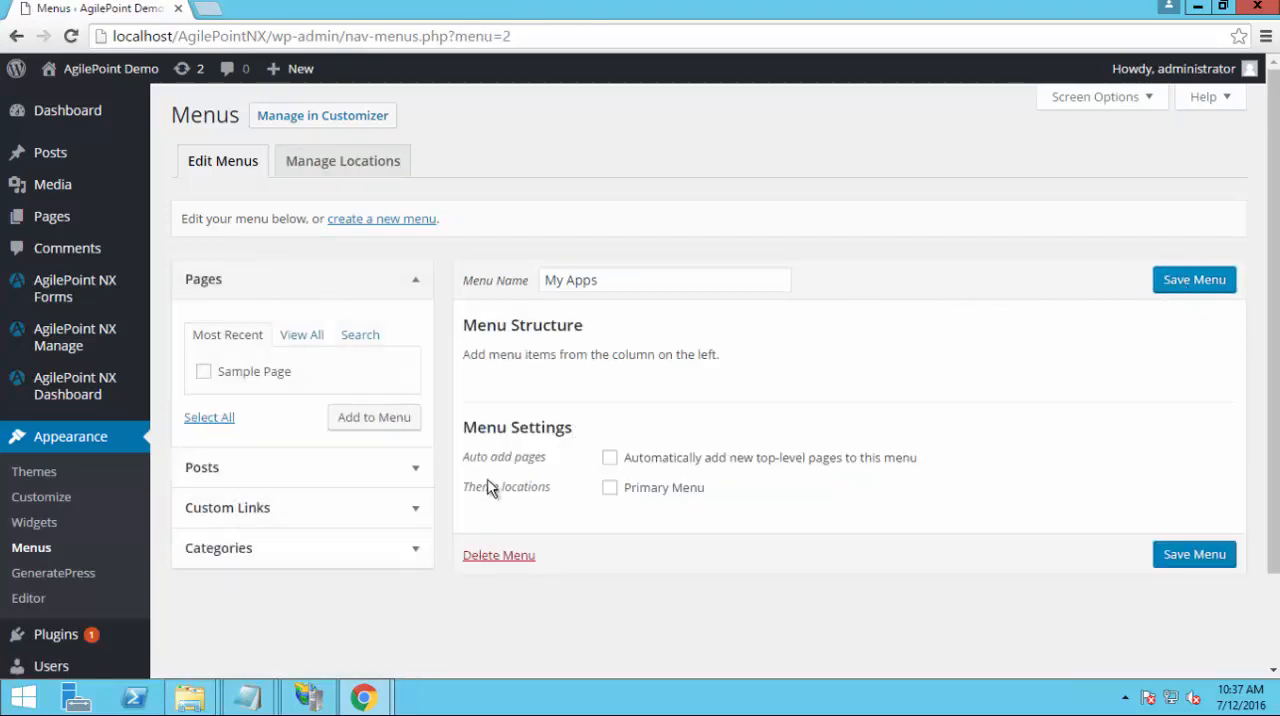
{"action": "left_click", "coordinate": [303, 336]}
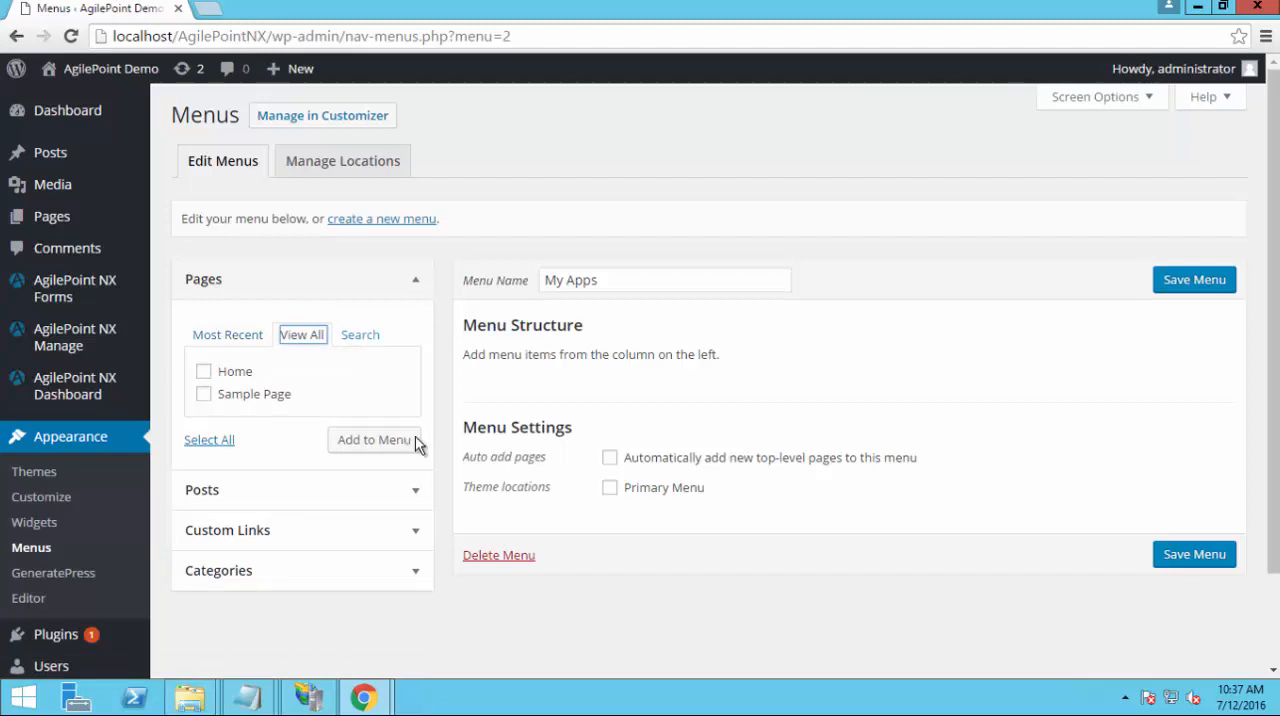
{"action": "mouse_move", "coordinate": [1042, 5]}
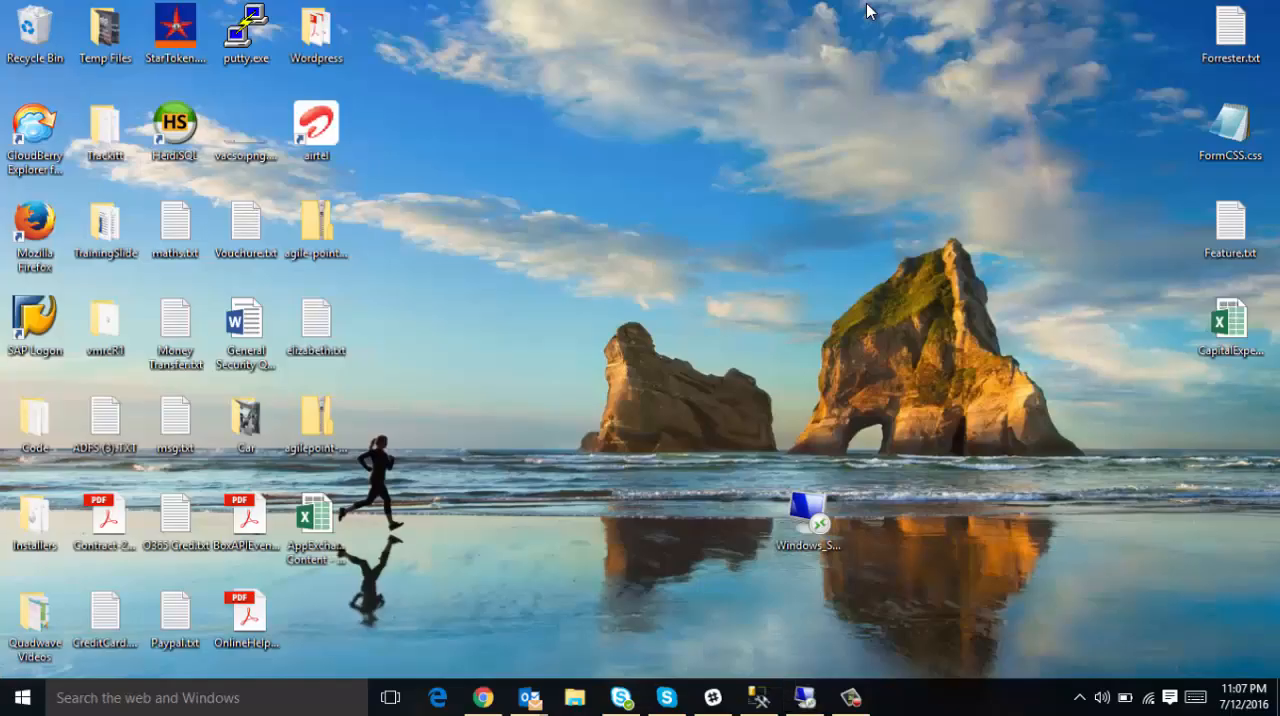
{"action": "left_click", "coordinate": [864, 11]}
{"action": "left_click", "coordinate": [848, 706]}
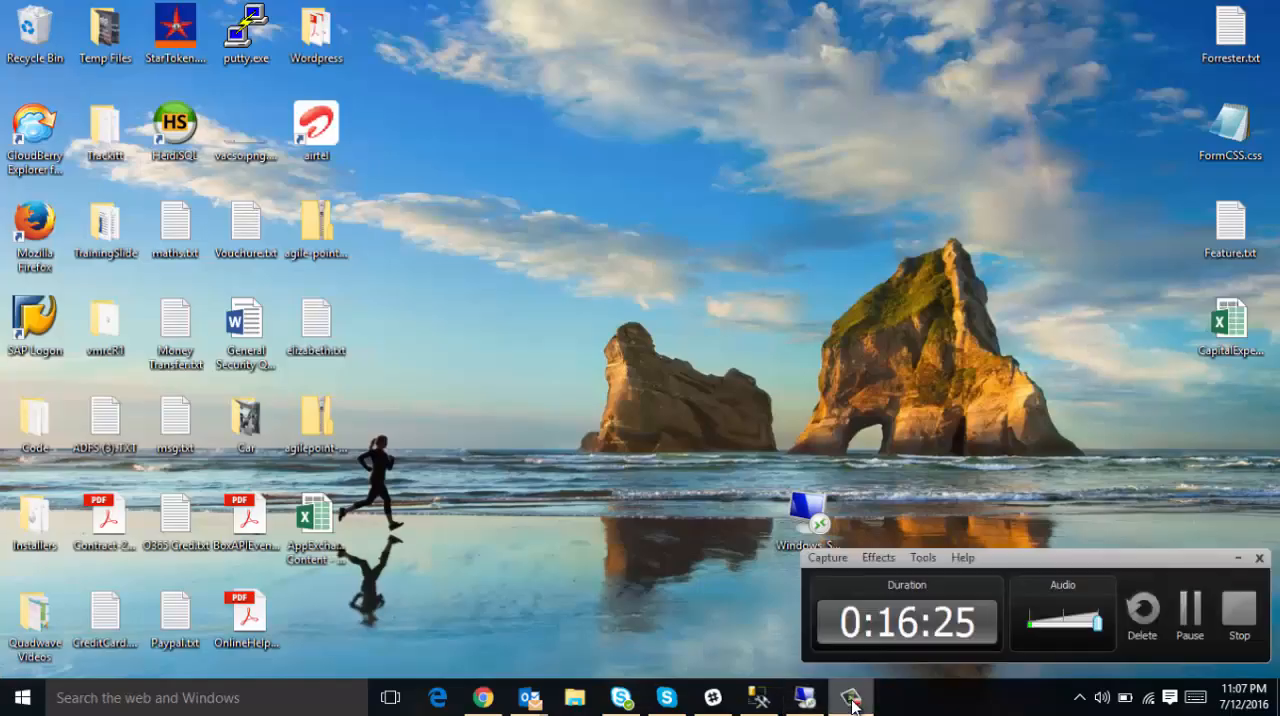
{"action": "left_click", "coordinate": [1228, 618]}
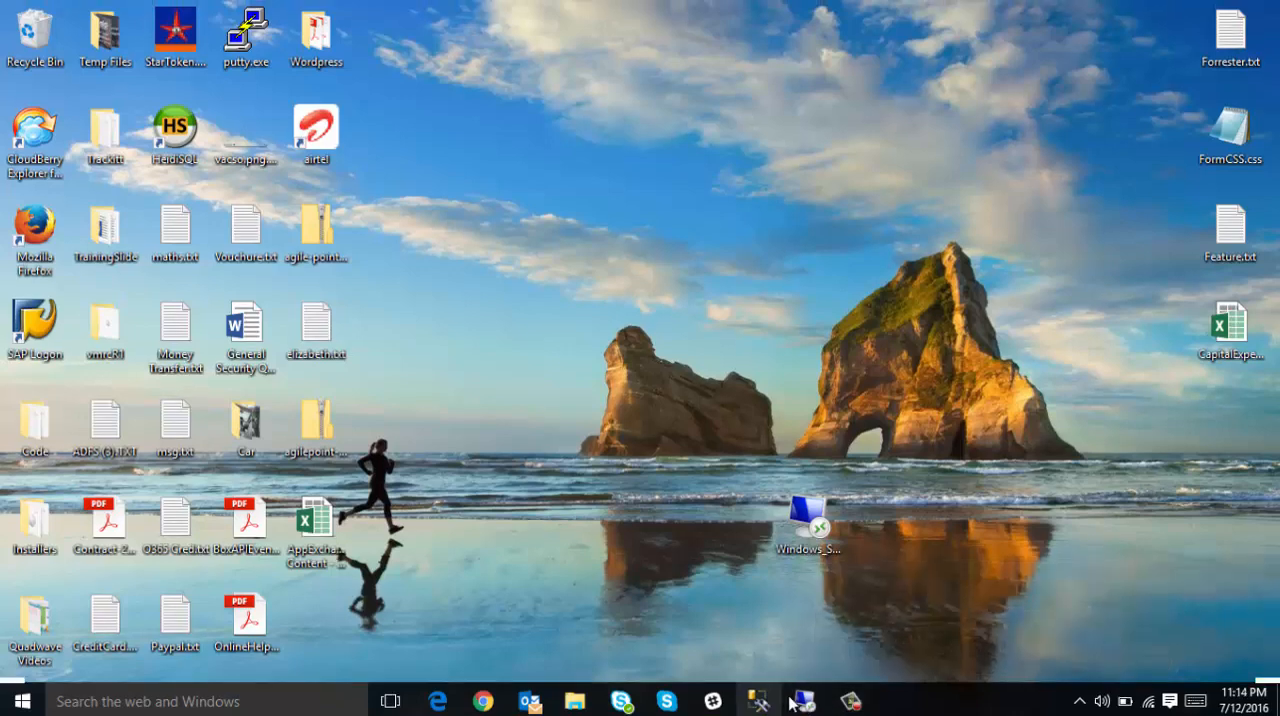
{"action": "left_click", "coordinate": [795, 702]}
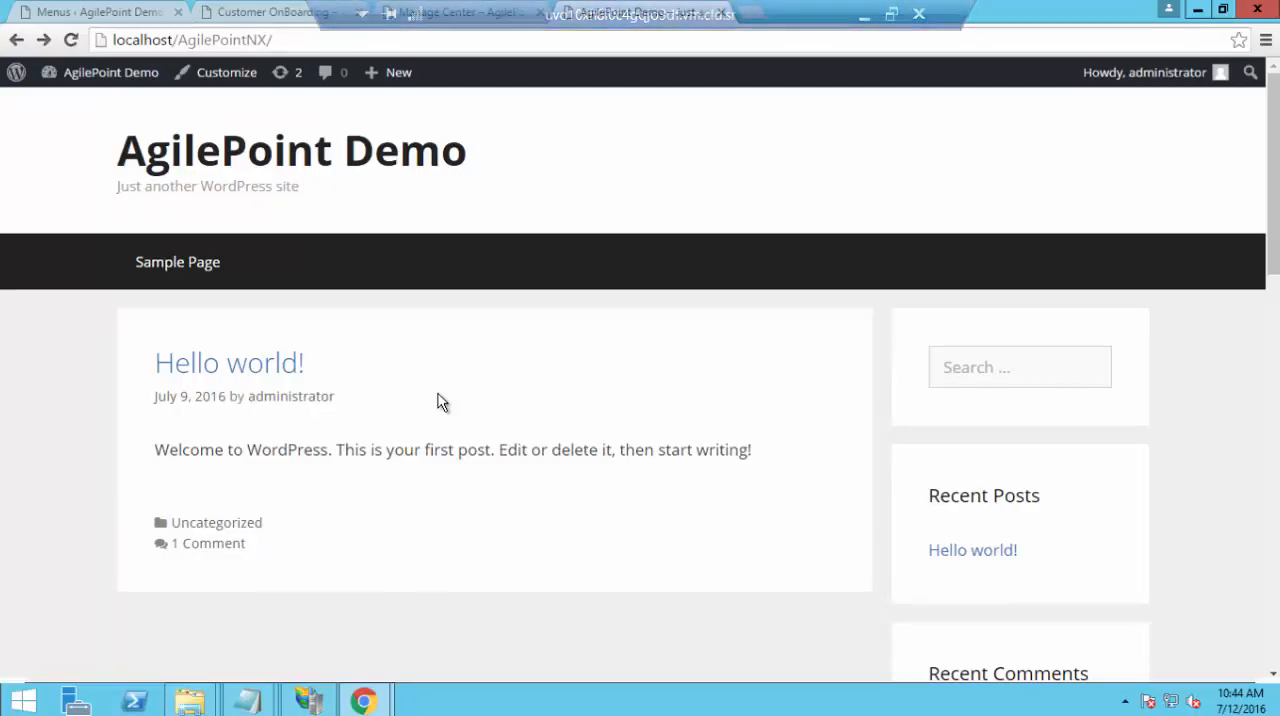
Reopen the Menus page, add a custom link named My Apps with the URL # to Menu 1, and glance at the site's home page
{"action": "left_click", "coordinate": [92, 14]}
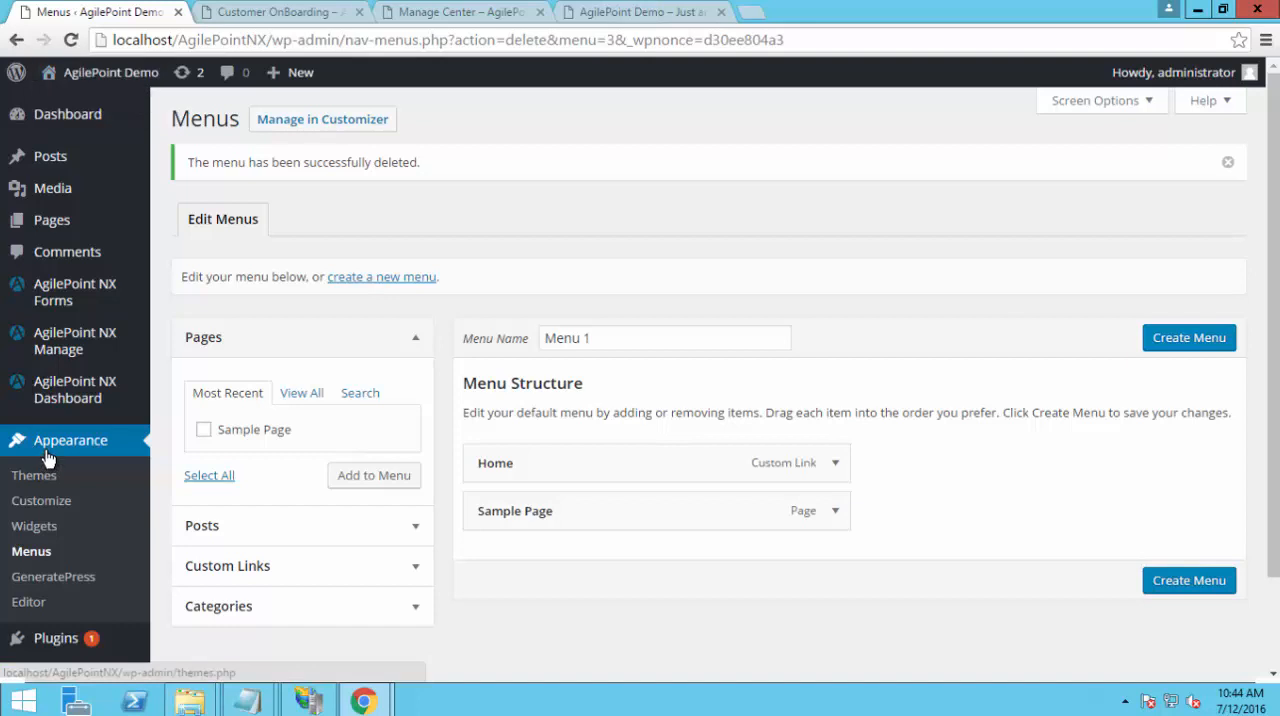
{"action": "left_click", "coordinate": [34, 552]}
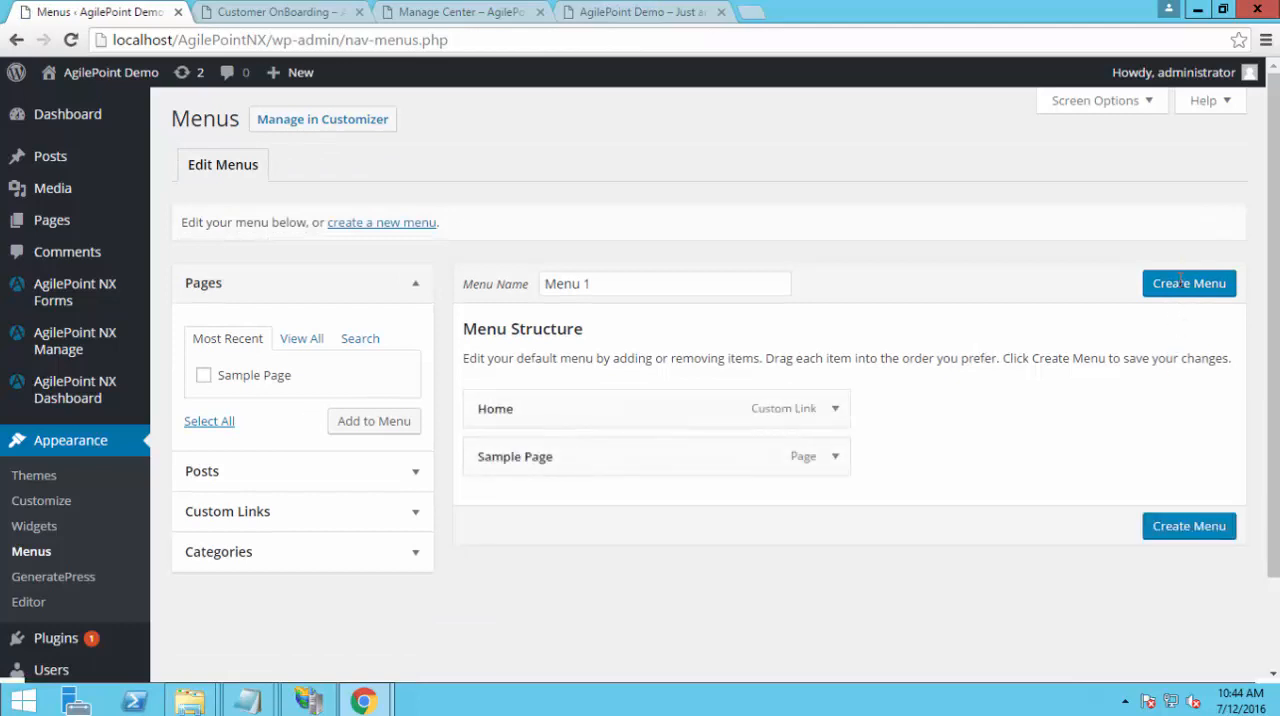
{"action": "left_click", "coordinate": [368, 513]}
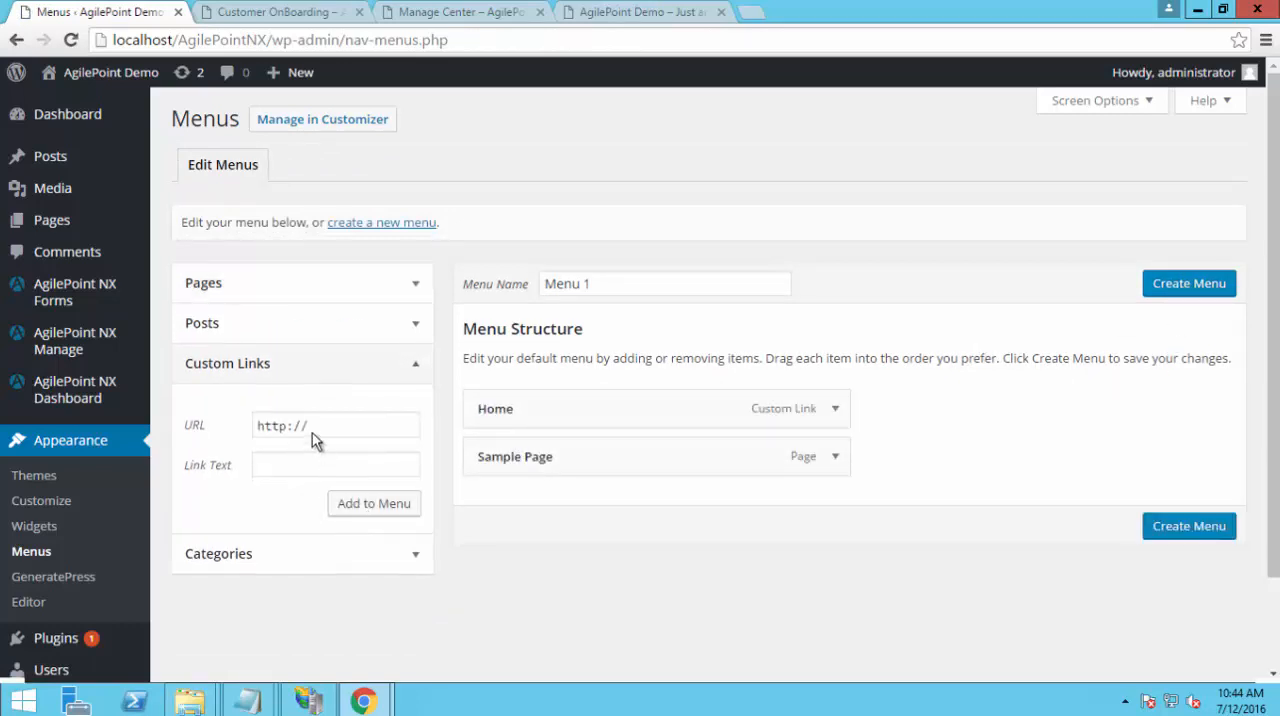
{"action": "left_click", "coordinate": [316, 428]}
{"action": "key", "text": "ctrl+a"}
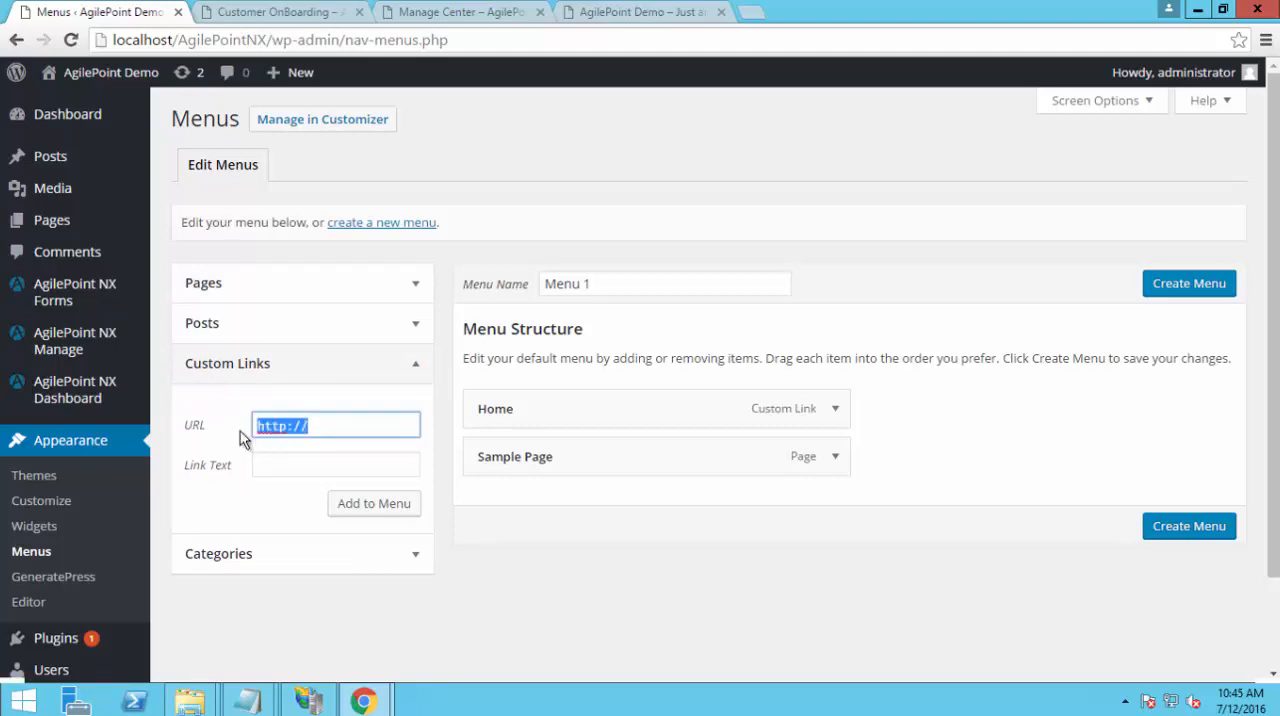
{"action": "type", "text": "#"}
{"action": "key", "text": "Tab"}
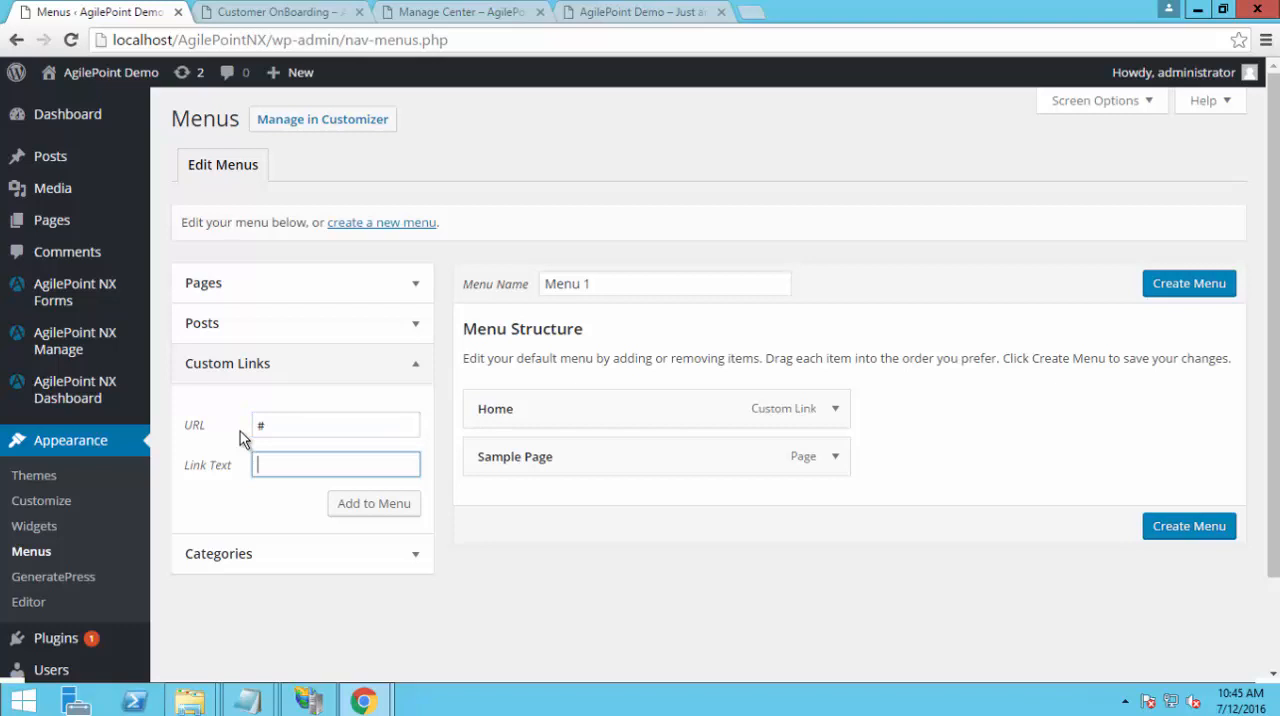
{"action": "type", "text": "My Apps"}
{"action": "left_click", "coordinate": [388, 511]}
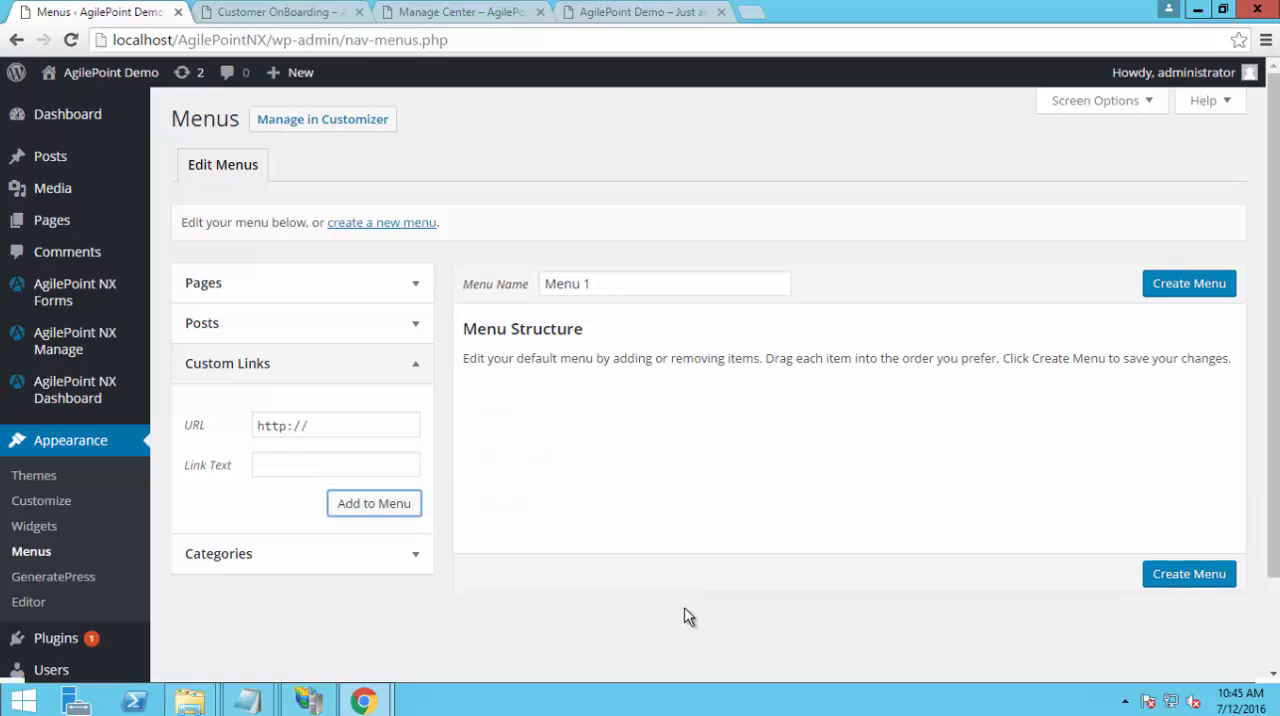
{"action": "left_click", "coordinate": [607, 15]}
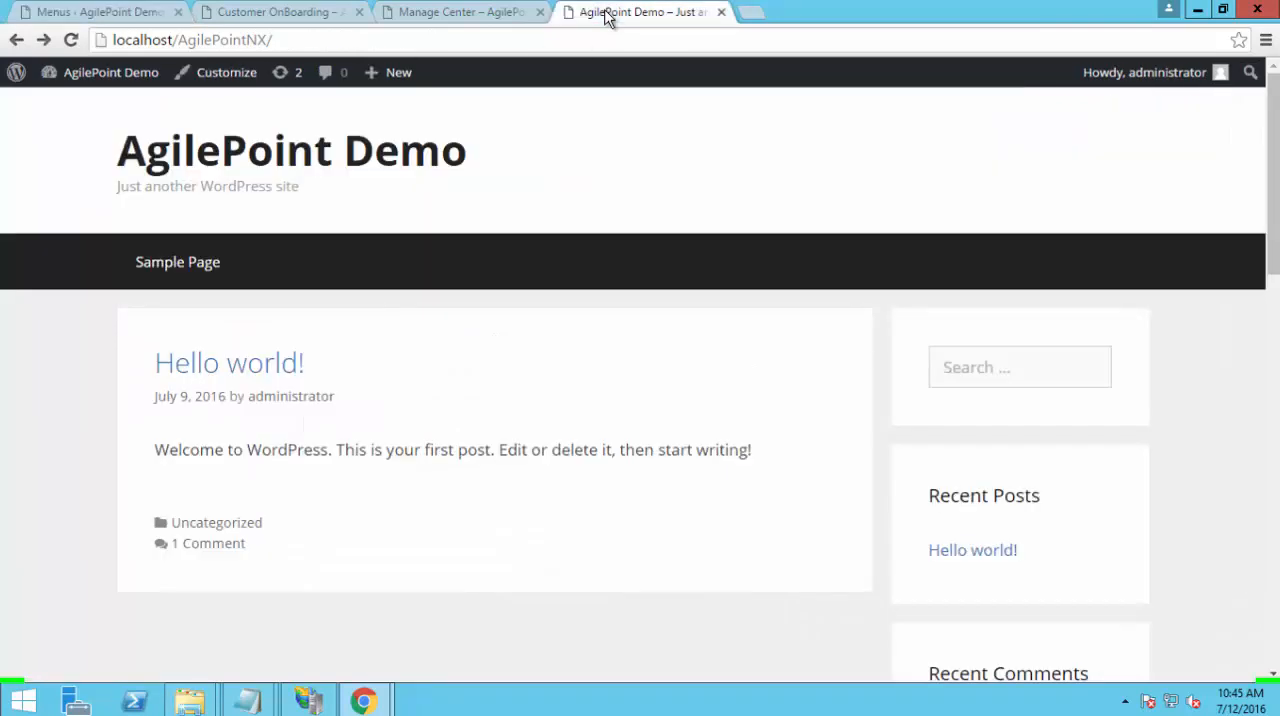
{"action": "left_click", "coordinate": [100, 12]}
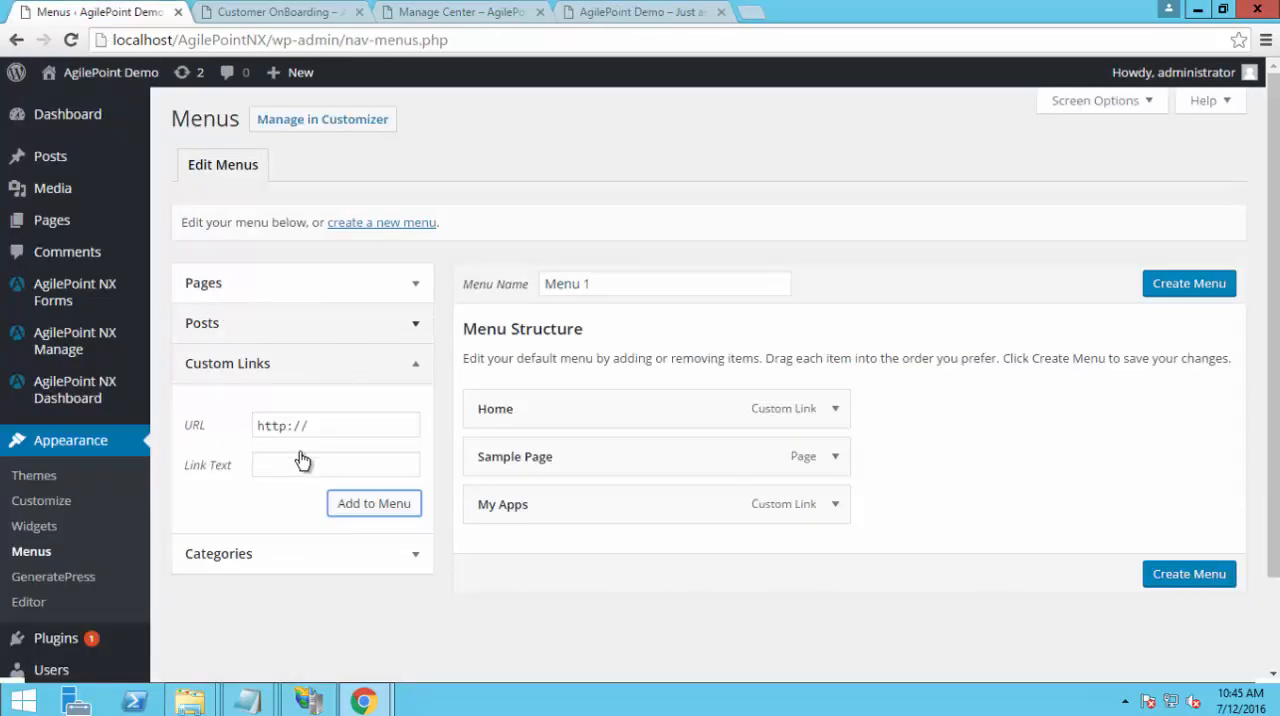
{"action": "left_click", "coordinate": [257, 705]}
{"action": "left_click", "coordinate": [319, 632]}
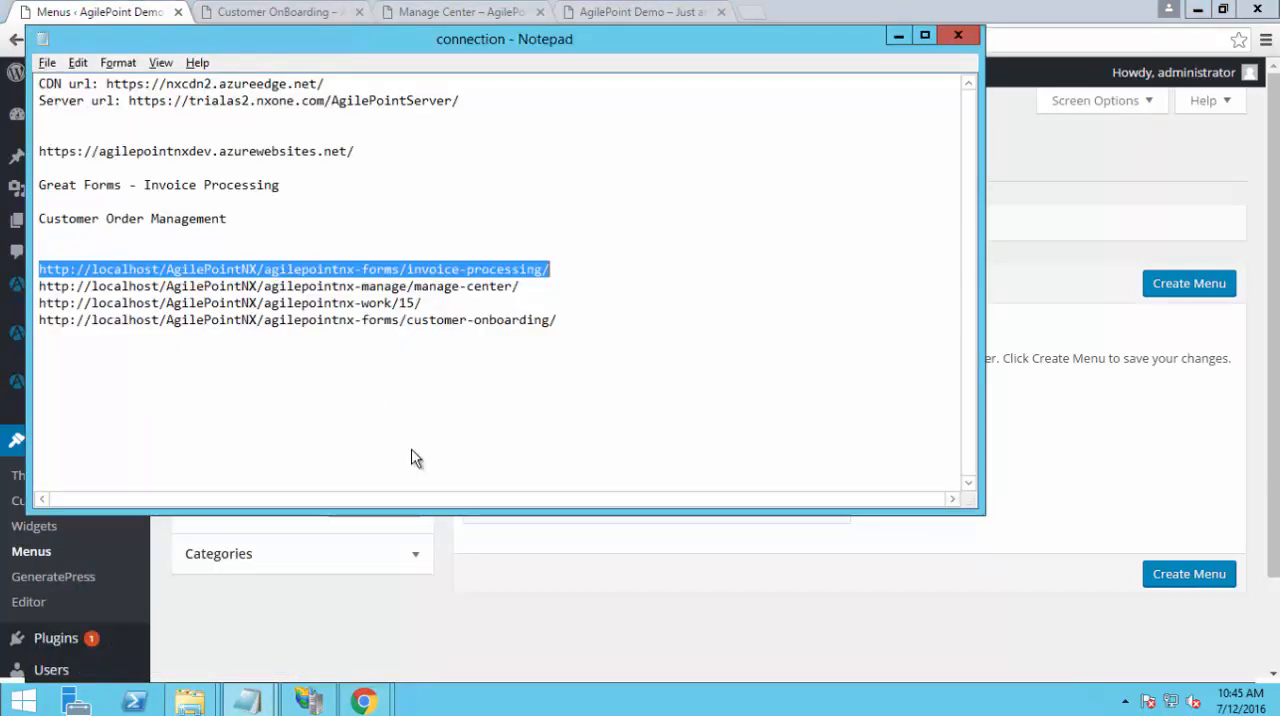
{"action": "key", "text": "alt+Tab"}
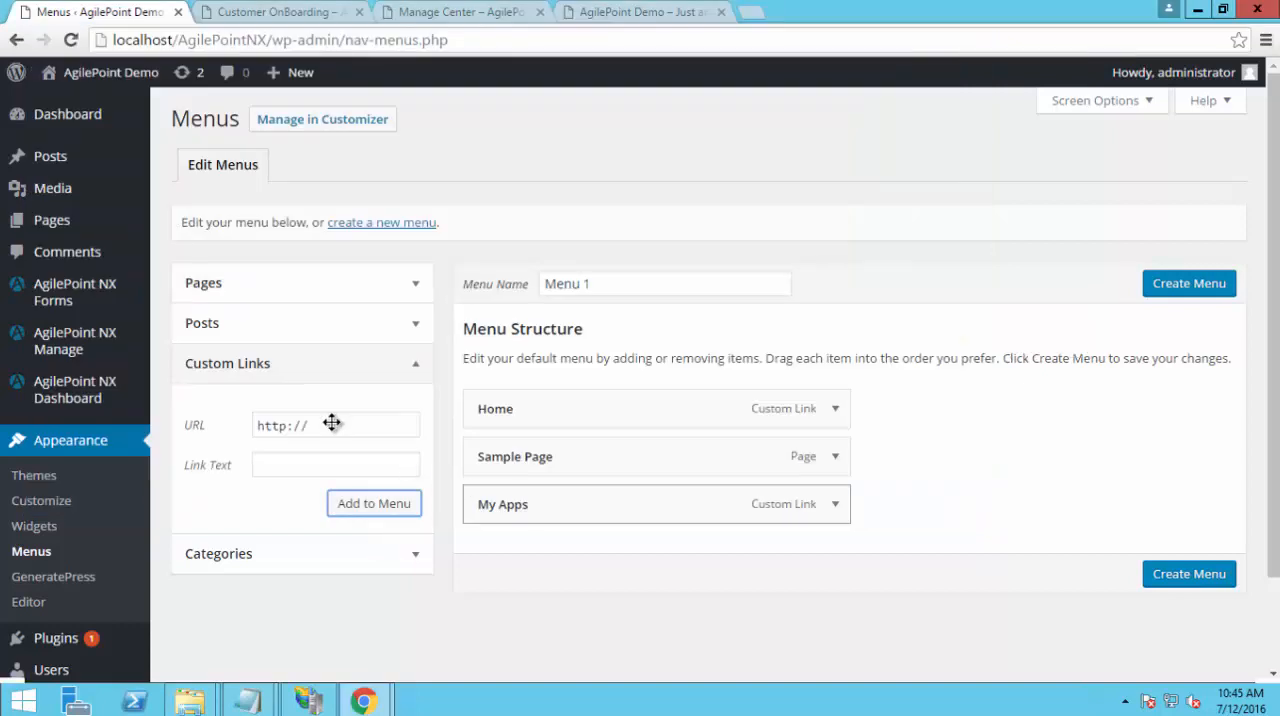
{"action": "left_click_drag", "start_coordinate": [318, 426], "coordinate": [154, 428]}
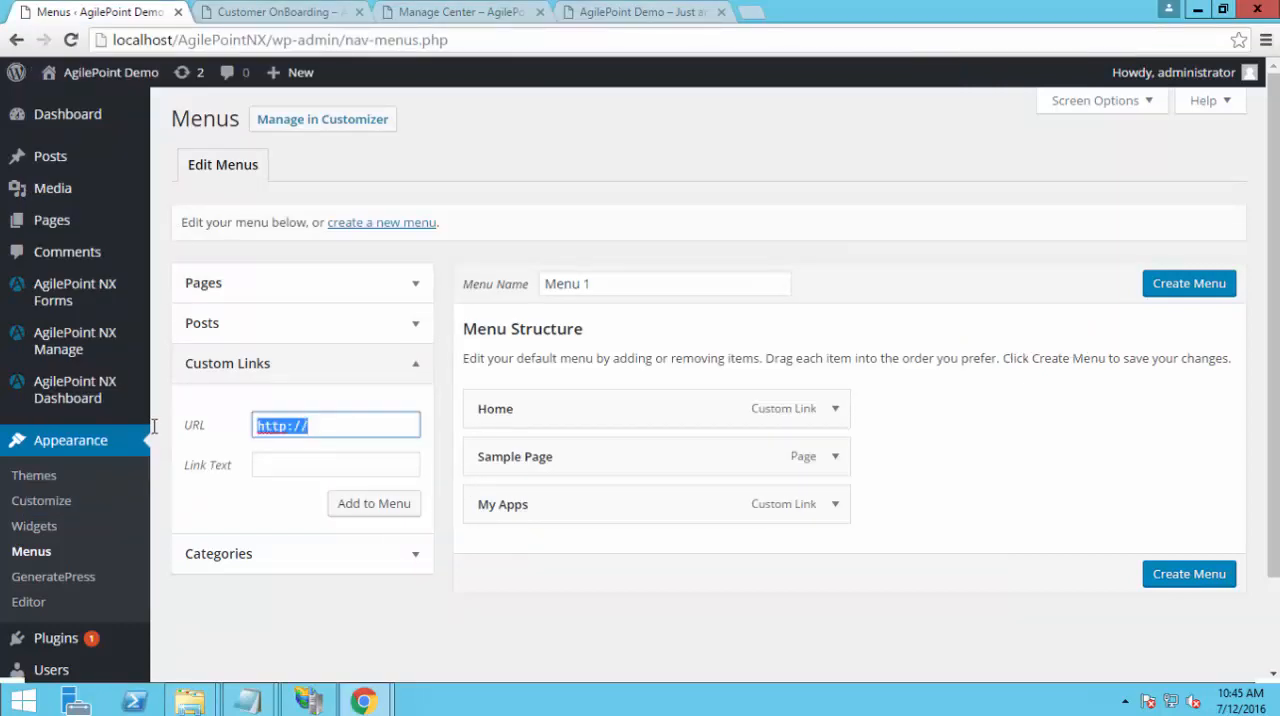
{"action": "key", "text": "ctrl+v"}
{"action": "key", "text": "Tab"}
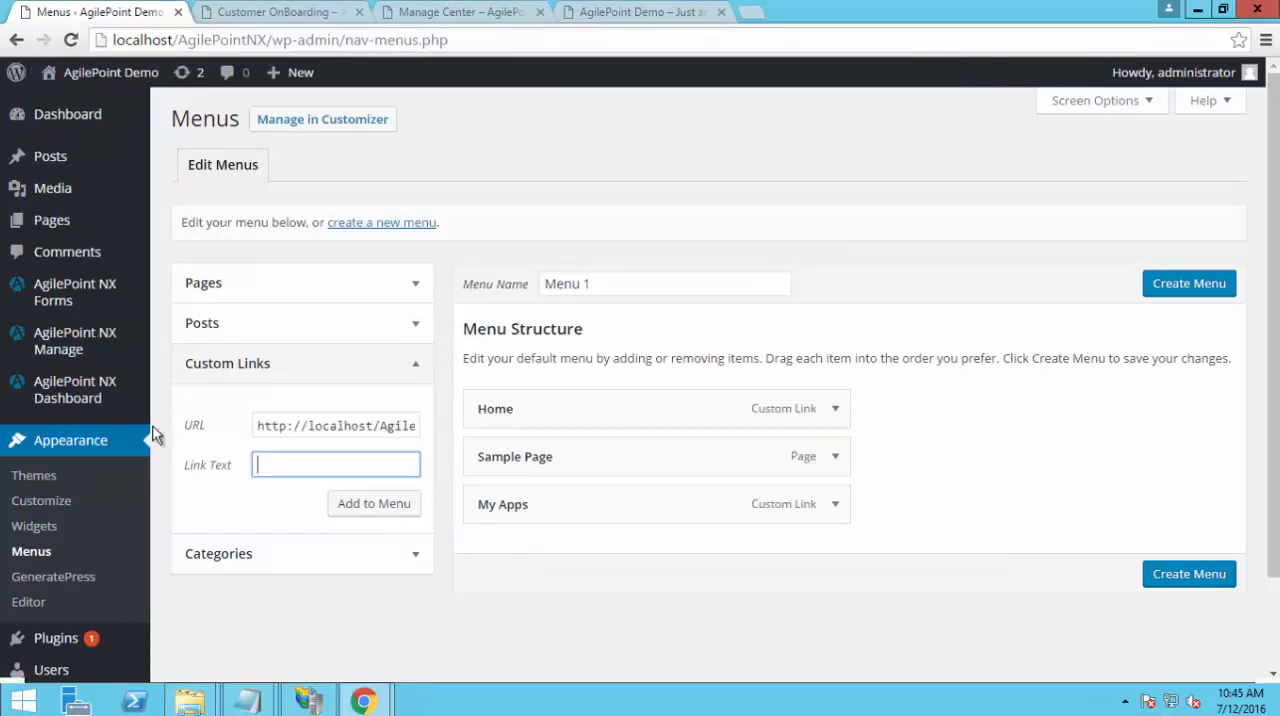
{"action": "type", "text": "Invoice Processing"}
{"action": "left_click", "coordinate": [370, 507]}
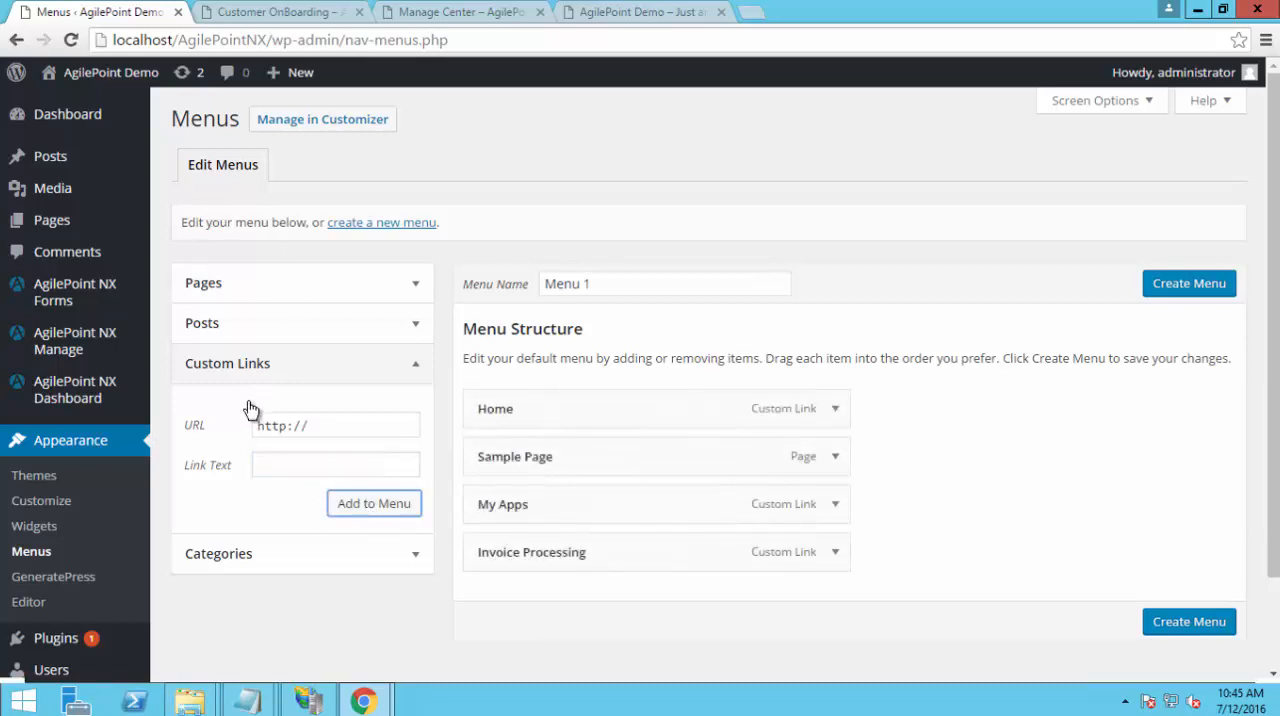
{"action": "key", "text": "alt+Tab"}
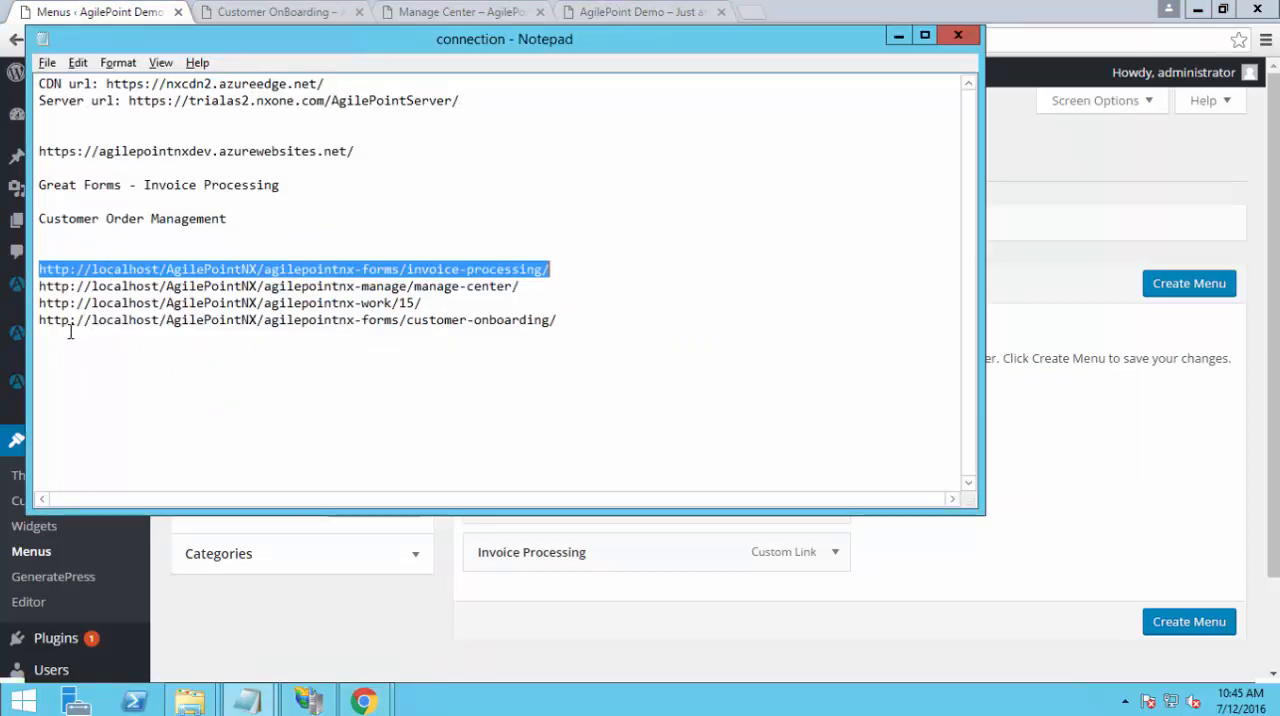
{"action": "left_click_drag", "start_coordinate": [39, 320], "coordinate": [557, 320]}
{"action": "key", "text": "alt+Tab"}
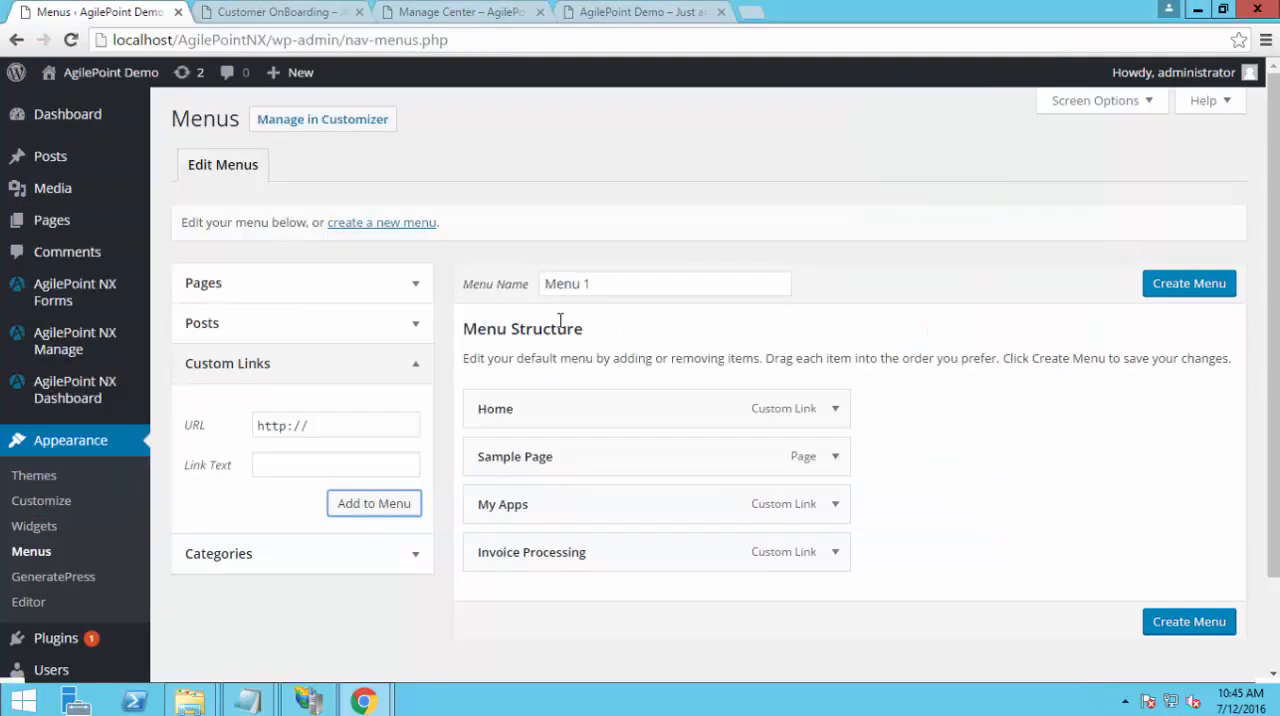
{"action": "left_click", "coordinate": [315, 427]}
{"action": "key", "text": "ctrl+a"}
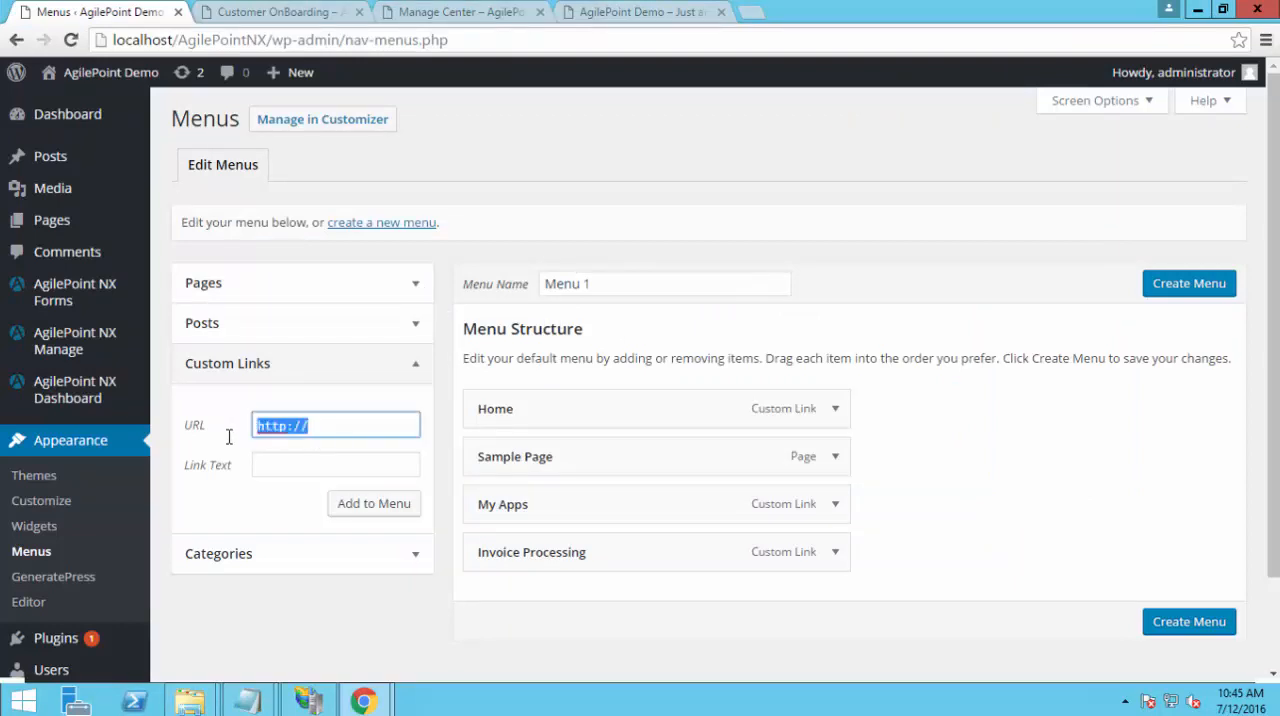
{"action": "key", "text": "ctrl+v"}
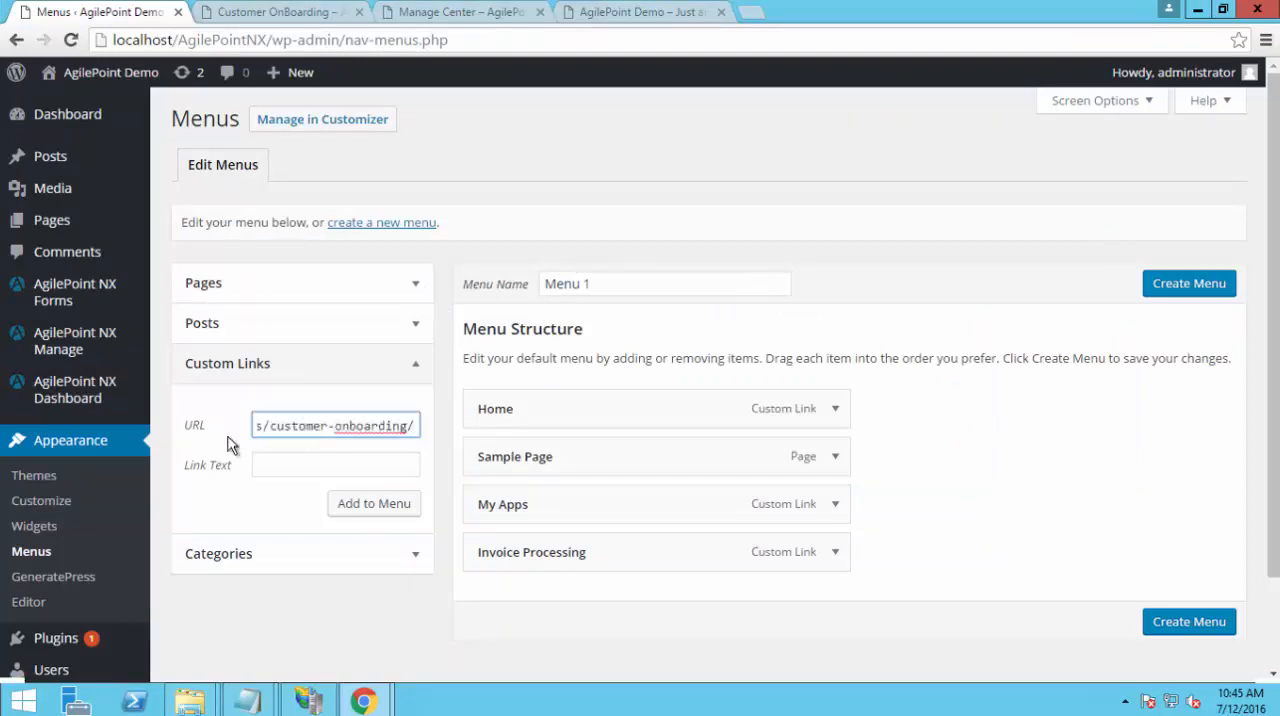
{"action": "key", "text": "Tab"}
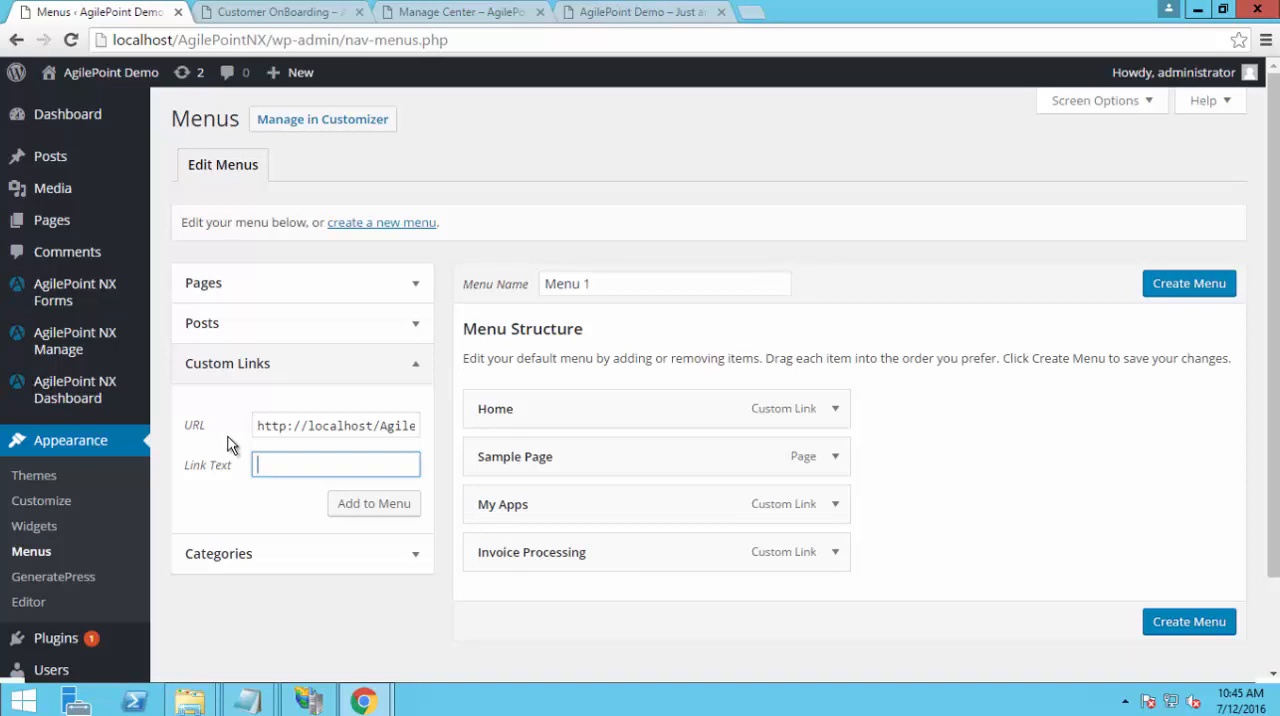
{"action": "type", "text": "Customer Onboarding"}
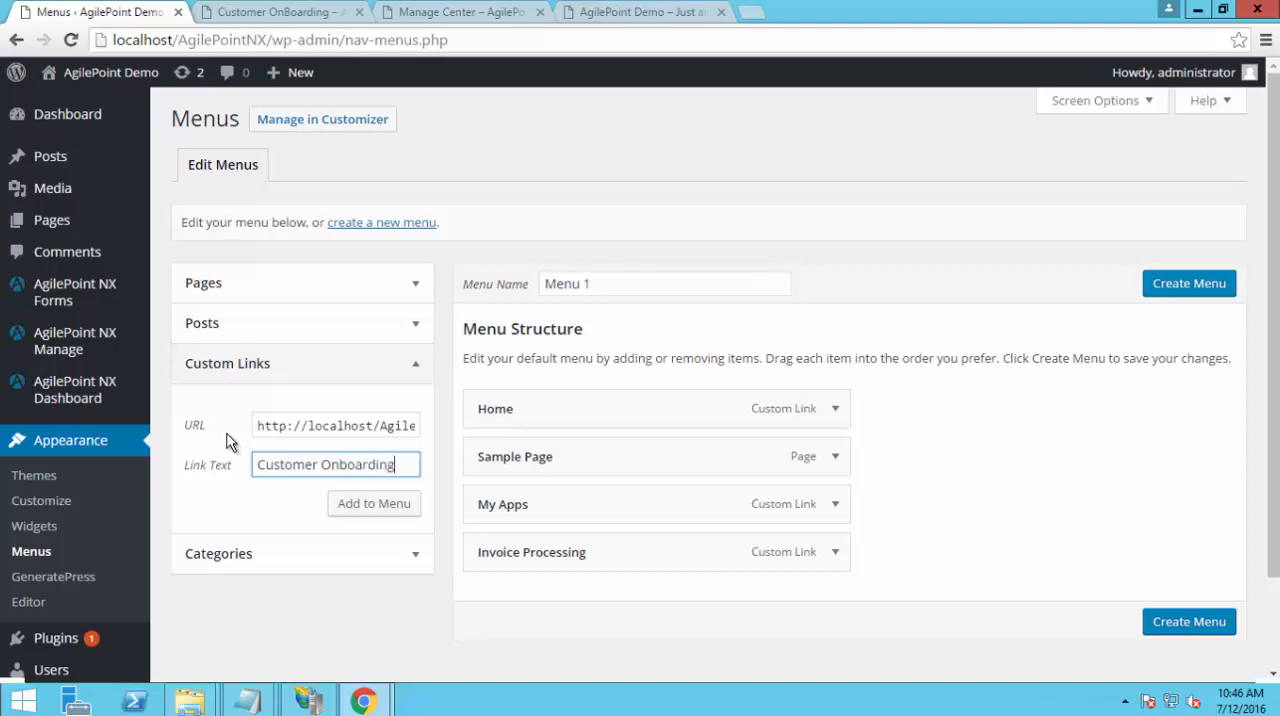
{"action": "left_click", "coordinate": [372, 505]}
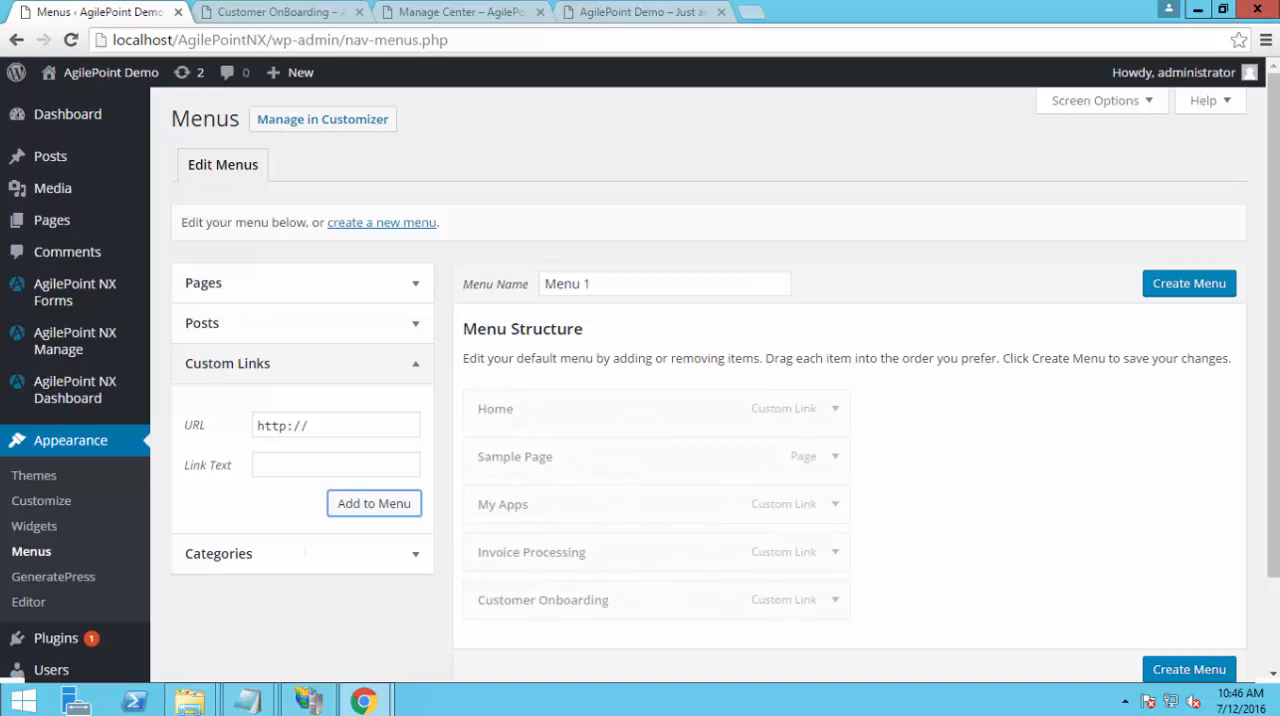
{"action": "mouse_move", "coordinate": [250, 698]}
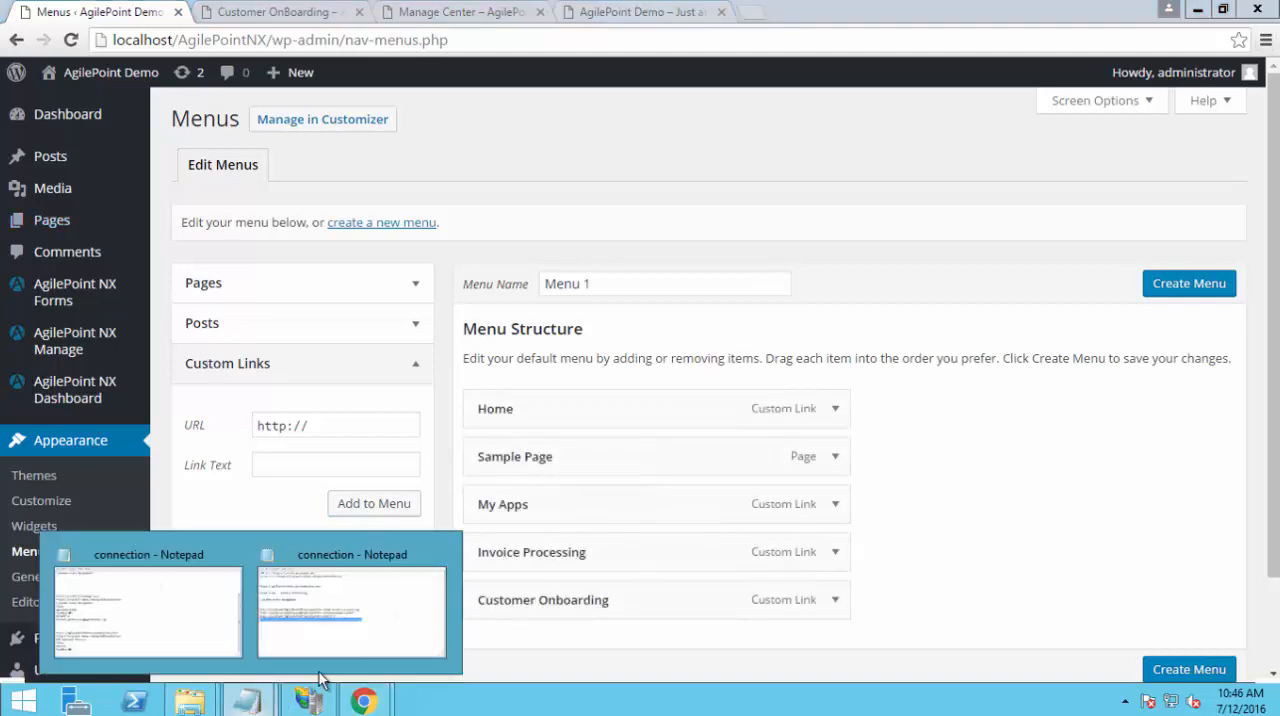
{"action": "left_click", "coordinate": [320, 660]}
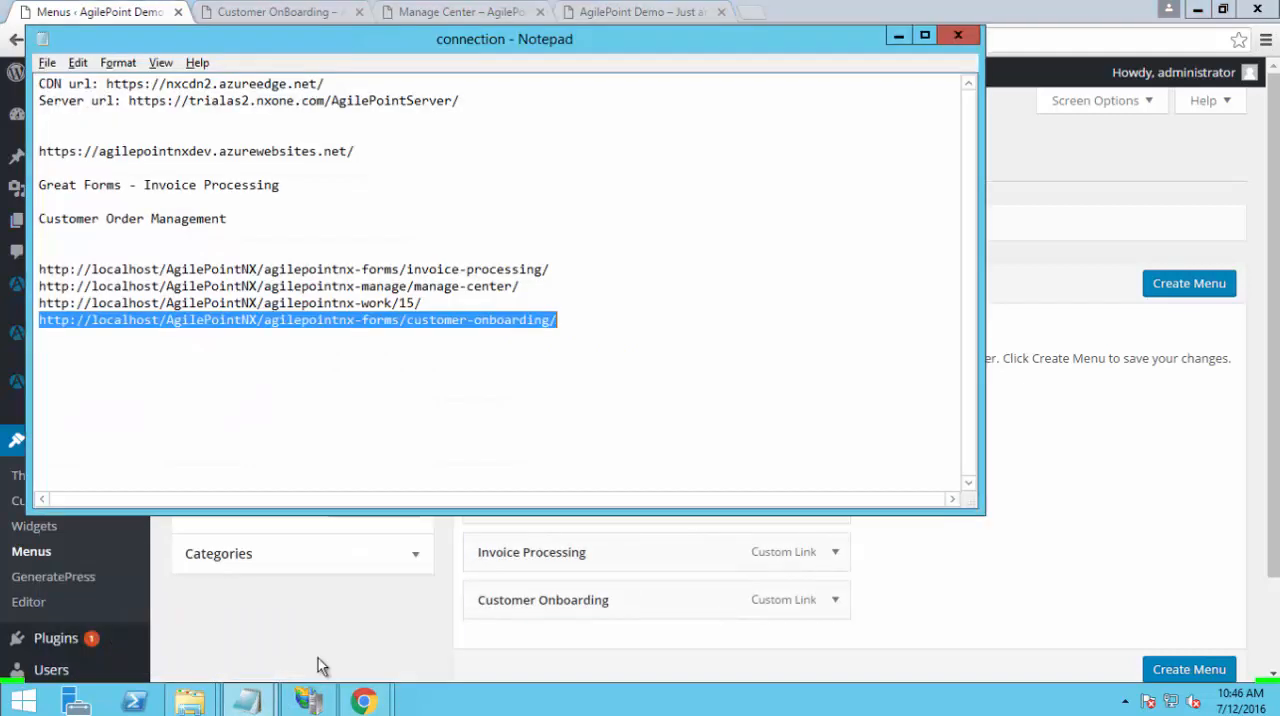
{"action": "left_click", "coordinate": [42, 303]}
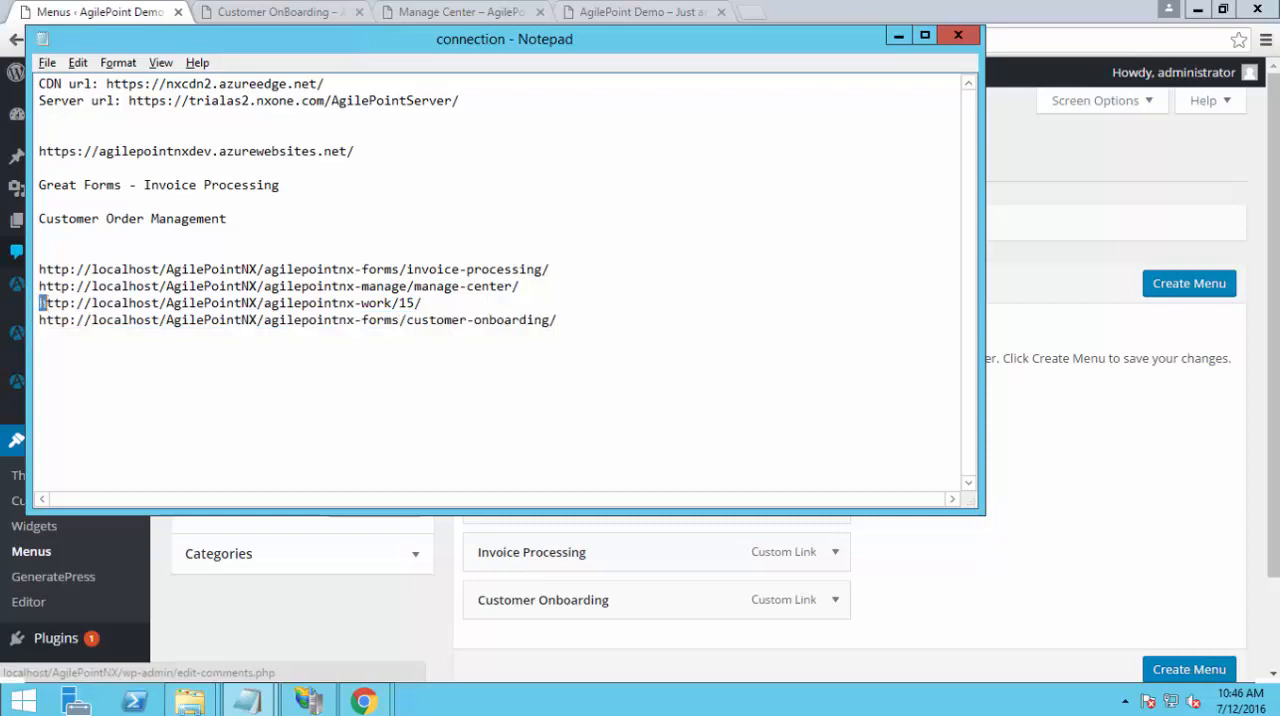
{"action": "left_click_drag", "start_coordinate": [40, 303], "coordinate": [427, 302]}
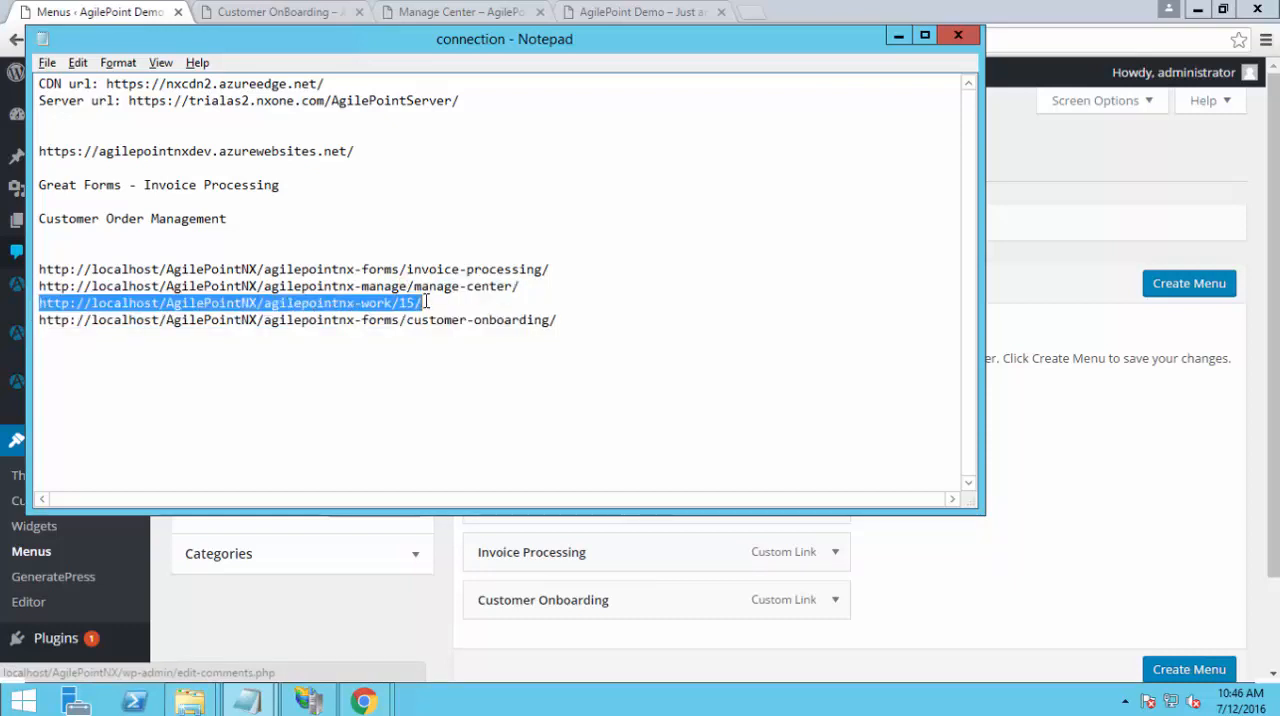
{"action": "key", "text": "alt+Tab"}
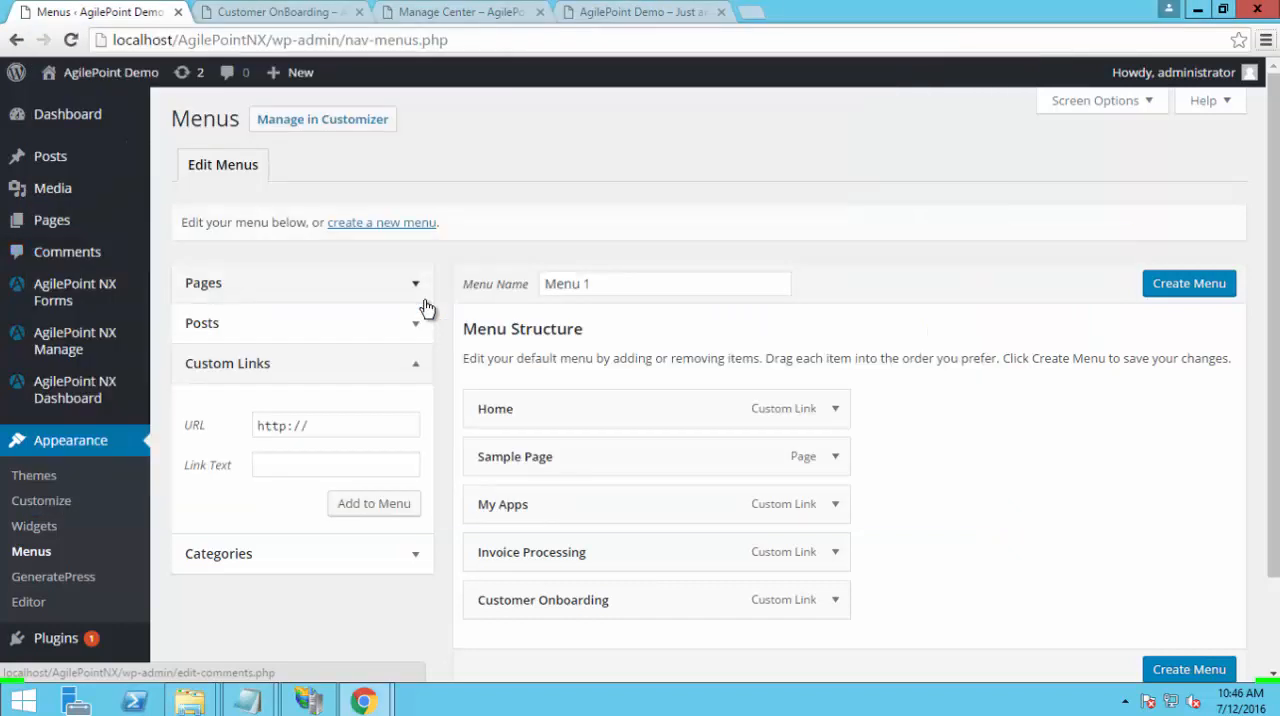
{"action": "left_click", "coordinate": [330, 424]}
{"action": "left_click_drag", "start_coordinate": [328, 423], "coordinate": [189, 422]}
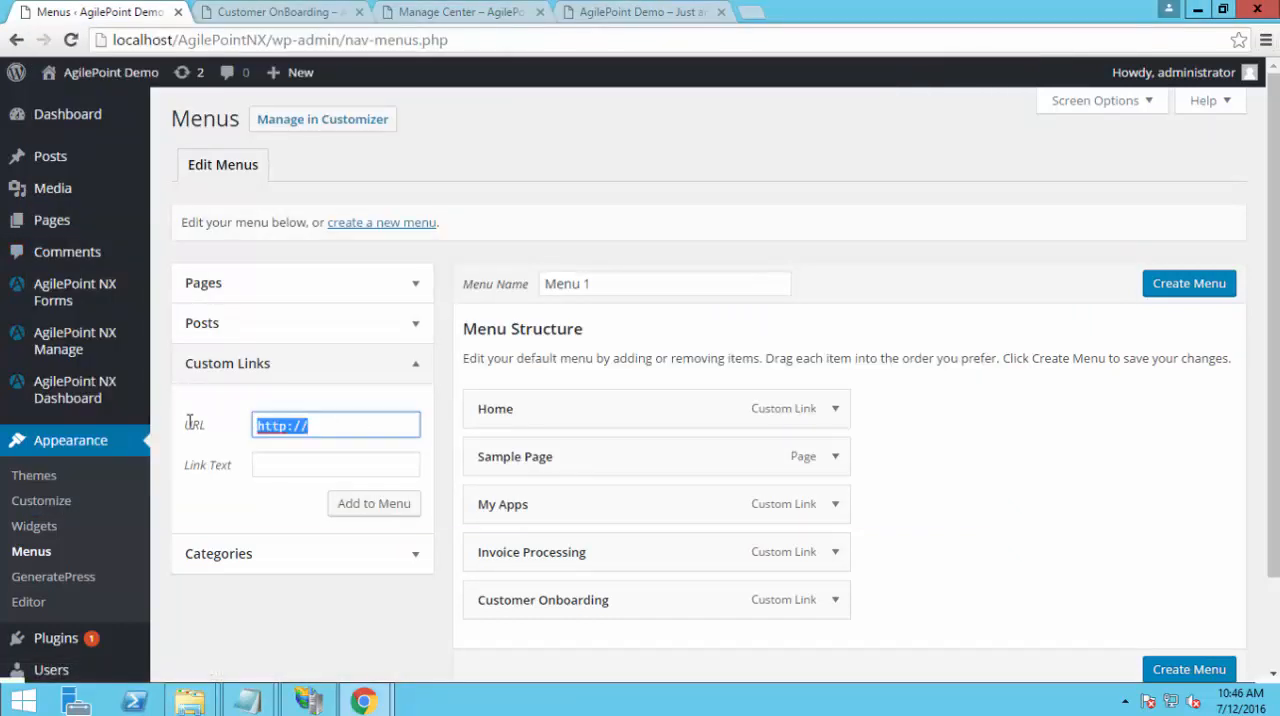
{"action": "key", "text": "ctrl+v"}
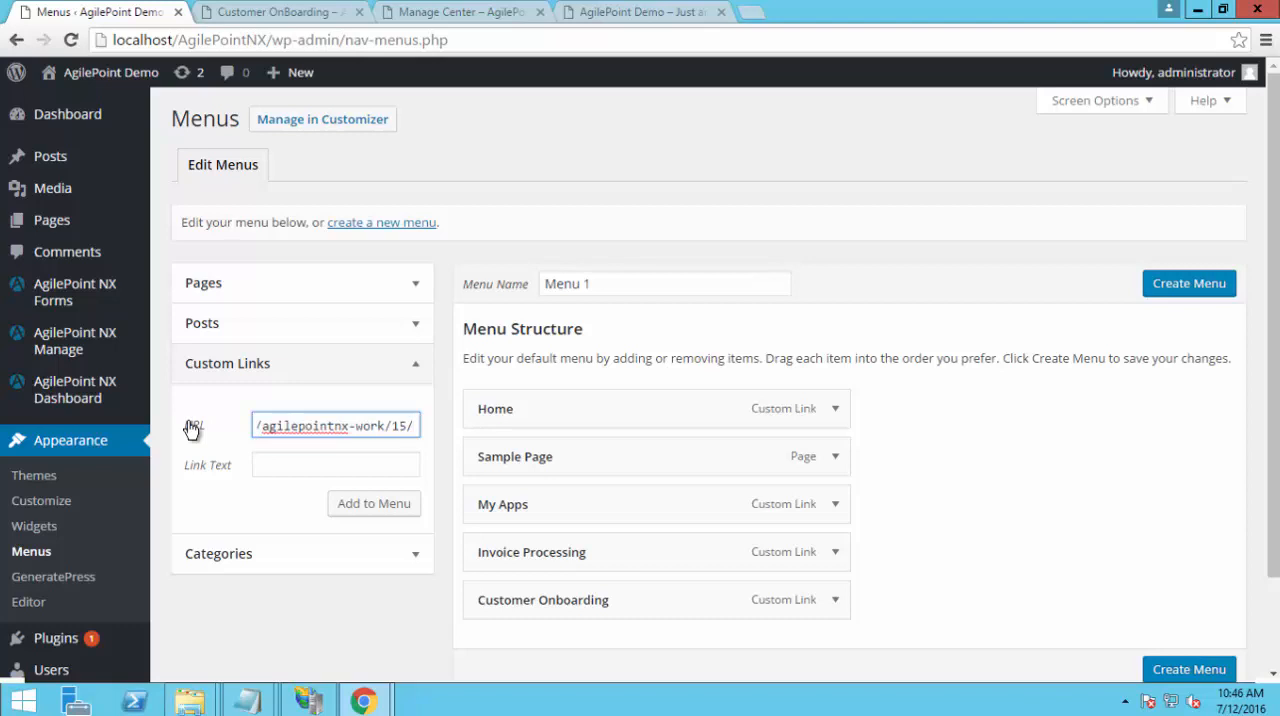
{"action": "key", "text": "Tab"}
{"action": "type", "text": "Ag"}
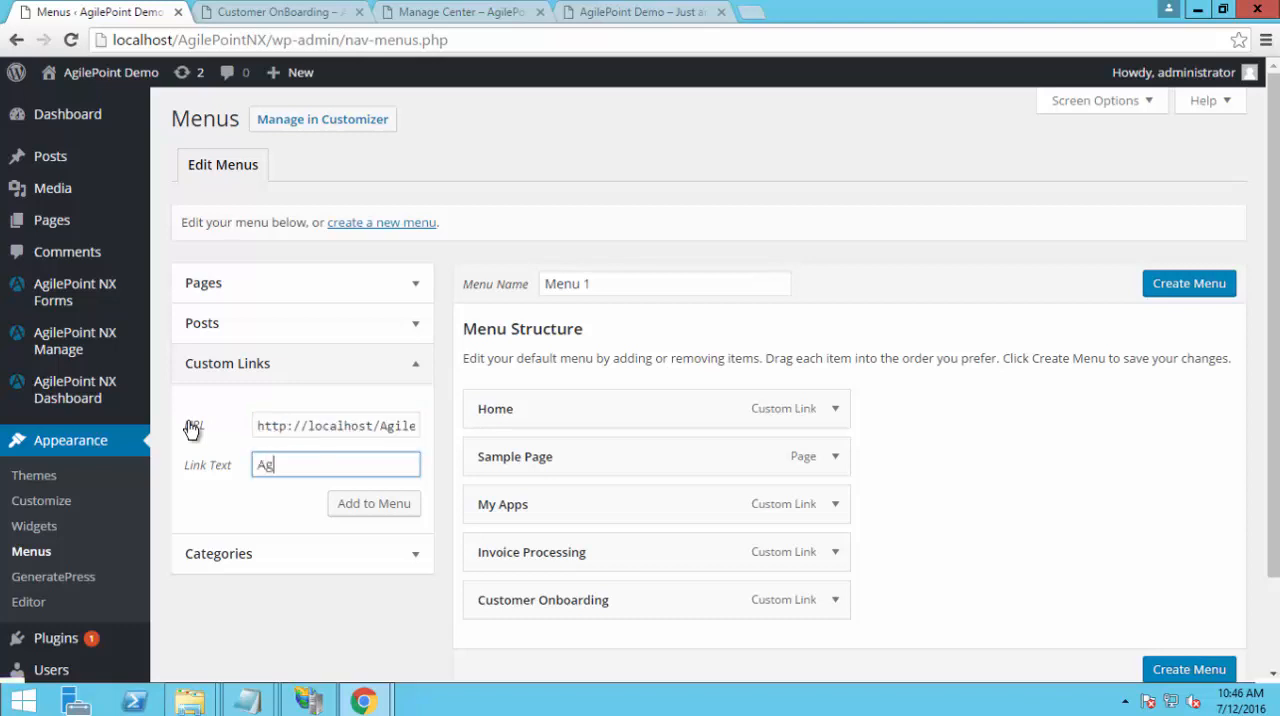
{"action": "type", "text": "ilePoiint"}
{"action": "key", "text": "BackSpace"}
{"action": "type", "text": "nt Dashbo"}
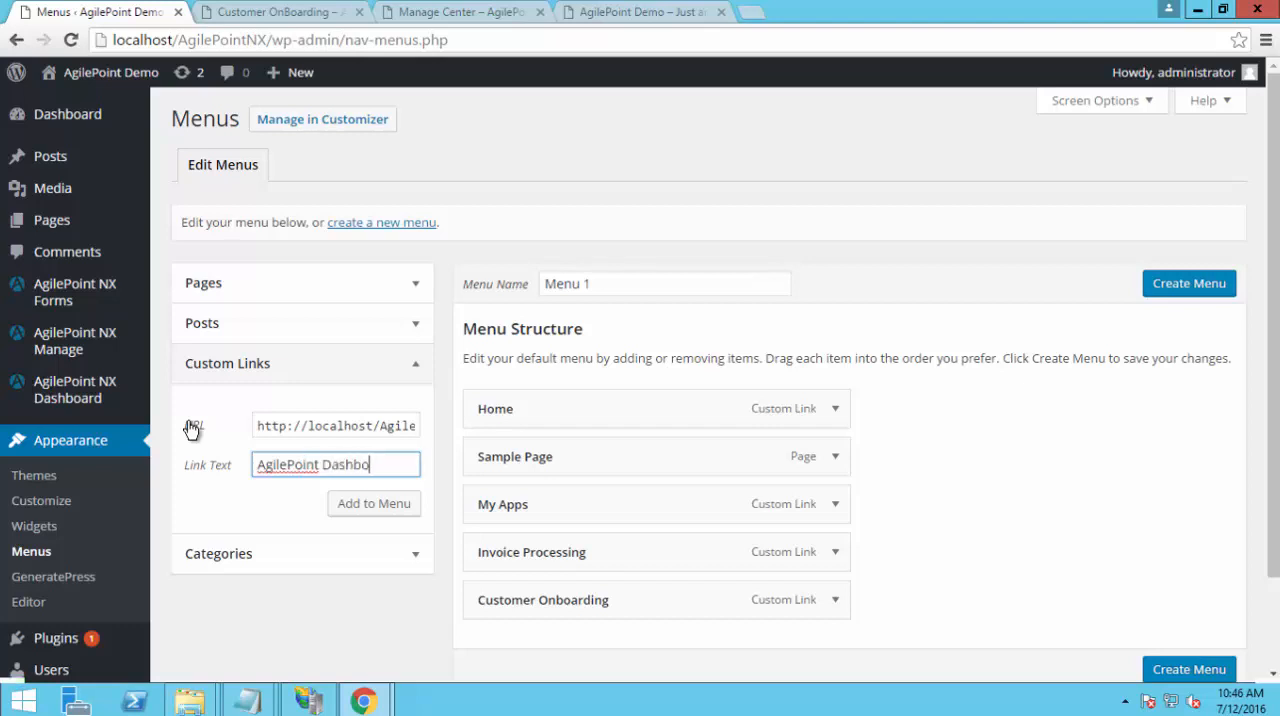
{"action": "type", "text": "ard"}
{"action": "left_click", "coordinate": [373, 505]}
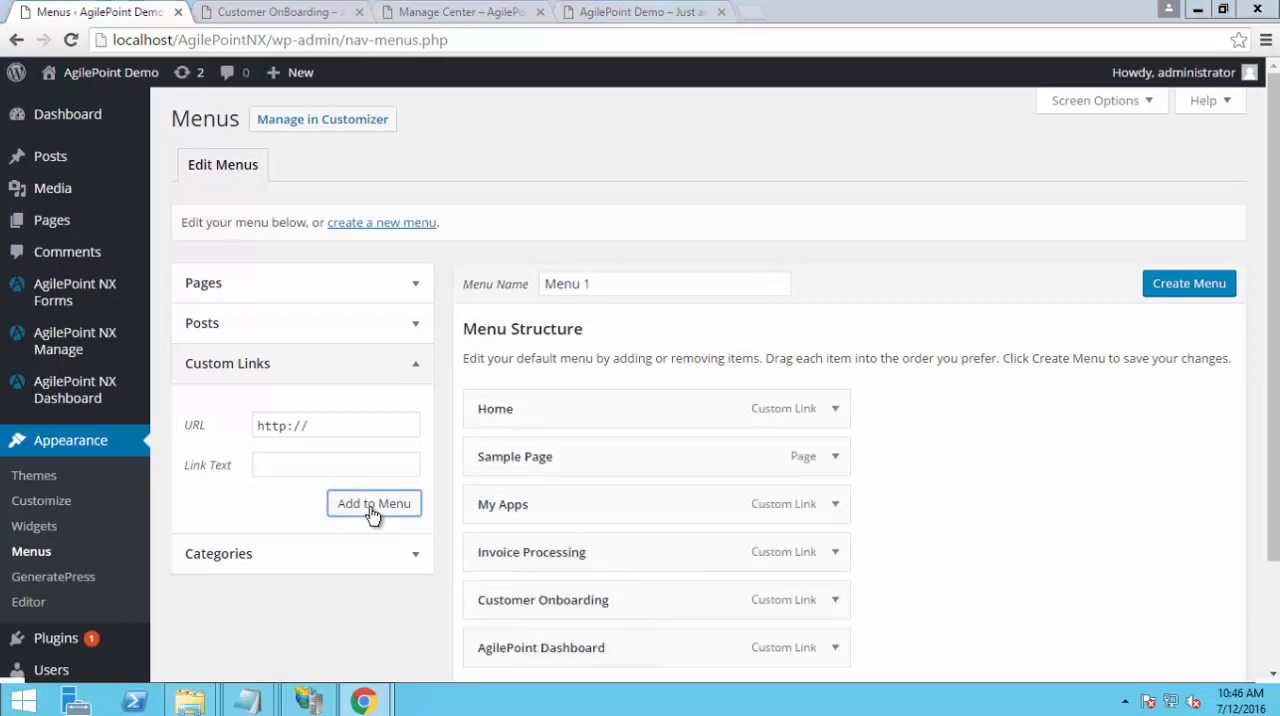
{"action": "key", "text": "alt+Tab"}
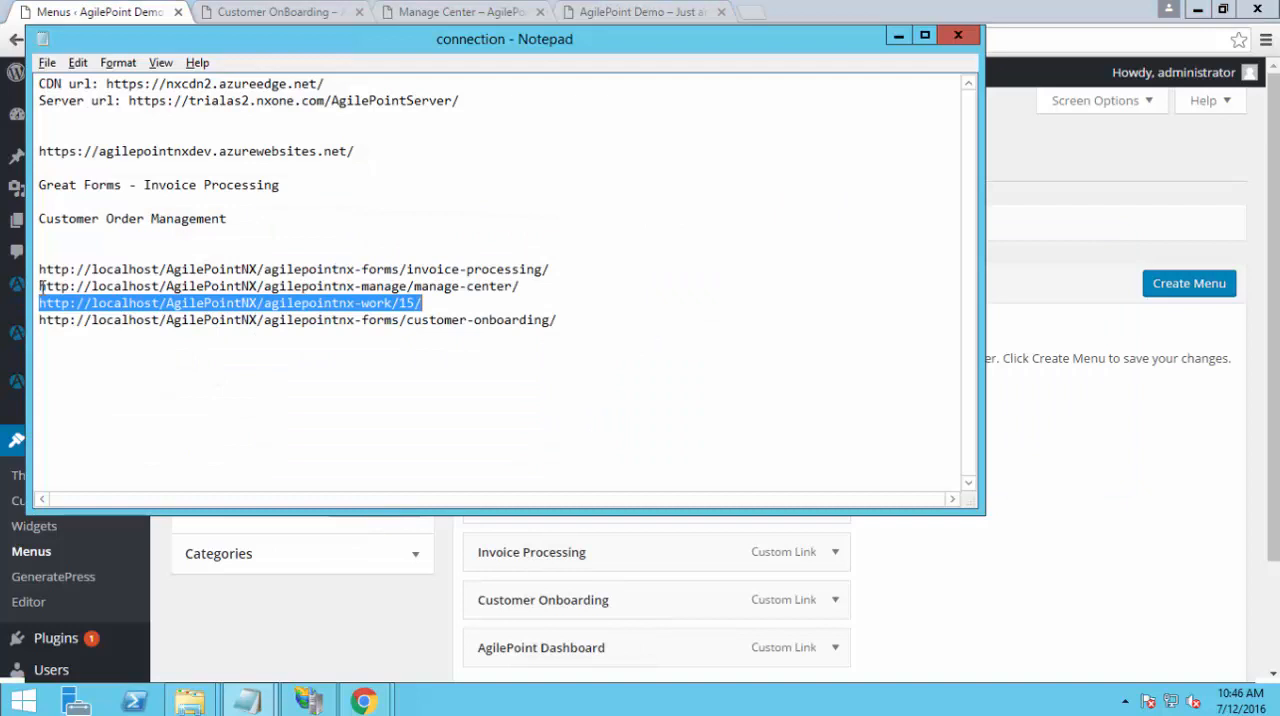
{"action": "left_click_drag", "start_coordinate": [41, 287], "coordinate": [529, 288]}
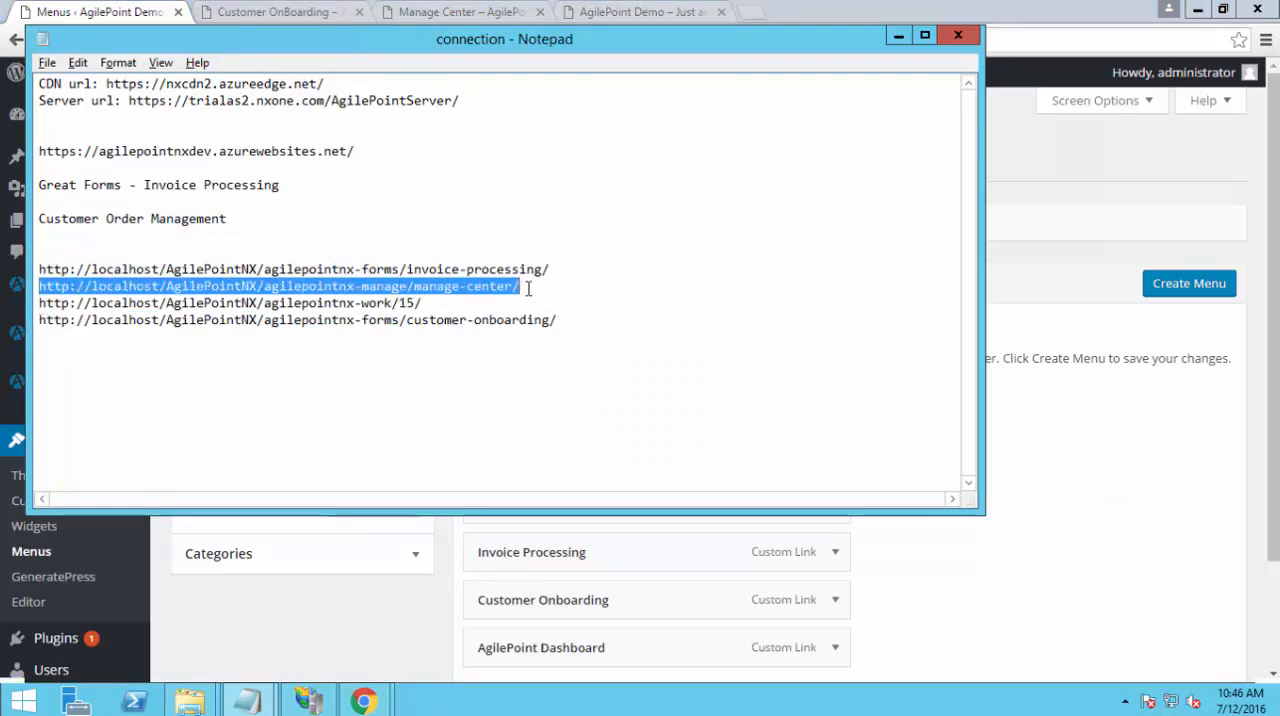
{"action": "key", "text": "alt+Tab"}
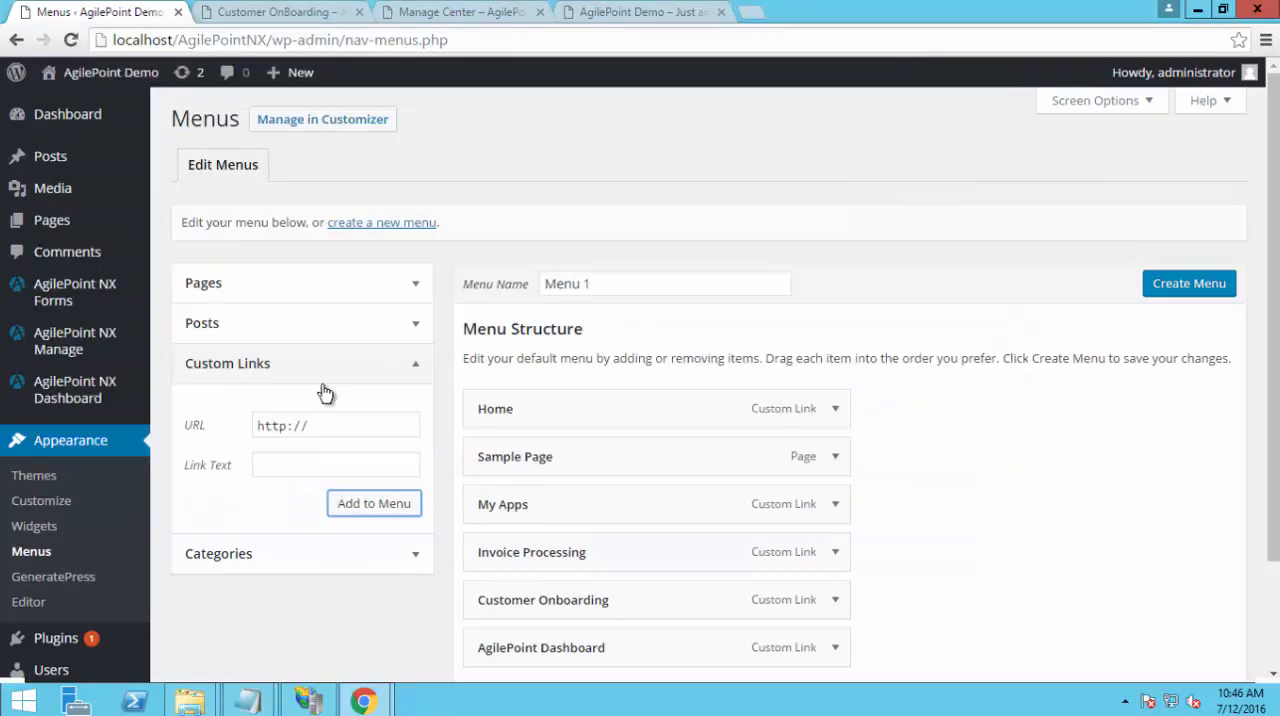
{"action": "left_click", "coordinate": [311, 425]}
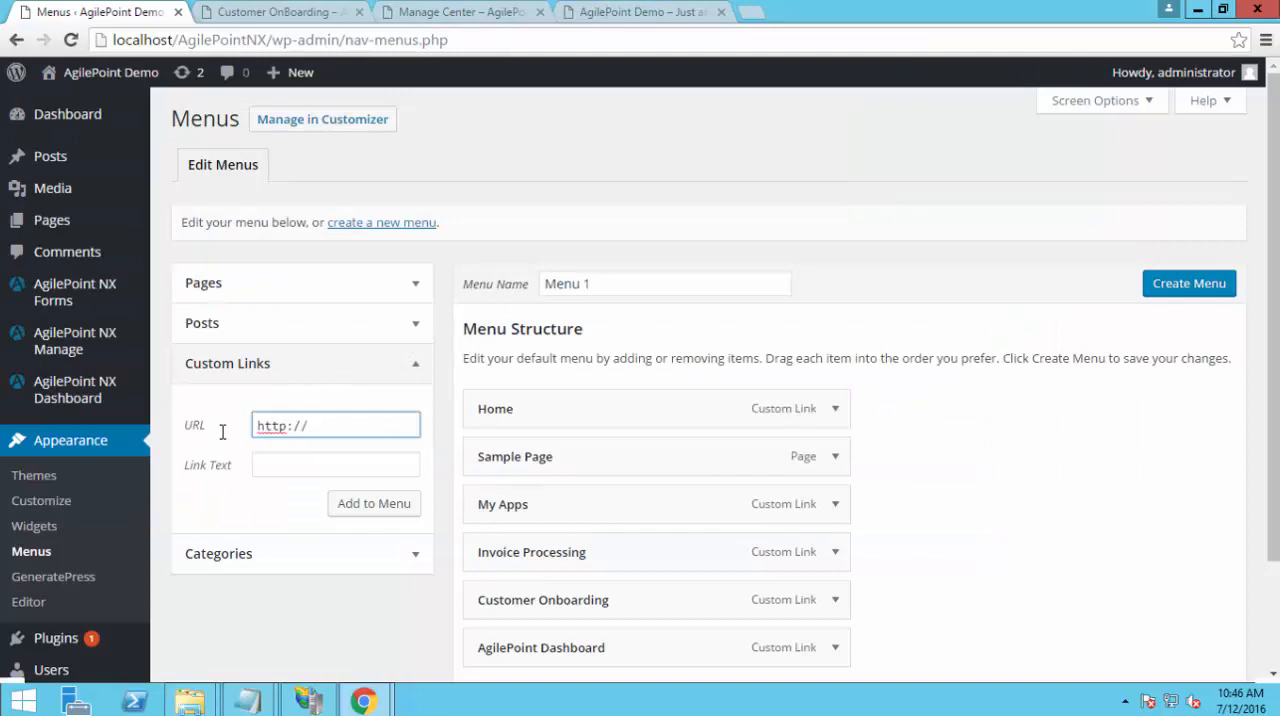
{"action": "key", "text": "ctrl+a"}
{"action": "type", "text": "http://localhost/AgilePointNX/manage/manage-center/"}
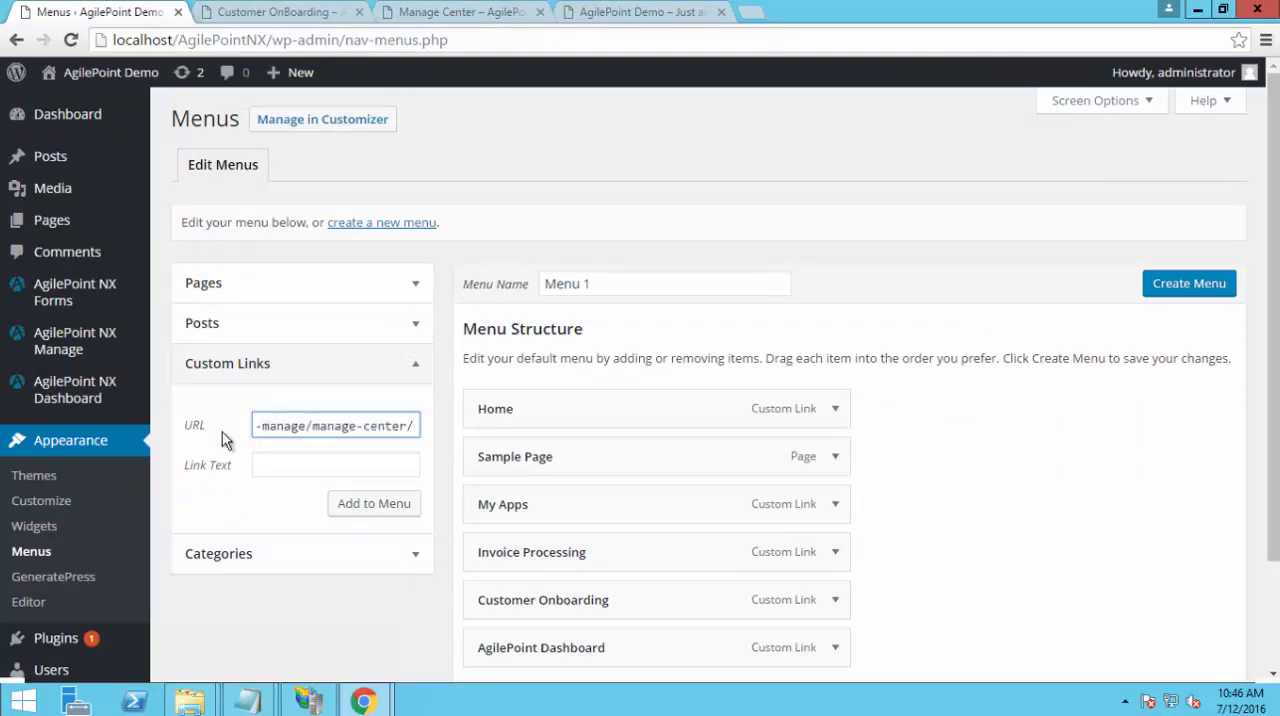
{"action": "key", "text": "Tab"}
{"action": "type", "text": "Manage"}
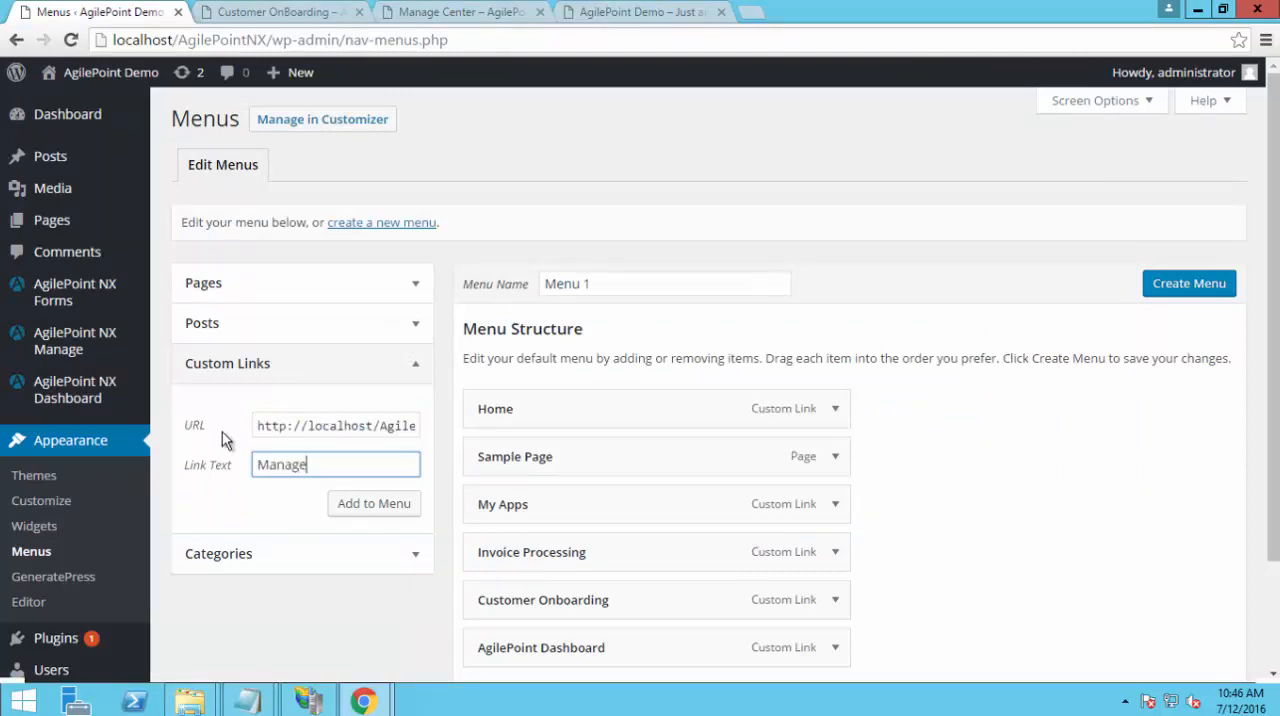
{"action": "type", "text": " Center"}
{"action": "left_click", "coordinate": [393, 505]}
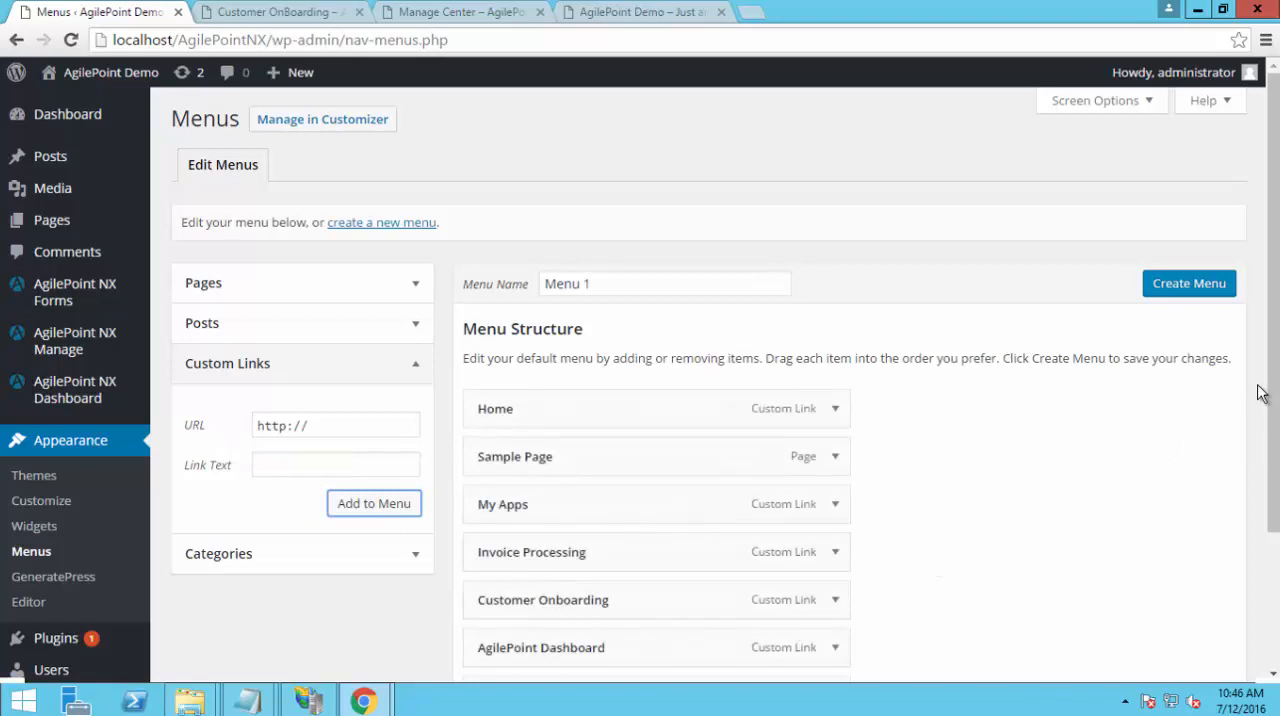
Nest Invoice Processing, Customer Onboarding, AgilePoint Dashboard and Manage Center as sub items under My Apps in the menu structure
{"action": "scroll", "coordinate": [932, 451], "scroll_direction": "down", "scroll_amount": 2}
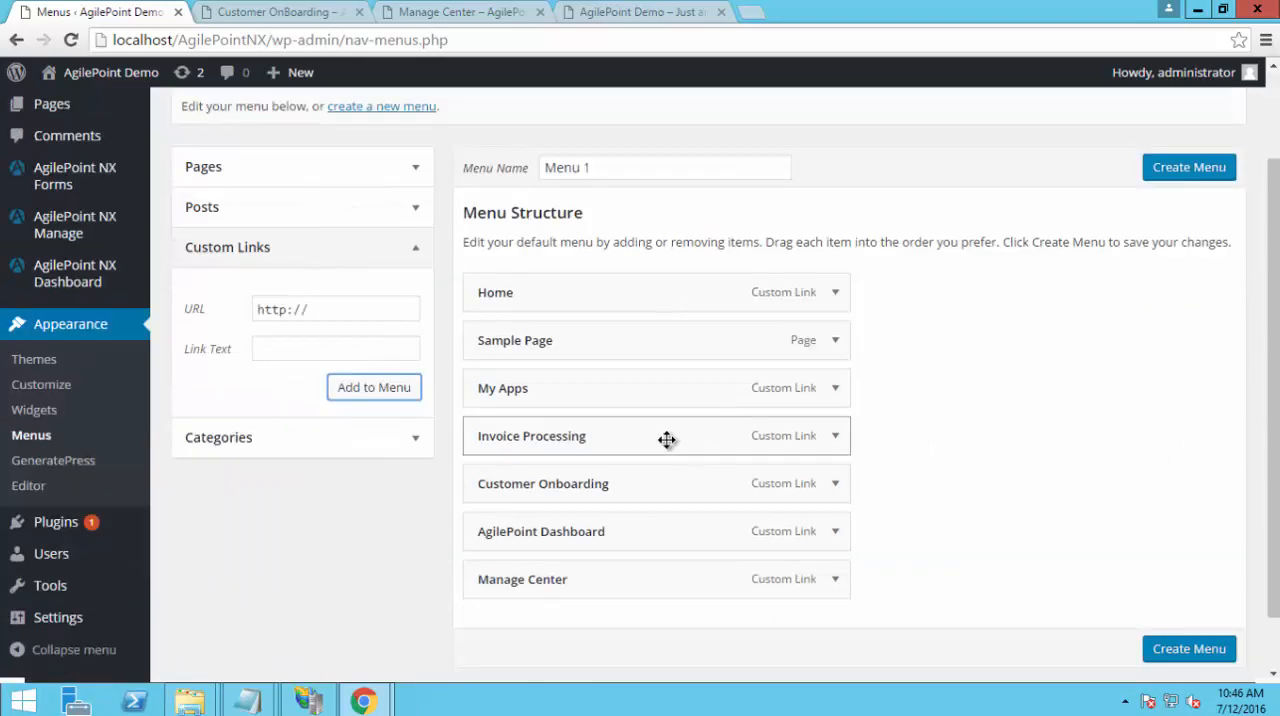
{"action": "left_click_drag", "start_coordinate": [689, 440], "coordinate": [723, 436]}
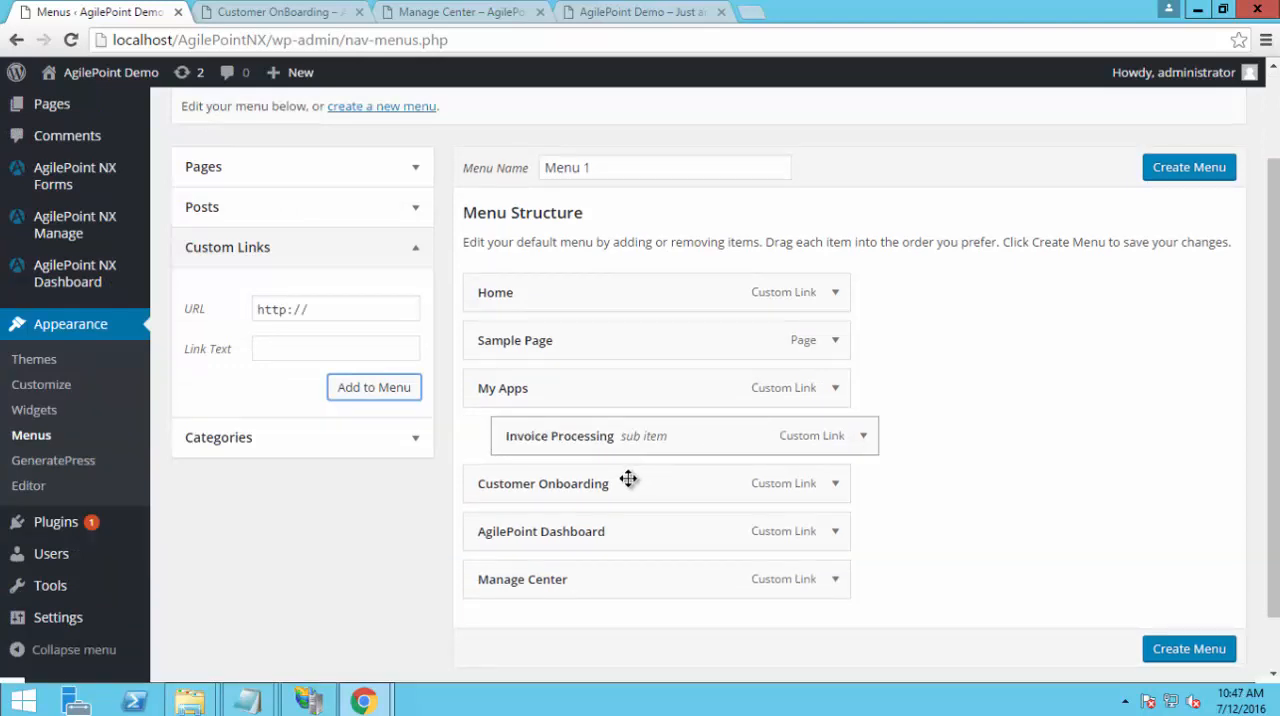
{"action": "mouse_move", "coordinate": [629, 479]}
{"action": "left_mouse_down"}
{"action": "mouse_move", "coordinate": [696, 480]}
{"action": "mouse_move", "coordinate": [620, 487]}
{"action": "mouse_move", "coordinate": [645, 483]}
{"action": "mouse_move", "coordinate": [634, 483]}
{"action": "left_mouse_up"}
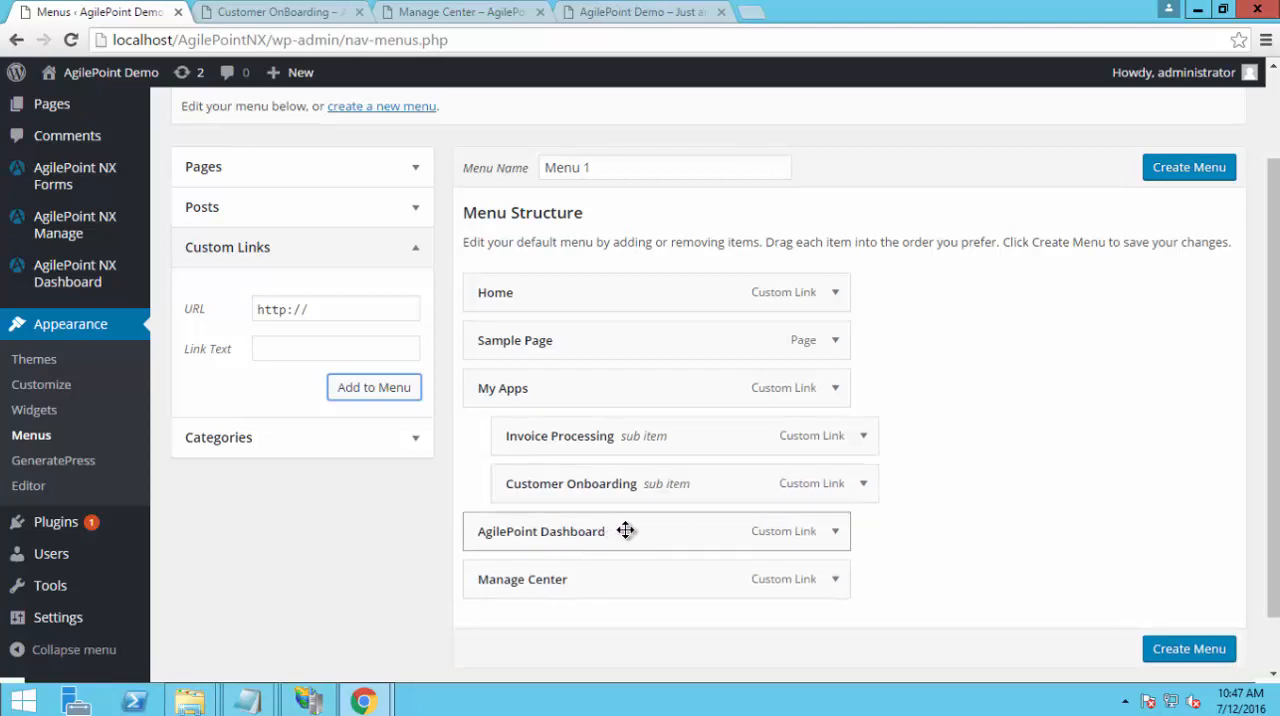
{"action": "left_click_drag", "start_coordinate": [625, 530], "coordinate": [652, 535]}
{"action": "mouse_move", "coordinate": [672, 531]}
{"action": "left_mouse_down"}
{"action": "mouse_move", "coordinate": [723, 537]}
{"action": "mouse_move", "coordinate": [682, 546]}
{"action": "left_mouse_up"}
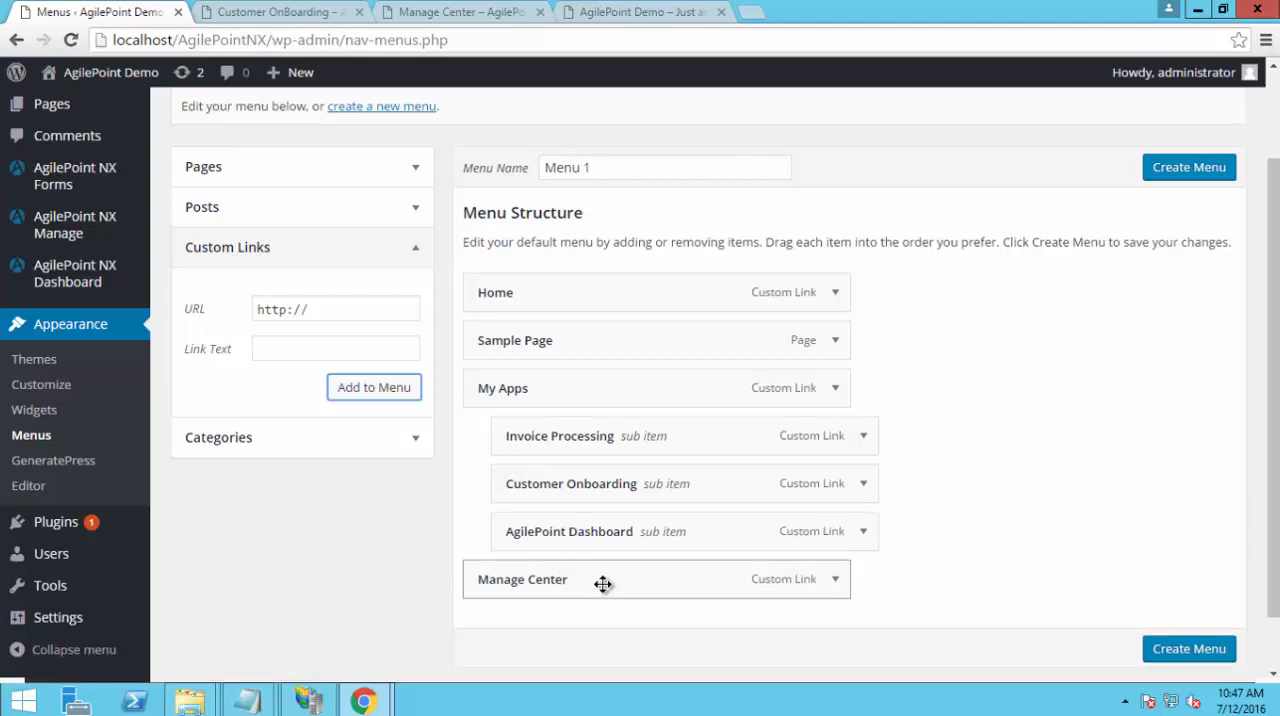
{"action": "left_click_drag", "start_coordinate": [603, 584], "coordinate": [689, 583]}
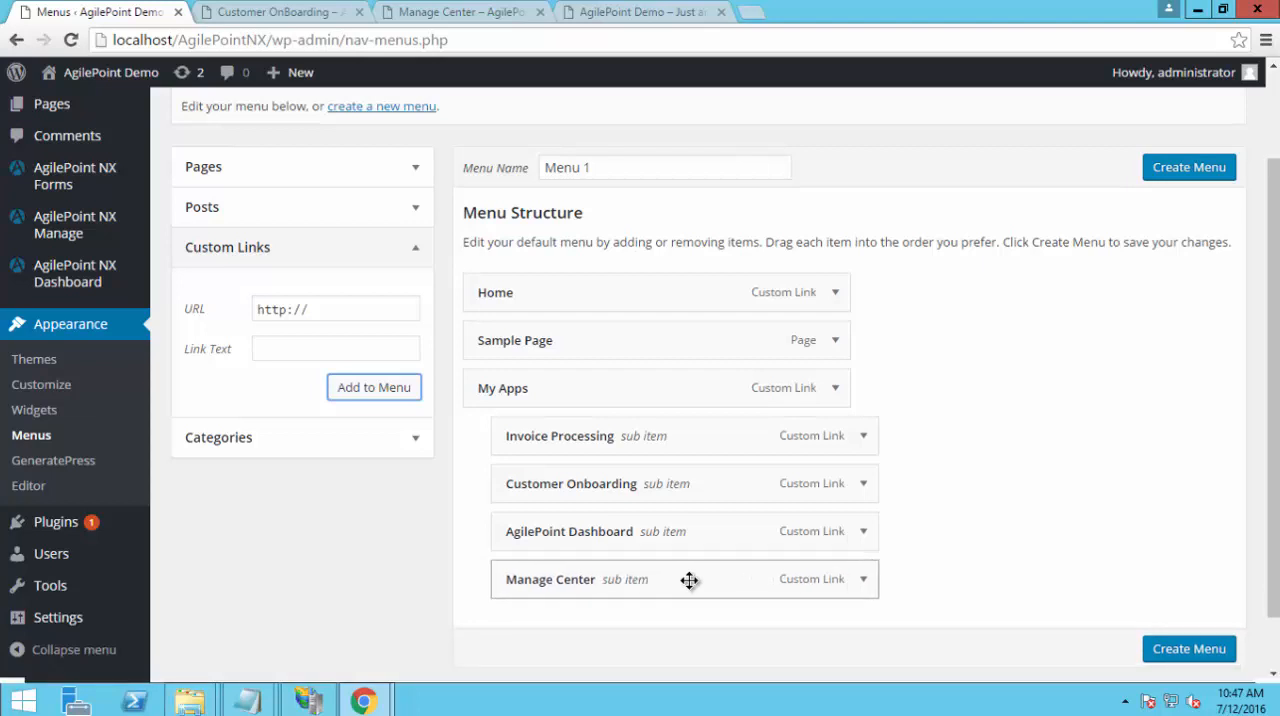
Create Menu 1 with the nested links and save it with the Primary Menu theme location
{"action": "left_click", "coordinate": [1188, 649]}
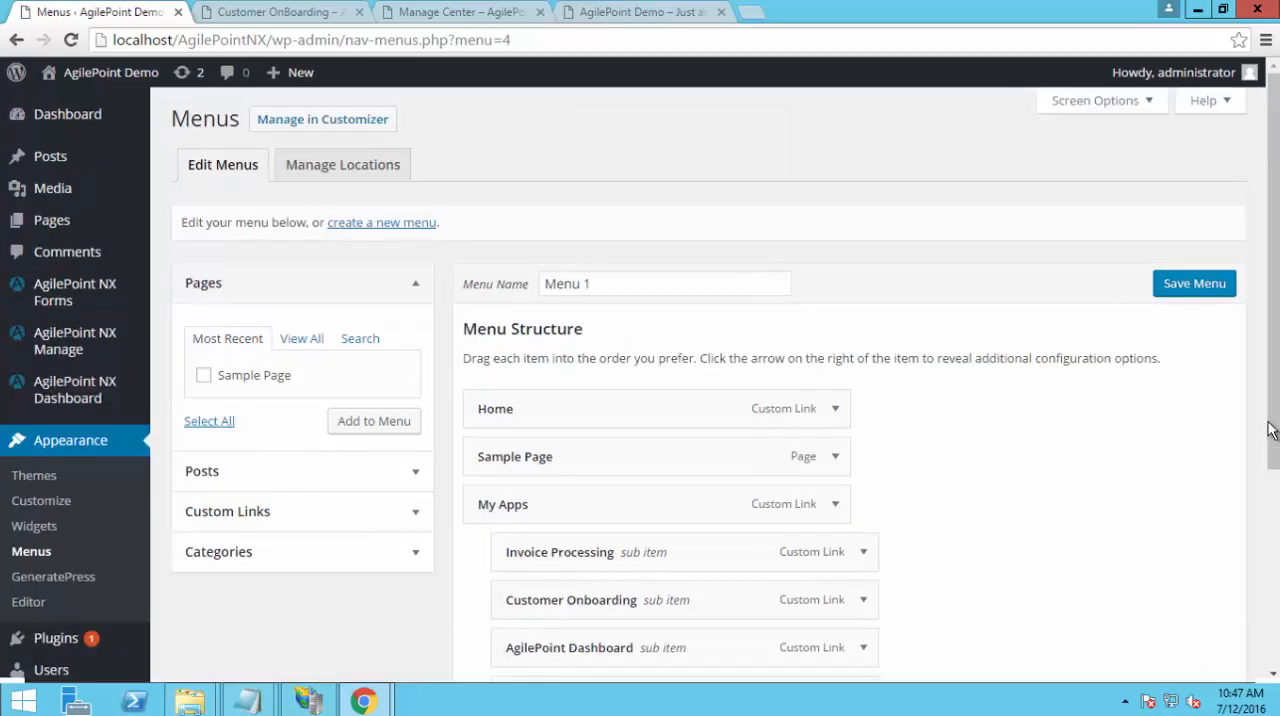
{"action": "left_click_drag", "start_coordinate": [1270, 430], "coordinate": [1275, 568]}
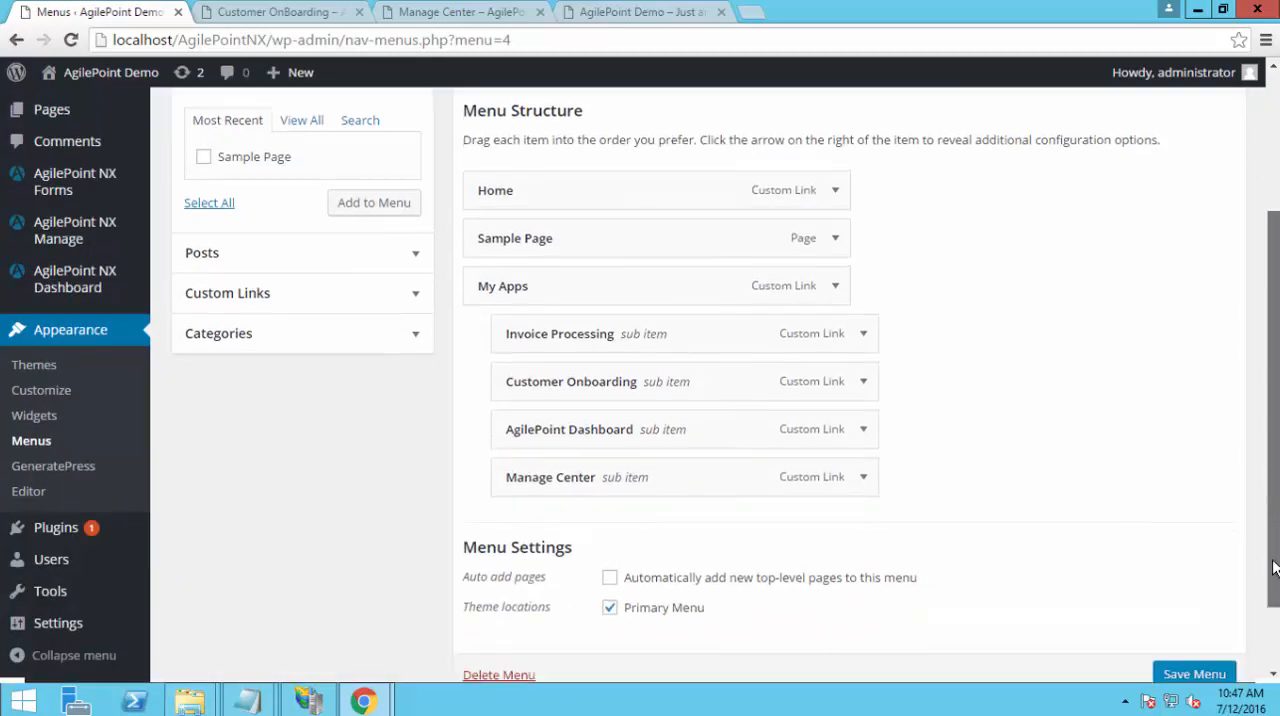
{"action": "left_click", "coordinate": [1200, 672]}
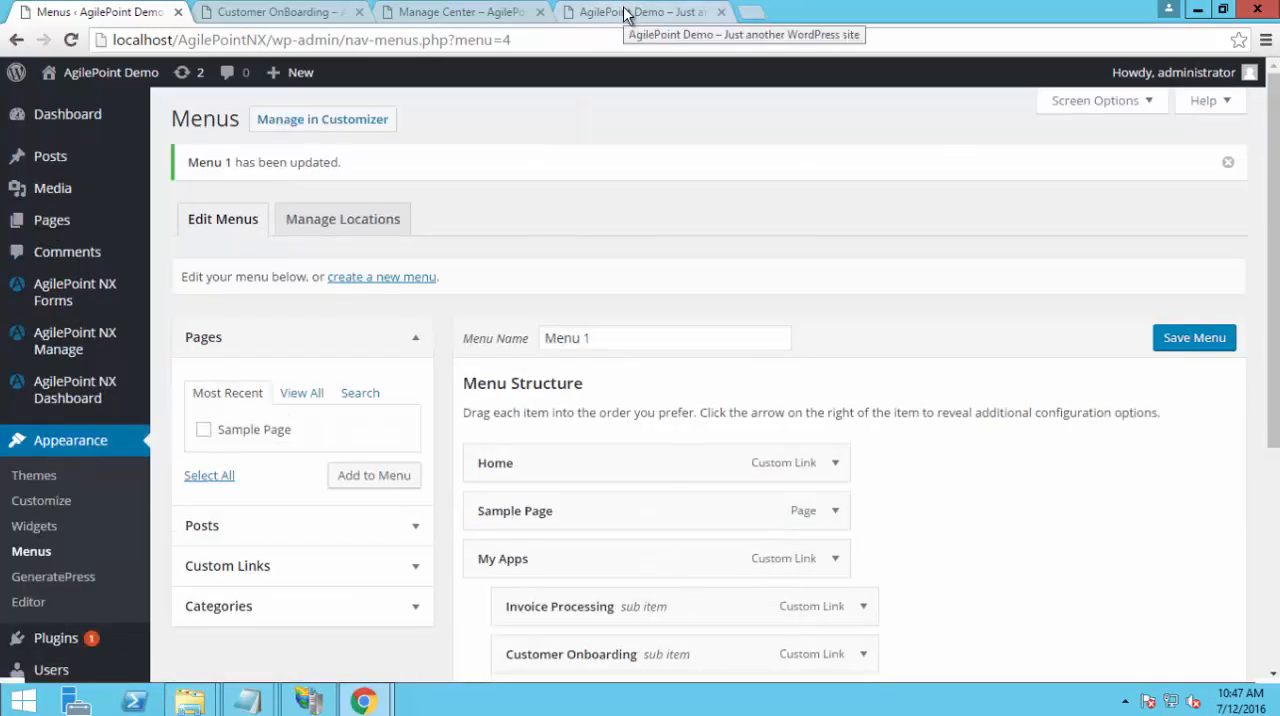
Reload the site's home page and test the Invoice Processing, Customer Onboarding and AgilePoint Dashboard links under My Apps
{"action": "left_click", "coordinate": [625, 12]}
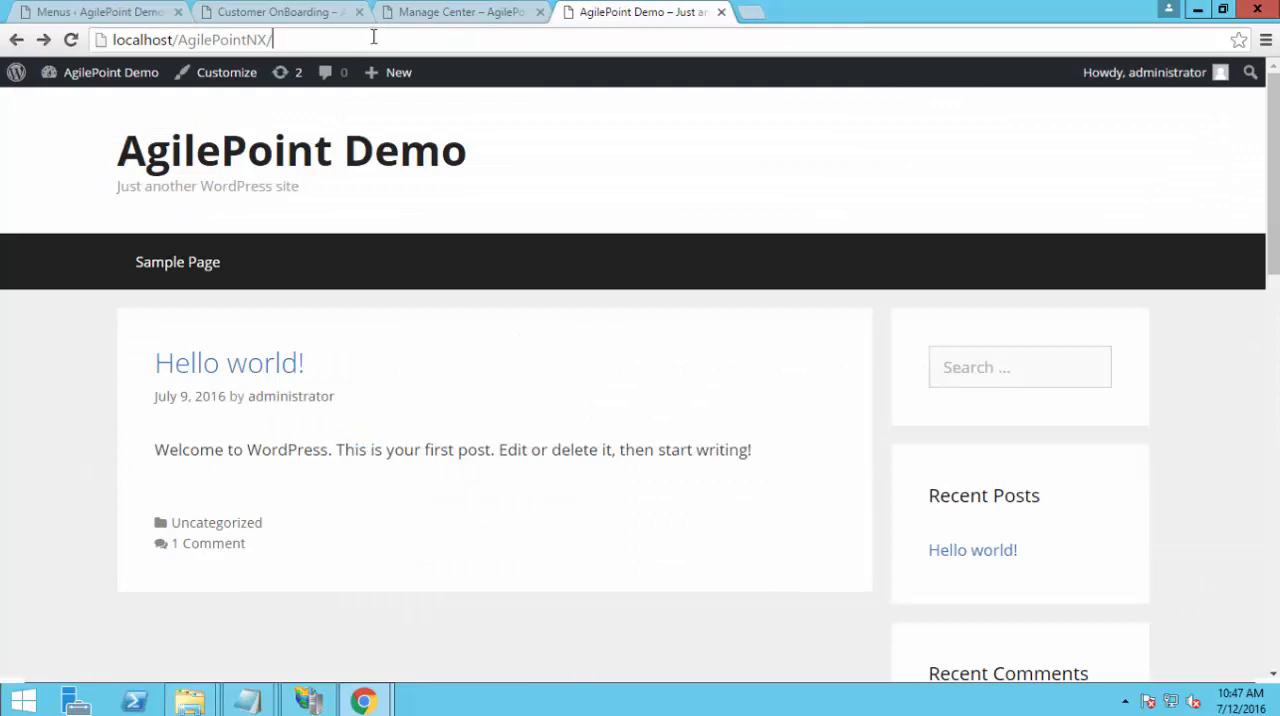
{"action": "key", "text": "Return"}
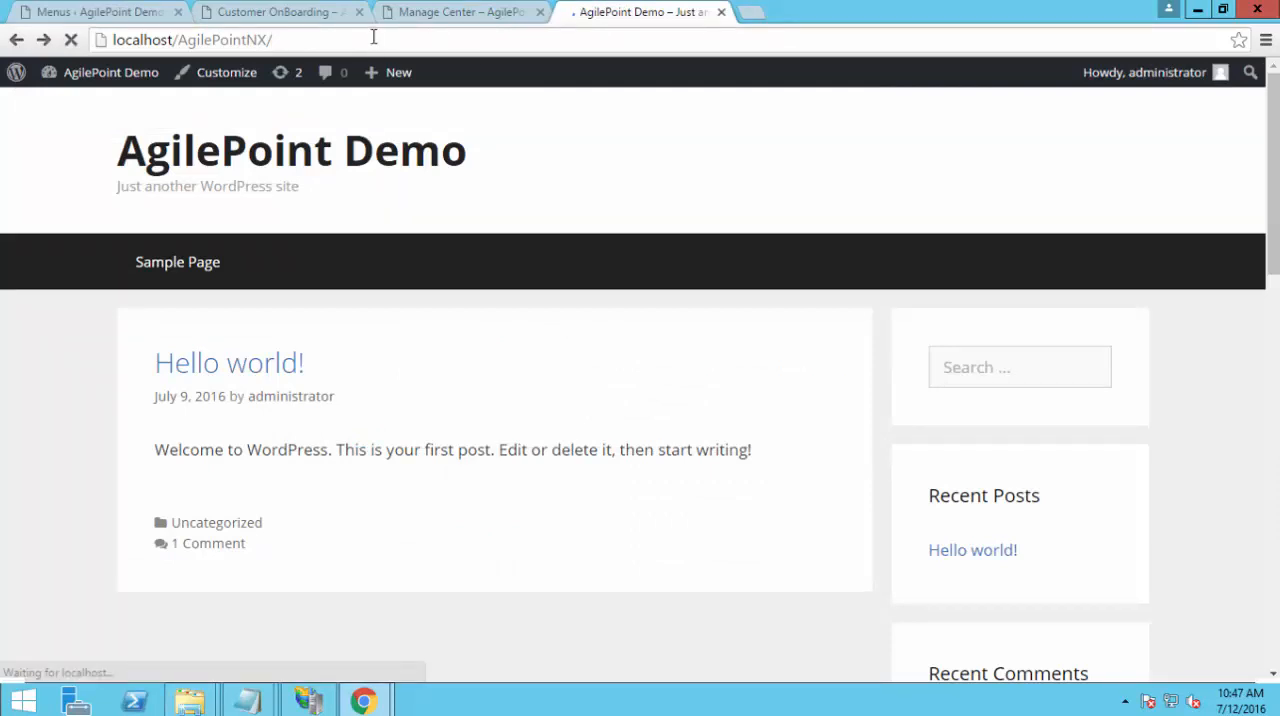
{"action": "mouse_move", "coordinate": [406, 272]}
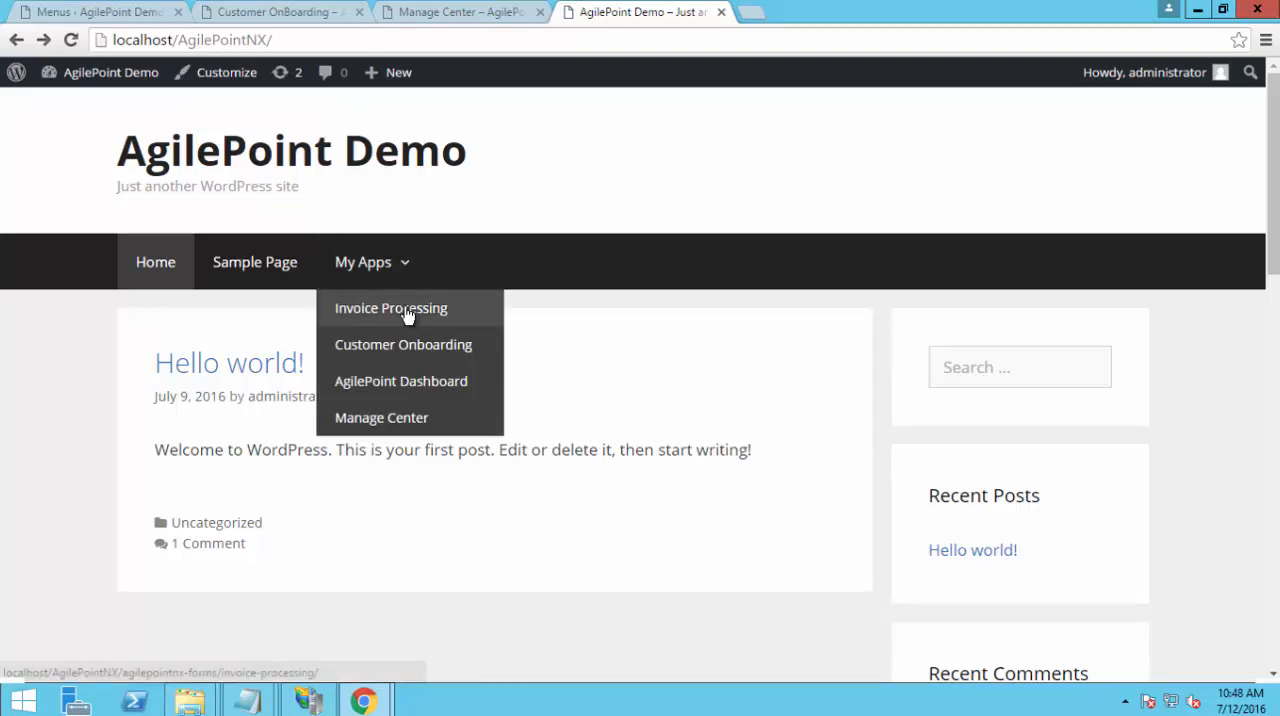
{"action": "left_click", "coordinate": [407, 313]}
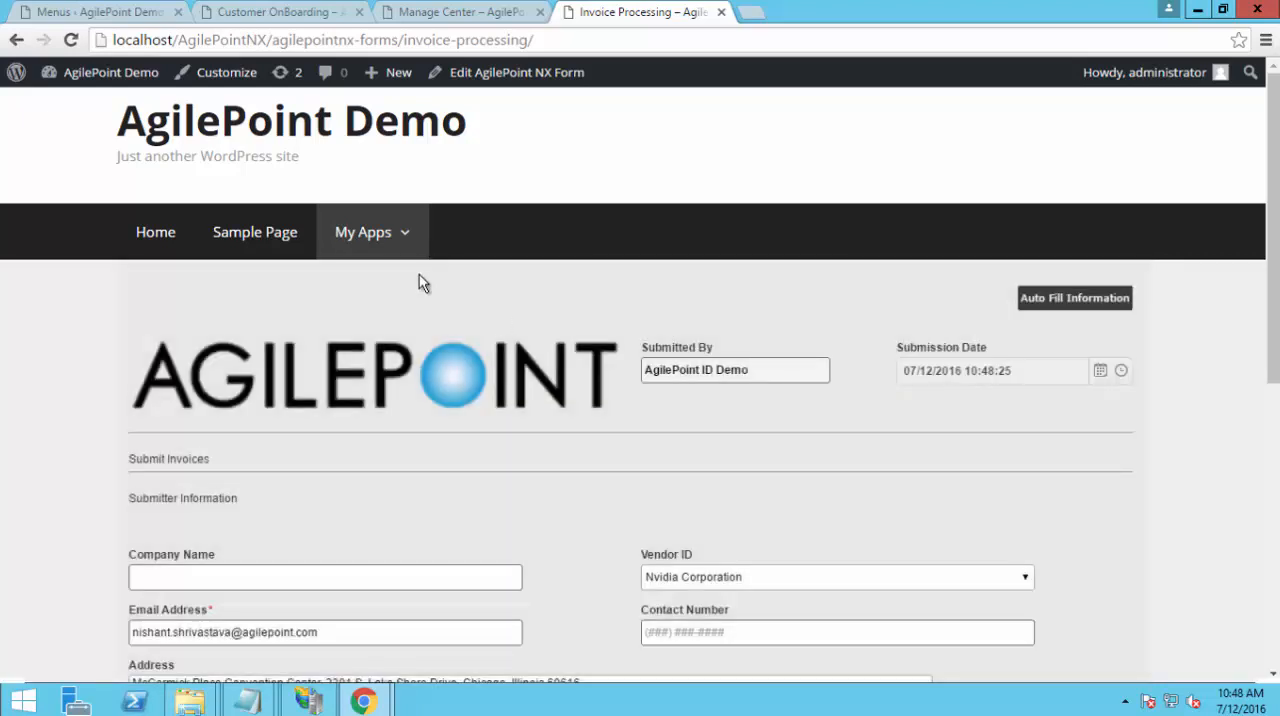
{"action": "mouse_move", "coordinate": [390, 256]}
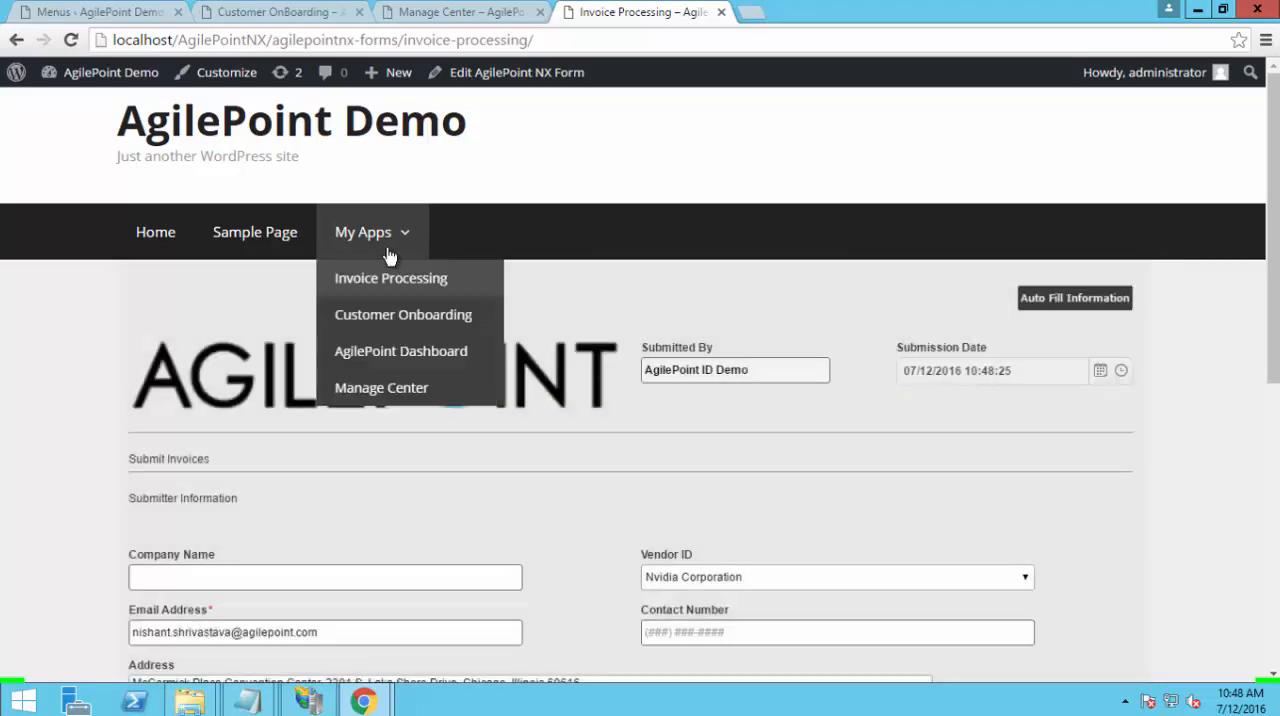
{"action": "left_click", "coordinate": [392, 316]}
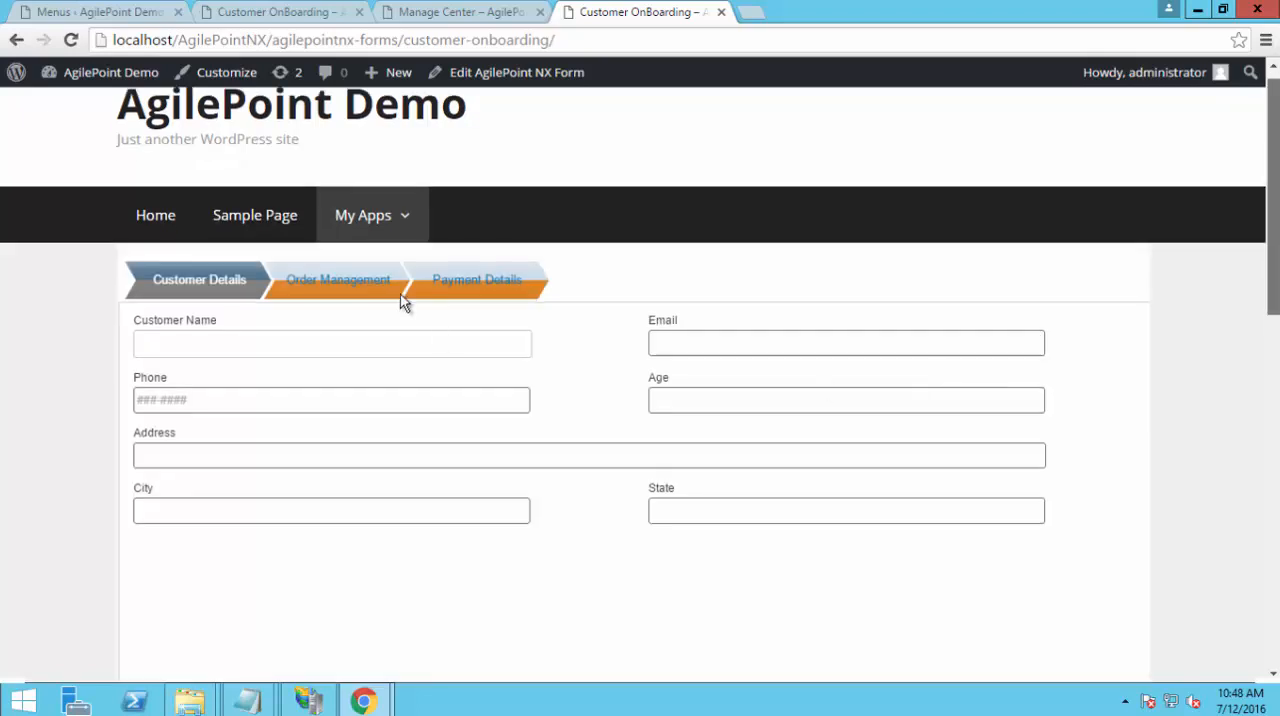
{"action": "mouse_move", "coordinate": [408, 220]}
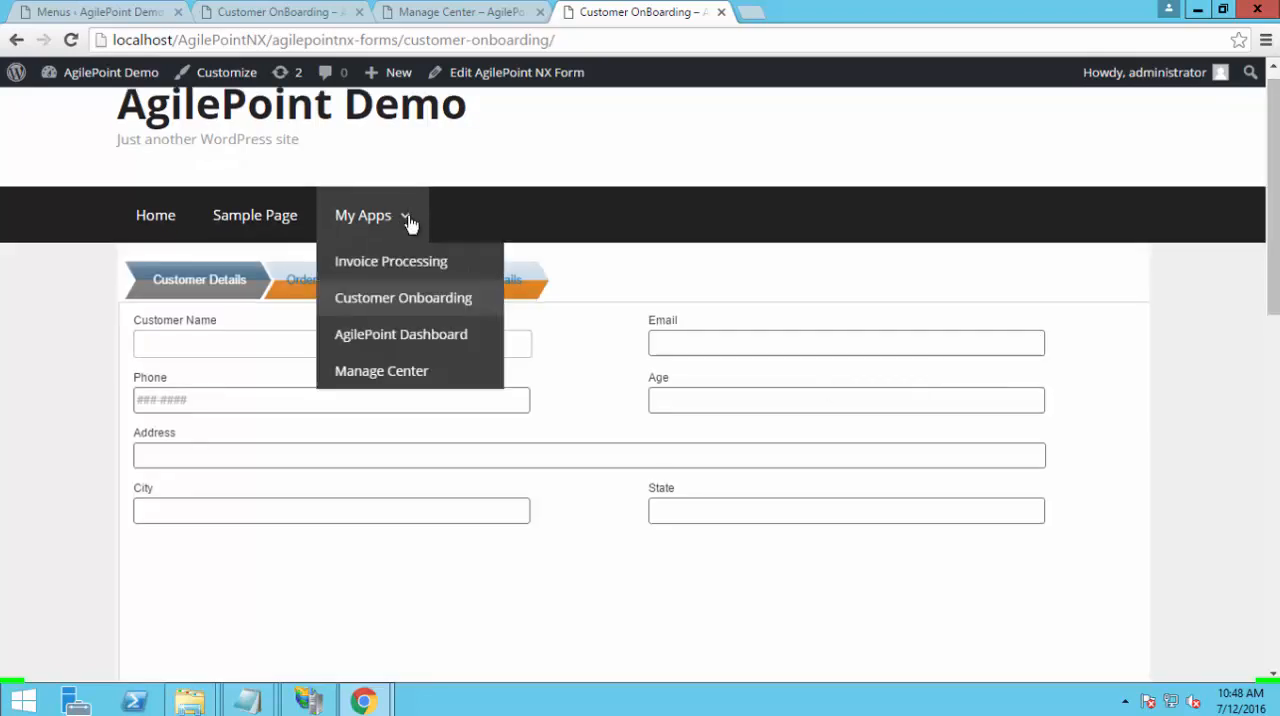
{"action": "left_click", "coordinate": [408, 335]}
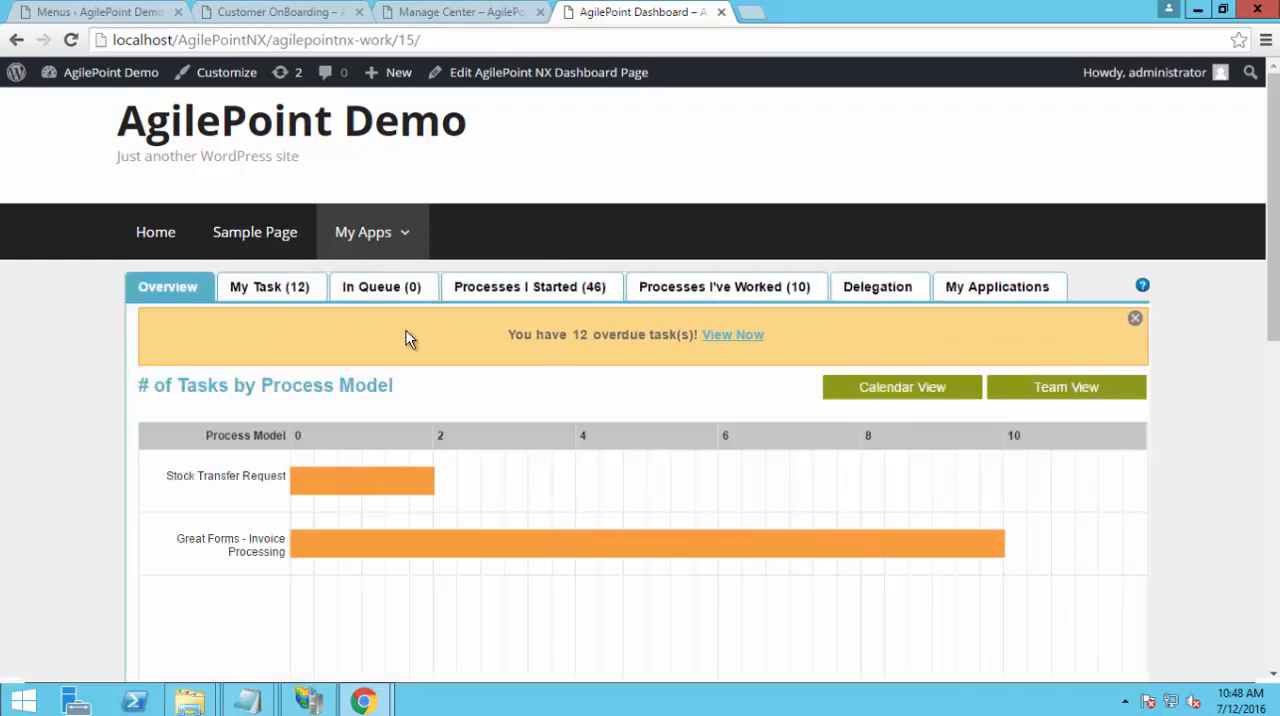
View the process diagram of the first Review and Process Invoices task in My Task, and close it
{"action": "left_click", "coordinate": [295, 288]}
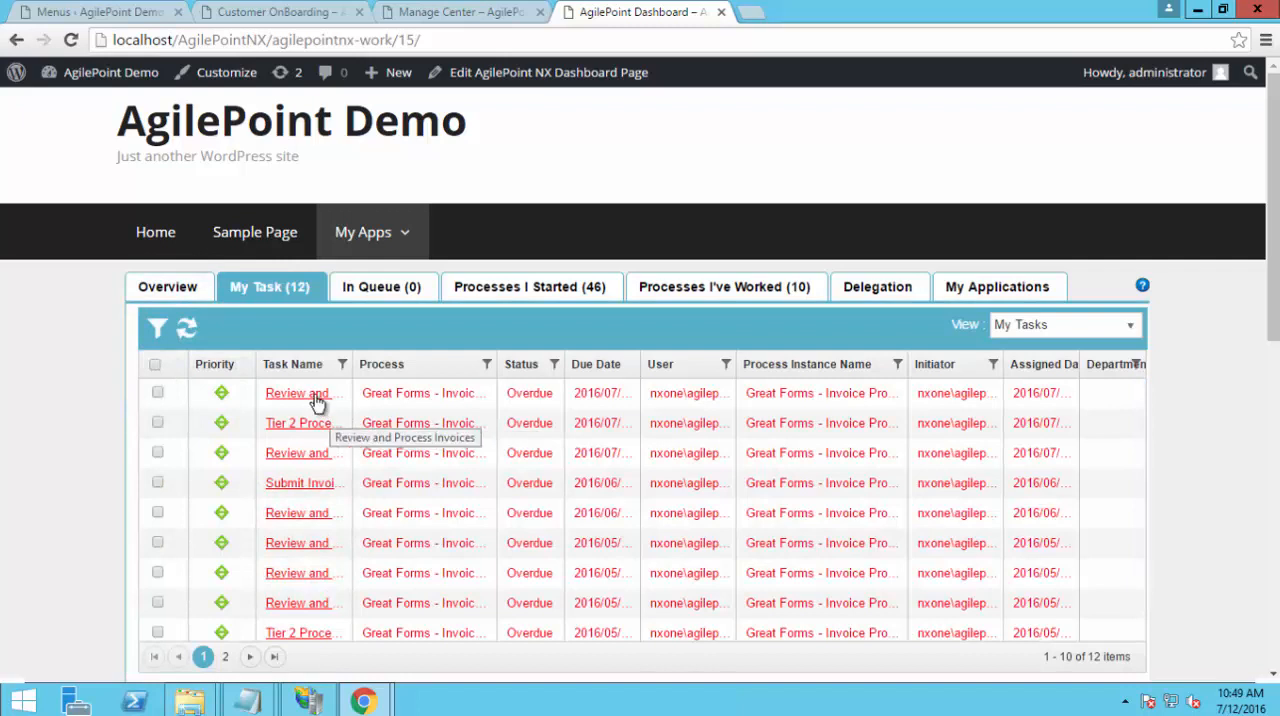
{"action": "right_click", "coordinate": [316, 400]}
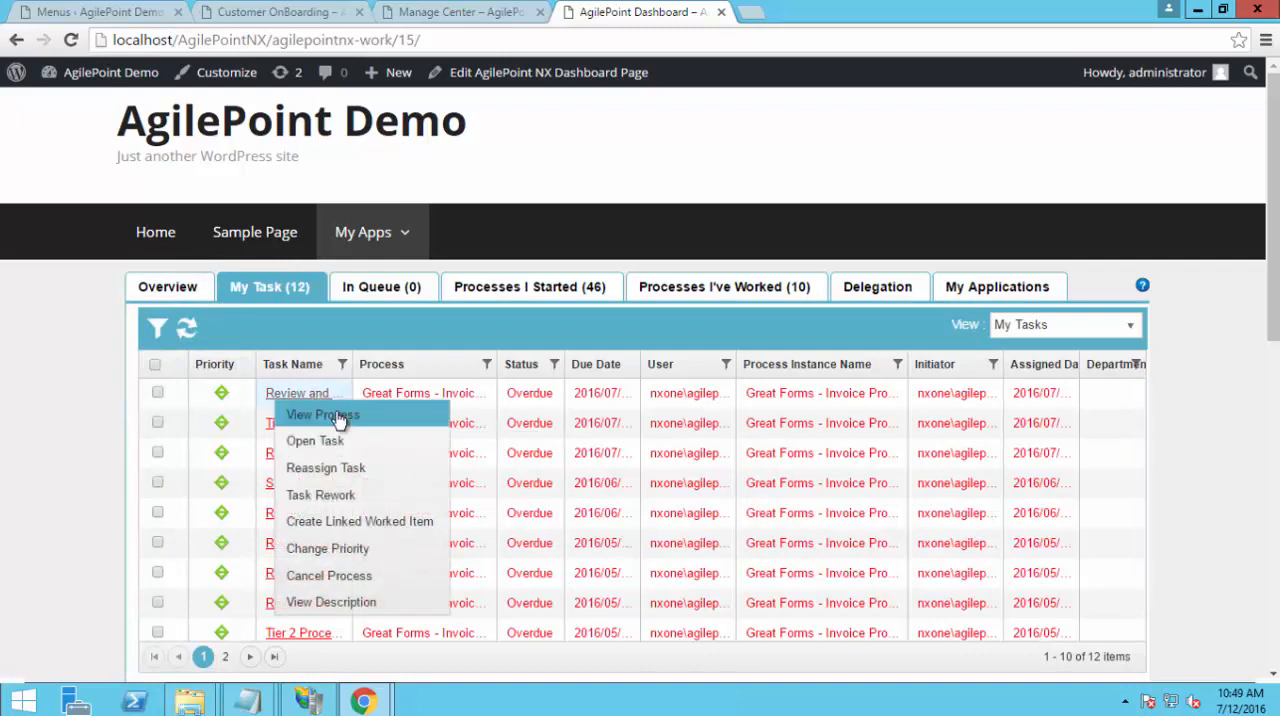
{"action": "left_click", "coordinate": [340, 420]}
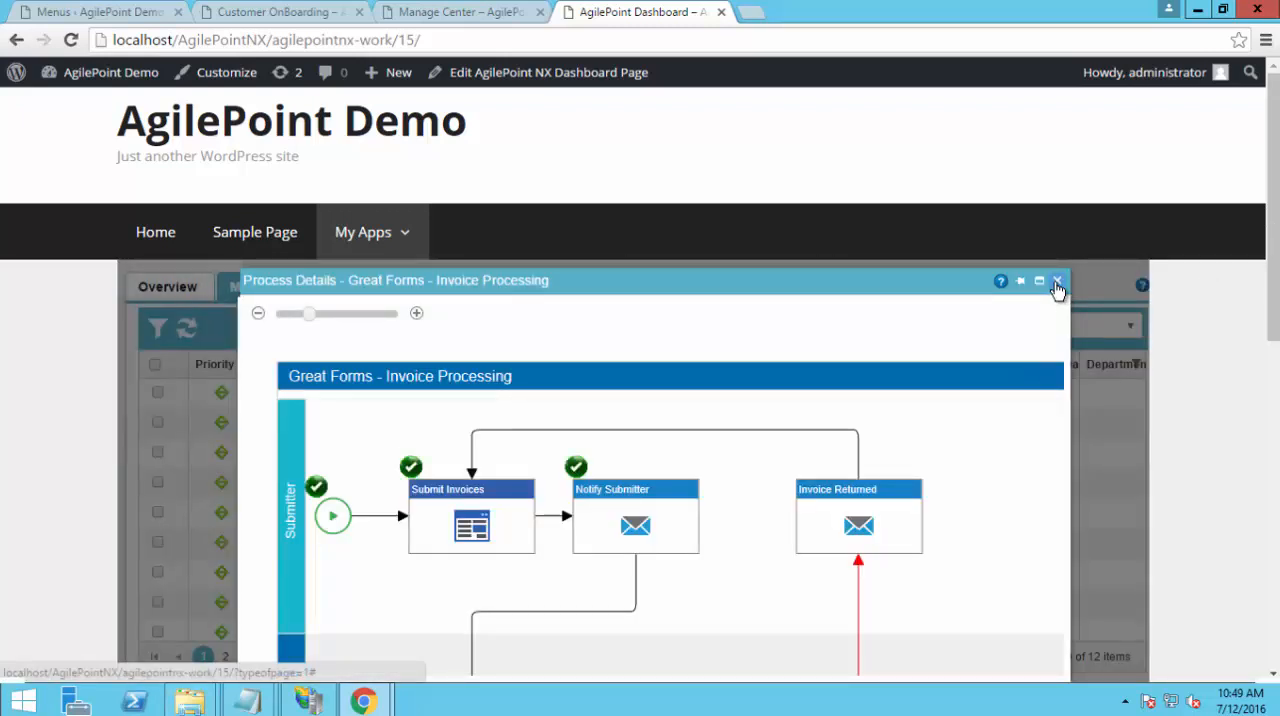
{"action": "left_click", "coordinate": [1057, 282]}
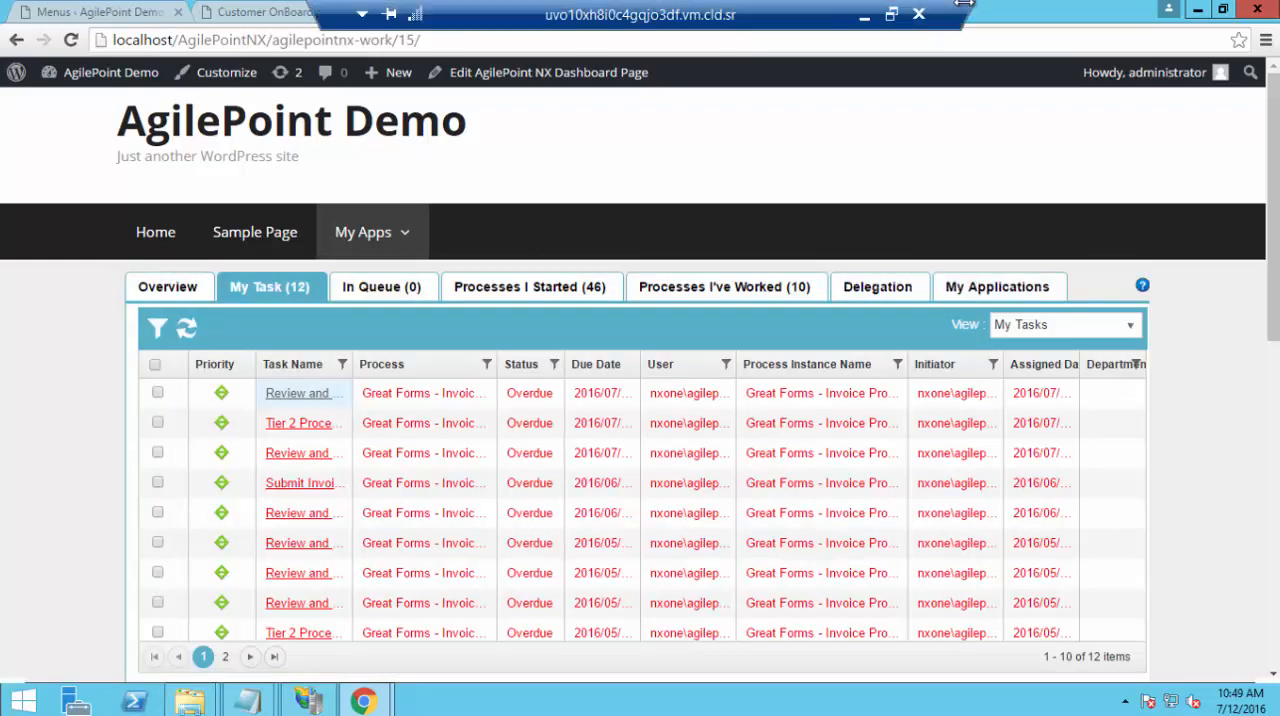
{"action": "left_click", "coordinate": [864, 15]}
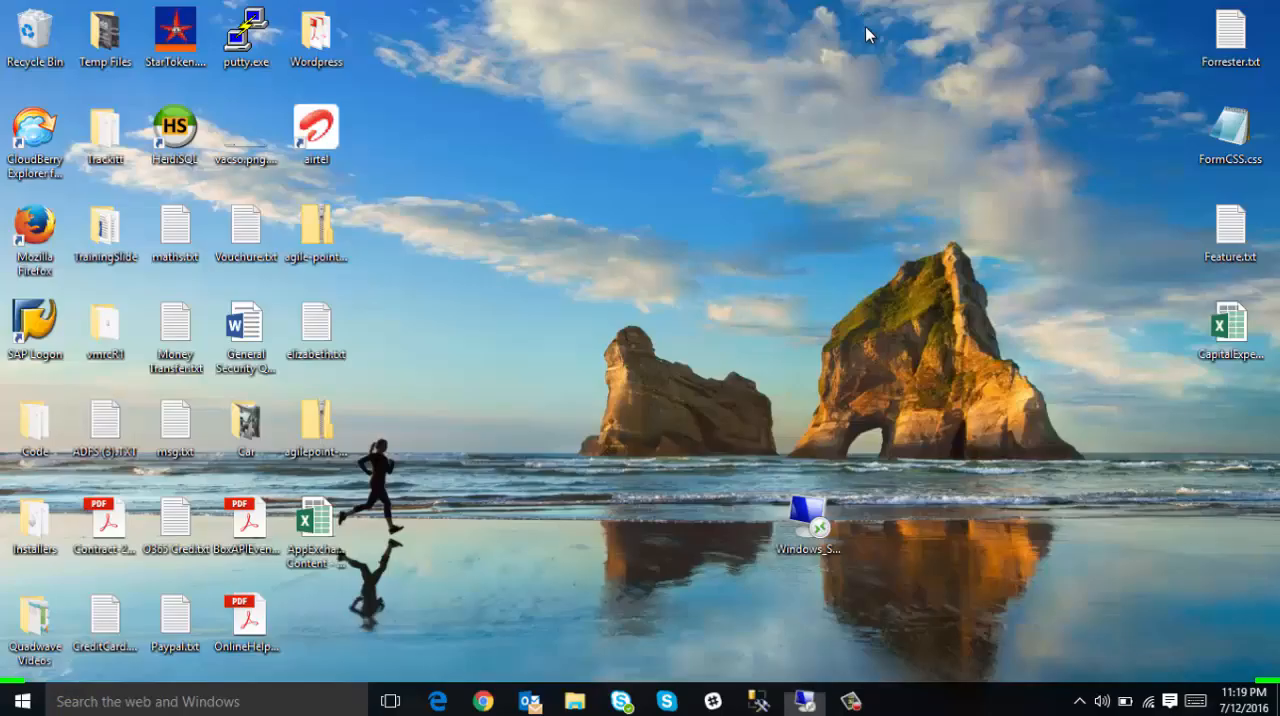
{"action": "left_click", "coordinate": [848, 712]}
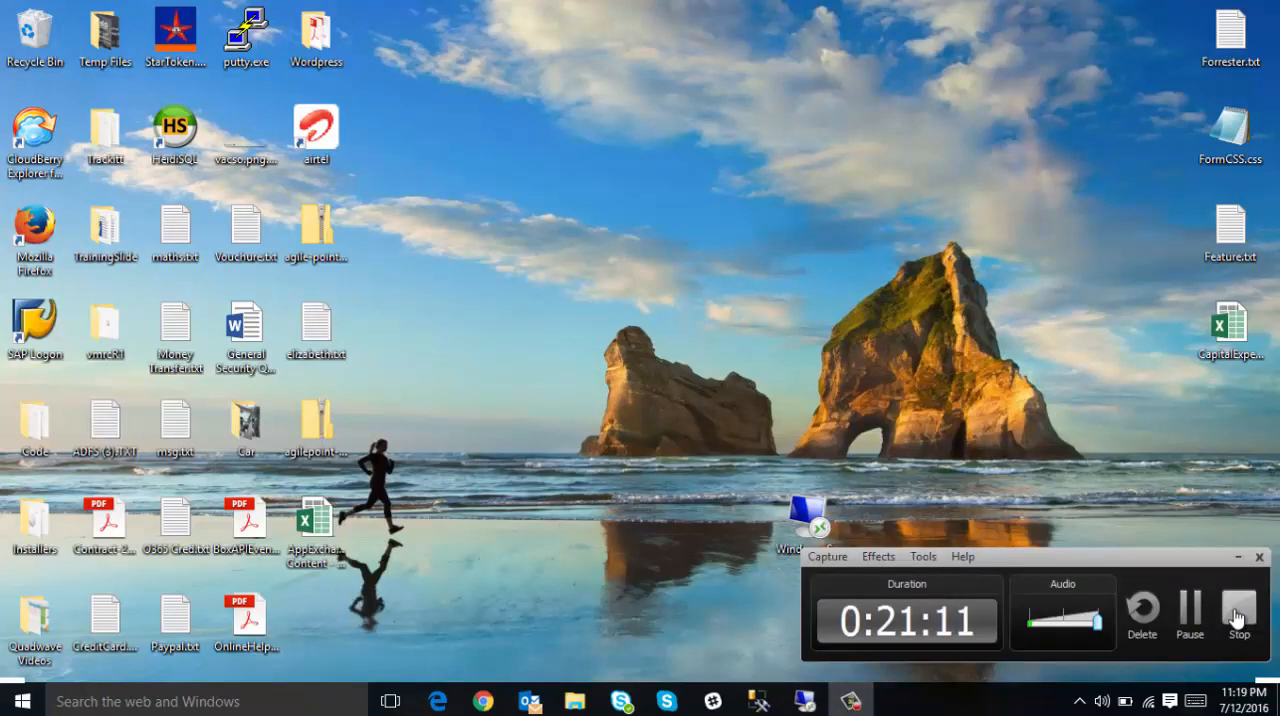